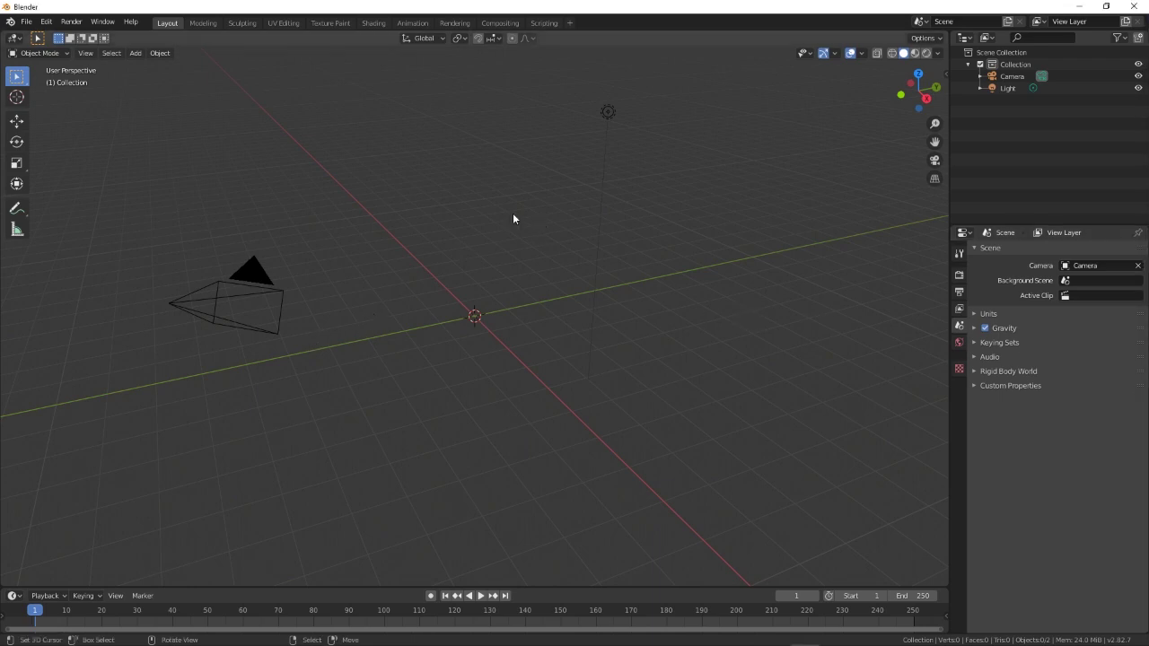
- Add a cube mesh at the world origin and activate the combined Transform tool
key(shift+a)
mouse_move(513, 214)
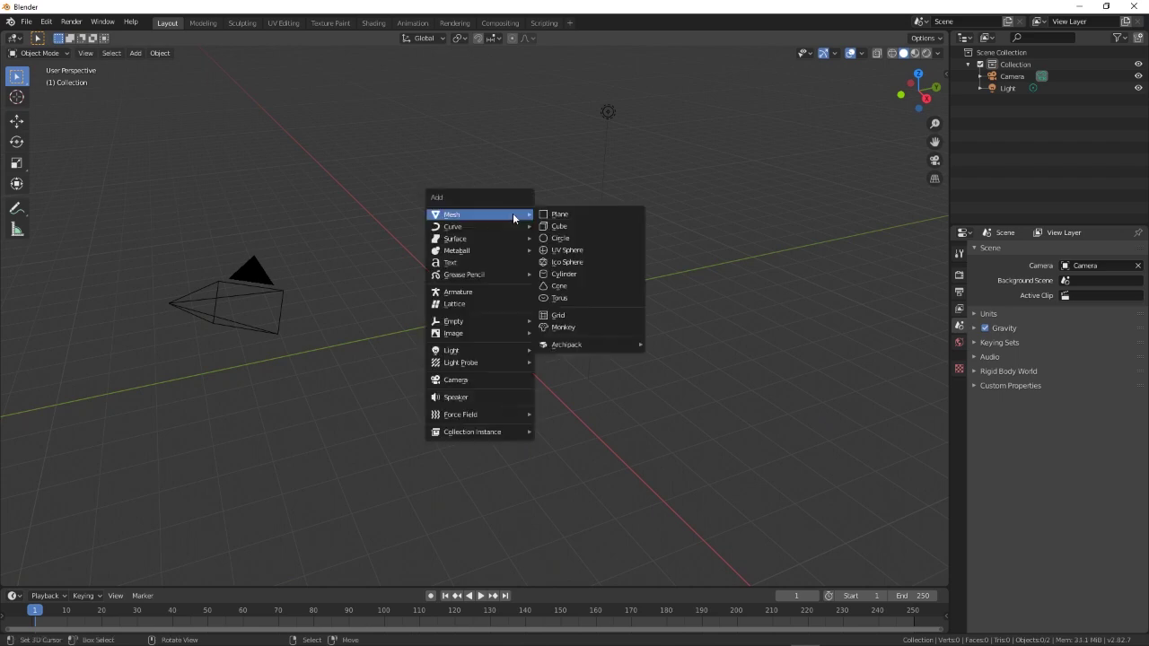
click(566, 227)
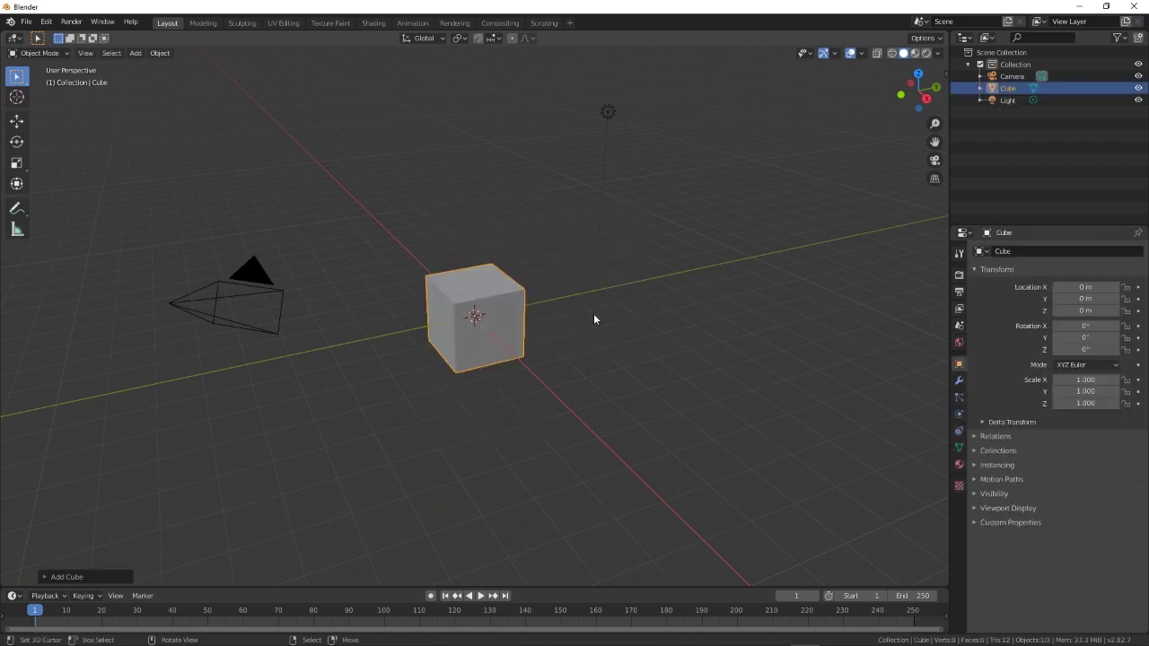
click(16, 183)
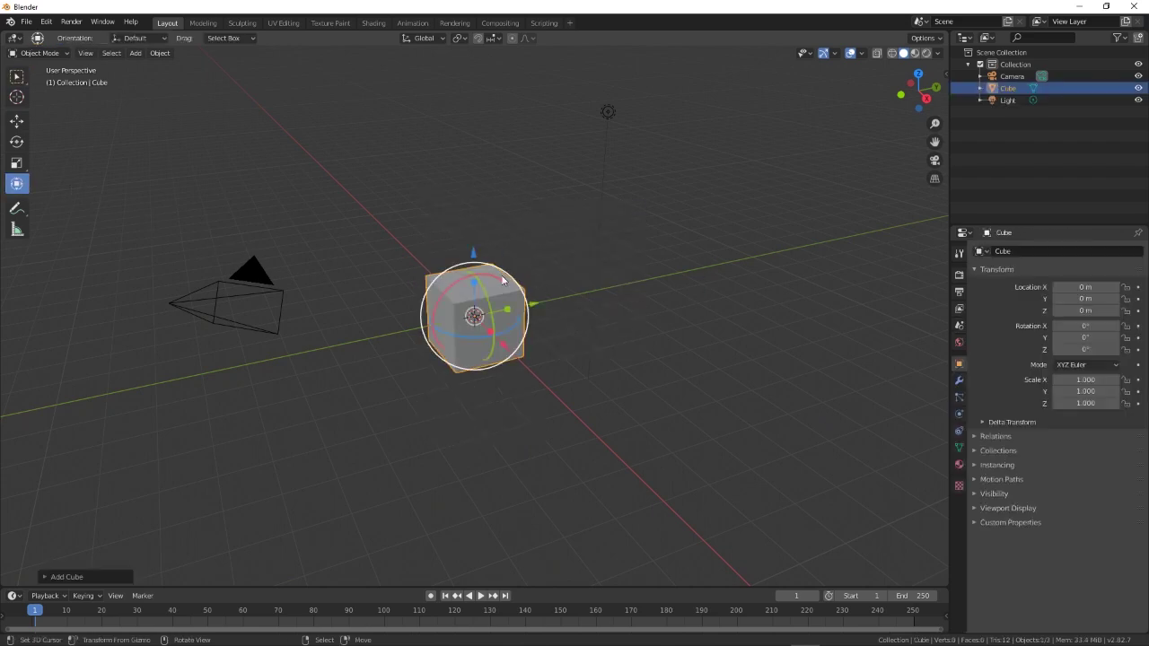
- Set the scene's length unit to Centimeters
click(959, 325)
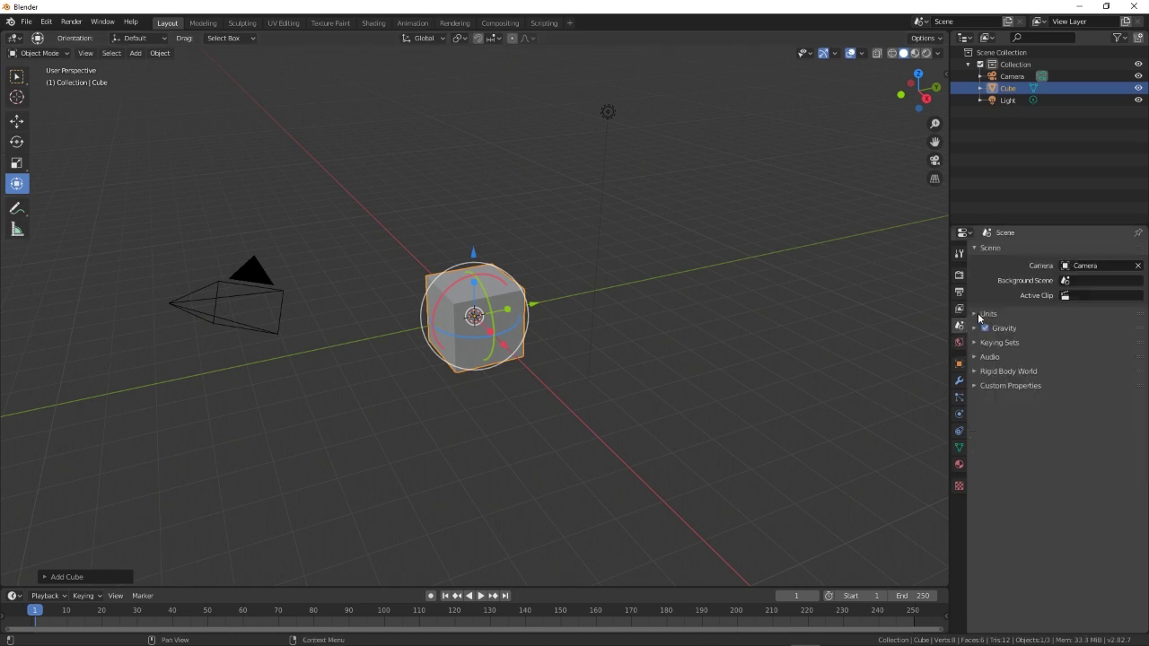
click(979, 314)
click(1084, 393)
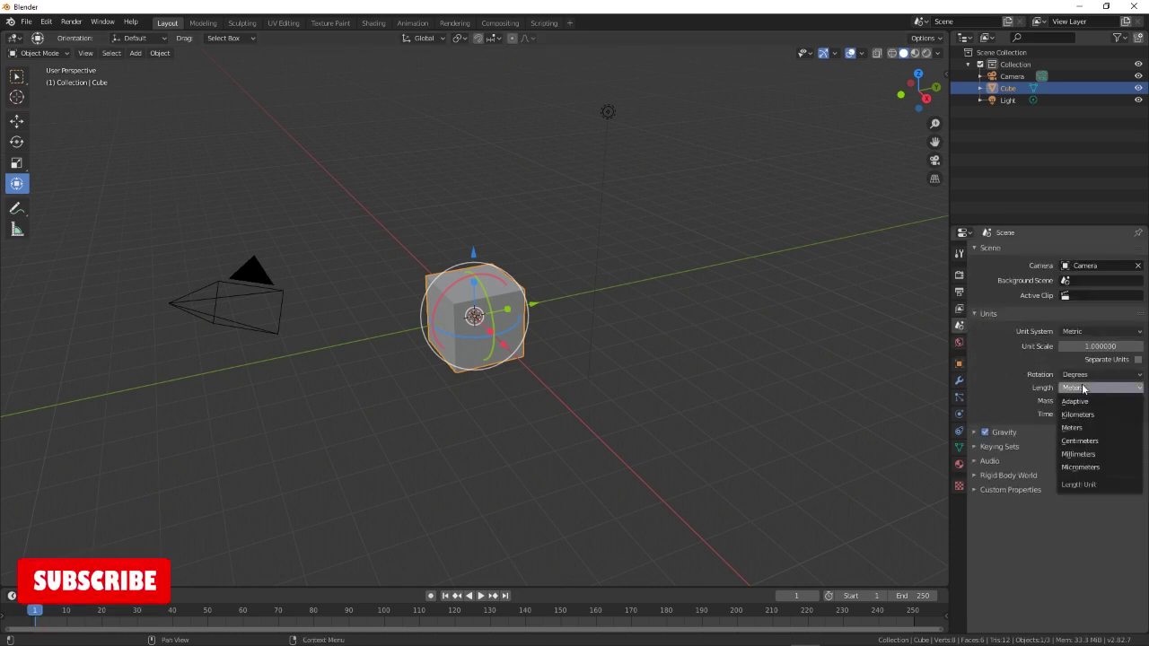
click(1095, 445)
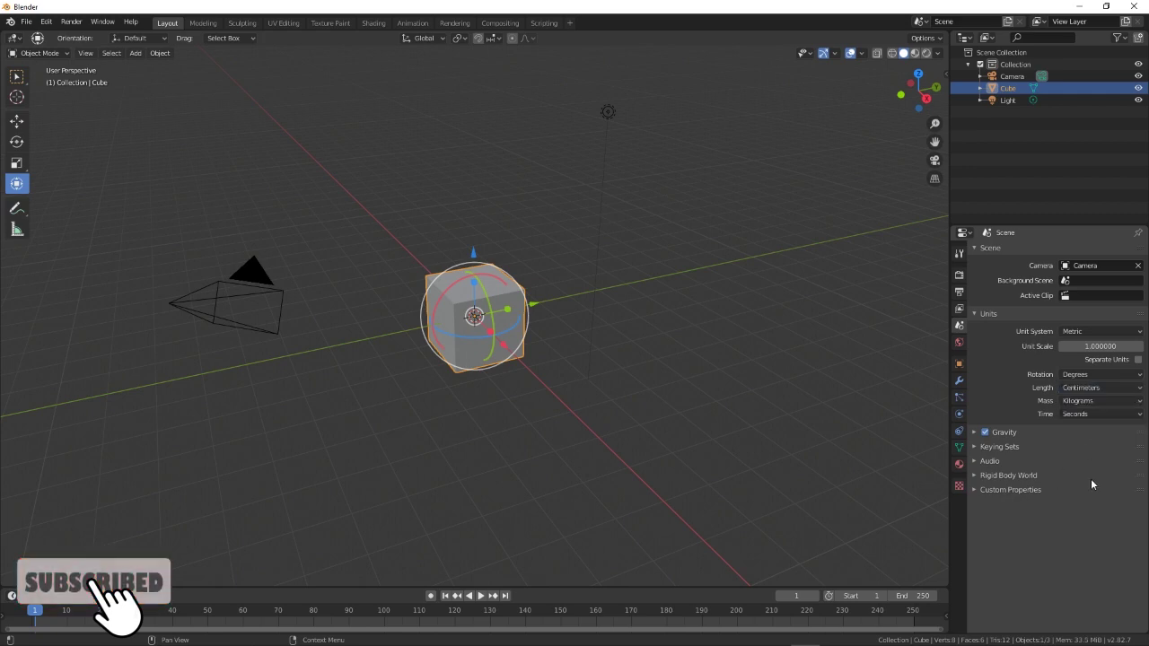
- Flatten the cube along Z, show its transform values and set its Z dimension to 47 cm
key(s)
key(z)
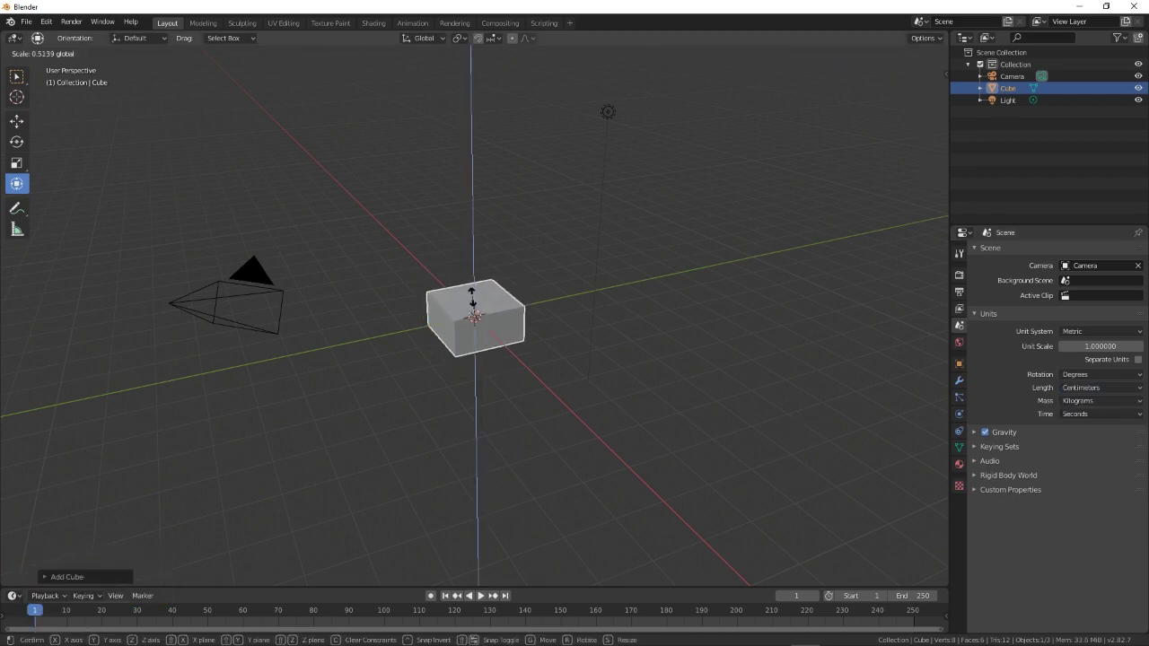
click(473, 299)
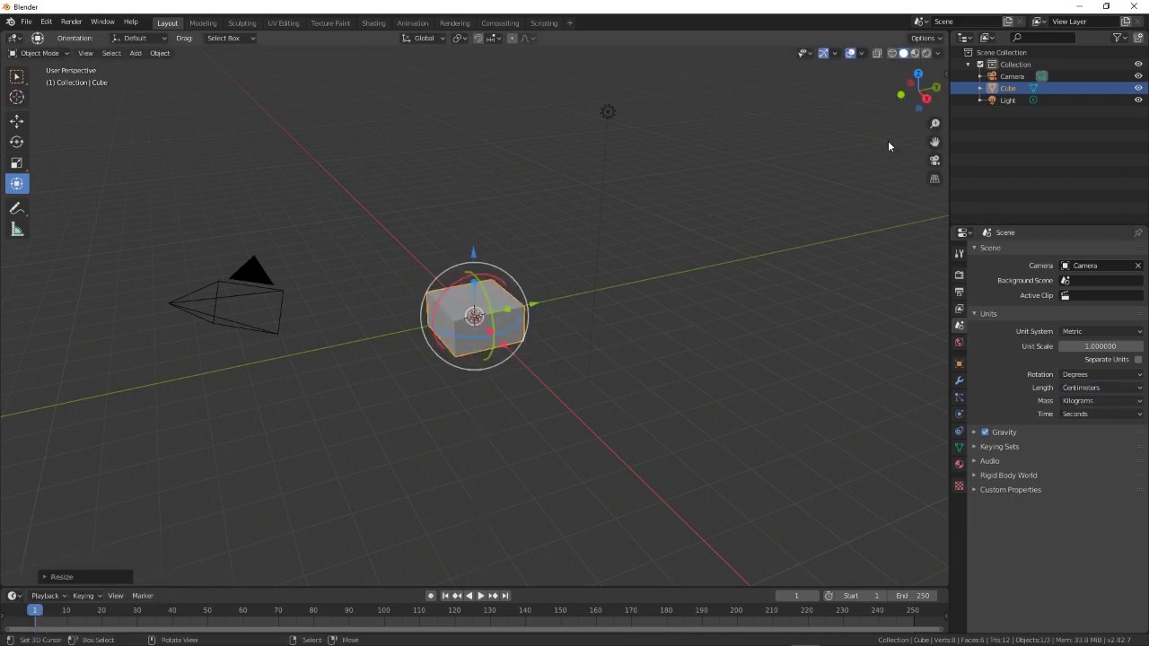
key(n)
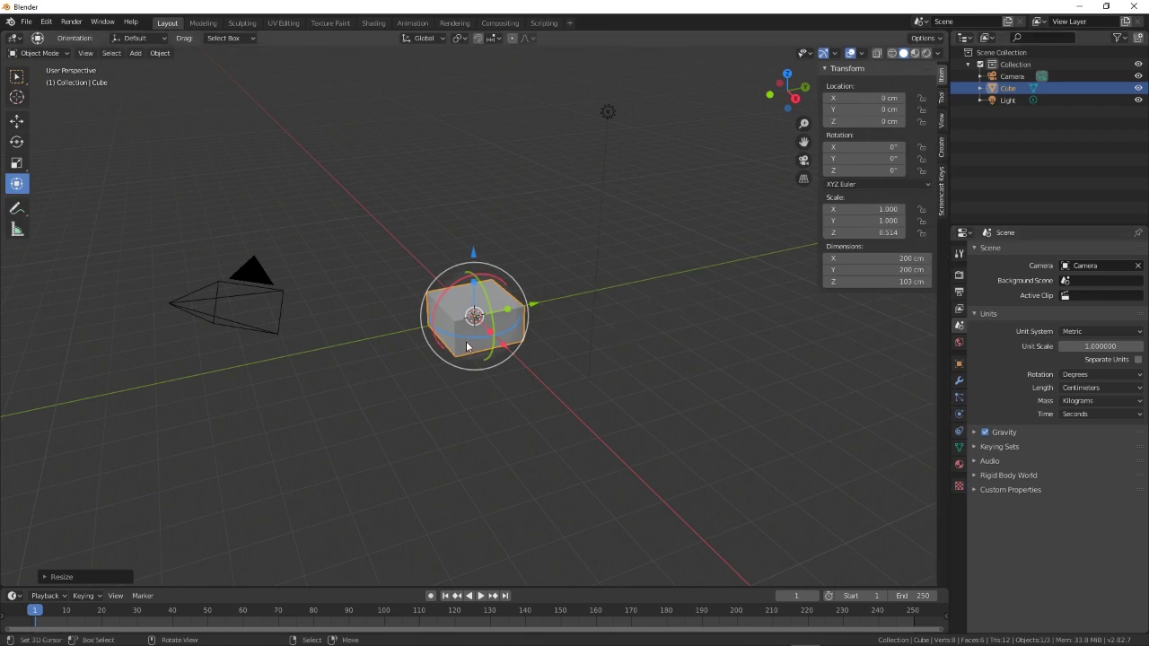
key(s)
key(z)
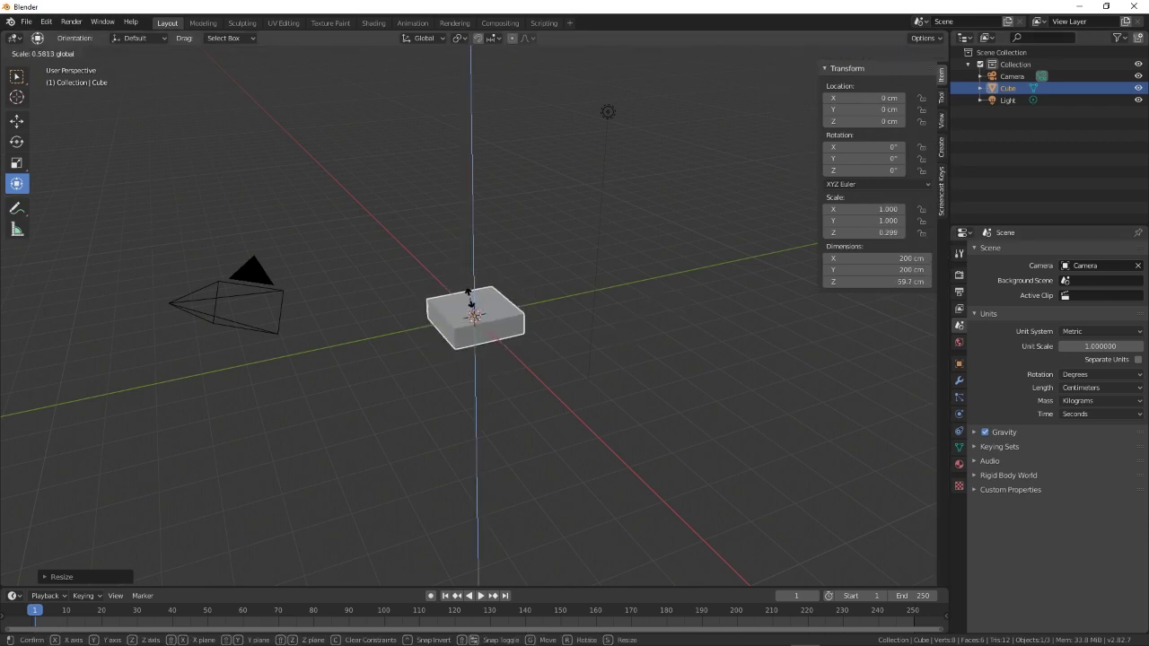
click(470, 296)
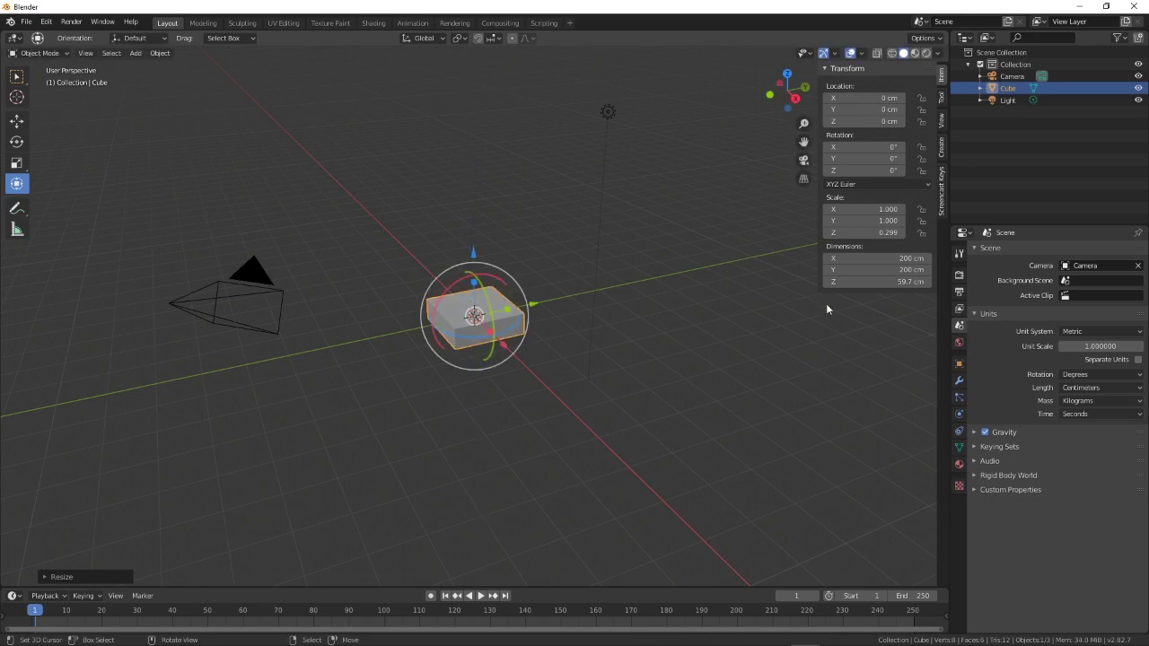
click(893, 282)
text(47)
key(Return)
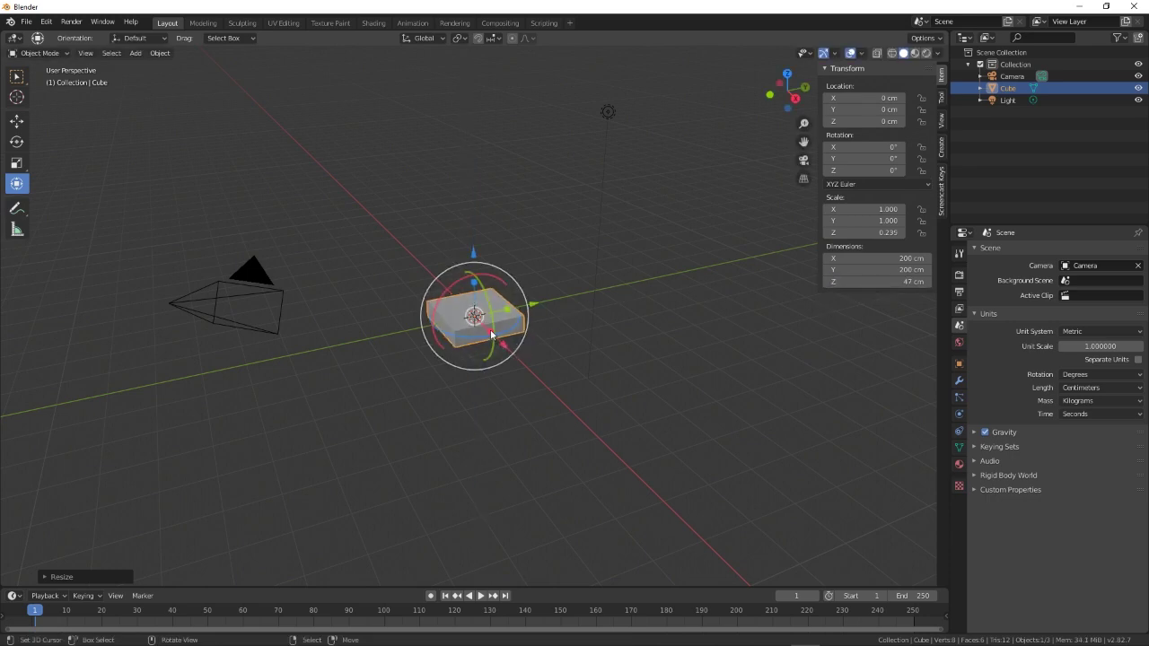
- Narrow the flattened cube along X, setting its dimensions to 141 cm in X and 196 cm in Y
key(s)
key(x)
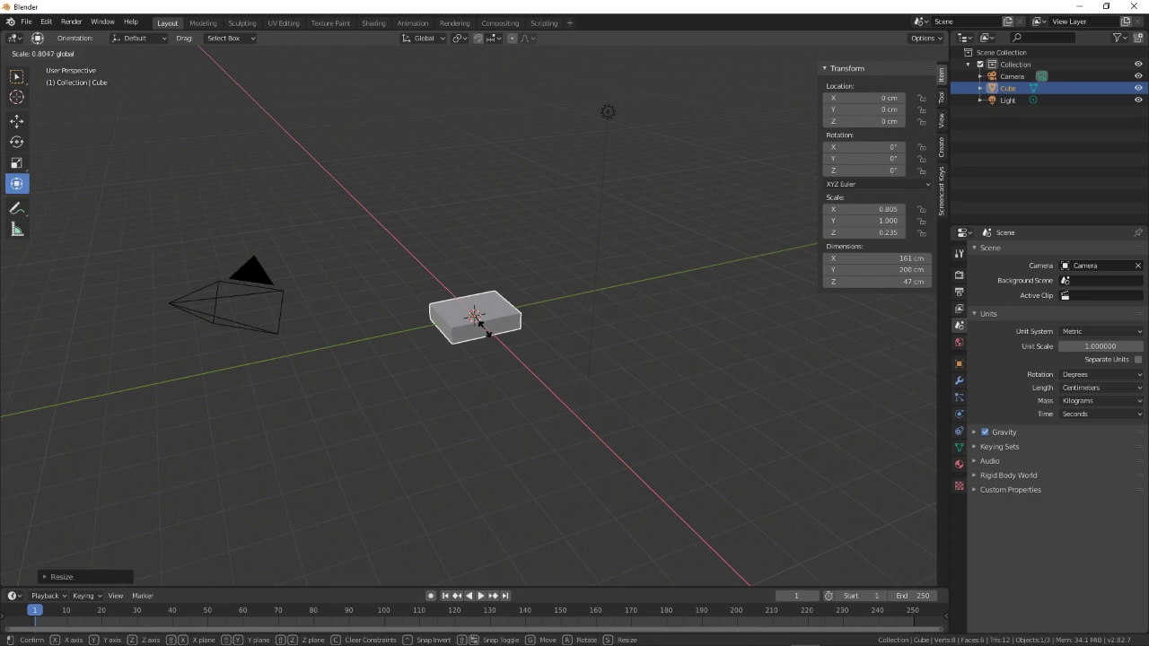
click(484, 331)
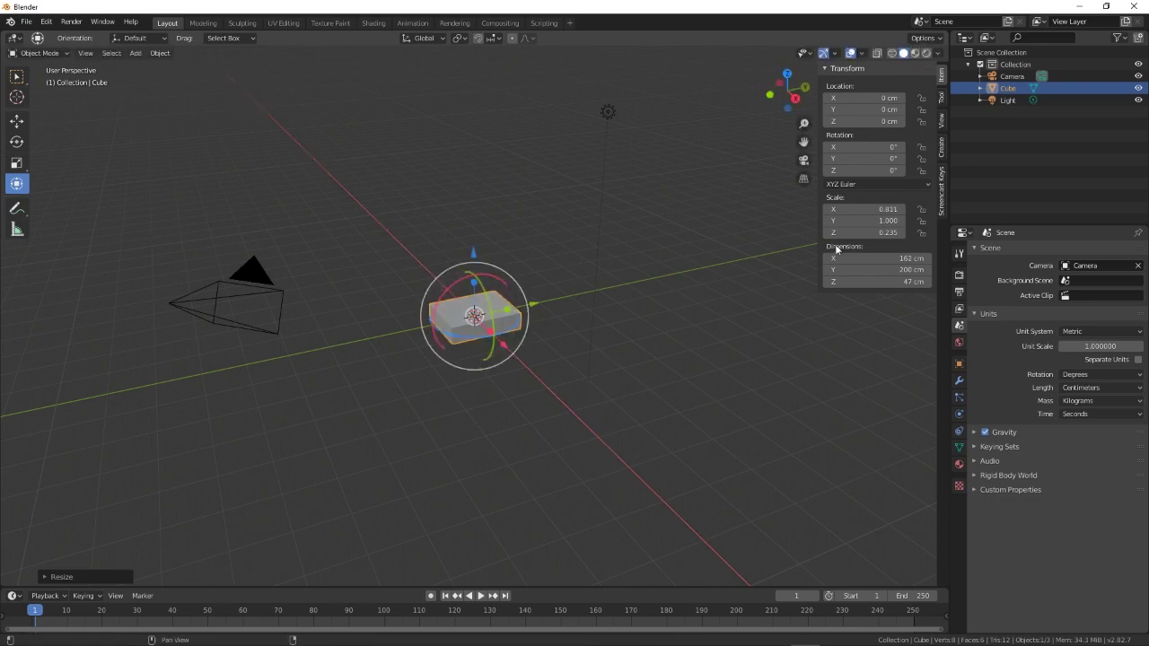
click(884, 258)
text(141)
key(Return)
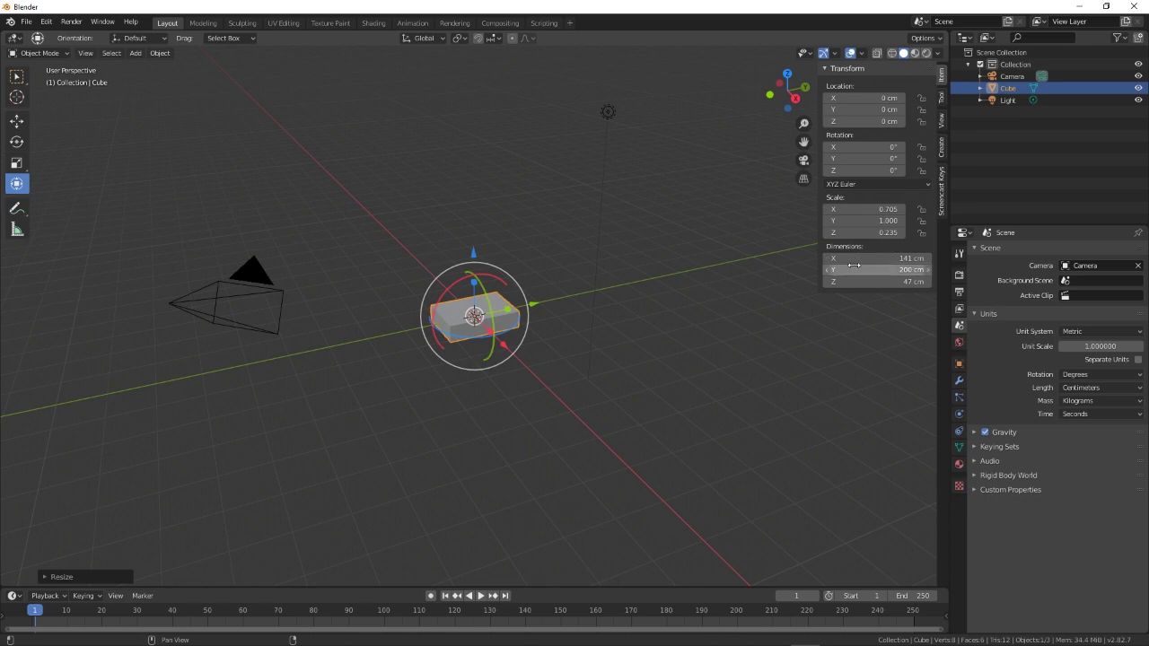
click(907, 269)
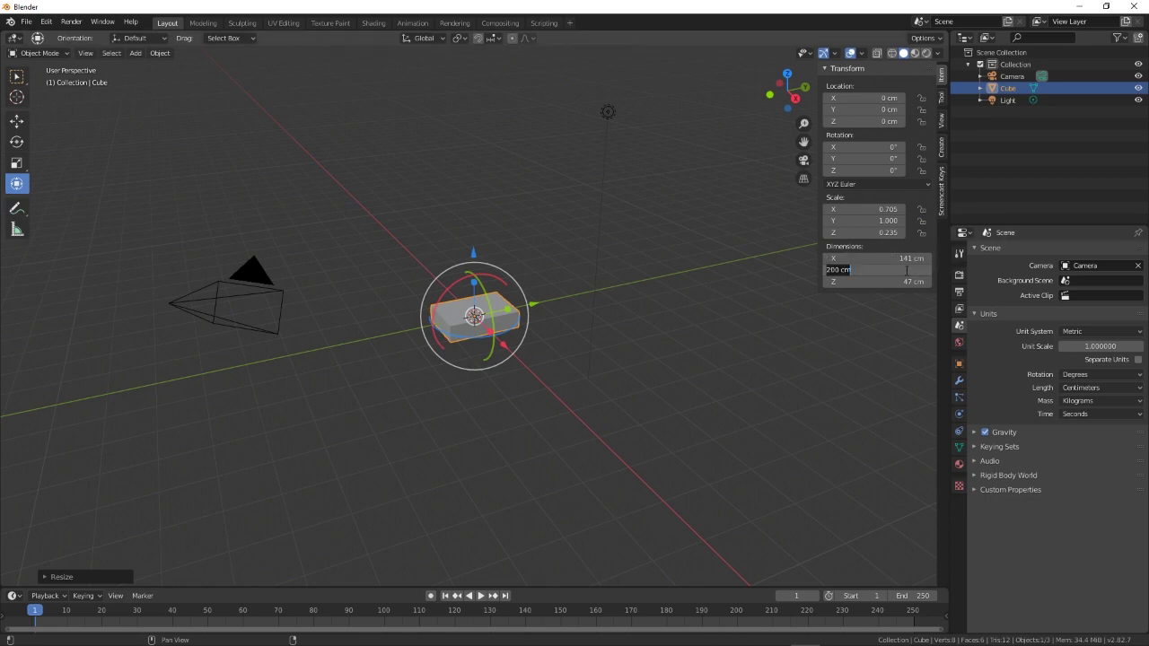
text(196)
key(Return)
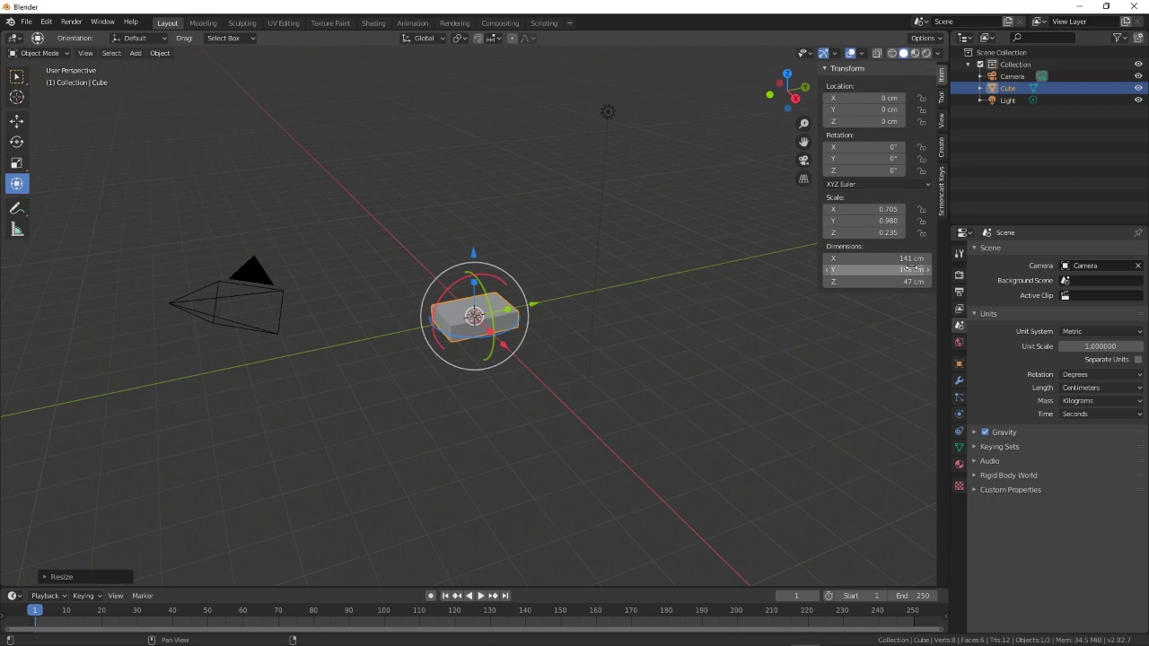
- Enter Edit Mode and add two evenly spaced, unslid loop cuts dividing the box along its Y length
scroll(658, 455, up, 6)
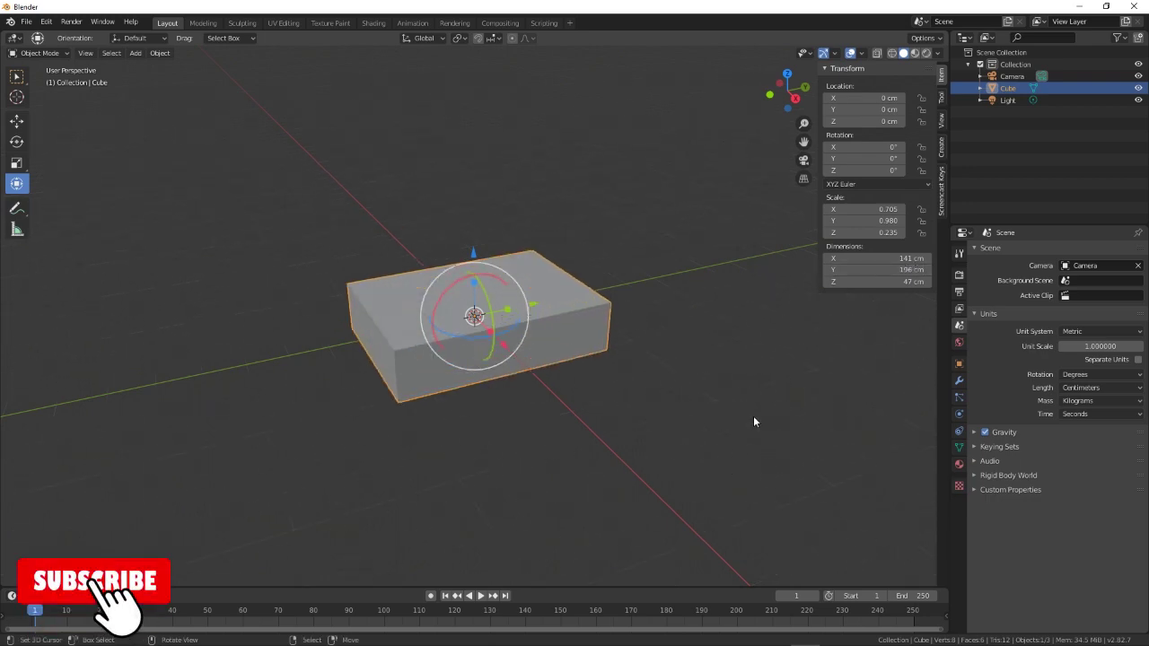
middle_drag(627, 418, 503, 372)
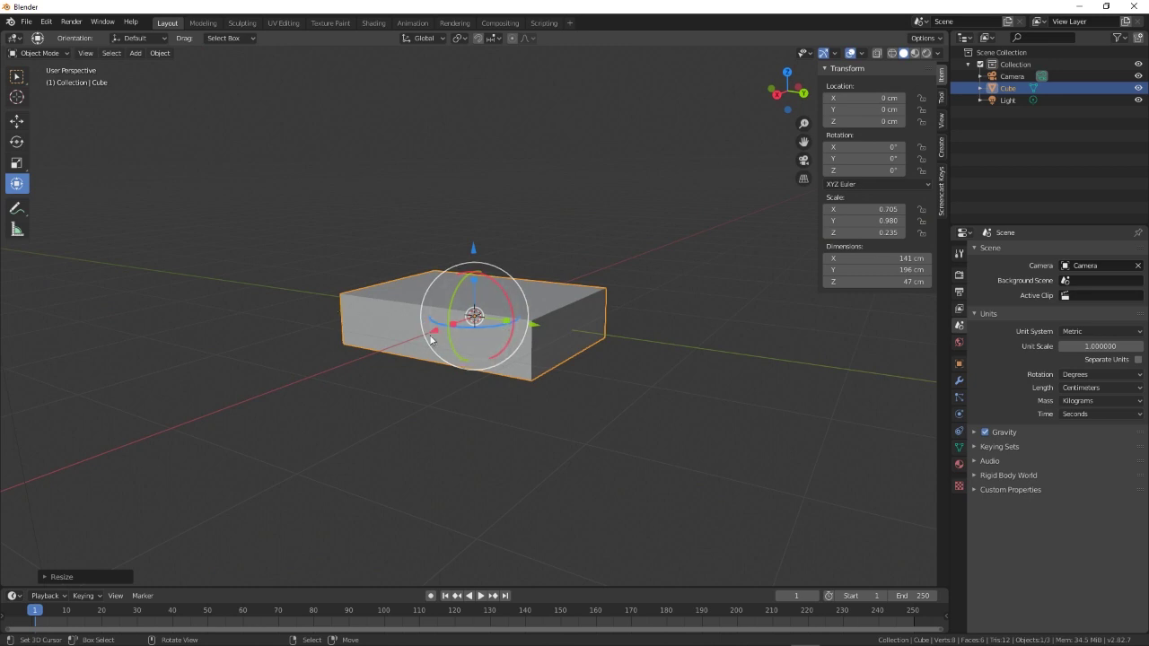
middle_drag(541, 426, 599, 441)
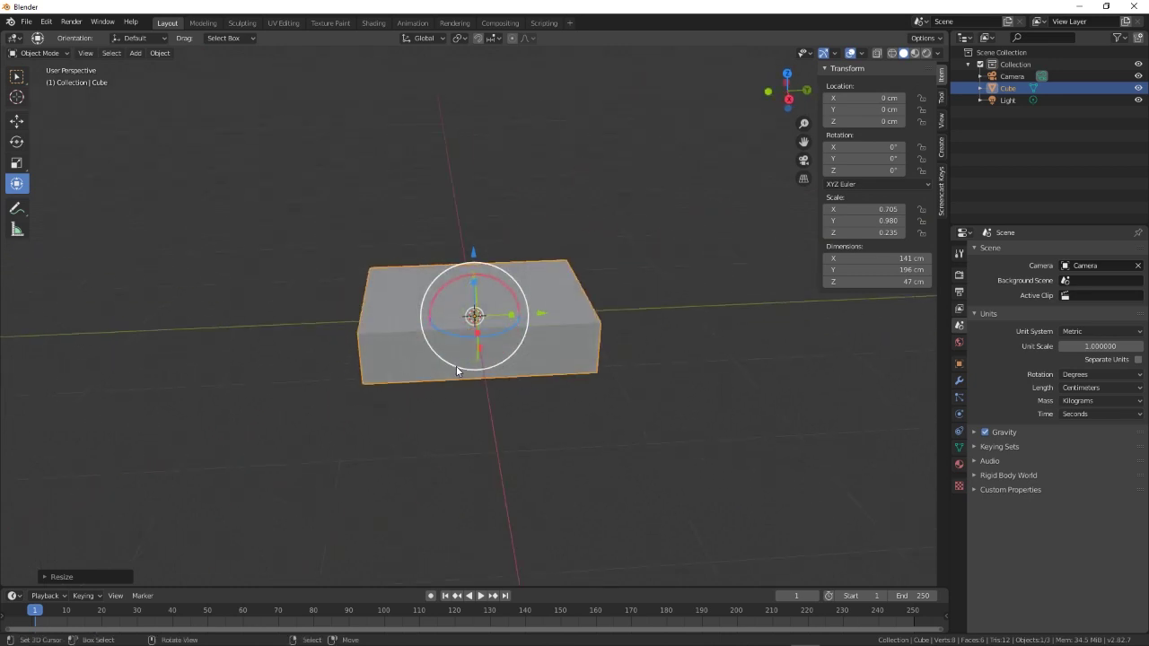
key(Tab)
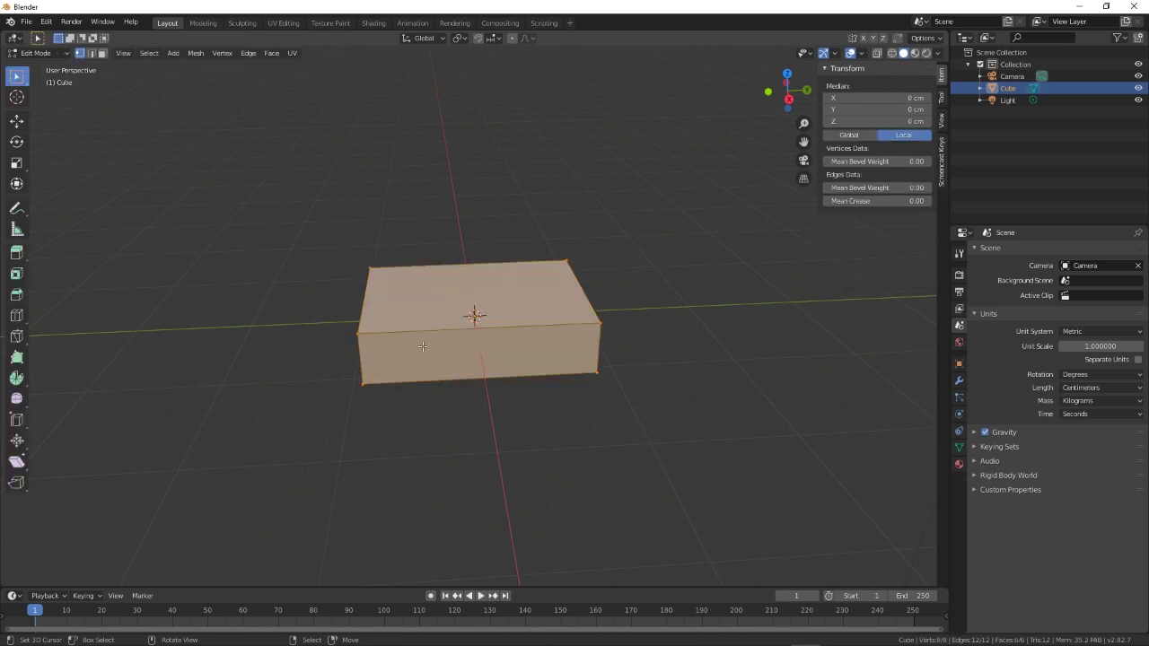
key(ctrl+r)
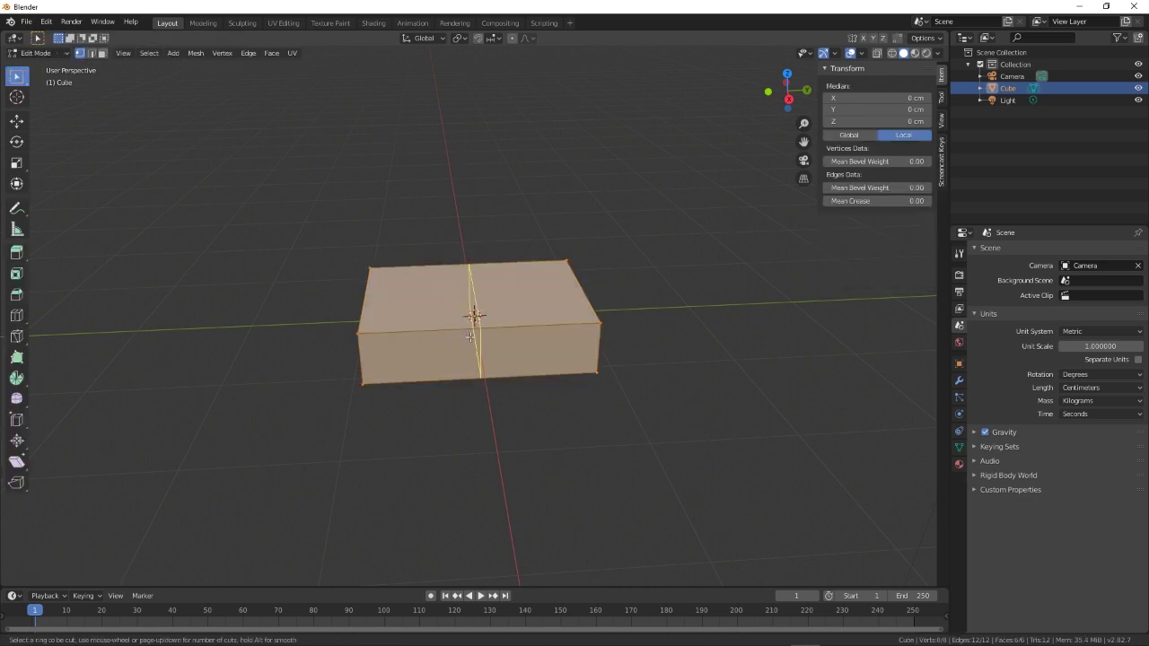
scroll(485, 331, up, 1)
click(485, 331)
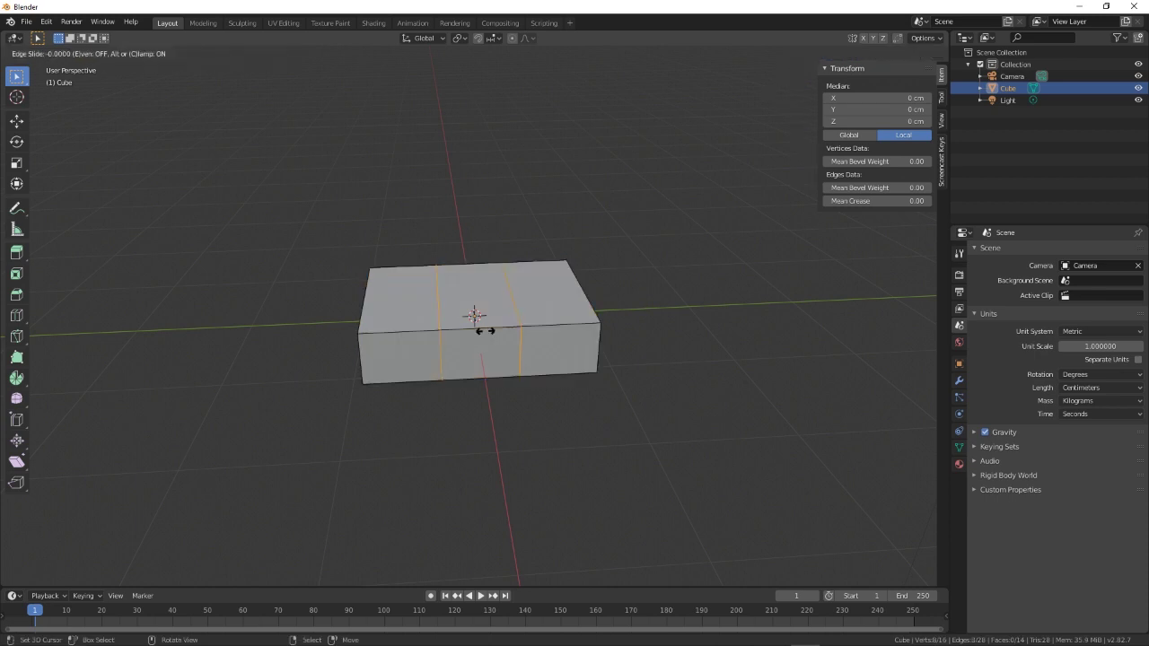
right_click(485, 332)
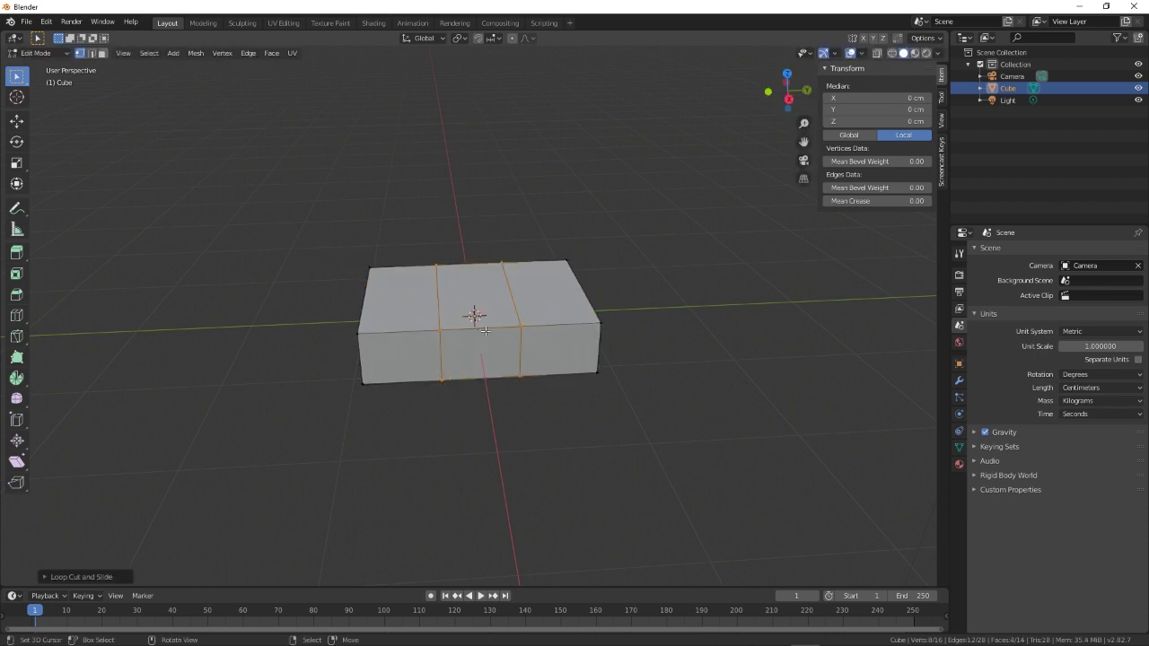
- Scale the two edge loops apart along Y until they sit close to the box's two ends
key(s)
key(y)
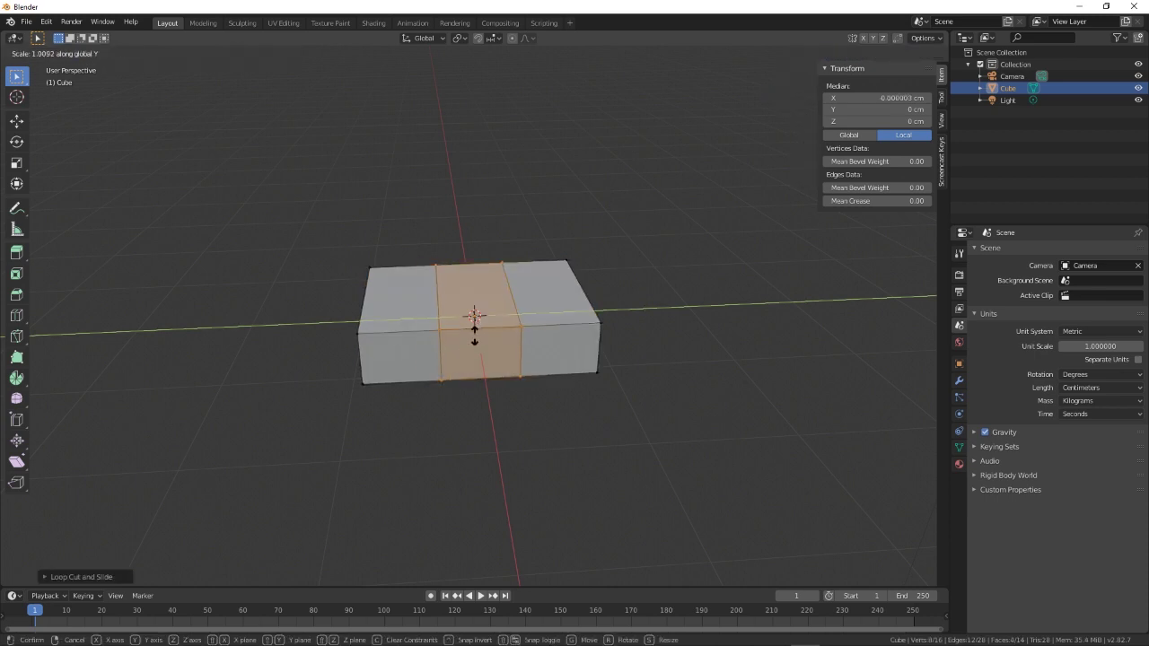
click(468, 368)
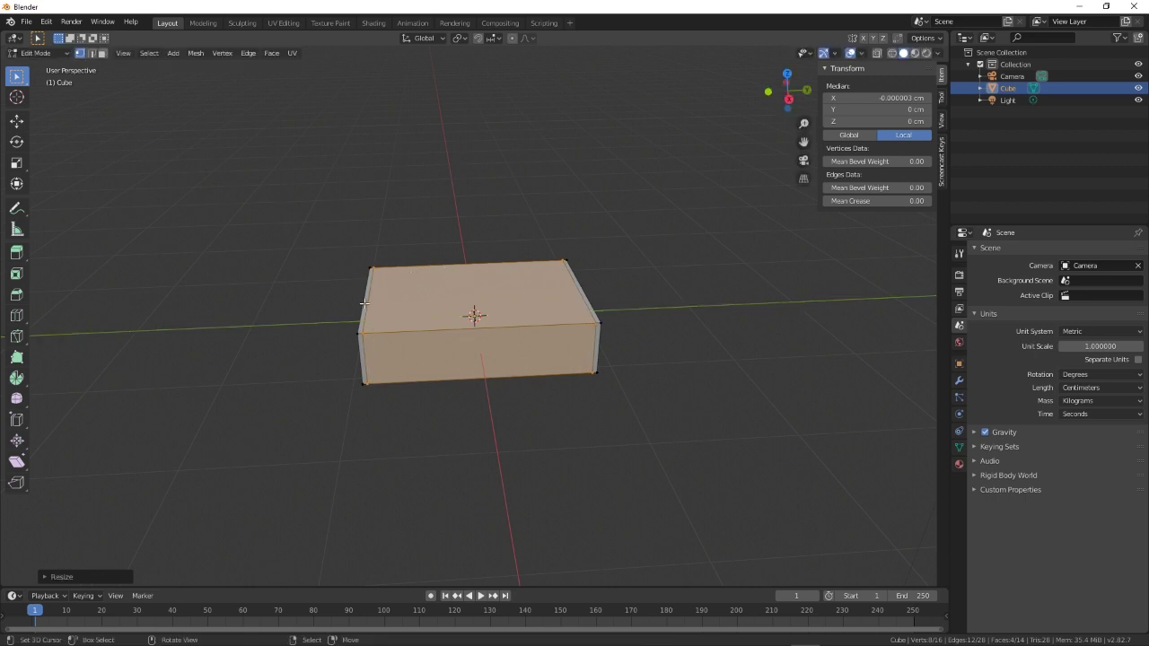
- Switch to face selection mode and enable the Screencast Keys overlay
key(3)
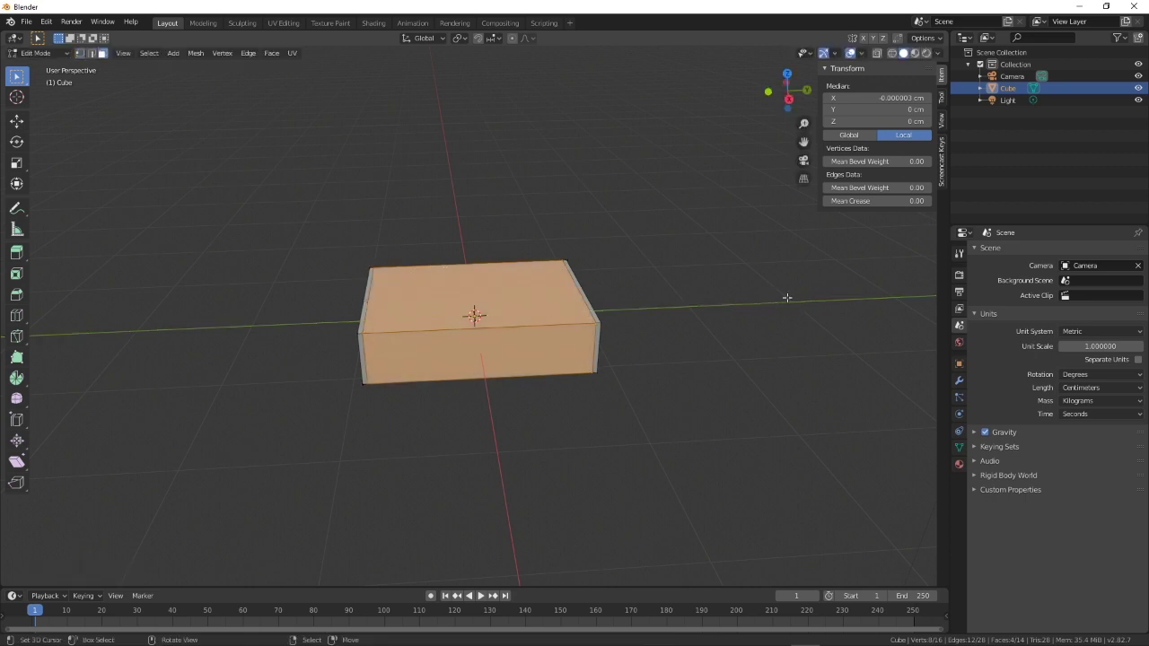
click(941, 162)
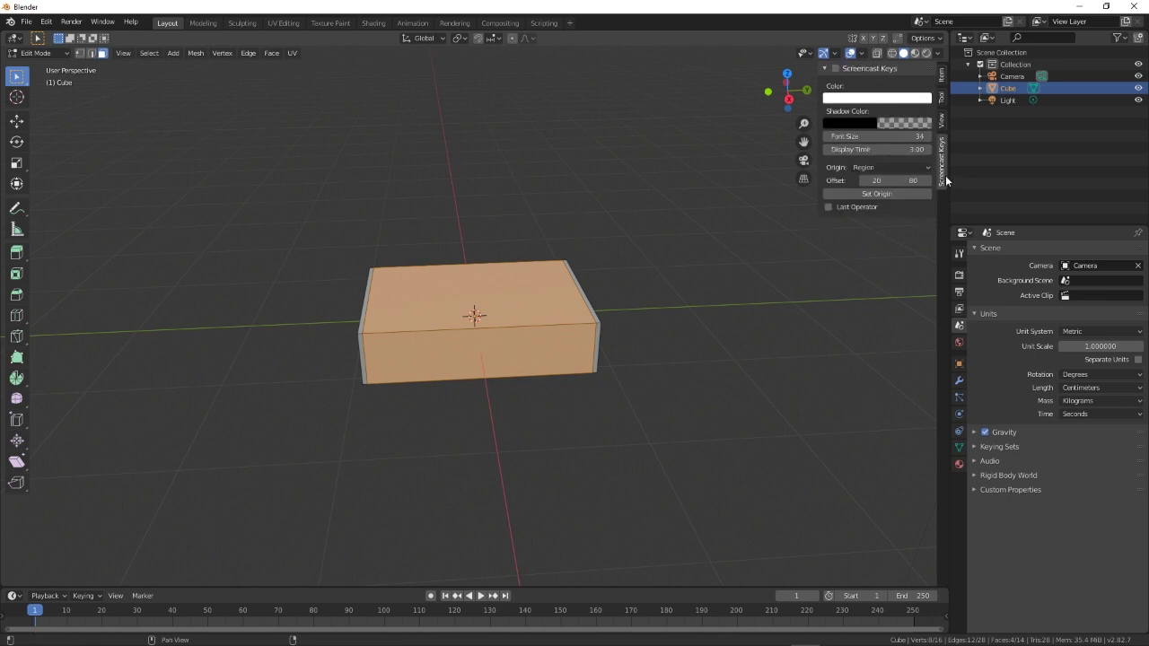
click(834, 70)
click(869, 295)
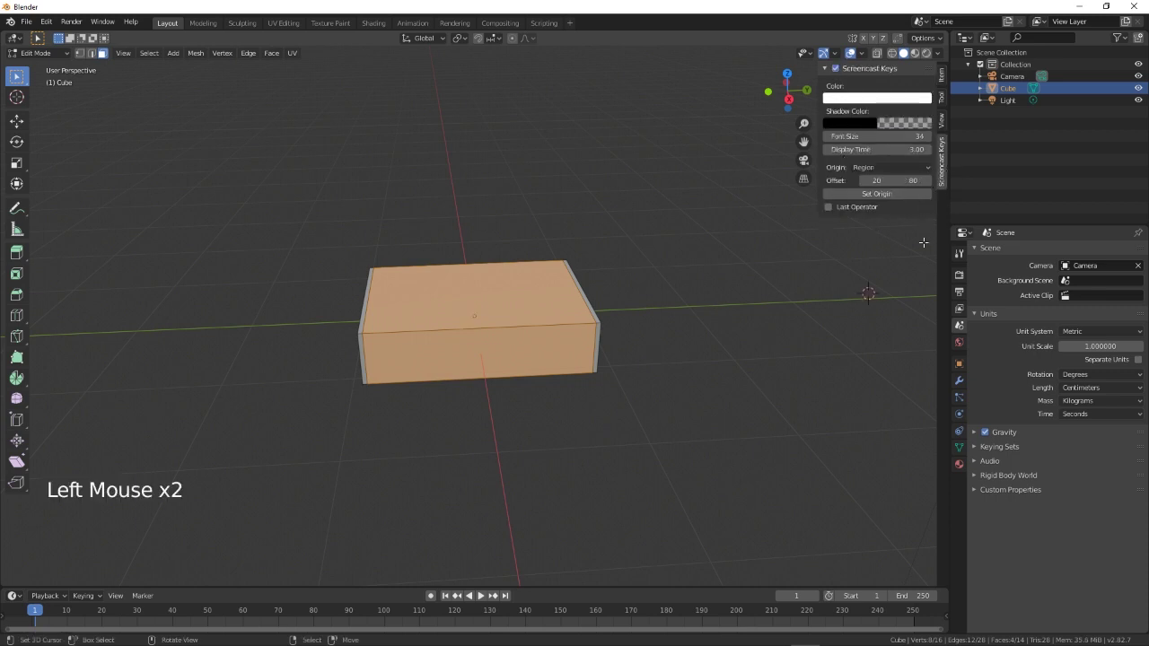
- Select the narrow top faces at both Y ends of the box and extrude them upward about 29 cm
right_click(474, 325)
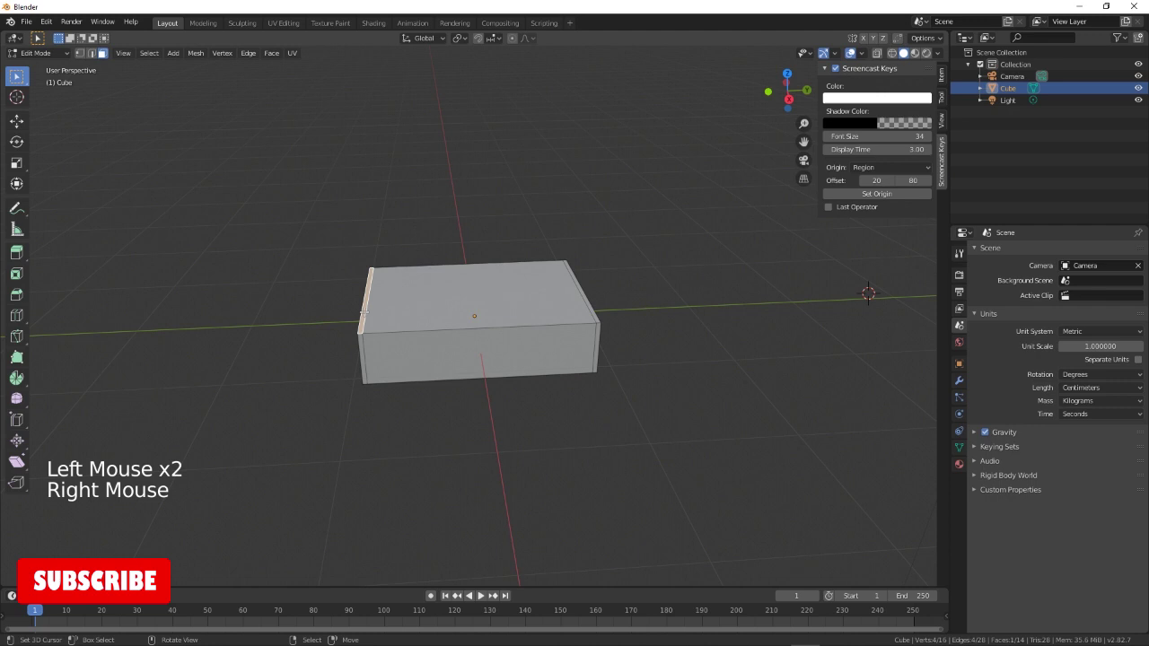
shift+right_click(585, 297)
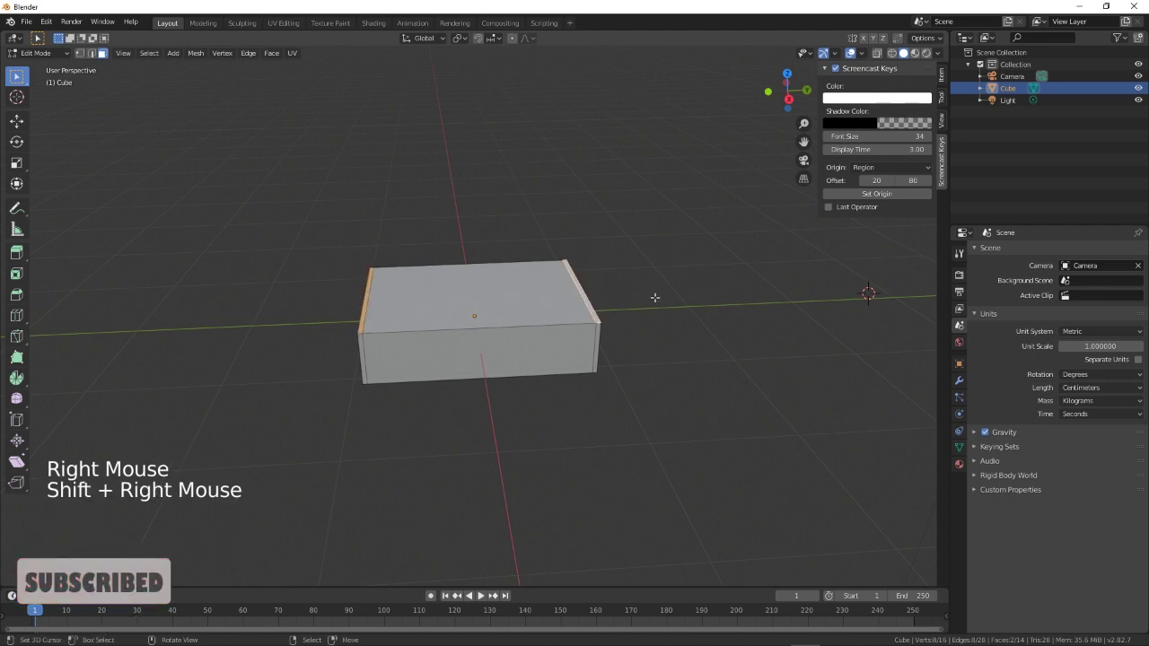
key(e)
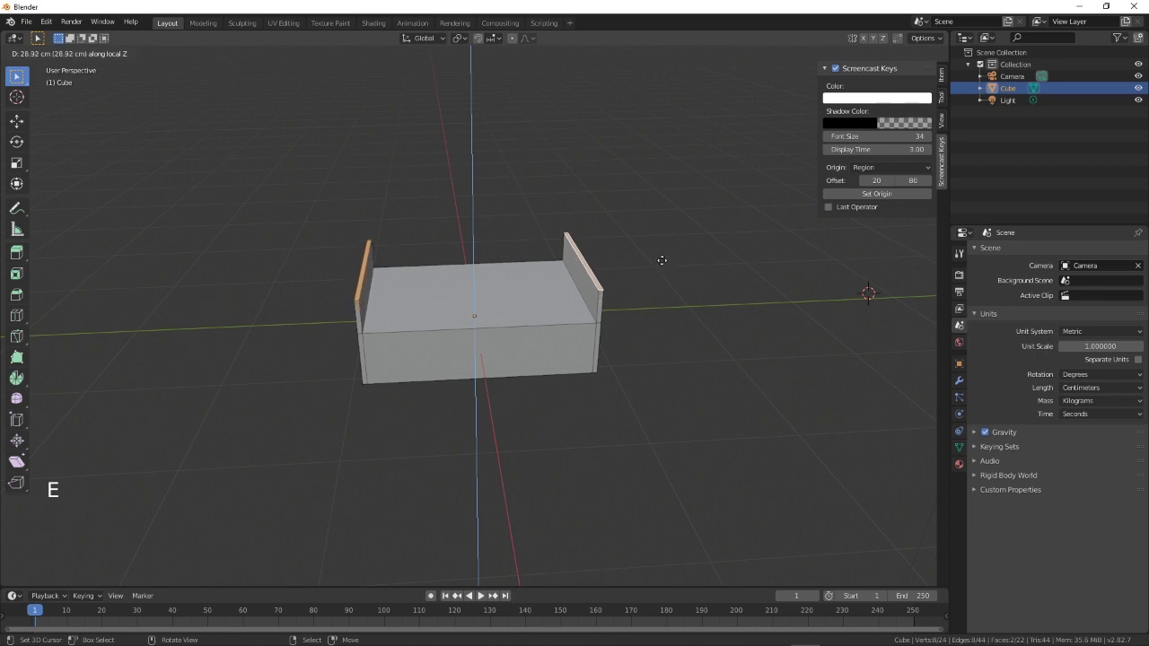
click(662, 262)
- Raise only the top face of the +Y end panel along Z with the Transform gizmo, making it taller than the opposite panel
right_click(589, 267)
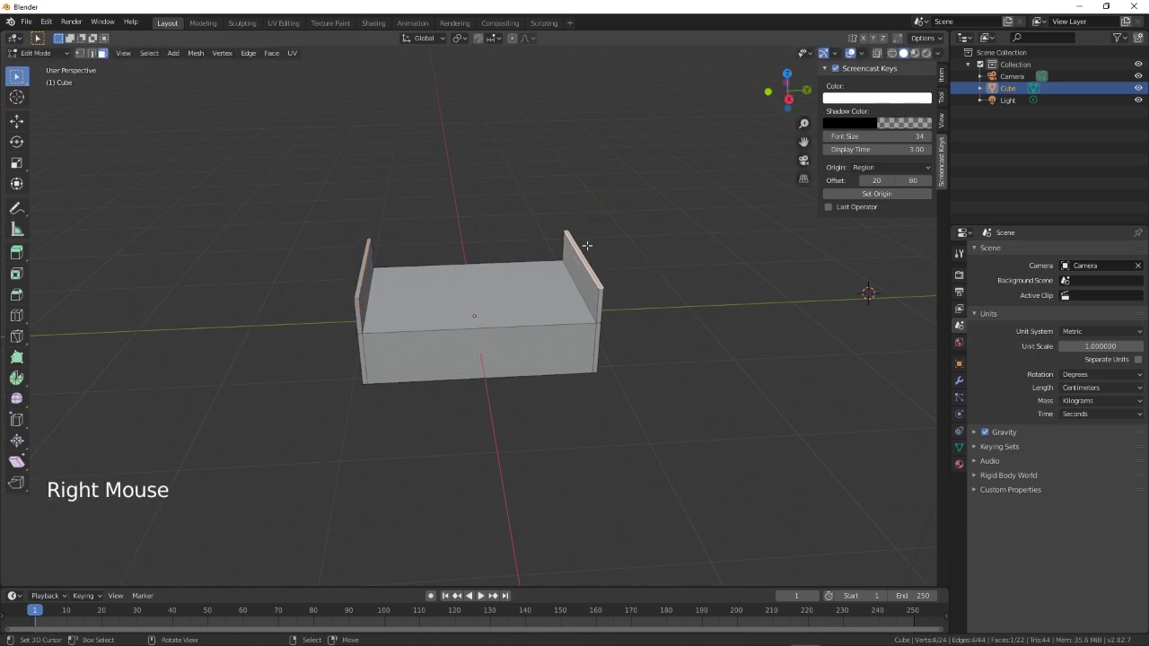
click(17, 184)
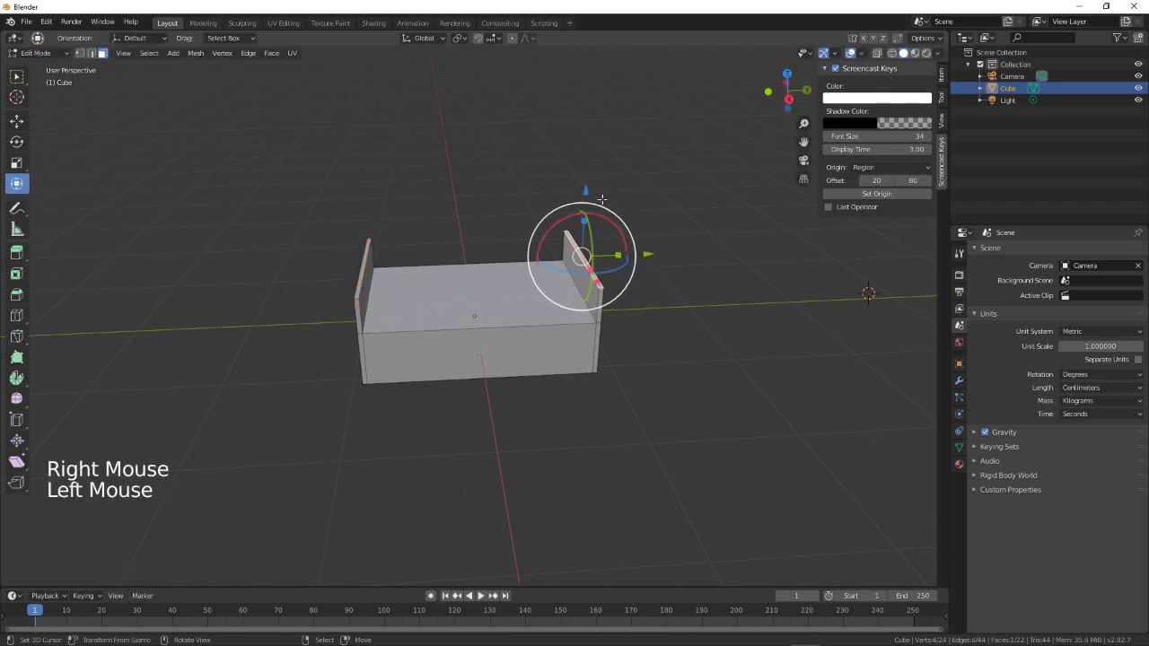
drag(588, 192, 587, 167)
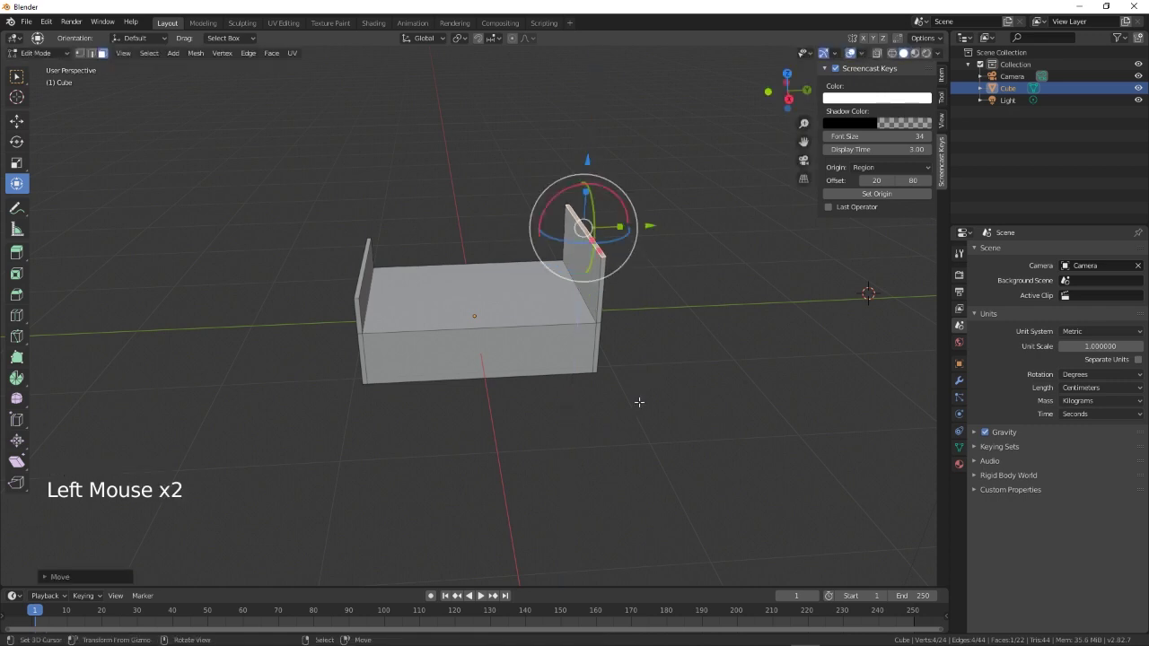
- Return to object mode, apply the bed frame's rotation and scale, and display its transform values
mouse_move(532, 435)
middle_down()
mouse_move(596, 414)
mouse_move(523, 410)
mouse_move(531, 428)
mouse_move(512, 421)
mouse_move(525, 421)
middle_up()
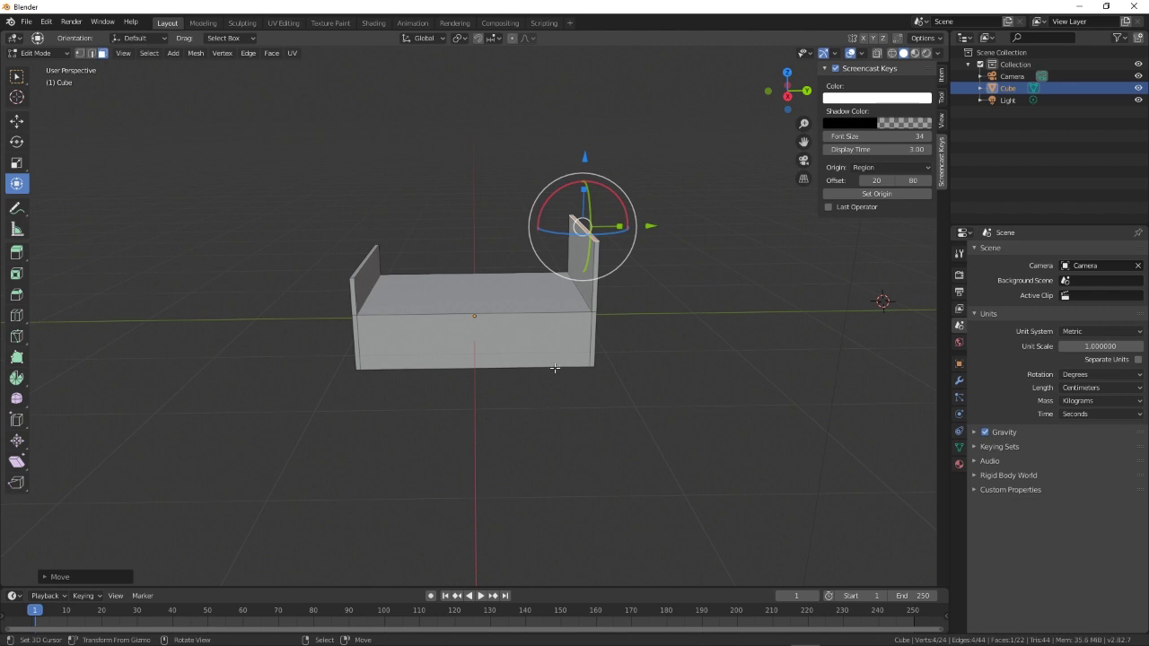
key(Tab)
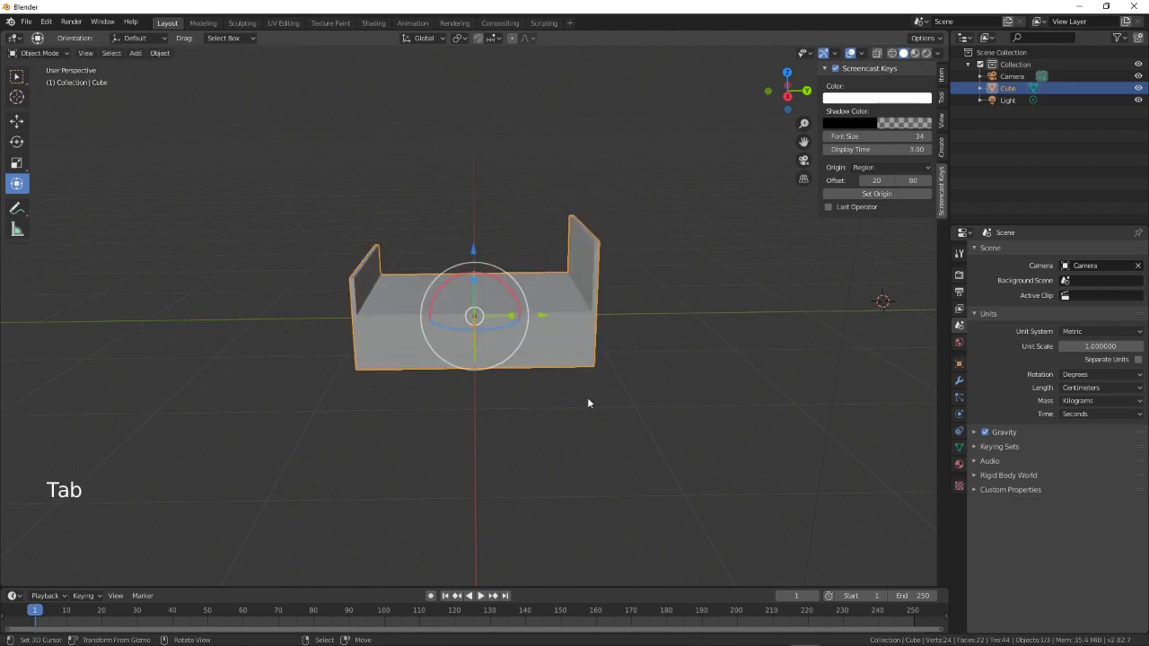
key(ctrl+a)
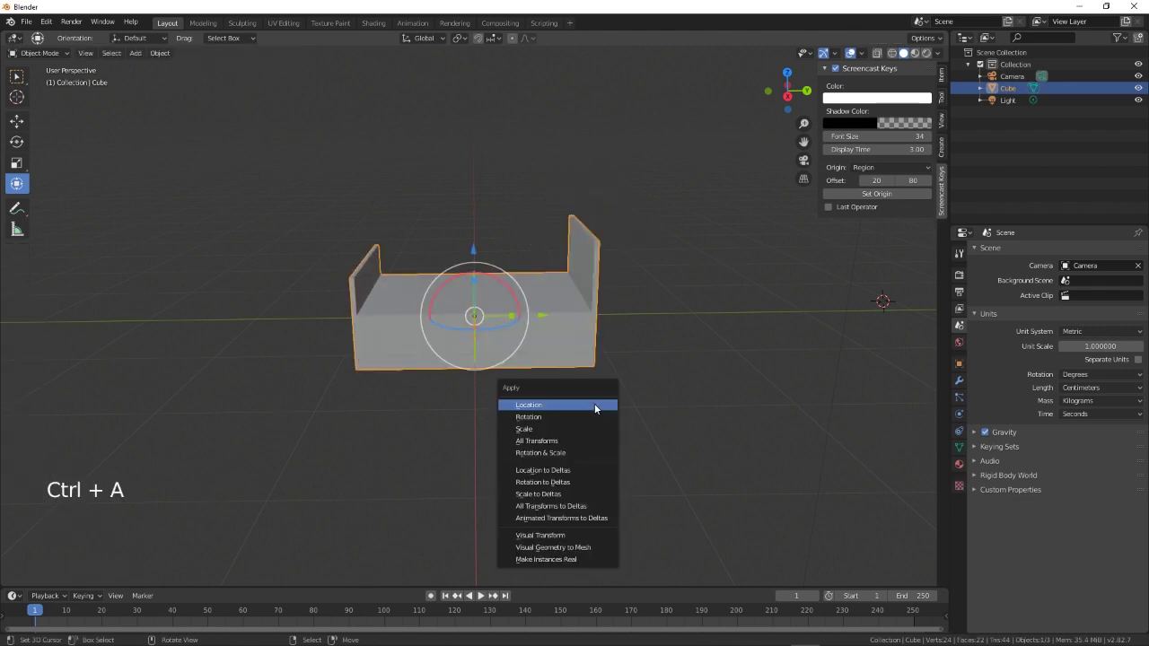
click(574, 453)
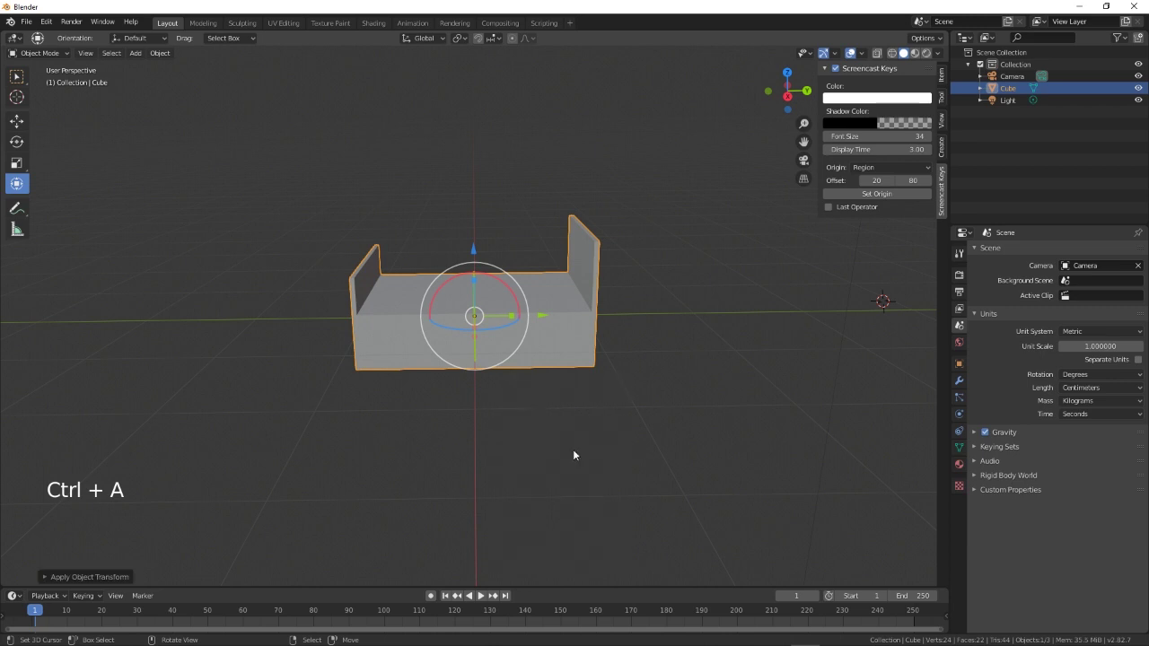
click(941, 99)
click(941, 76)
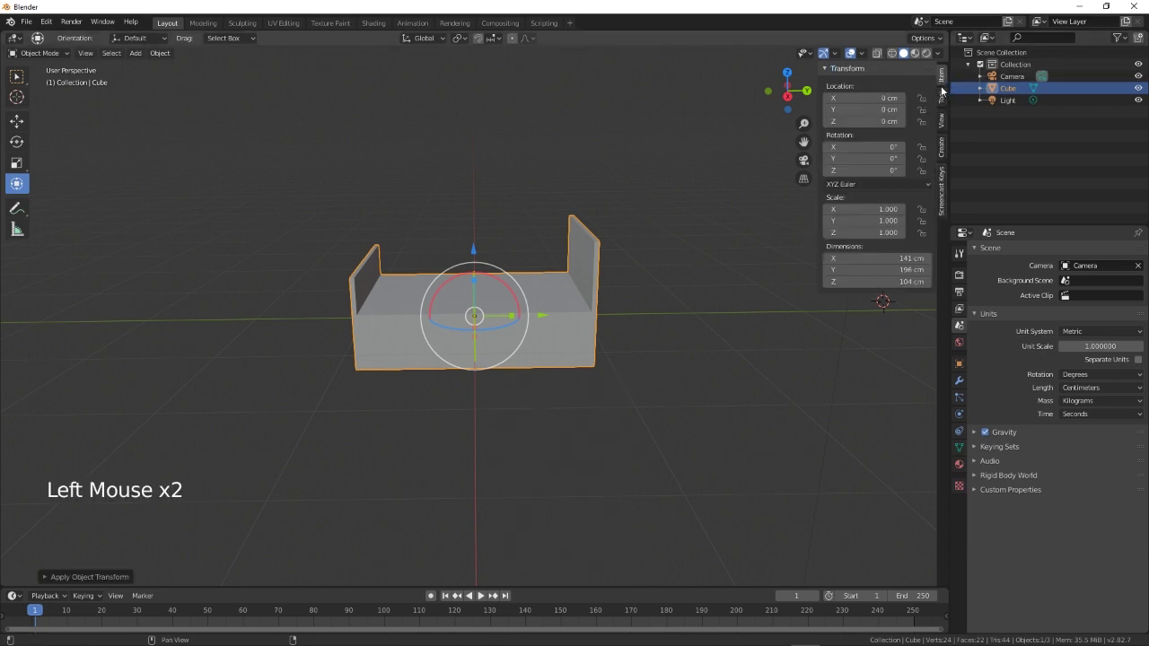
- Select the two opposite long side faces of the bed base in edit mode and inset them about 5 cm
key(Tab)
right_click(553, 349)
middle_drag(476, 447, 652, 443)
shift+right_click(488, 390)
scroll(487, 390, up, 1)
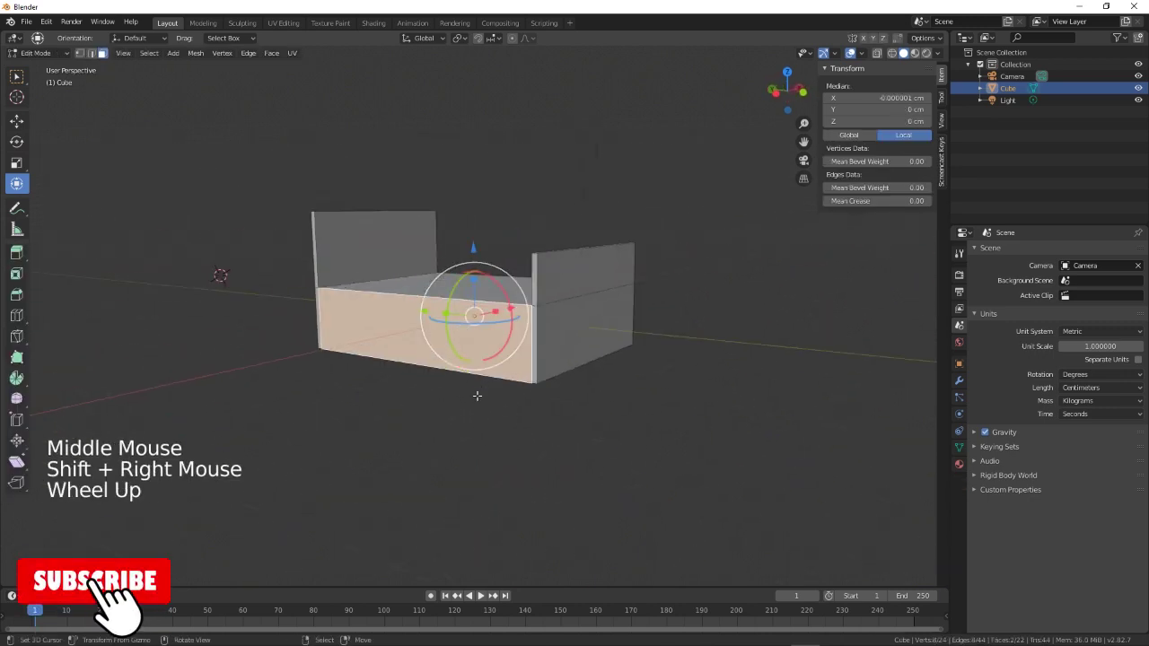
key(i)
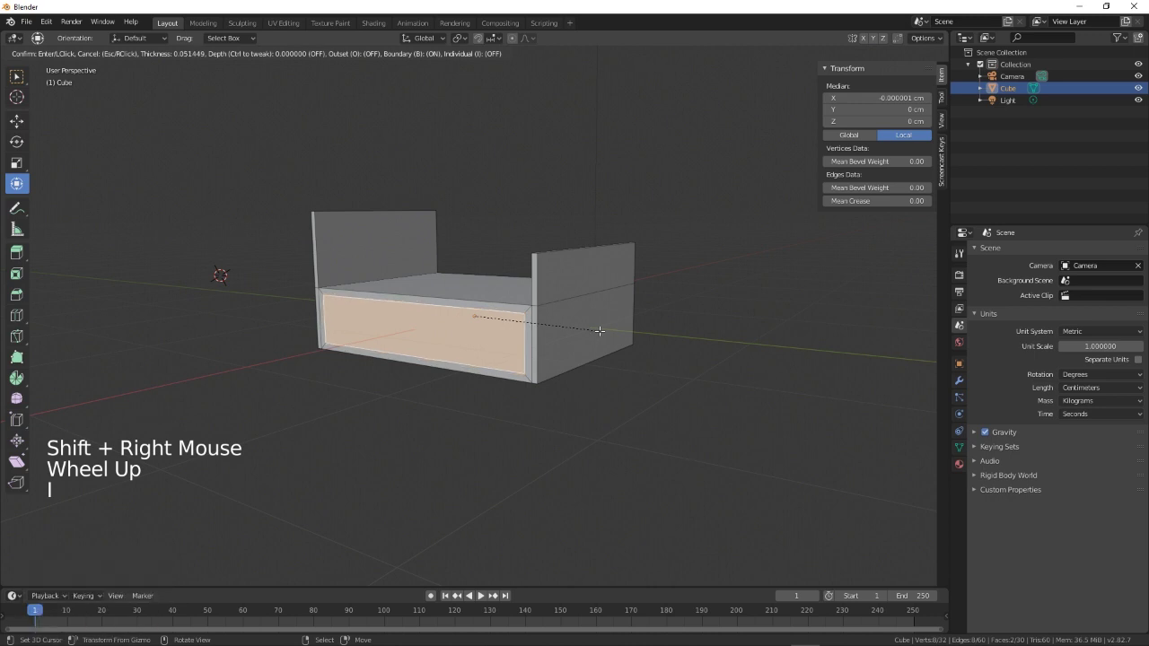
click(601, 332)
- Bridge the two inset side faces to open a passage through the bed base, and return to object mode
middle_drag(647, 426, 477, 431)
key(w)
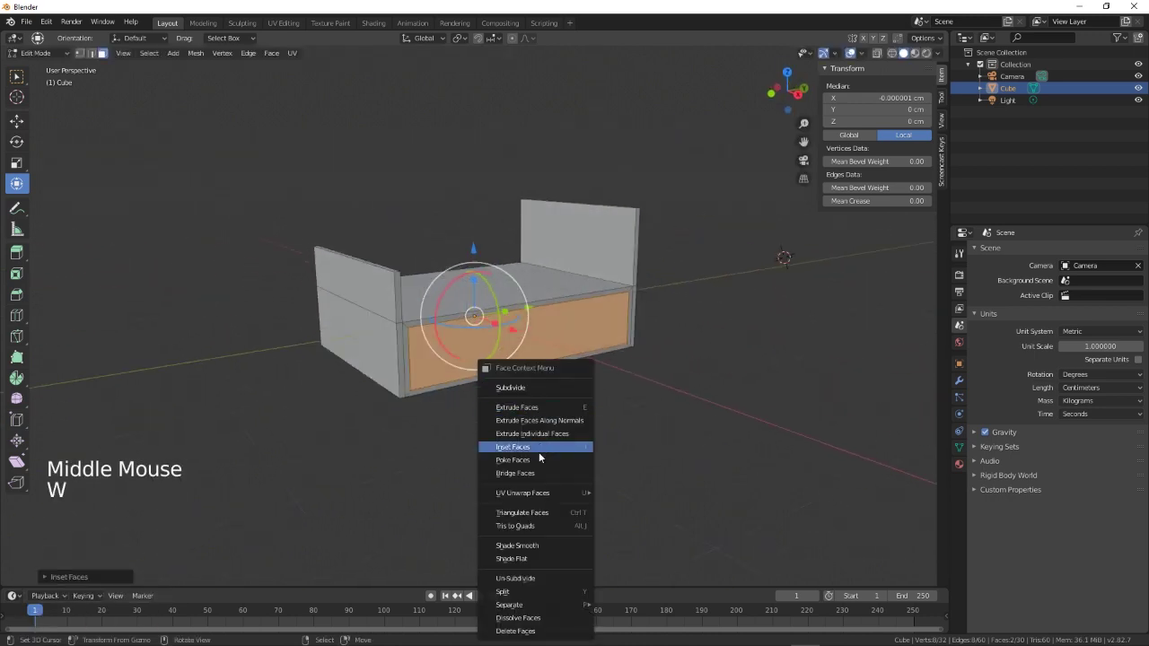
click(514, 473)
middle_drag(634, 423, 632, 418)
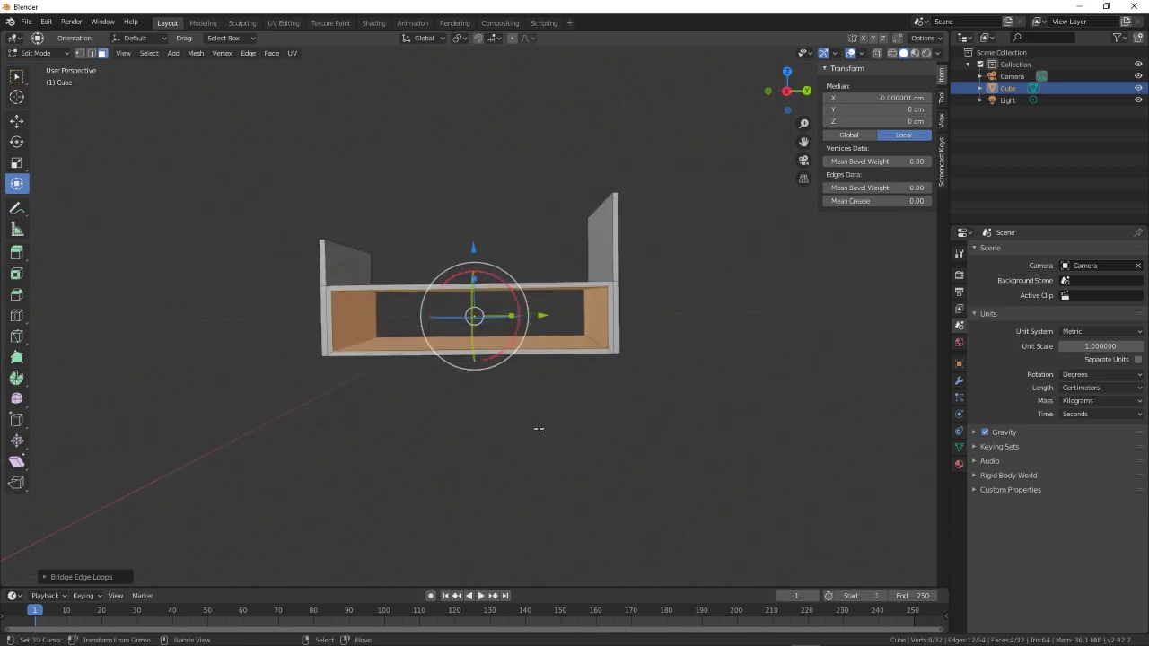
mouse_move(538, 429)
middle_down()
mouse_move(598, 464)
mouse_move(611, 439)
mouse_move(544, 436)
middle_up()
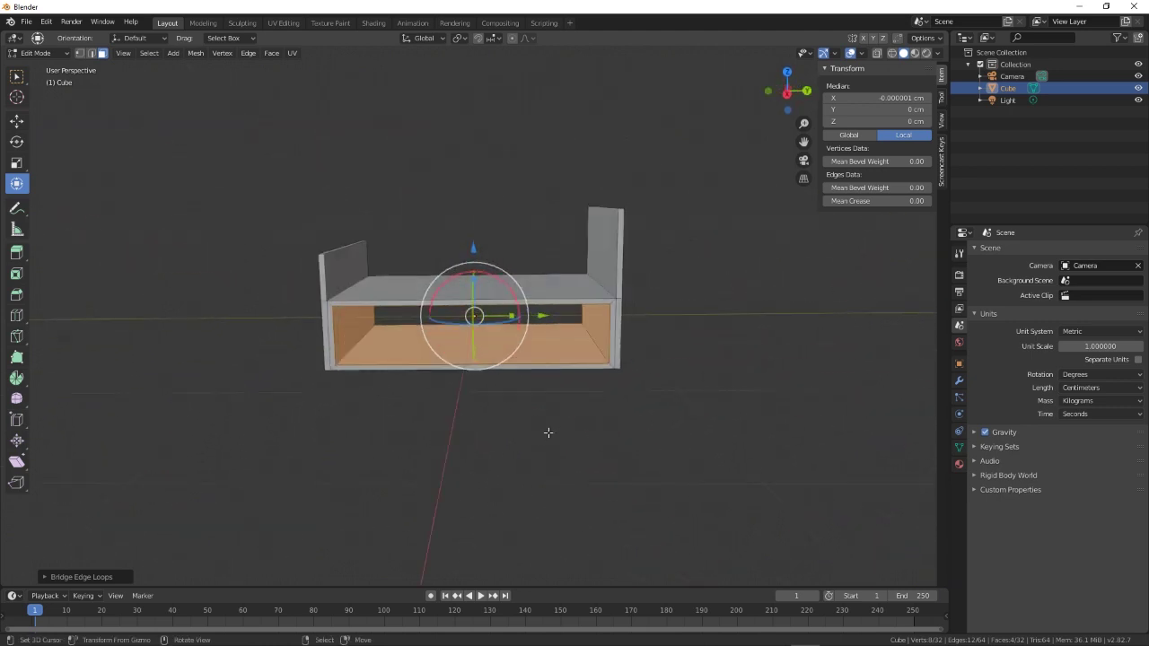
key(Tab)
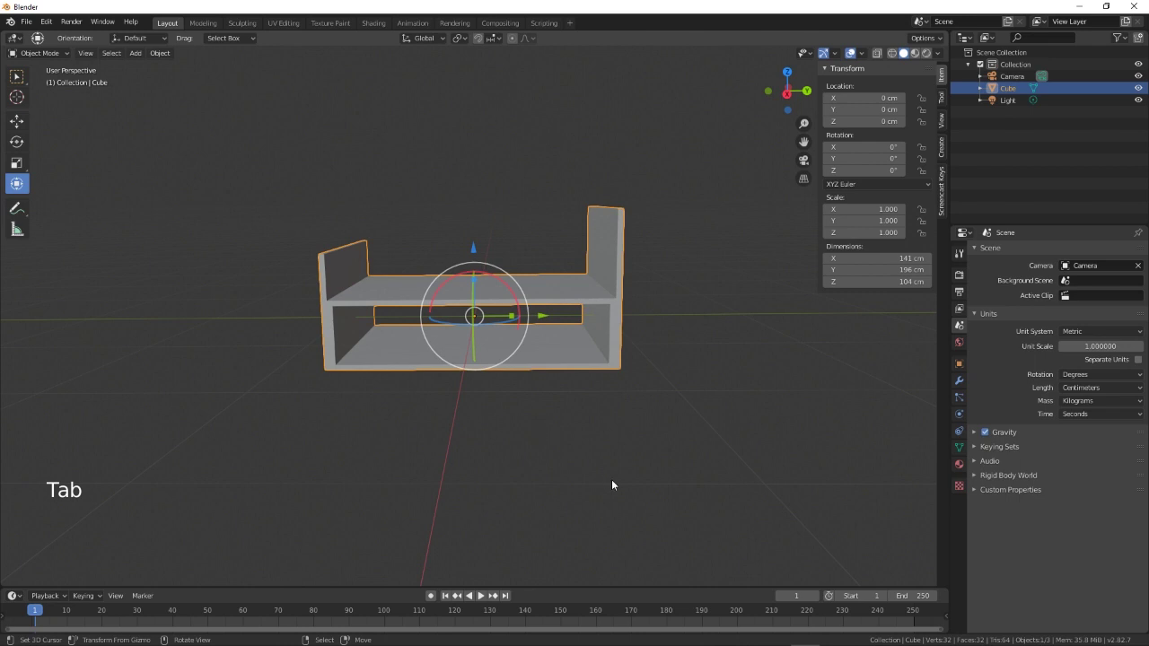
mouse_move(615, 511)
middle_down()
mouse_move(570, 510)
mouse_move(598, 524)
mouse_move(613, 511)
mouse_move(556, 521)
mouse_move(605, 527)
middle_up()
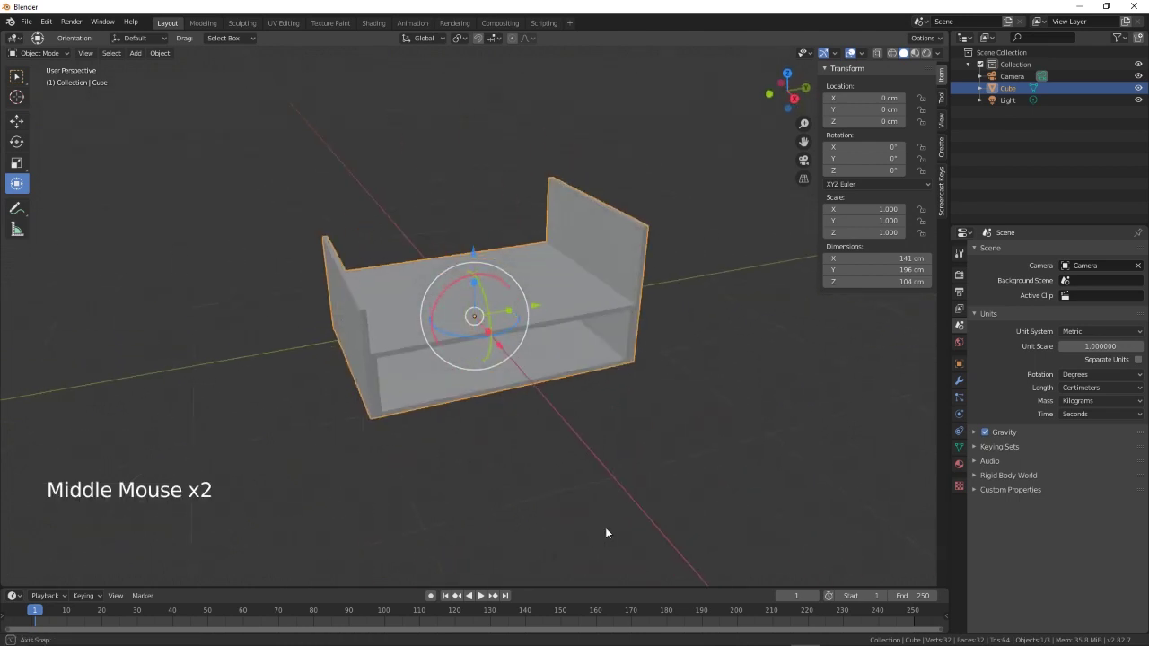
- Add a new mesh cube to the scene and move it over to the bed frame
key(shift+a)
mouse_move(614, 533)
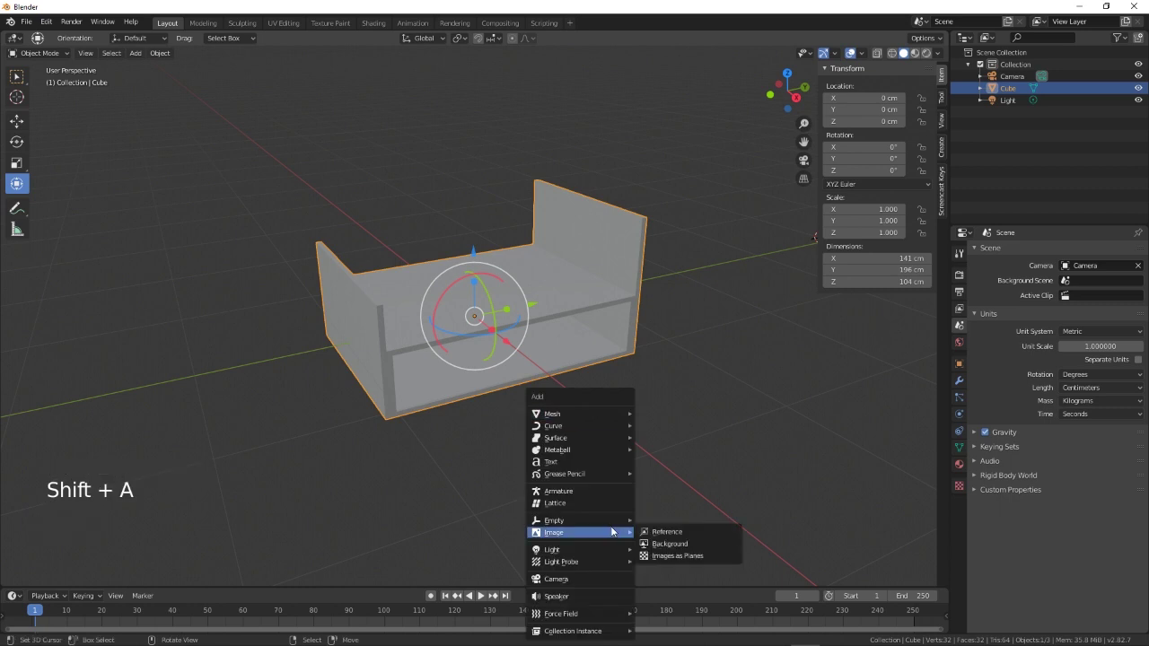
mouse_move(589, 416)
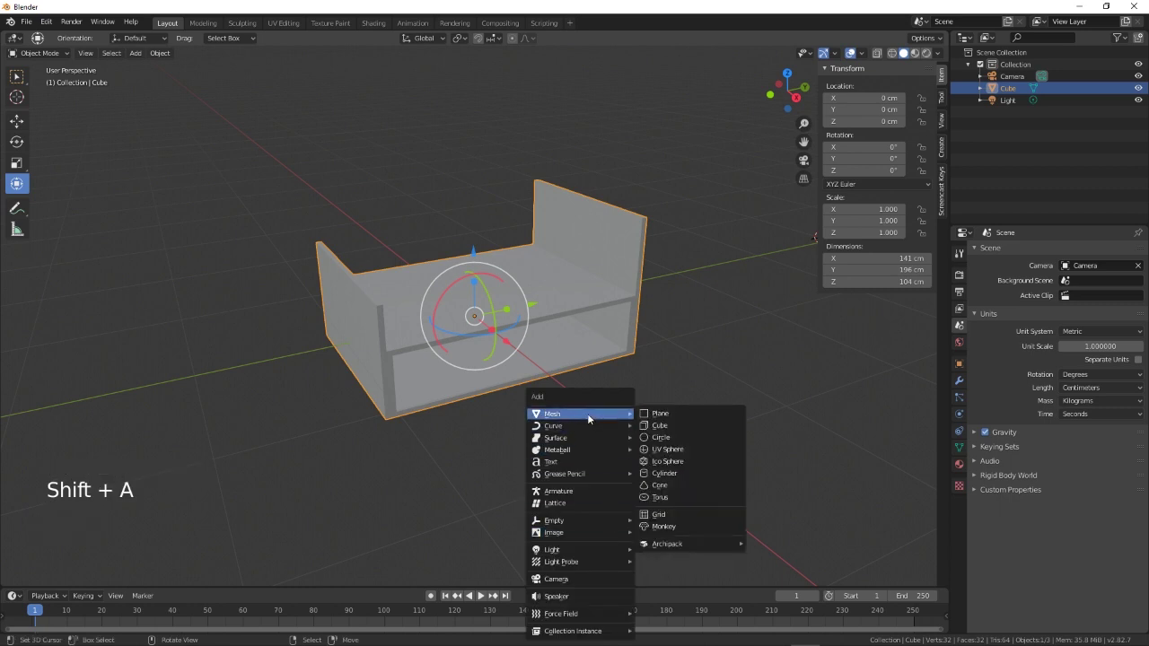
click(660, 425)
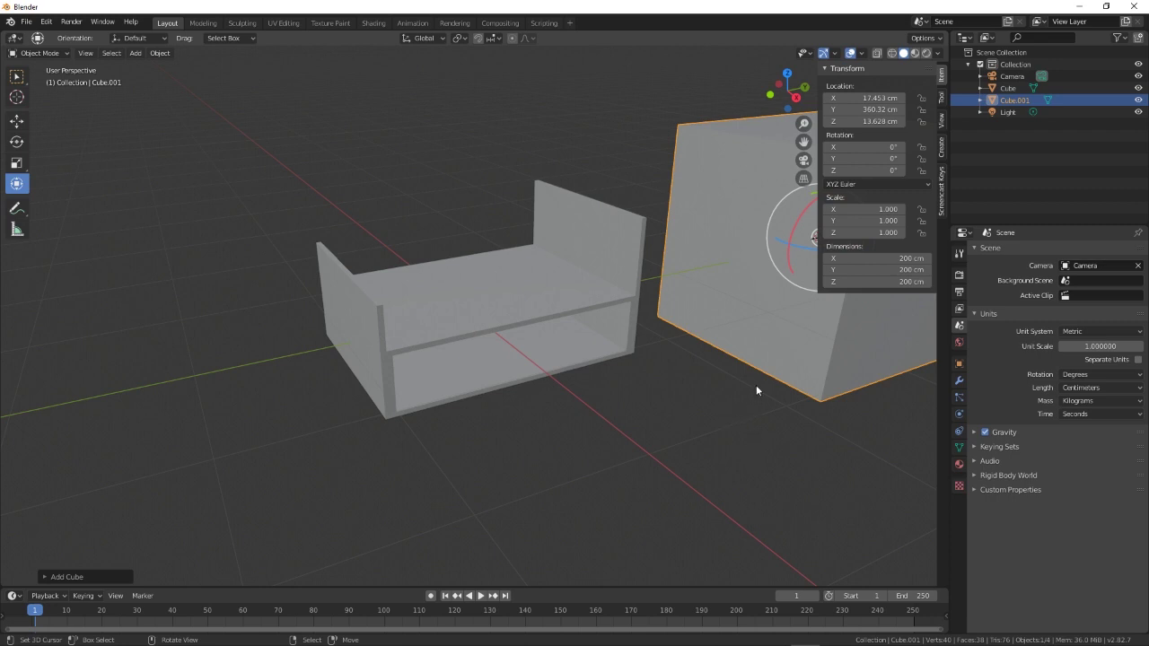
key(g)
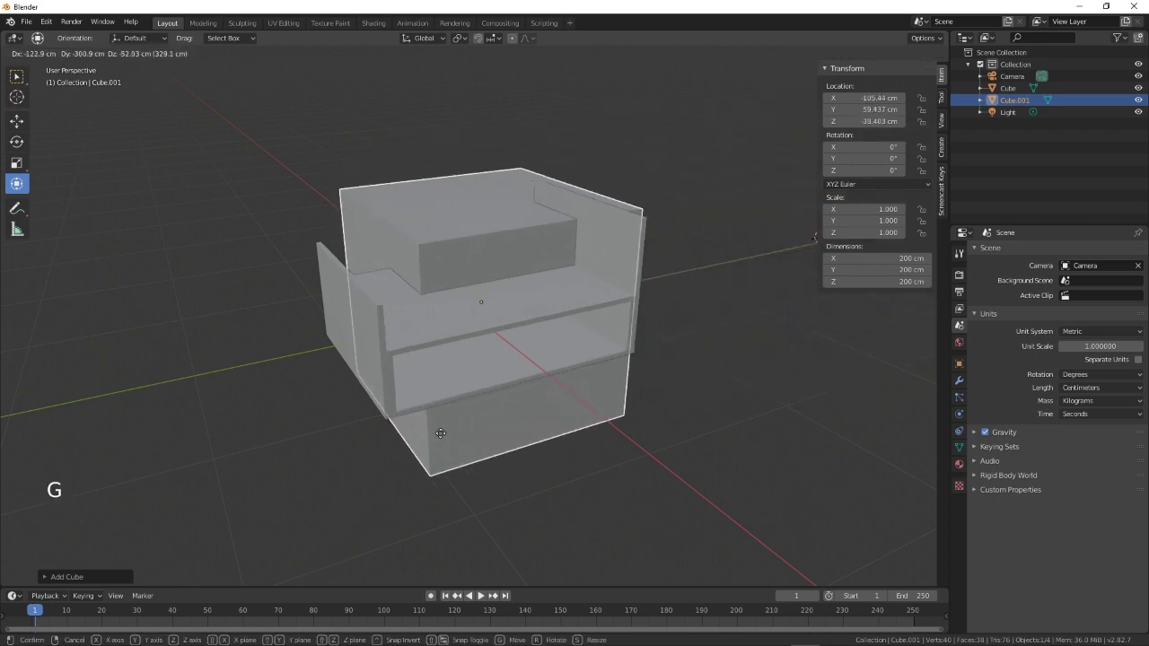
click(411, 445)
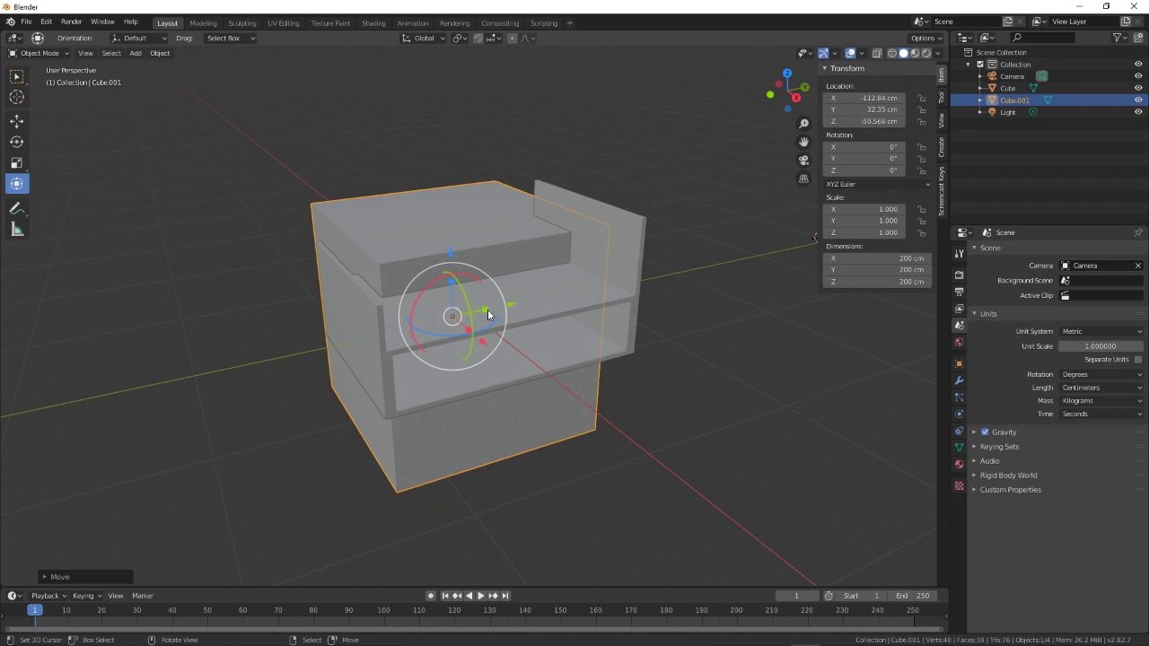
- Set the new cube's dimensions to 196 cm along Y and 141 cm along X
drag(487, 309, 483, 311)
double_click(906, 269)
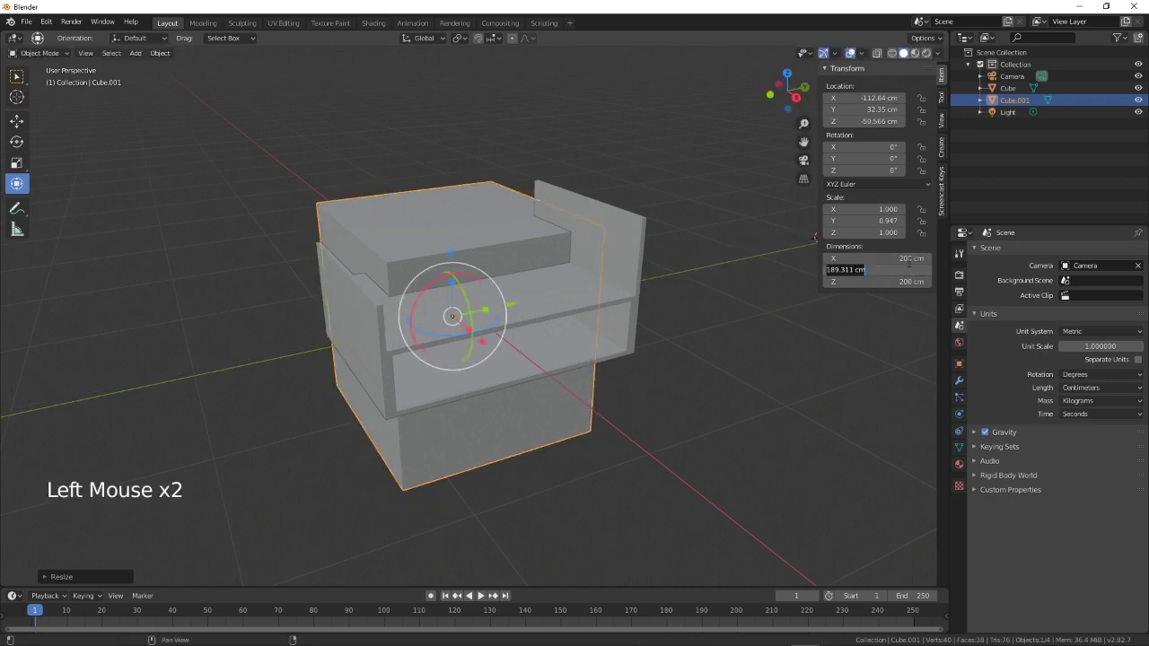
text(196)
key(Return)
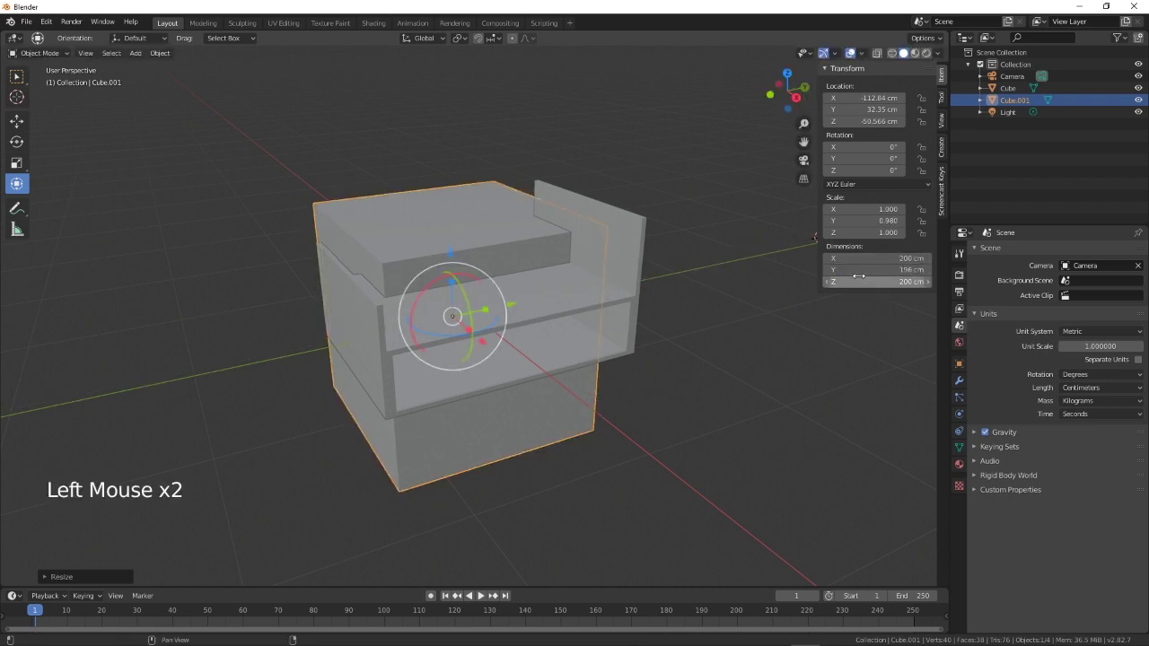
drag(459, 327, 461, 324)
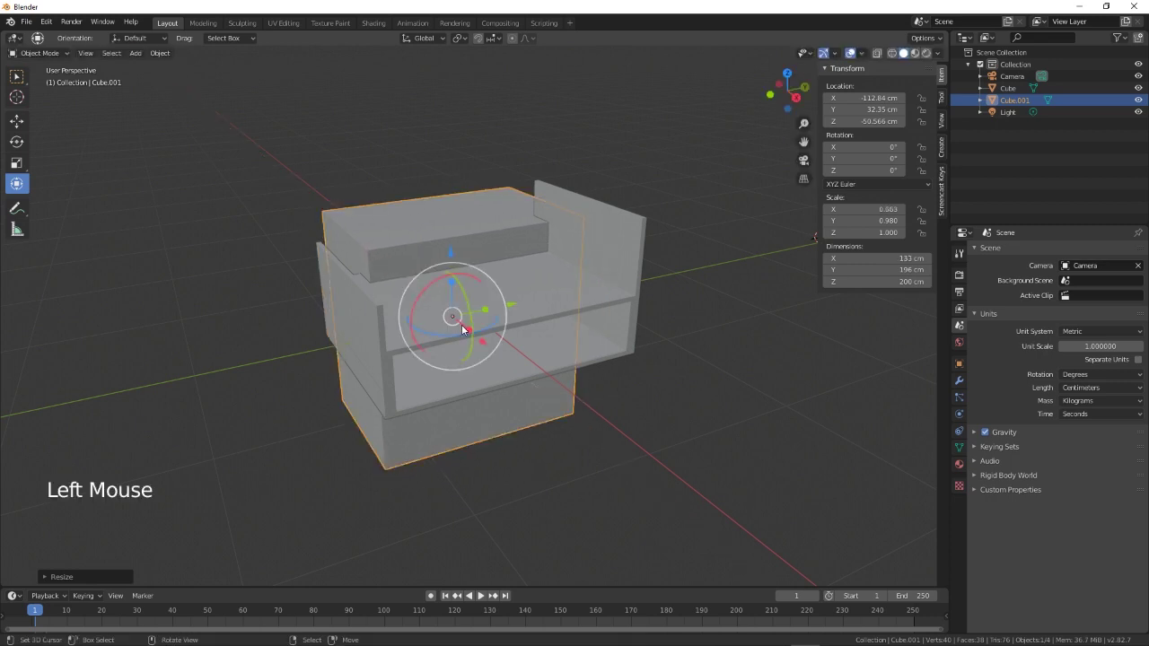
drag(876, 257, 899, 259)
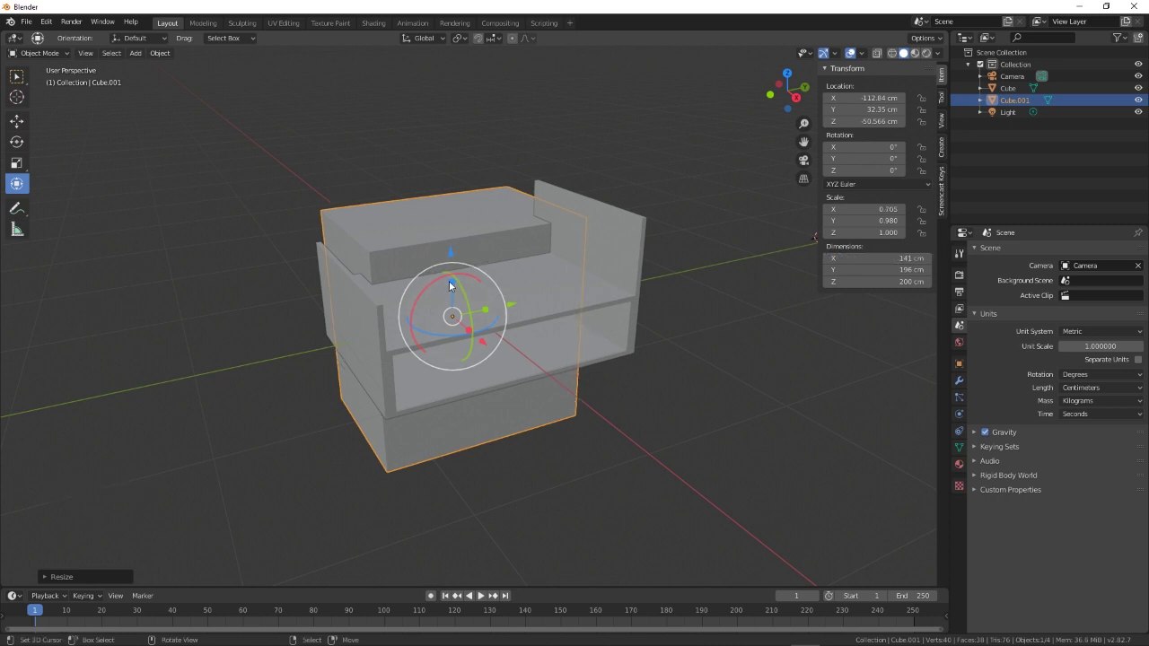
- Flatten the cube to about 25 cm high and raise it to about 31 cm in Z
drag(451, 285, 452, 312)
drag(452, 257, 453, 171)
middle_drag(539, 331, 528, 355)
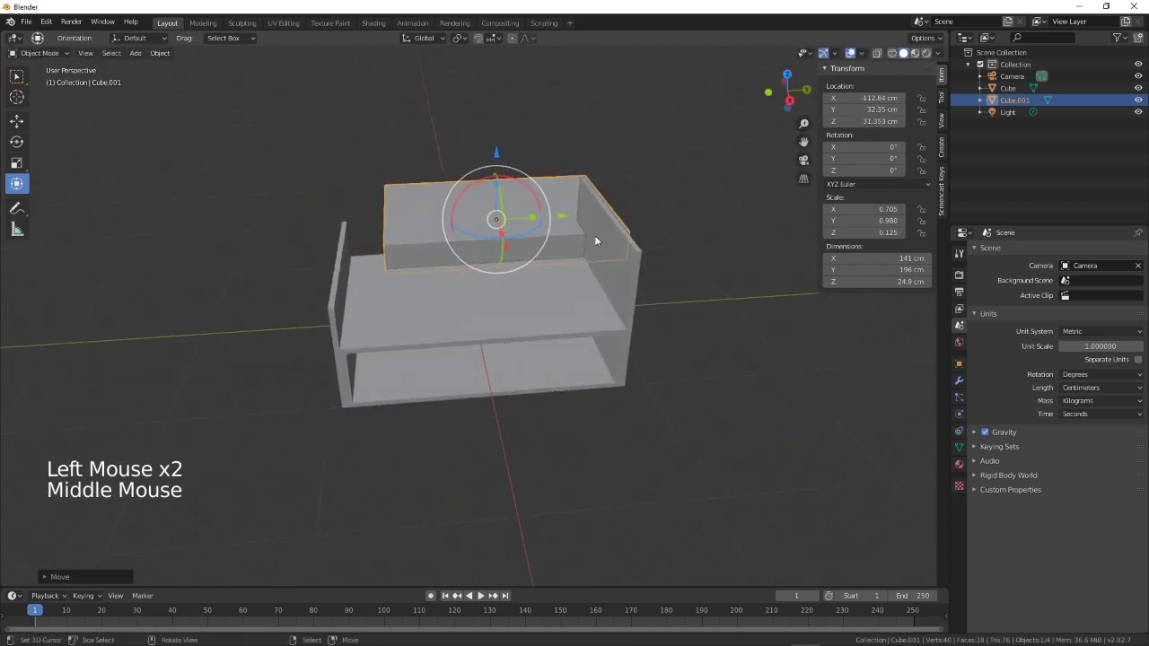
- Fit the slab onto the bed base between the end panels as a mattress about 184 cm long and 21 cm thick
drag(561, 216, 485, 218)
middle_drag(503, 346, 605, 380)
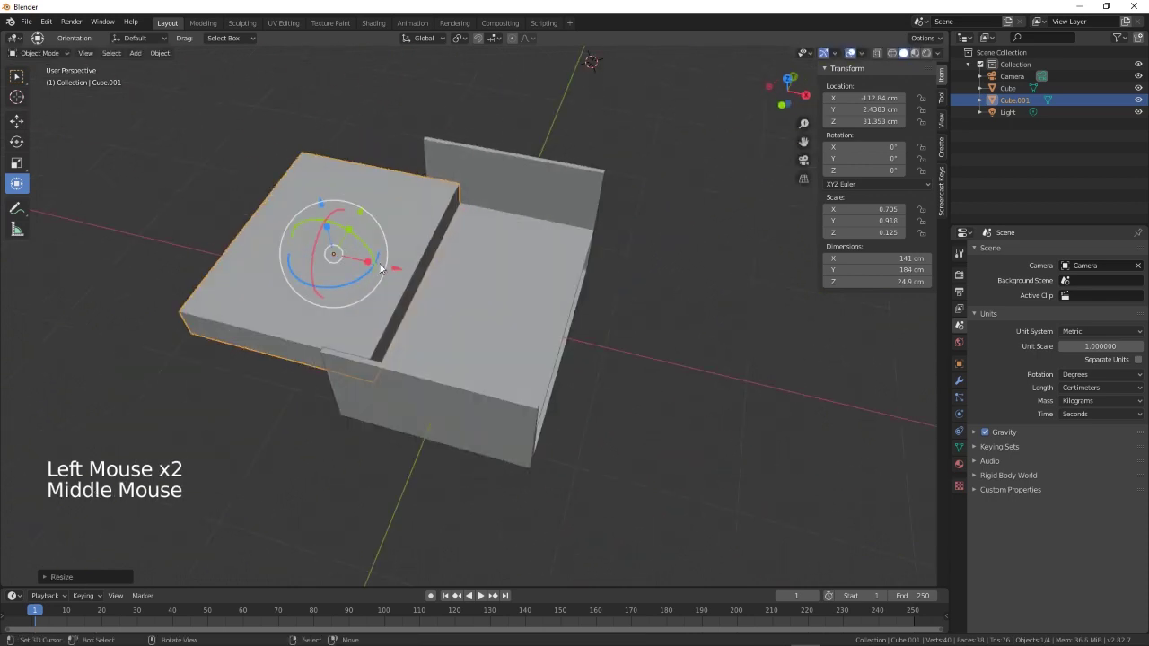
drag(323, 269, 529, 328)
middle_drag(529, 328, 547, 378)
drag(539, 271, 521, 273)
drag(472, 240, 469, 205)
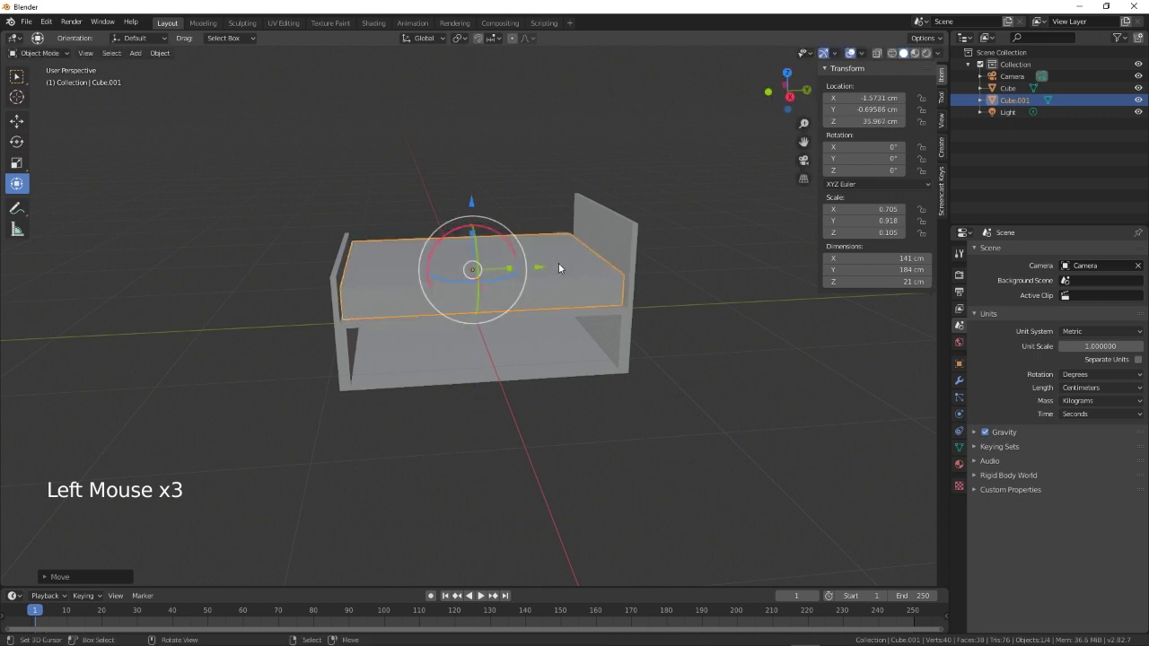
- Apply the mattress's rotation and scale
key(Tab)
key(Tab)
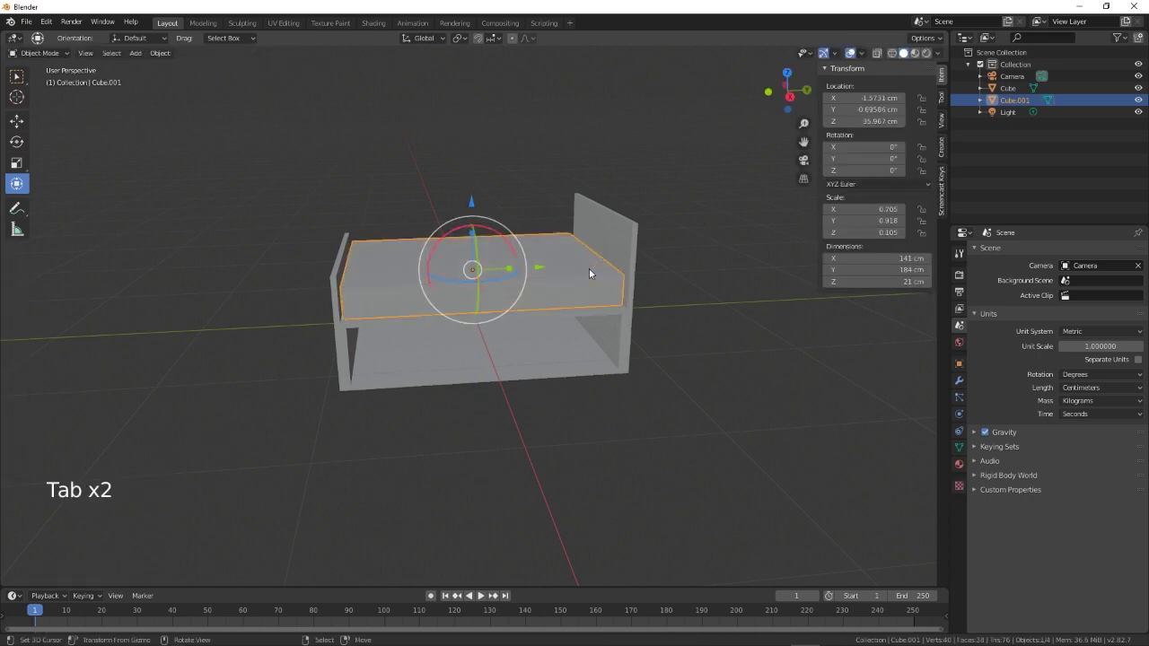
key(ctrl+a)
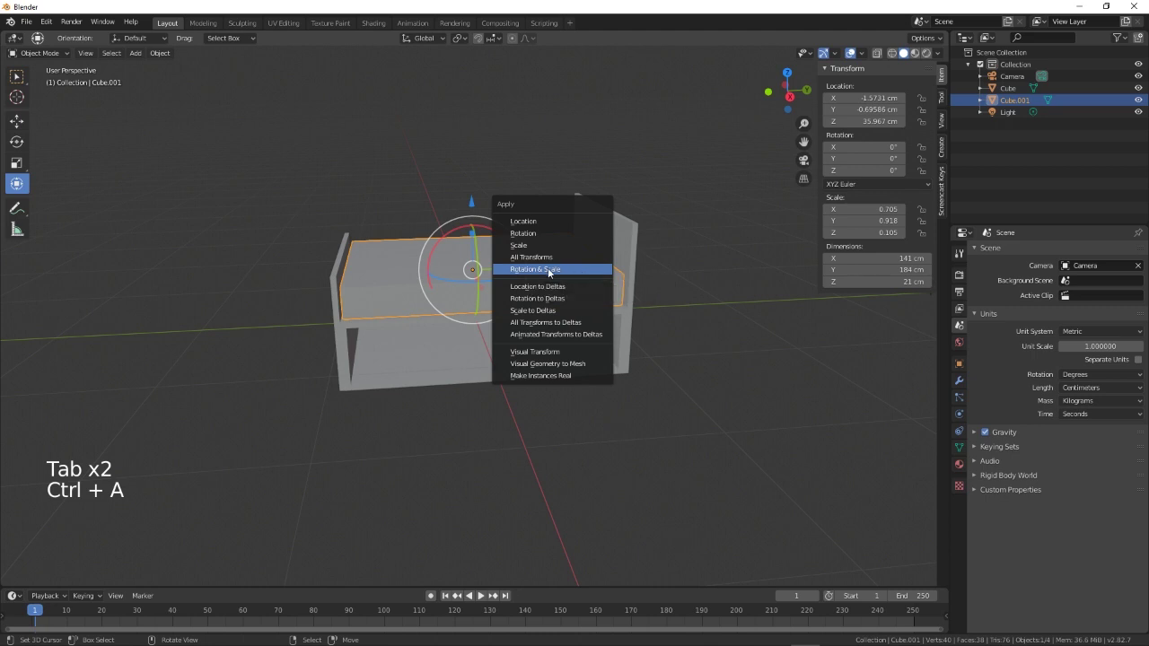
click(549, 270)
- Round the mattress edges with a Bevel modifier using a 10 cm offset and 6 segments, and apply the modifier
middle_drag(598, 415, 628, 442)
click(958, 380)
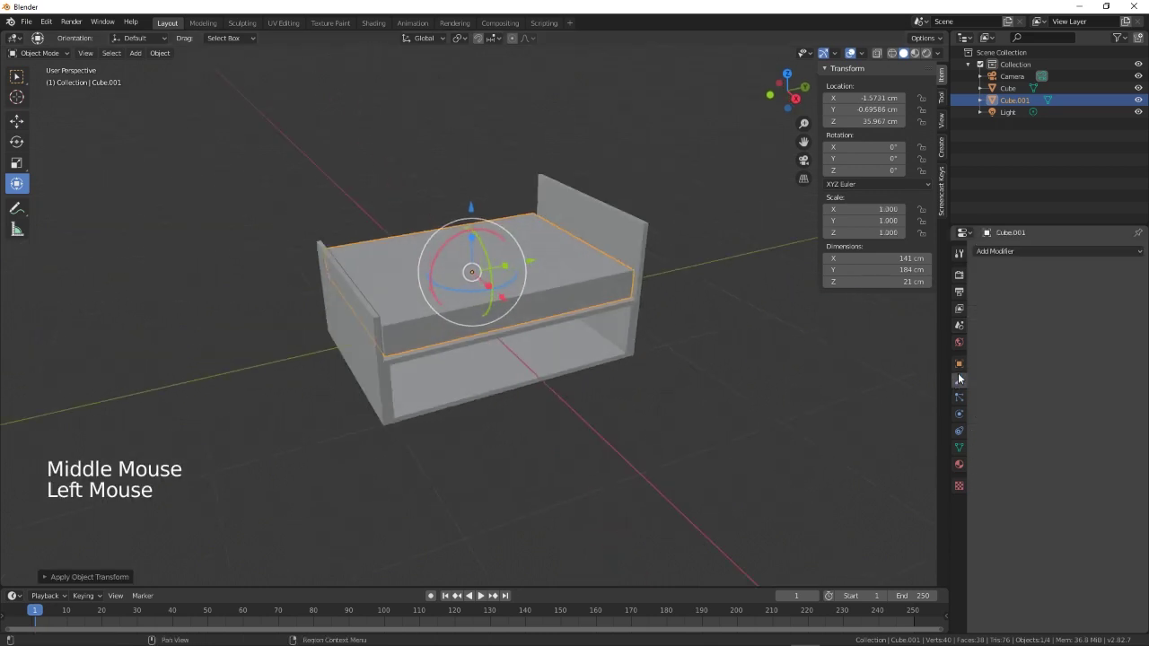
click(1012, 250)
click(898, 295)
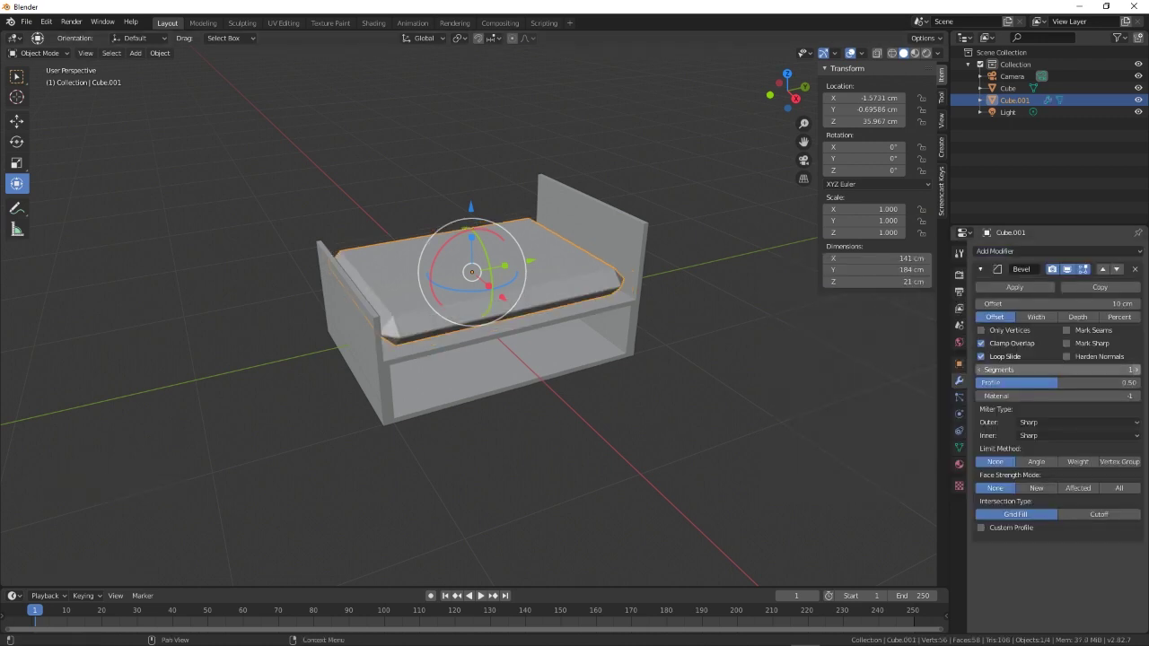
click(1137, 370)
click(1137, 370)
click(1139, 371)
click(1138, 372)
click(1139, 374)
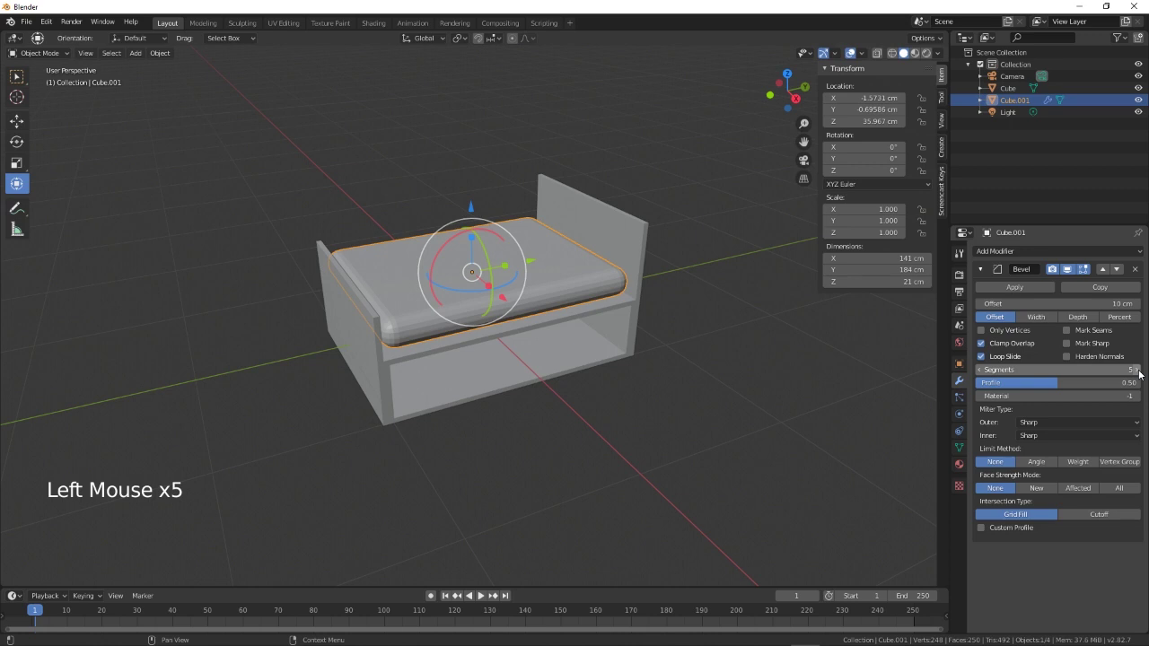
click(1139, 373)
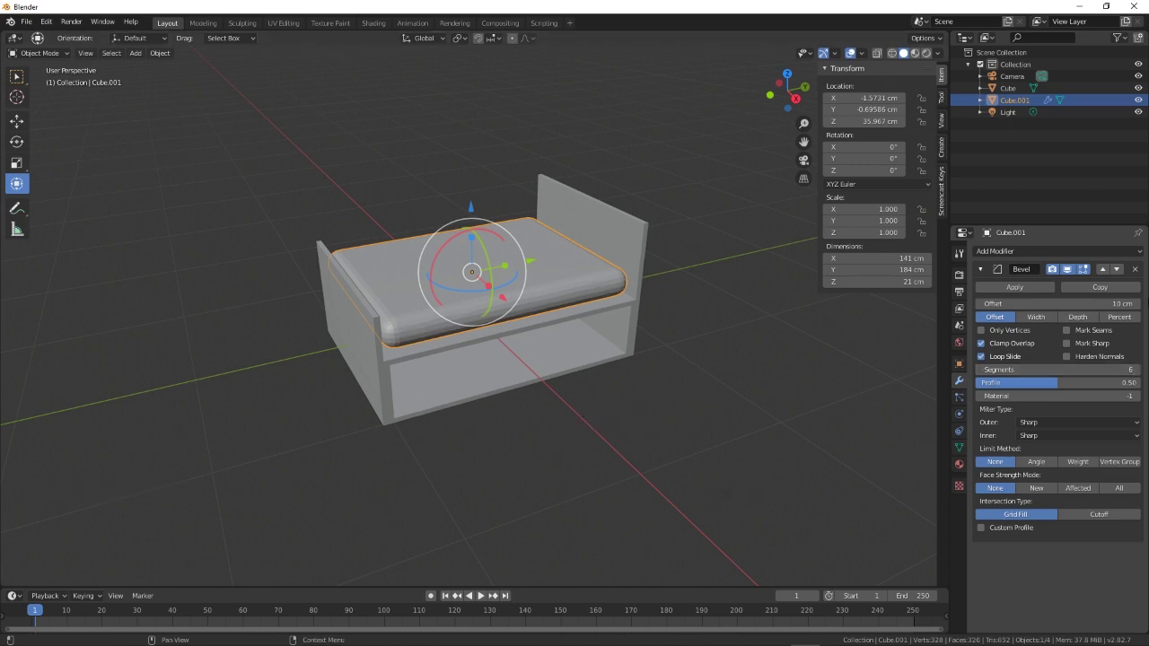
click(1023, 286)
- Thicken the mattress to about 24.5 cm along Z and lower it to about 33 cm in Z
middle_drag(629, 445, 486, 249)
drag(473, 239, 470, 207)
middle_click(692, 443)
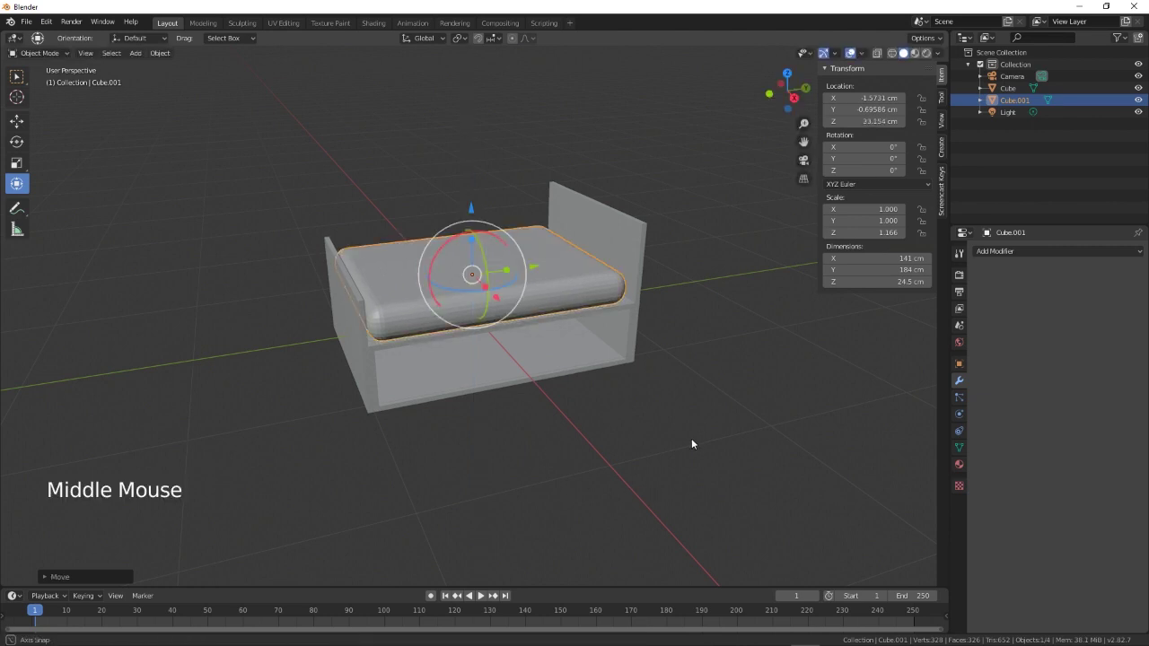
- Set smooth shading on the mattress
middle_drag(691, 441, 662, 447)
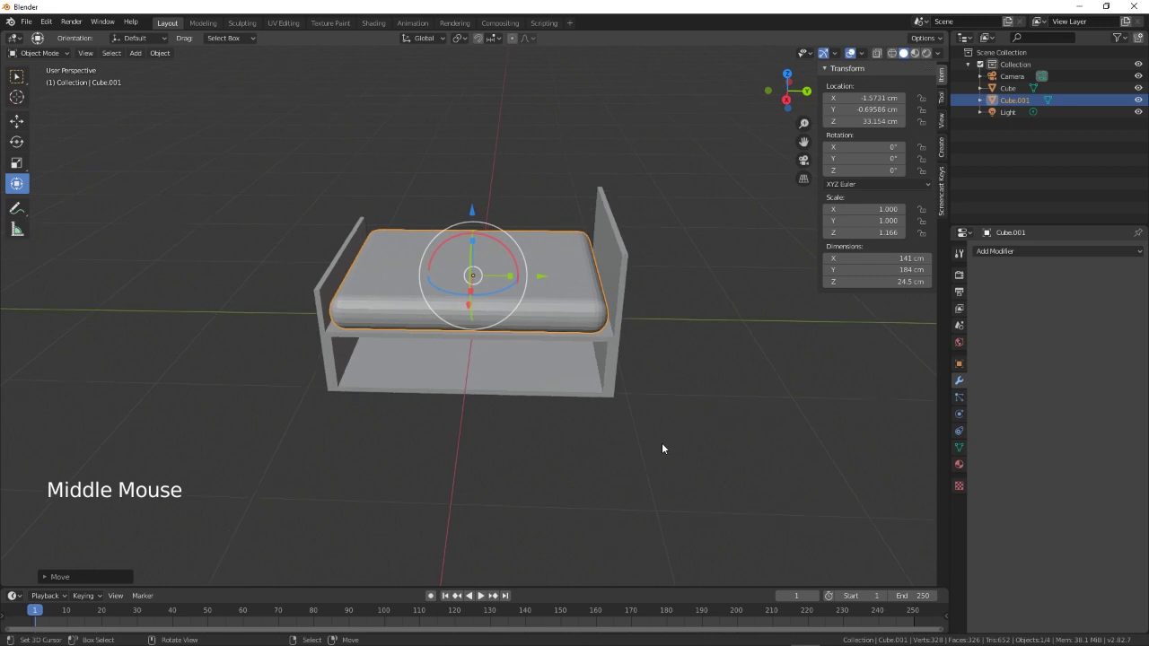
key(w)
click(651, 439)
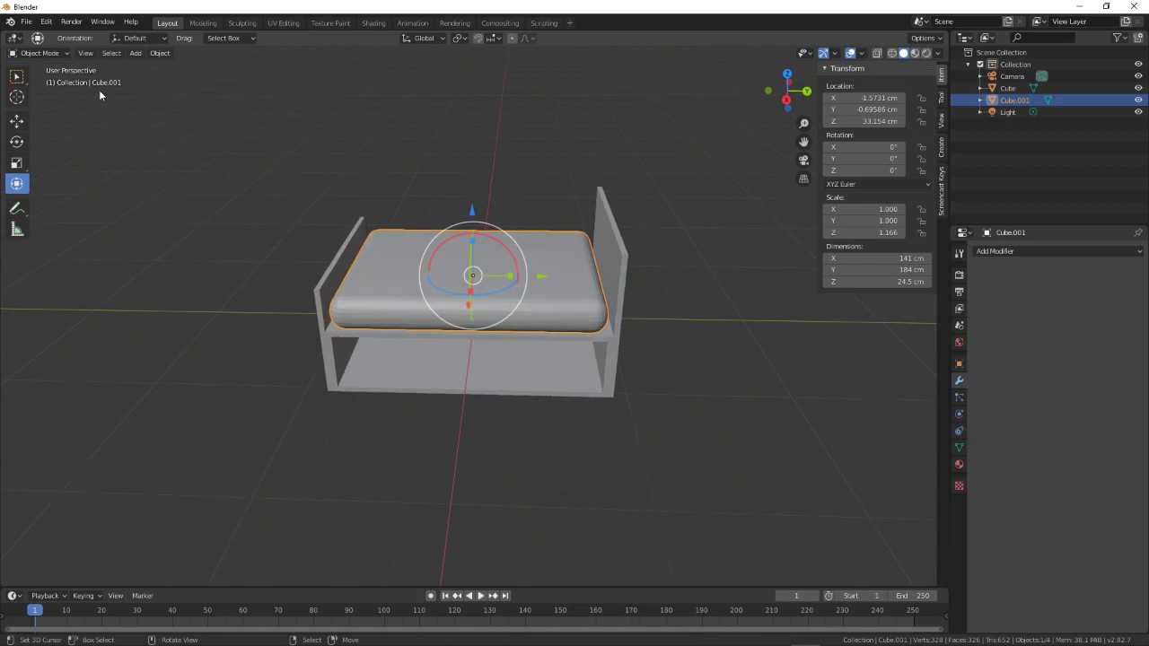
- Save the file as DOUBLE BED.blend in the bedroom stuff folder
click(26, 21)
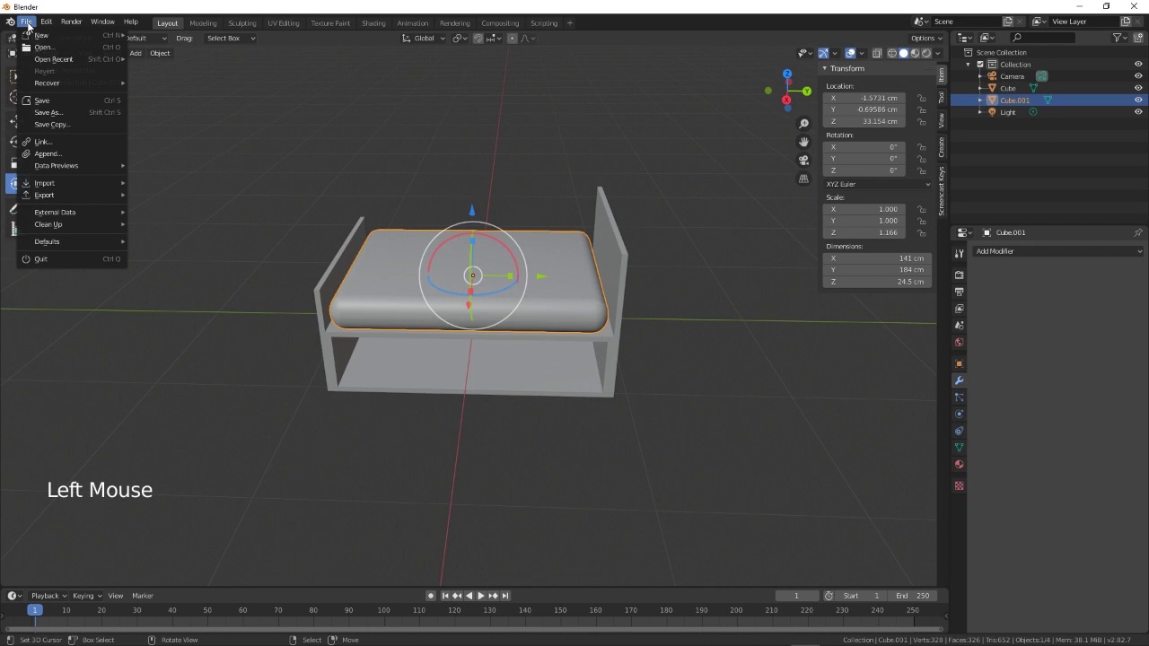
click(45, 112)
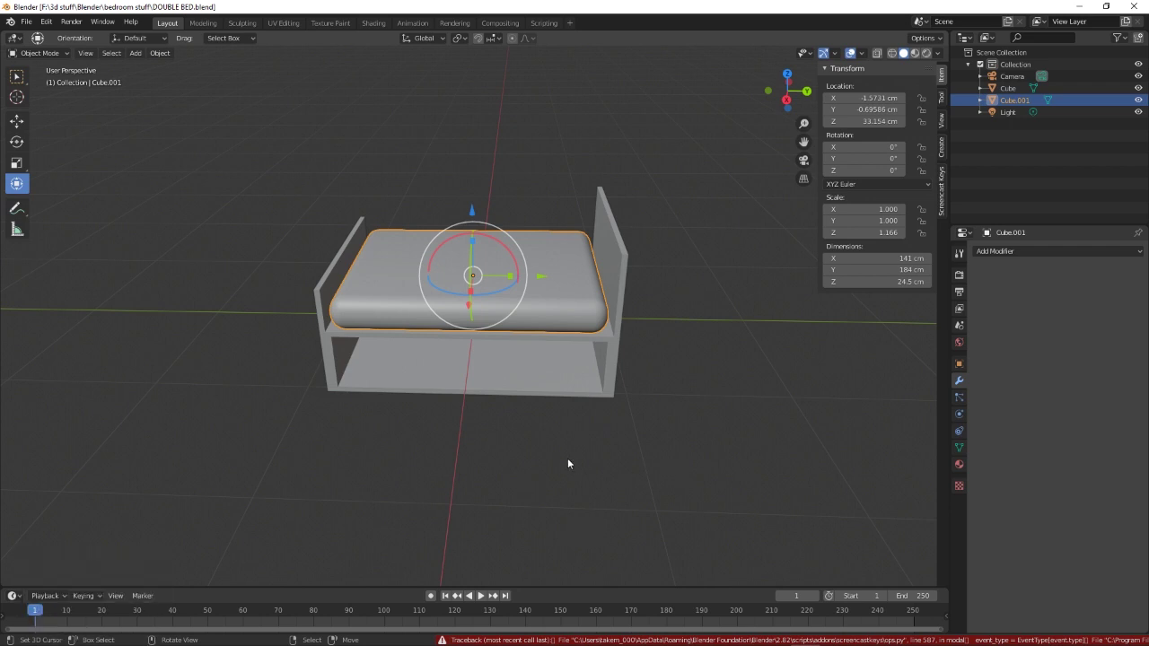
- Add a plane to the scene and set its X, Y and Z location to 0
mouse_move(768, 441)
middle_down()
mouse_move(695, 472)
mouse_move(751, 445)
middle_up()
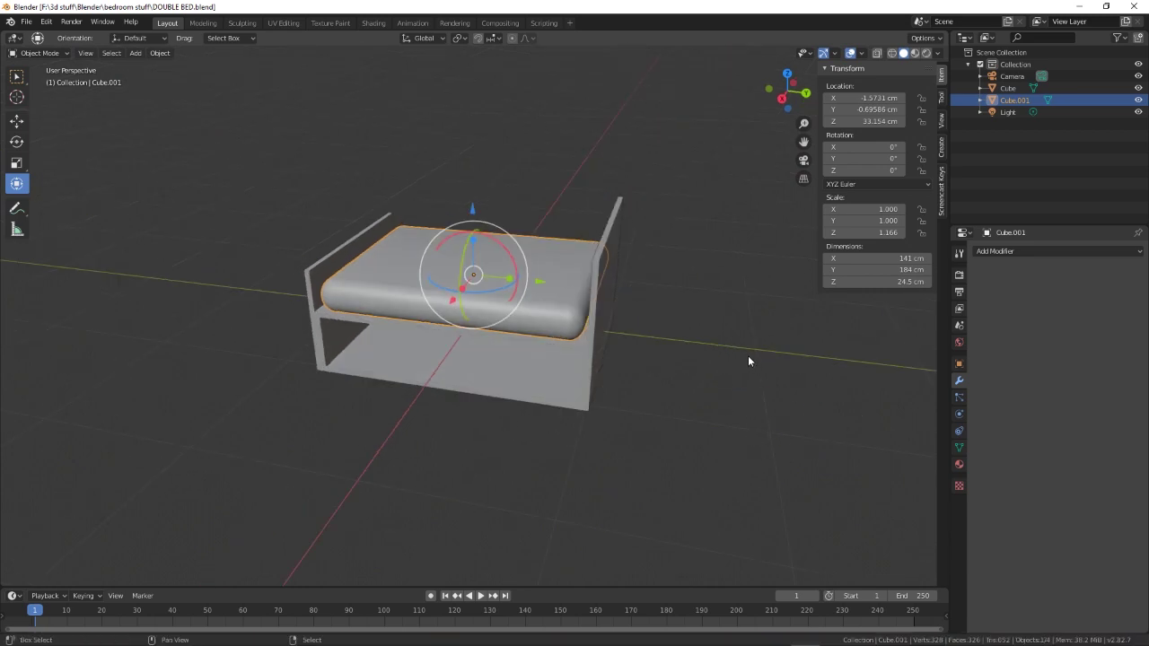
key(shift+a)
mouse_move(719, 356)
click(802, 359)
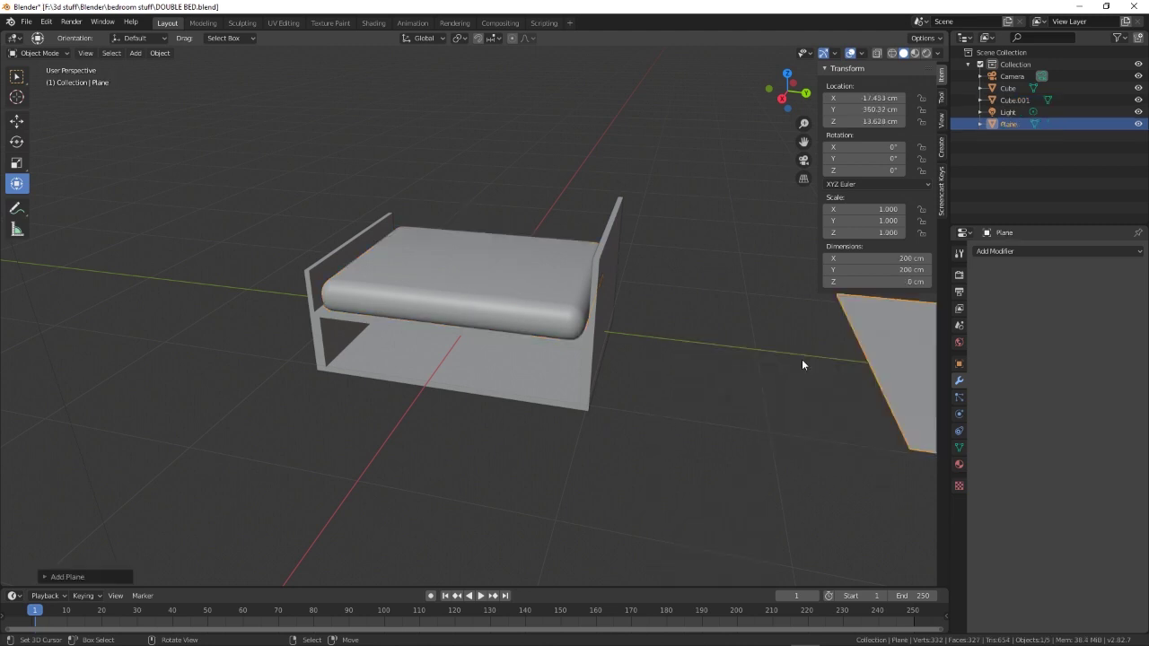
click(869, 98)
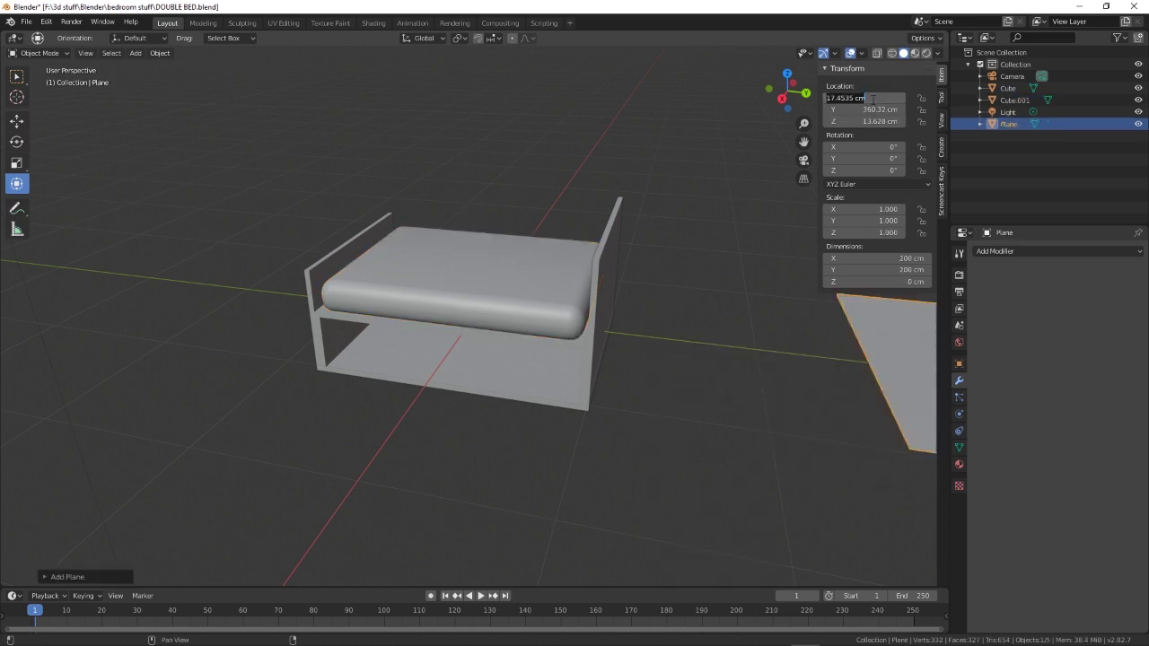
text(0)
key(Tab)
text(0)
key(Tab)
text(0)
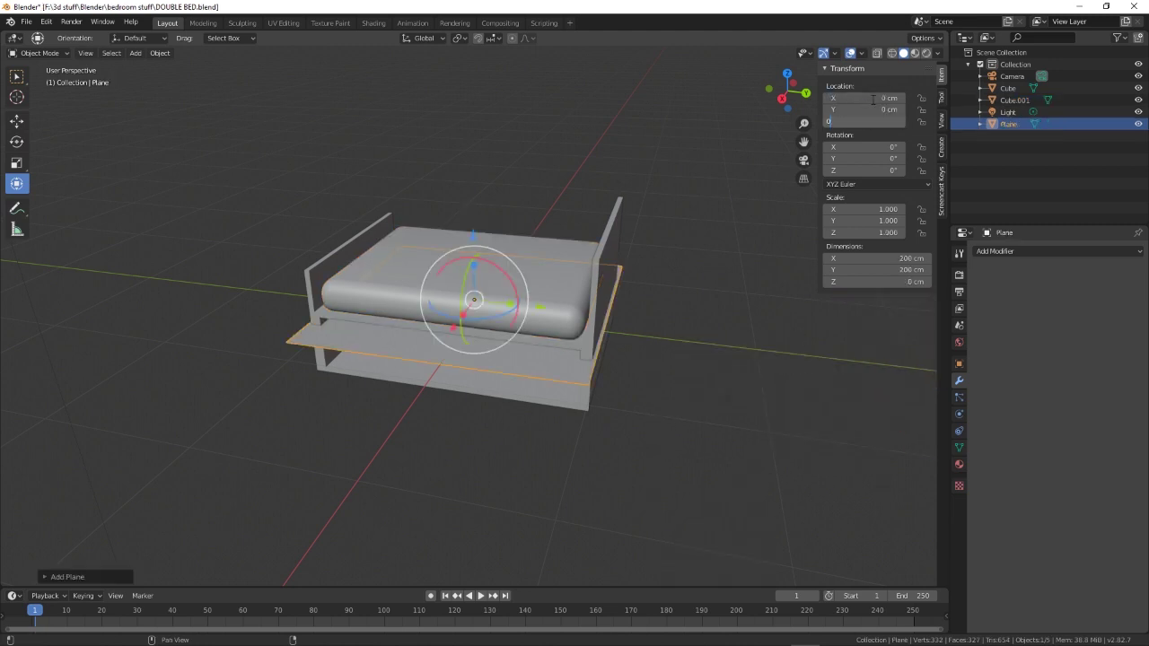
key(Tab)
key(Return)
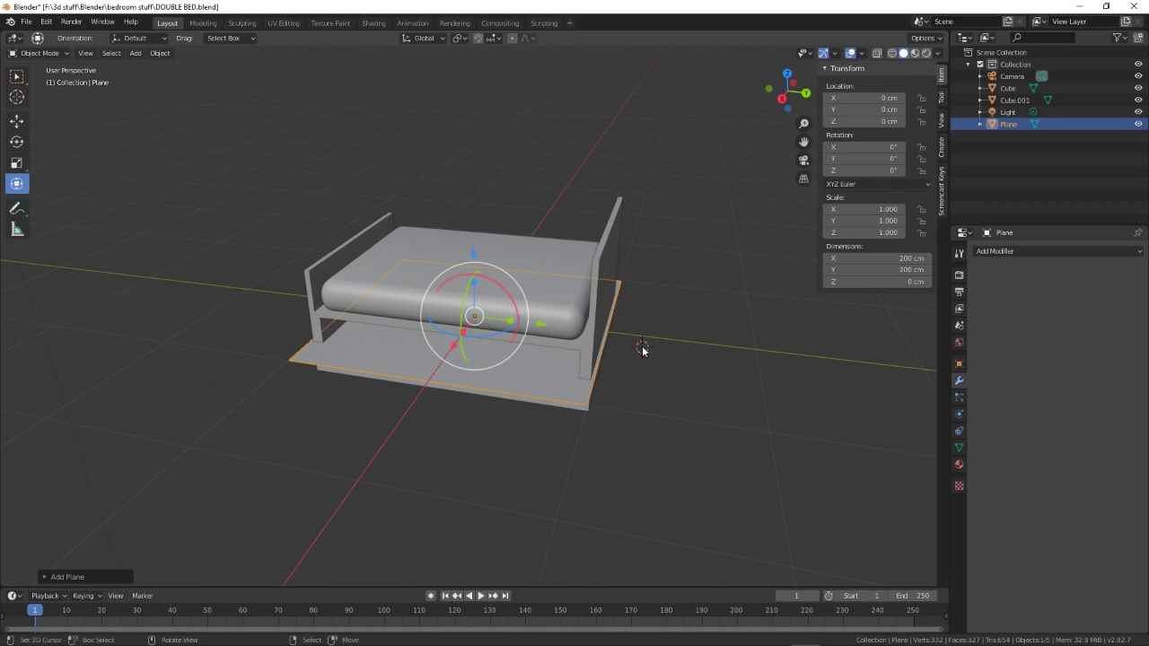
- Raise the plane above the bed to about 80 cm in Z and narrow it to about 142 cm along Y
drag(476, 255, 472, 146)
middle_drag(444, 489, 464, 541)
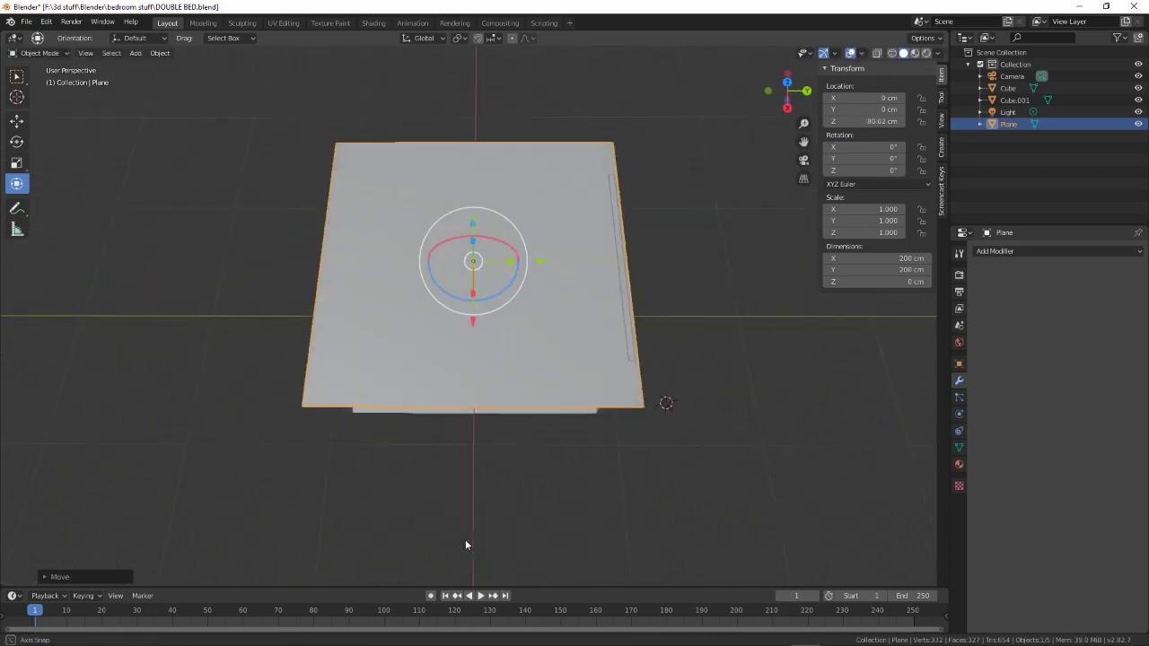
key(s)
key(y)
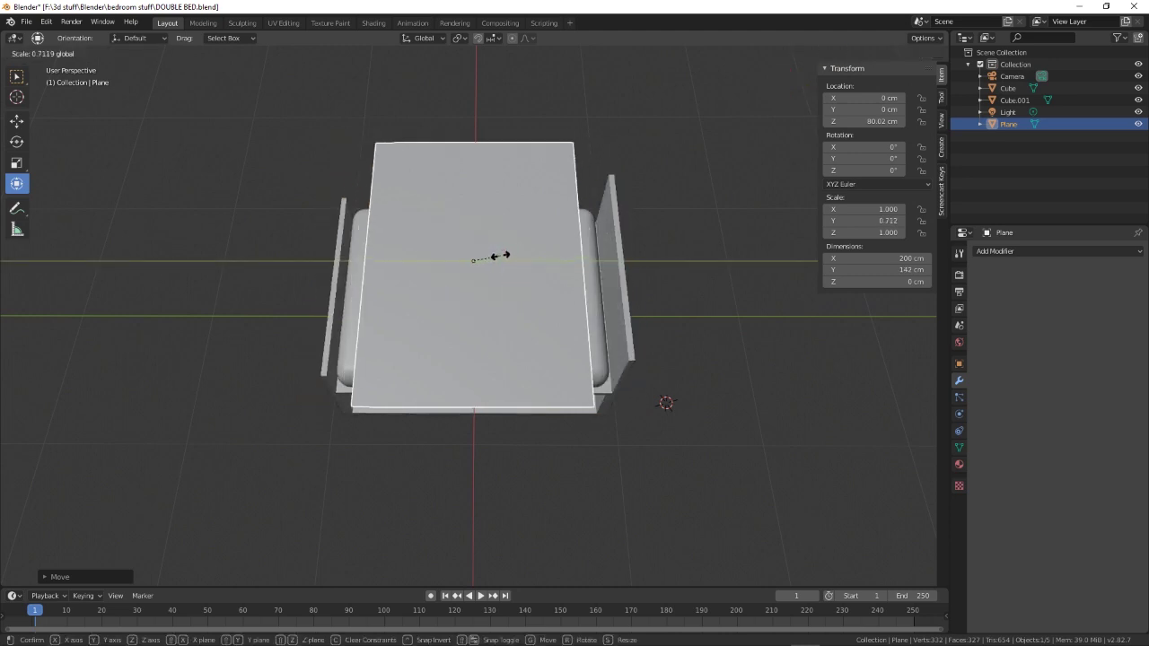
click(516, 255)
- Shift the plane to about -12 cm in Y and lengthen it to about 222 cm along X
key(g)
key(y)
click(520, 262)
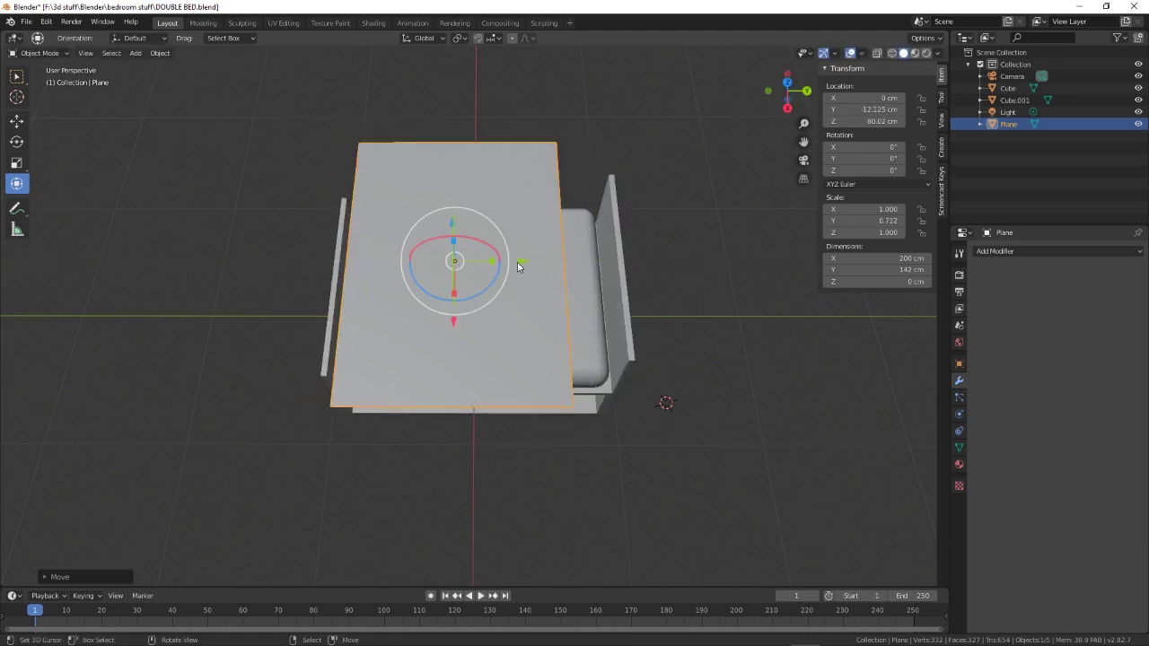
middle_drag(518, 264, 560, 316)
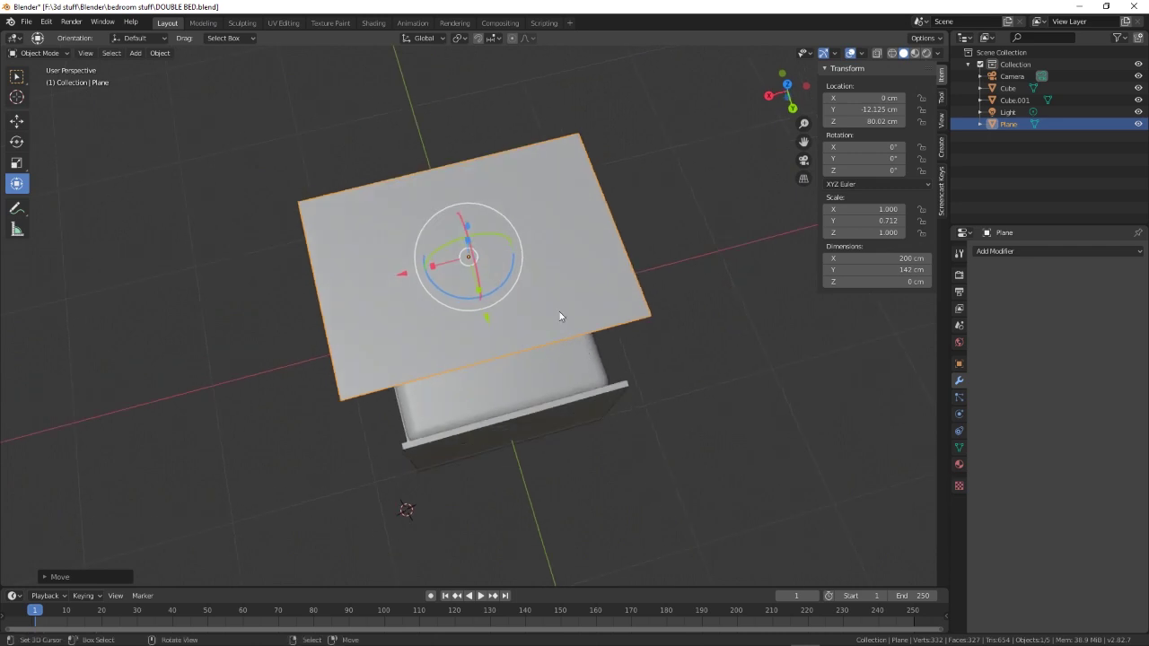
key(s)
key(x)
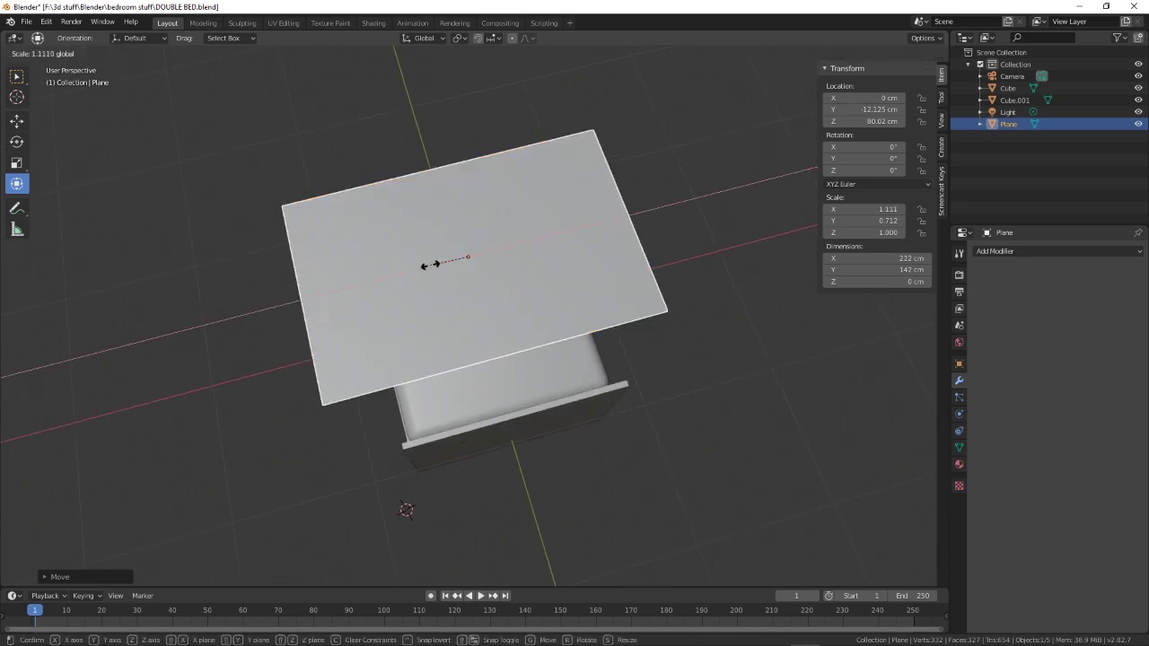
click(422, 269)
middle_drag(422, 269, 573, 386)
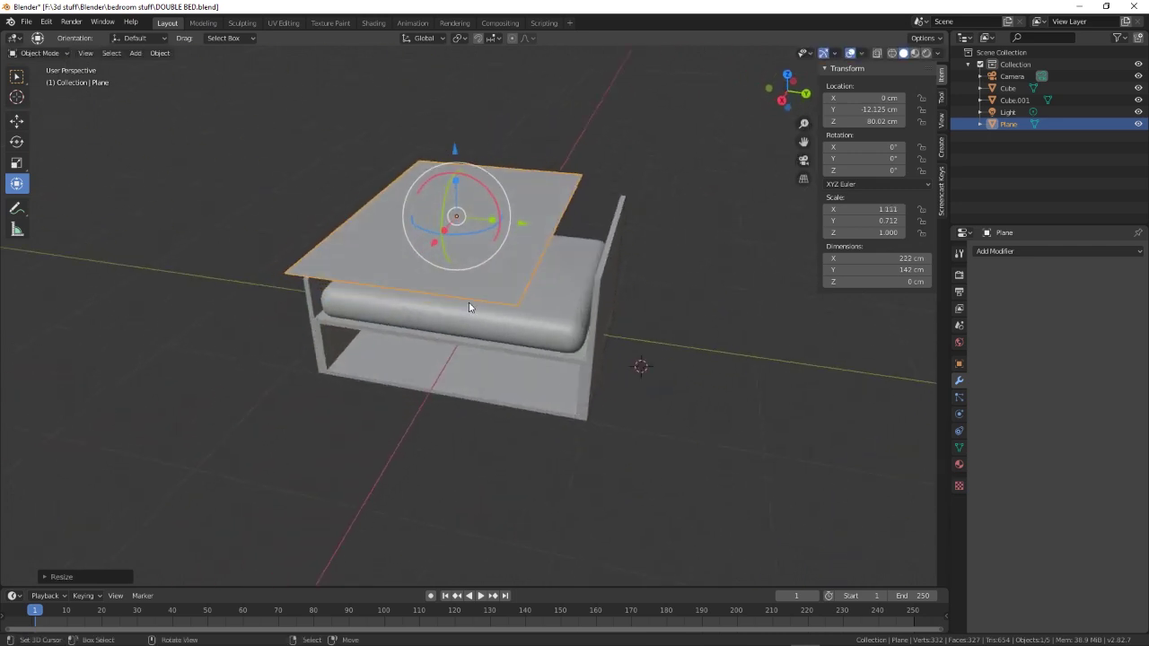
- Subdivide the plane's face with 40 cuts and return to Object Mode
key(Tab)
right_click(248, 495)
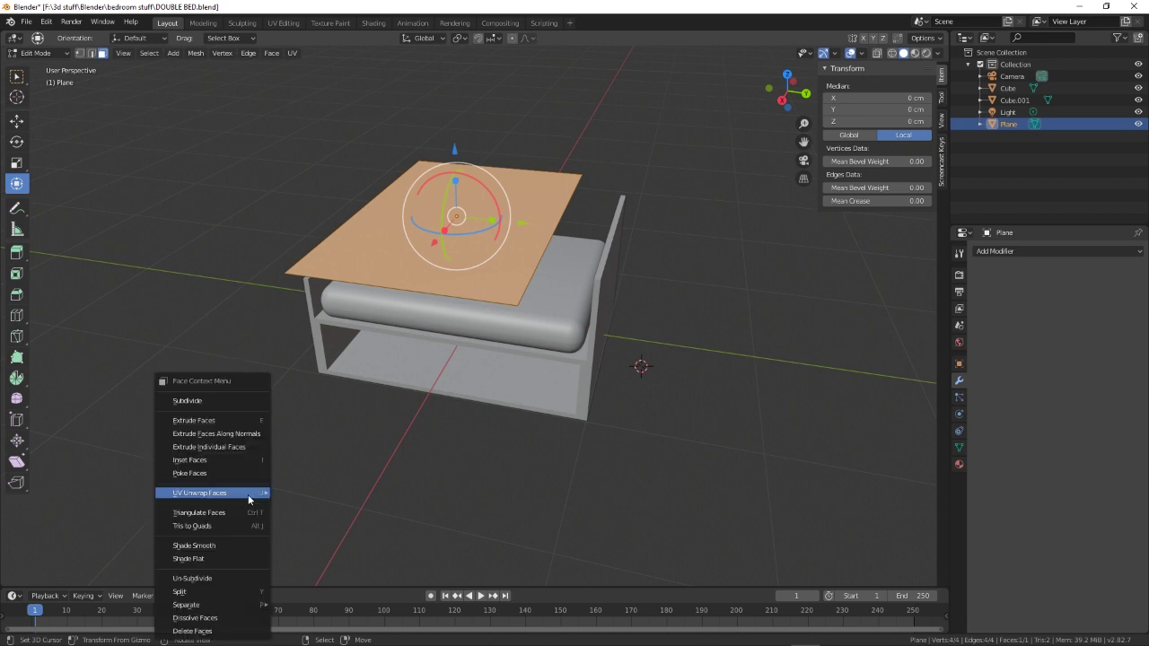
click(208, 400)
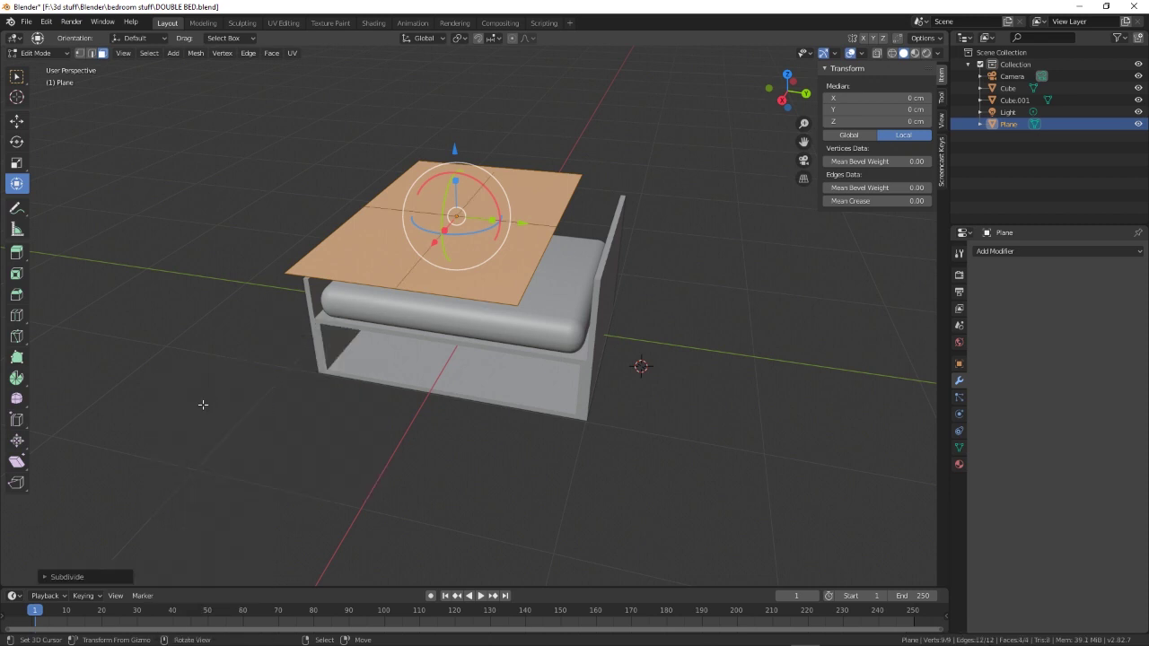
click(47, 578)
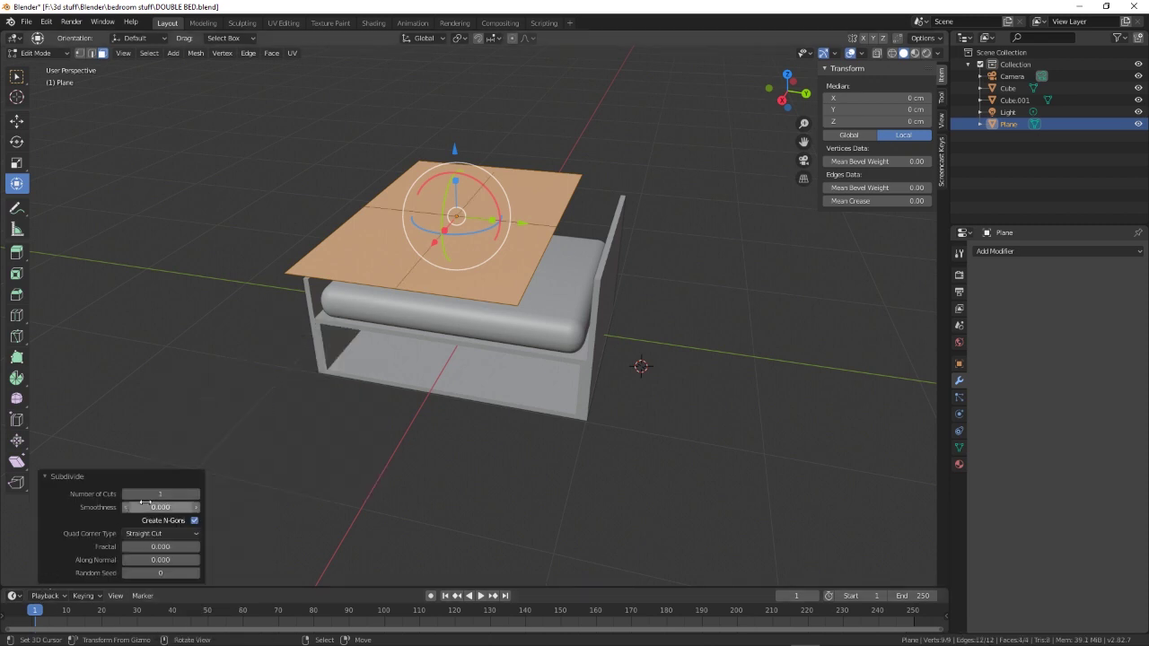
click(175, 493)
text(4)
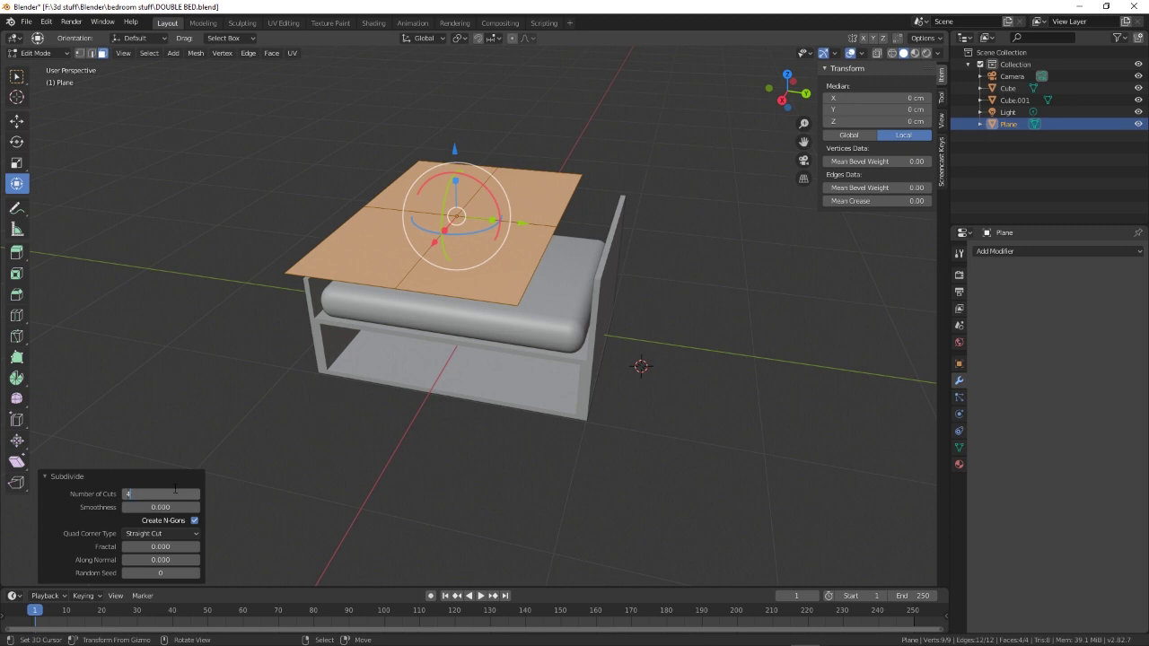
text(0)
key(Return)
click(174, 490)
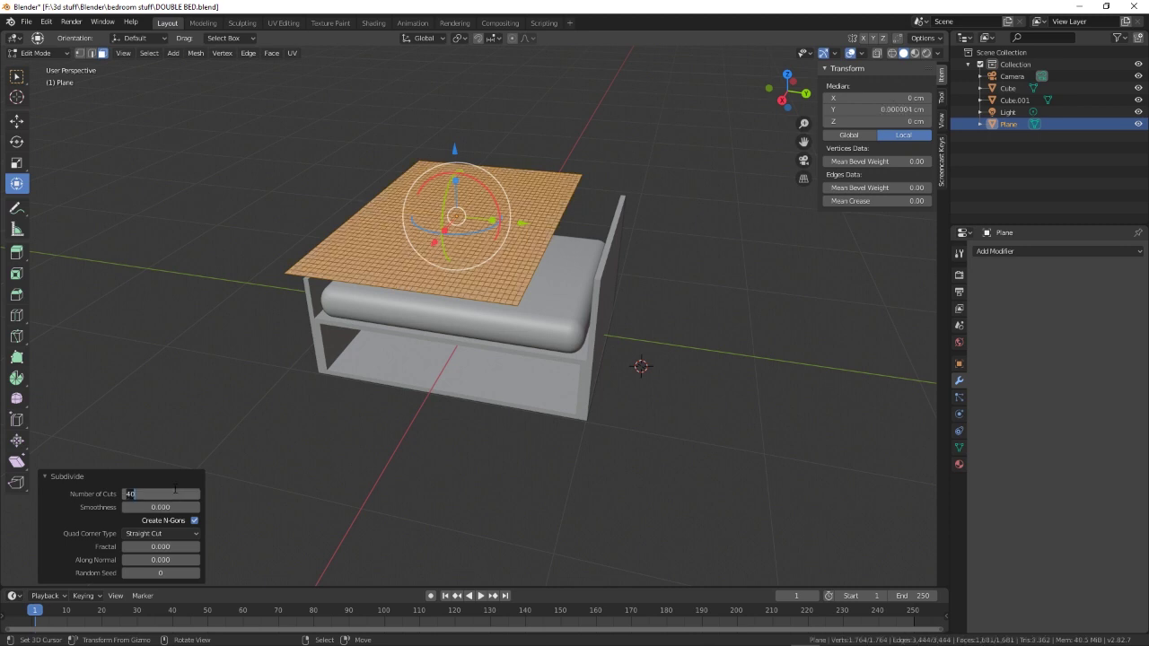
middle_drag(632, 428, 580, 432)
key(Tab)
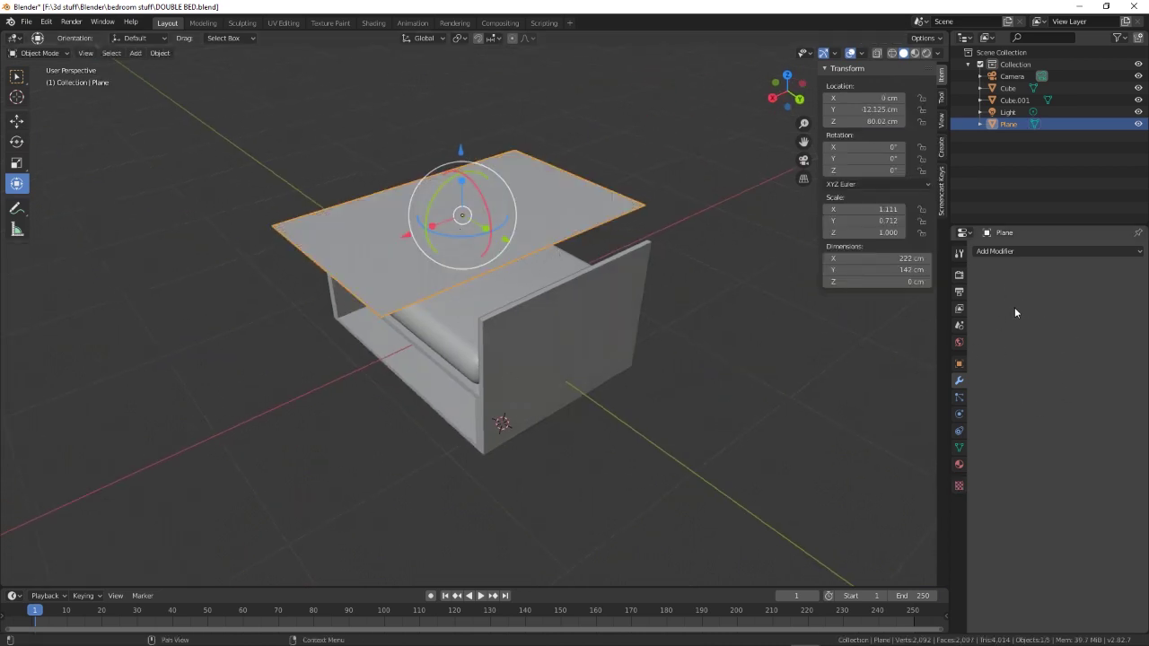
- Enable Cloth physics on the plane and apply the Cotton preset
click(959, 397)
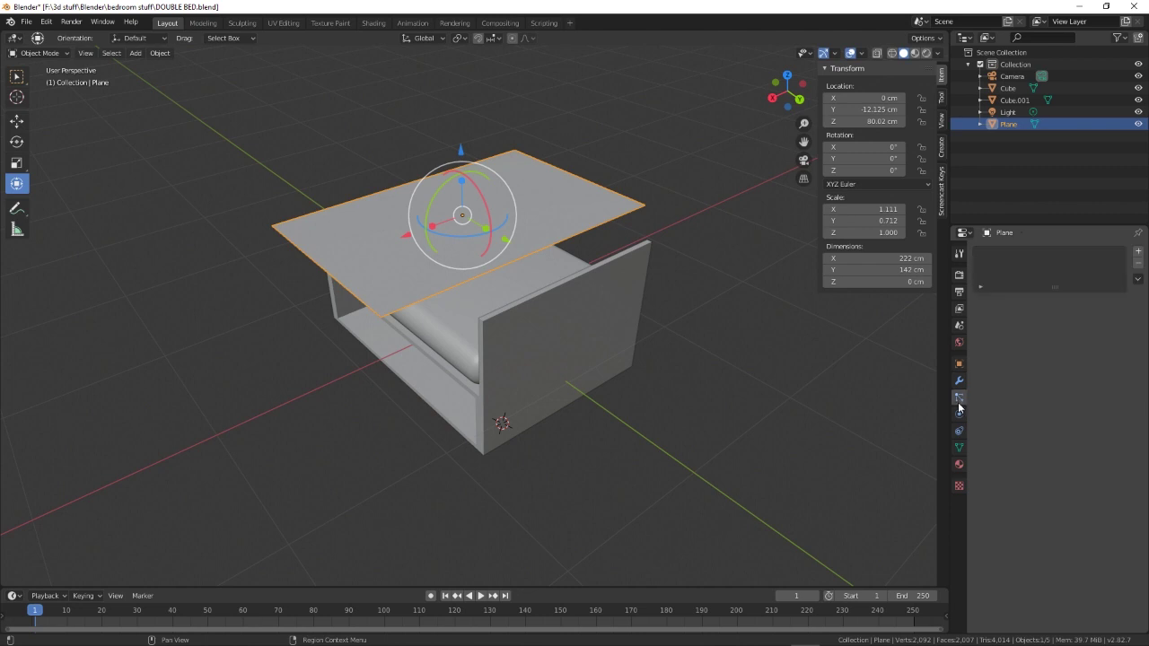
click(959, 416)
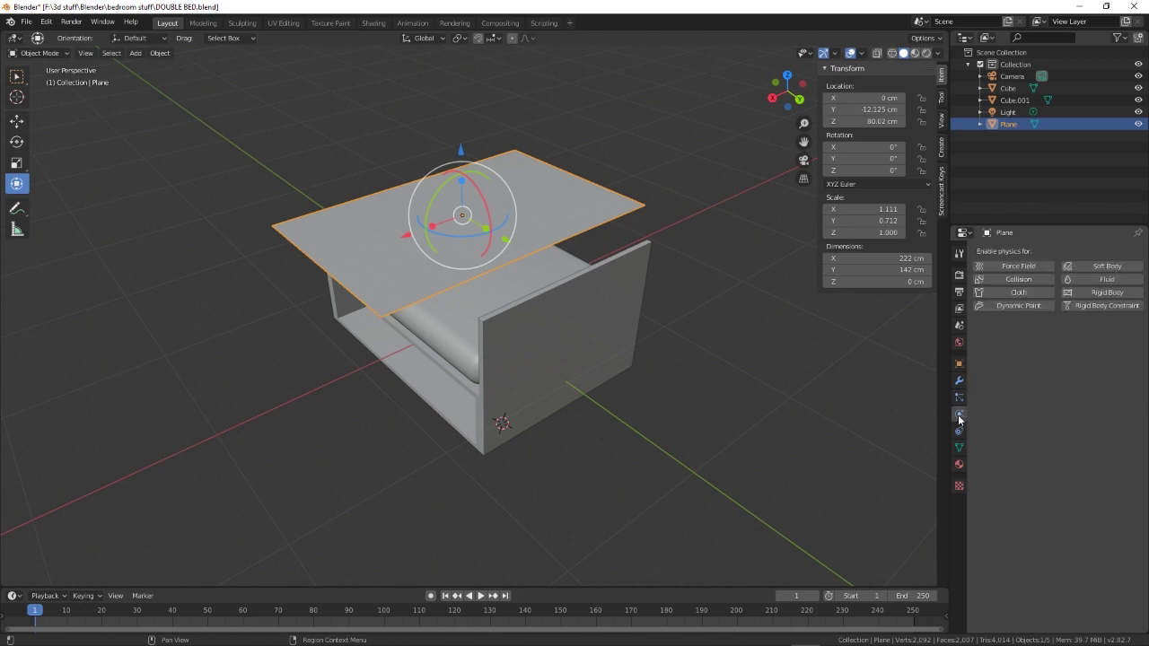
click(1018, 292)
click(1123, 324)
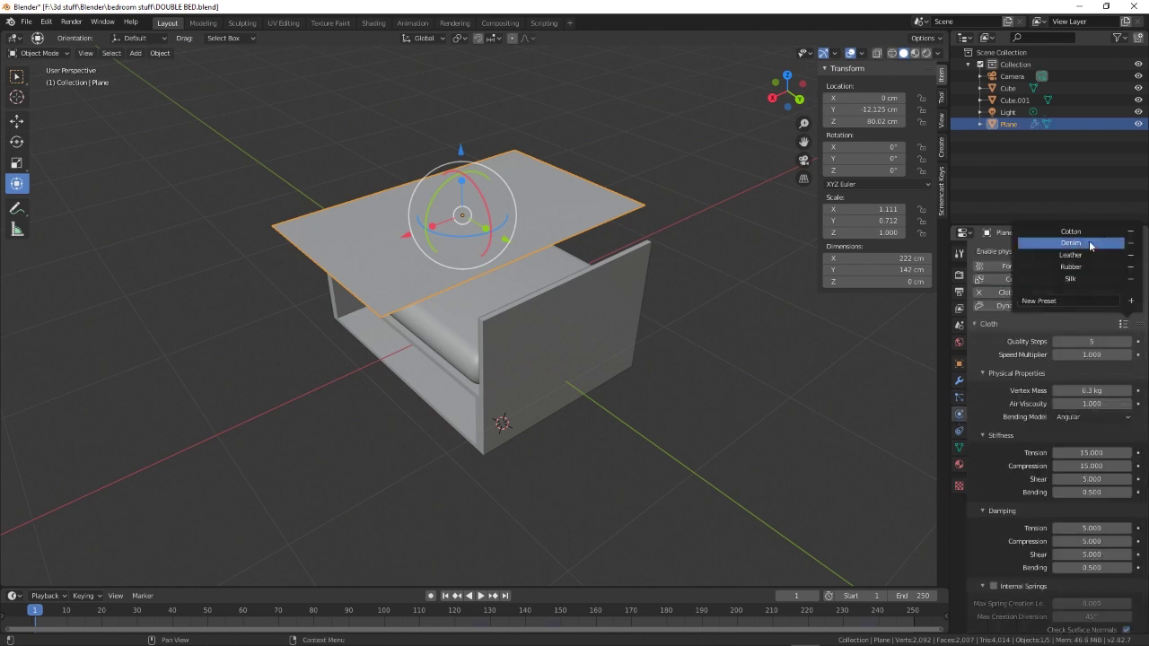
- Set the cloth's collision quality to 4 and enable Self Collisions
scroll(1013, 552, down, 6)
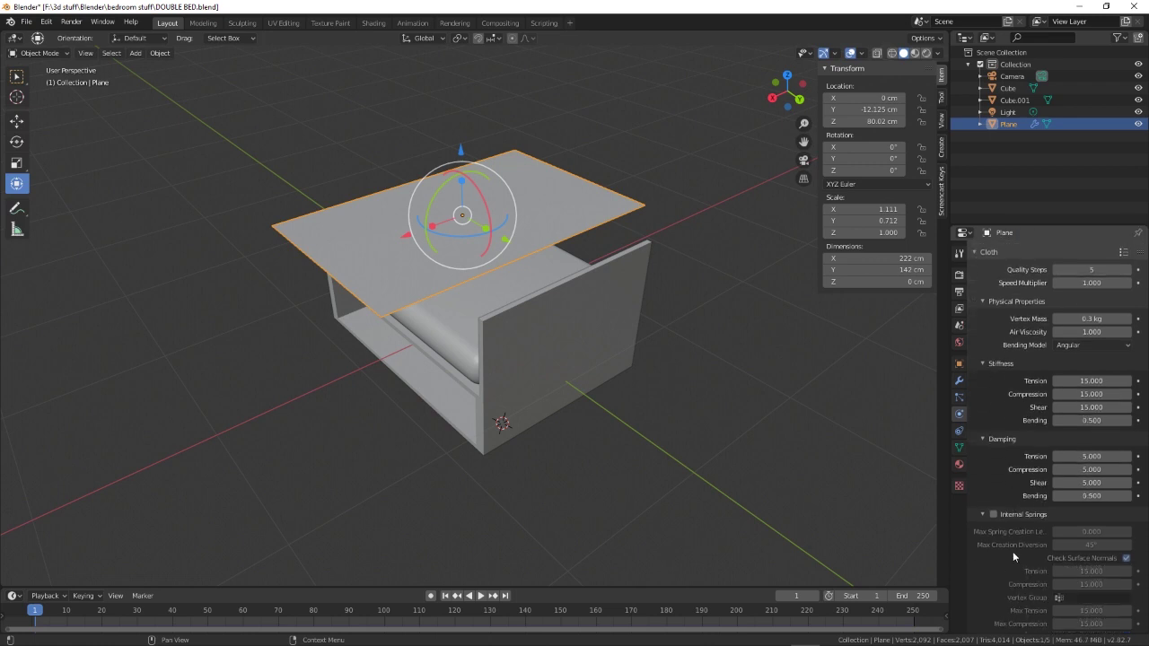
scroll(1013, 551, down, 1)
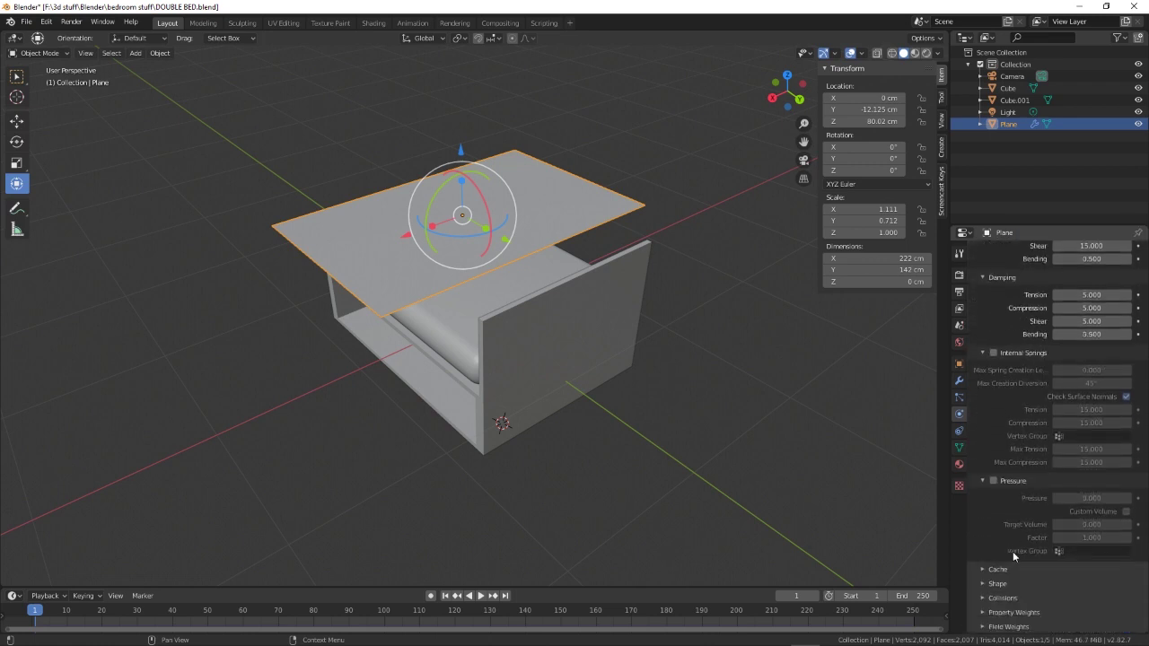
click(984, 598)
scroll(983, 596, down, 5)
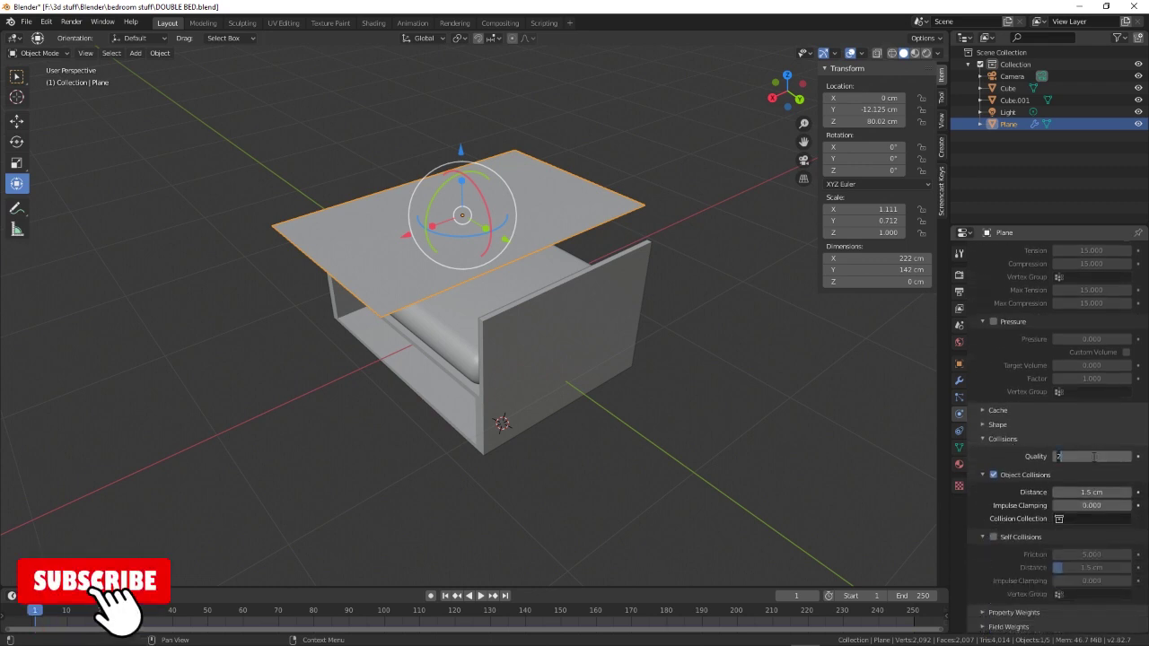
drag(1092, 456, 1114, 456)
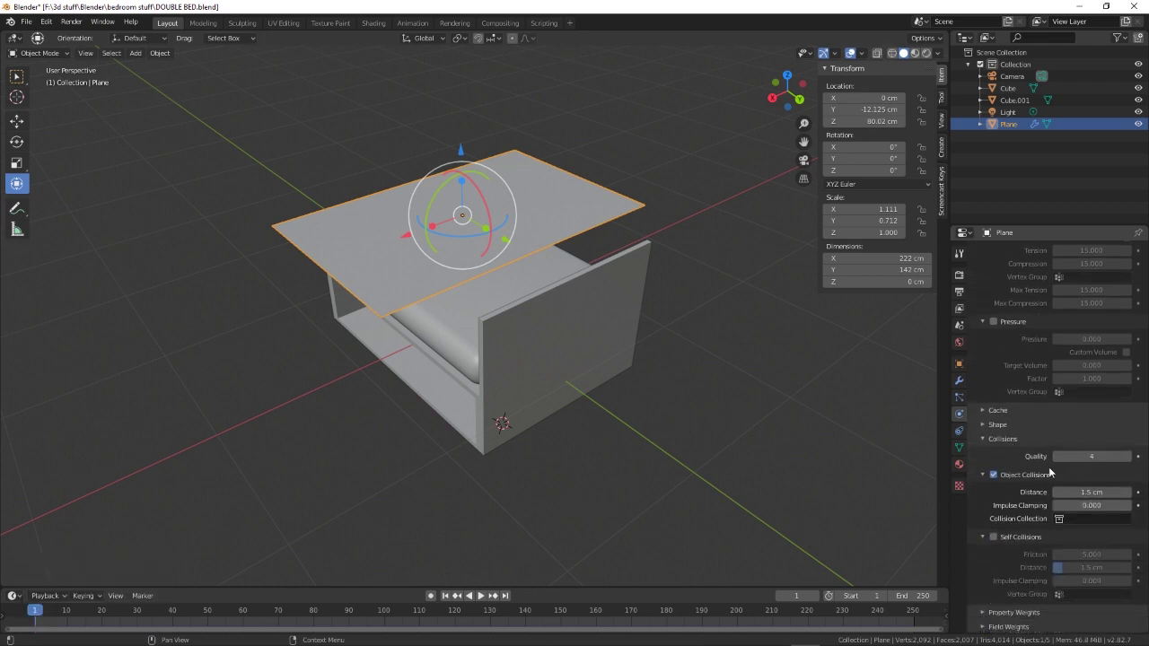
click(993, 537)
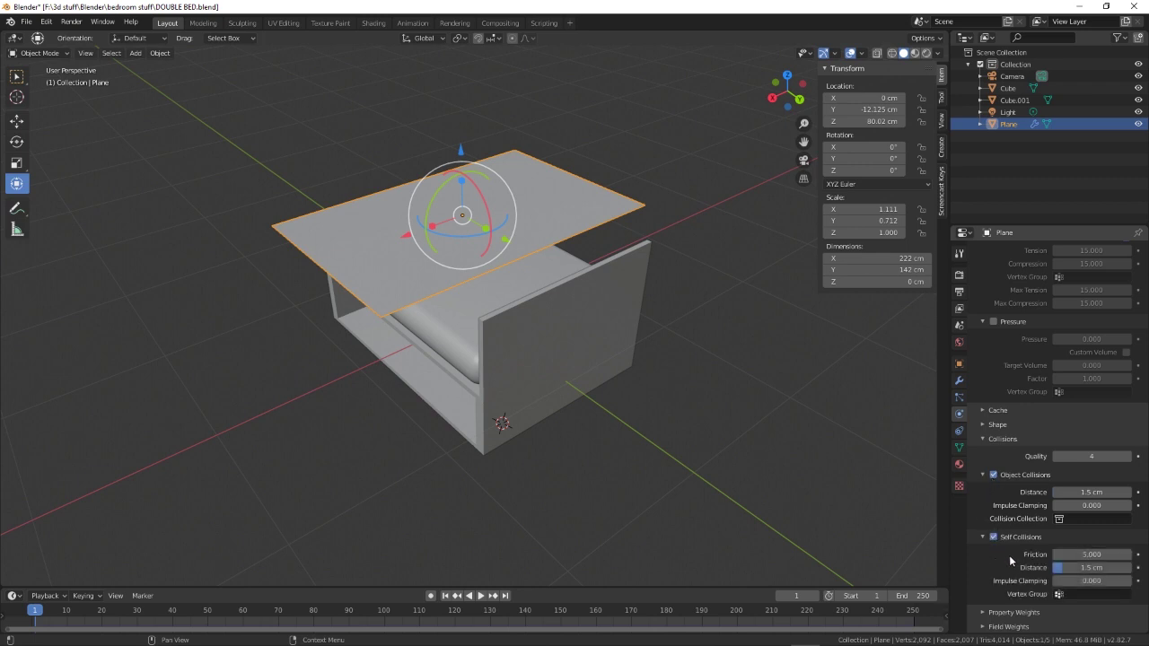
- Set the end frame of the cloth simulation cache to 100
click(986, 410)
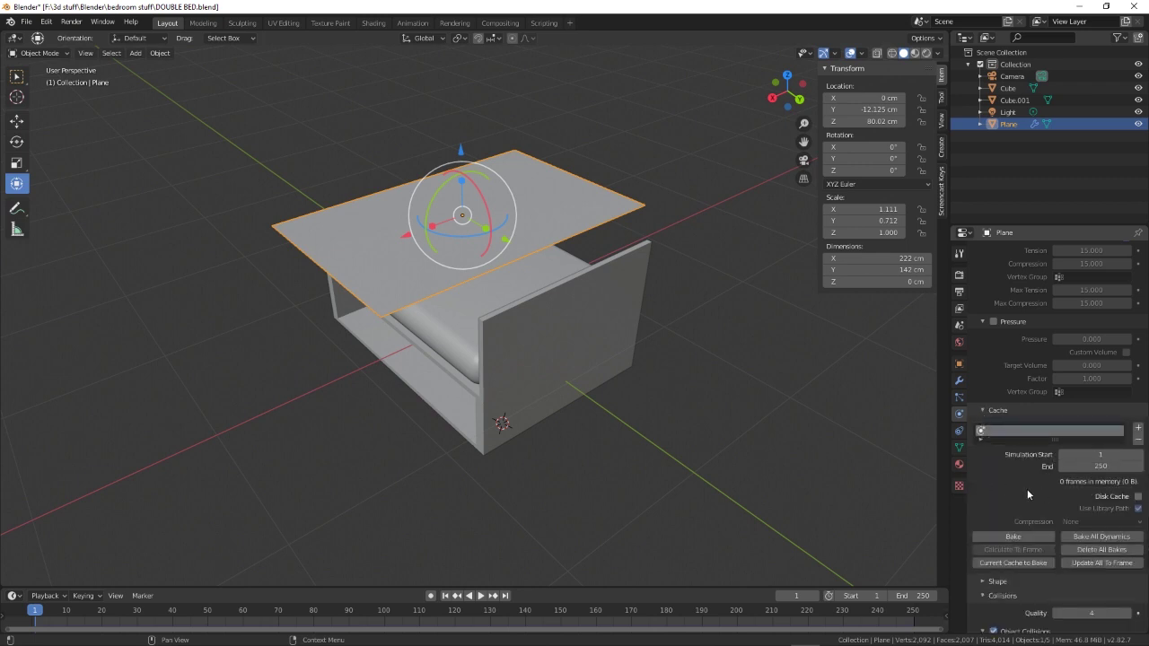
click(1101, 466)
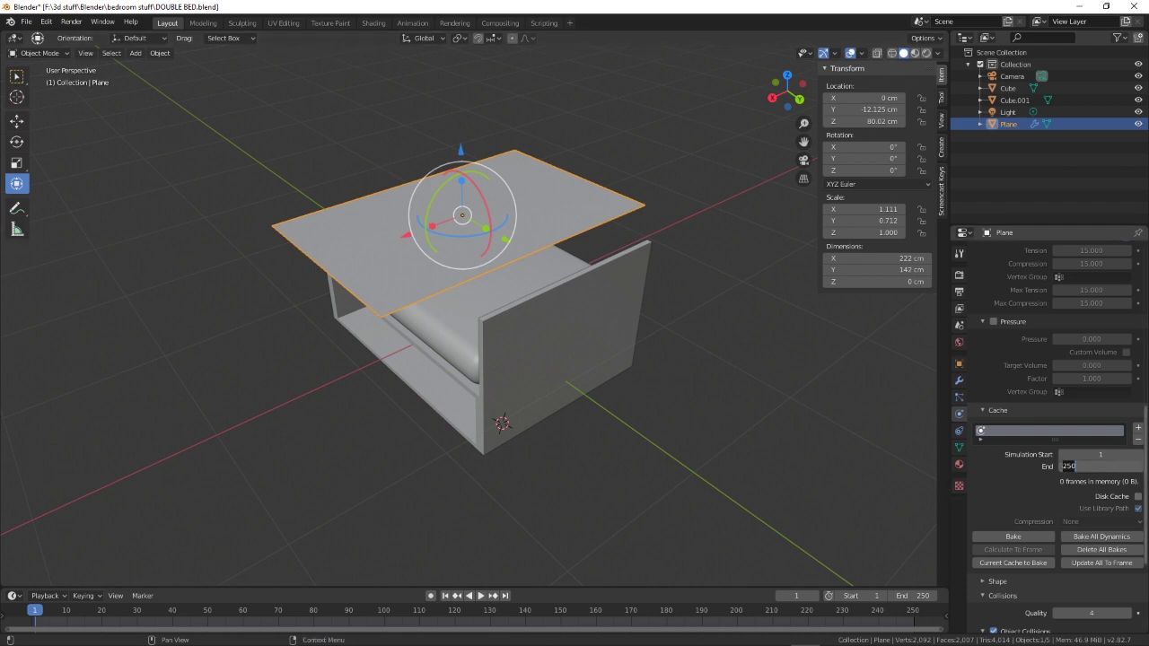
text(100)
key(Return)
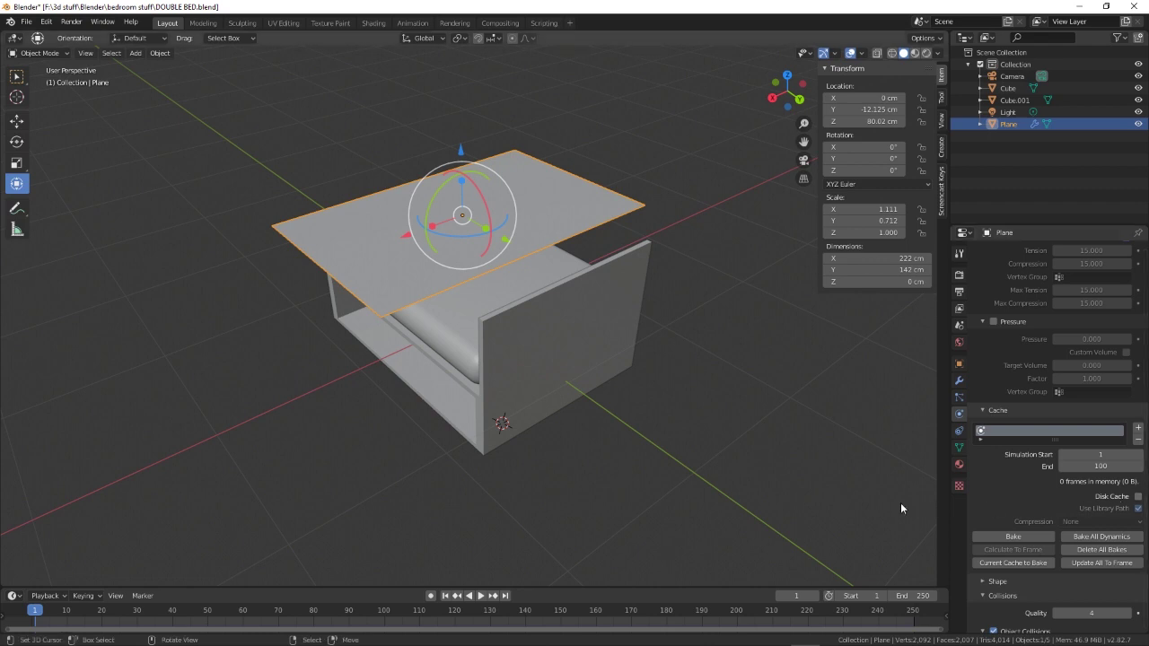
- Enable Collision physics on the mattress and play the cloth simulation to about frame 31
click(465, 340)
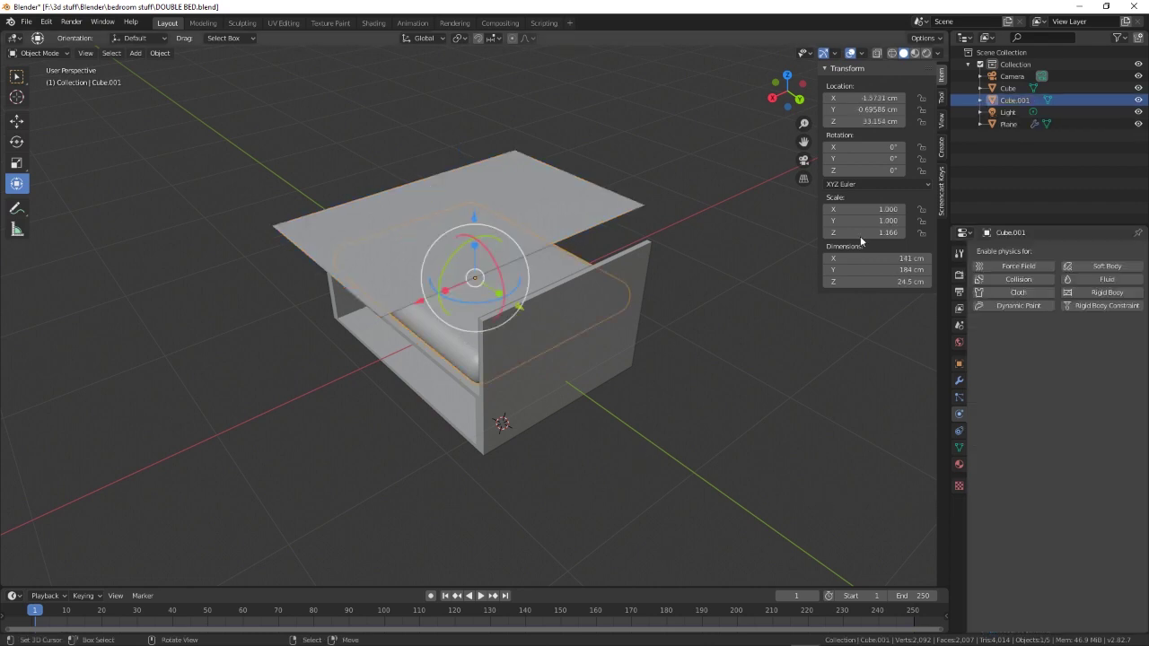
click(1047, 279)
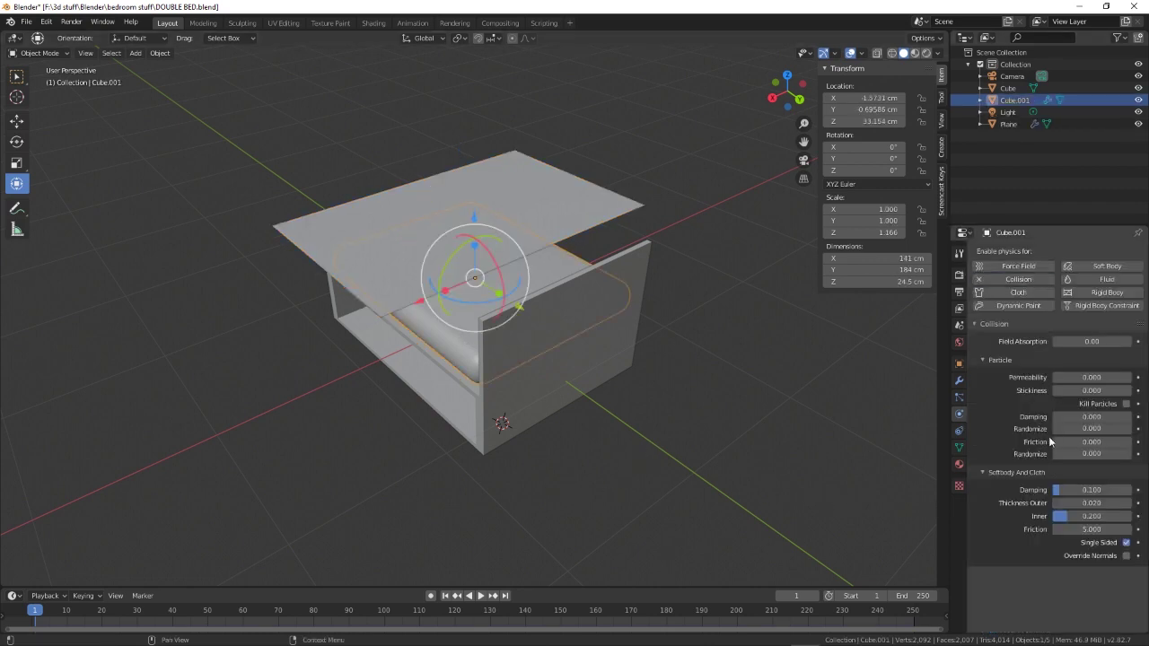
click(482, 597)
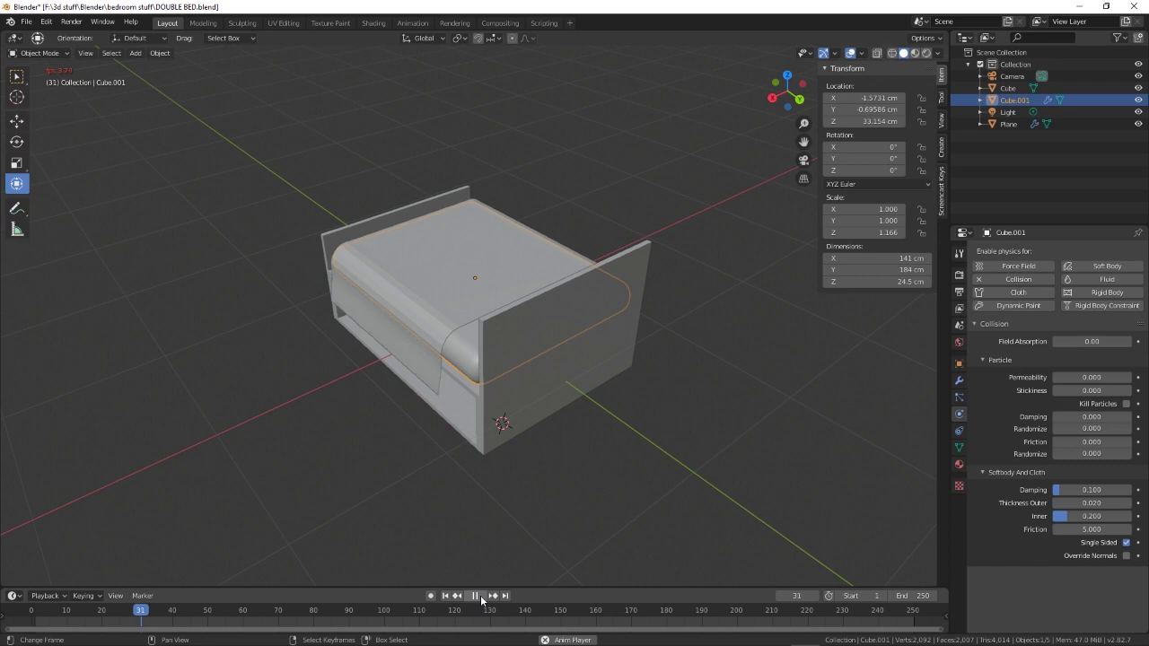
click(482, 597)
- Replay the cloth simulation between about frames 25 and 30, check the drape around the bed, and go to frame 29
click(469, 597)
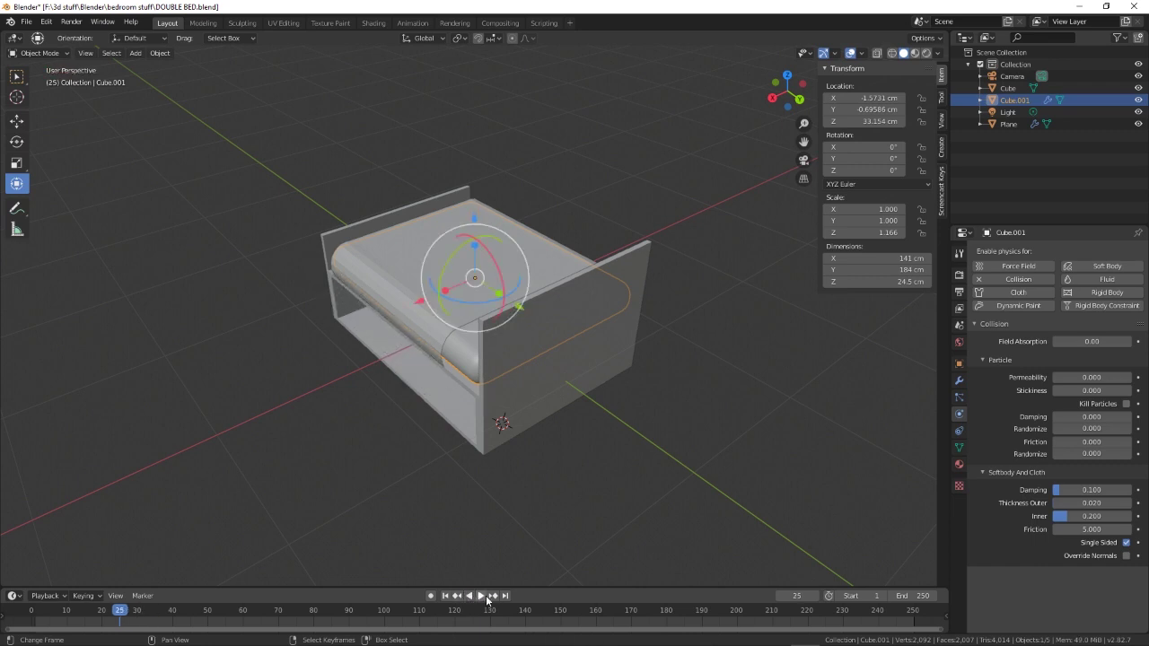
key(space)
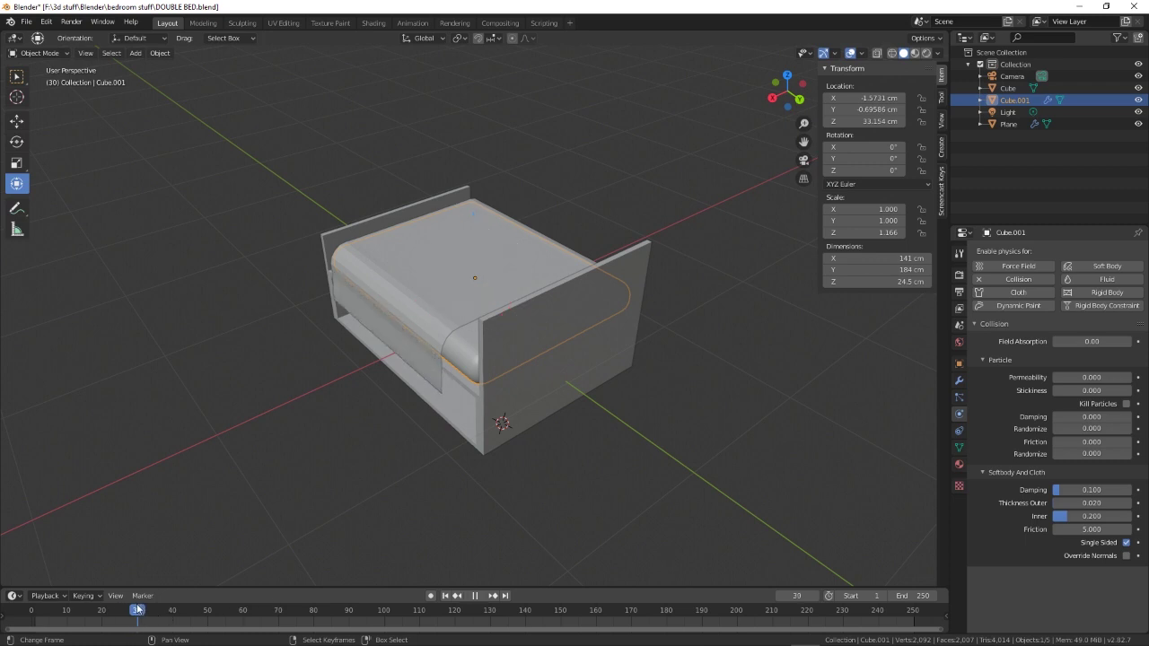
key(space)
middle_drag(658, 466, 319, 460)
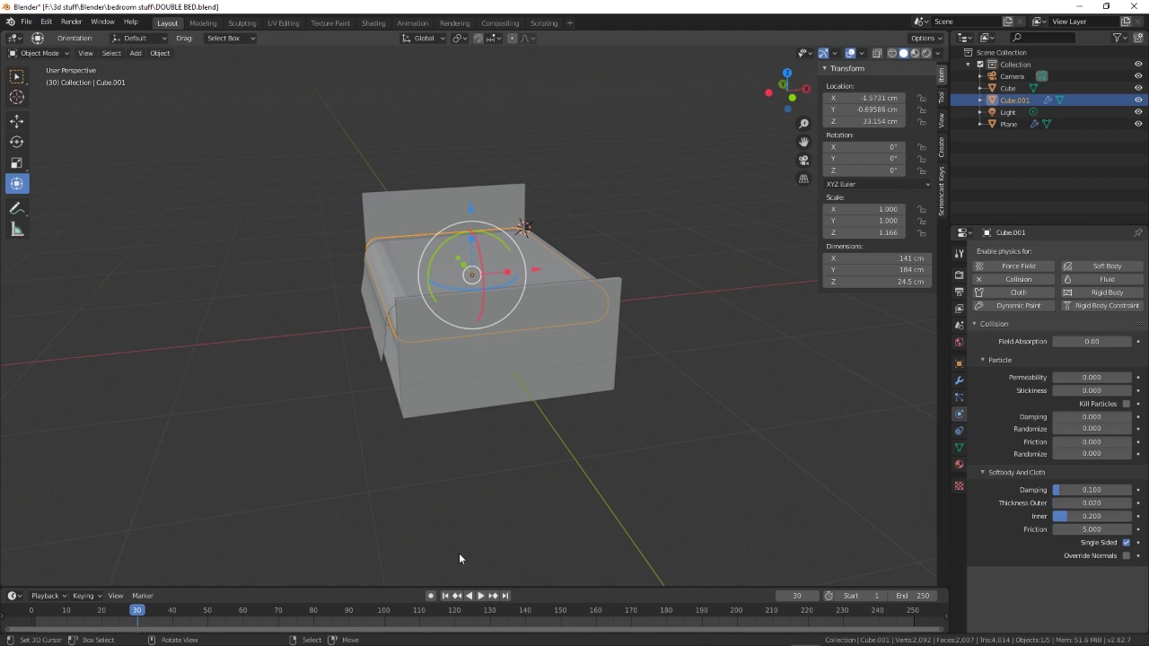
click(135, 617)
key(space)
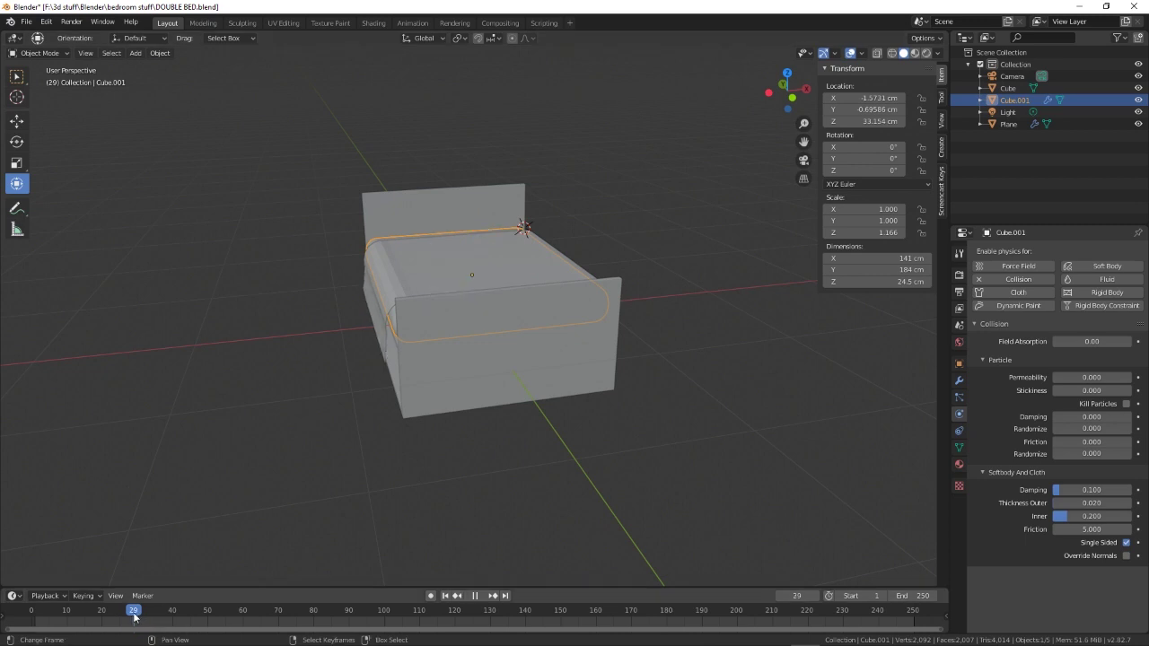
- Stop the playback, replay the cloth simulation briefly around frame 28, and examine the blanket's drape from the foot and side of the bed
key(Escape)
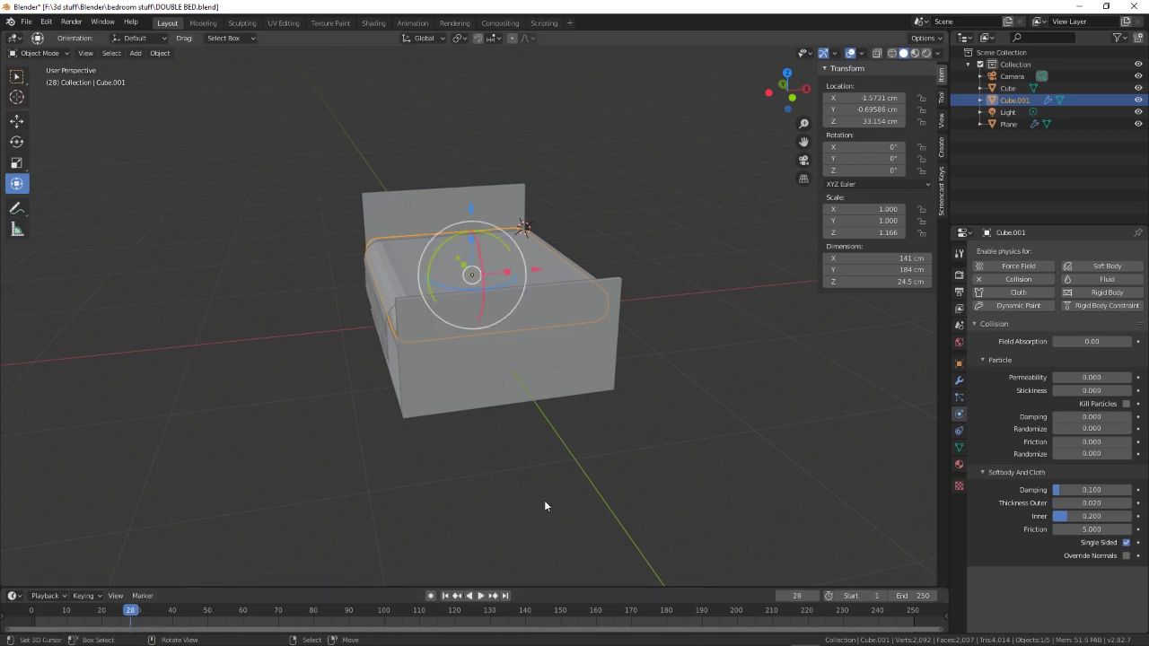
middle_drag(544, 500, 405, 515)
key(space)
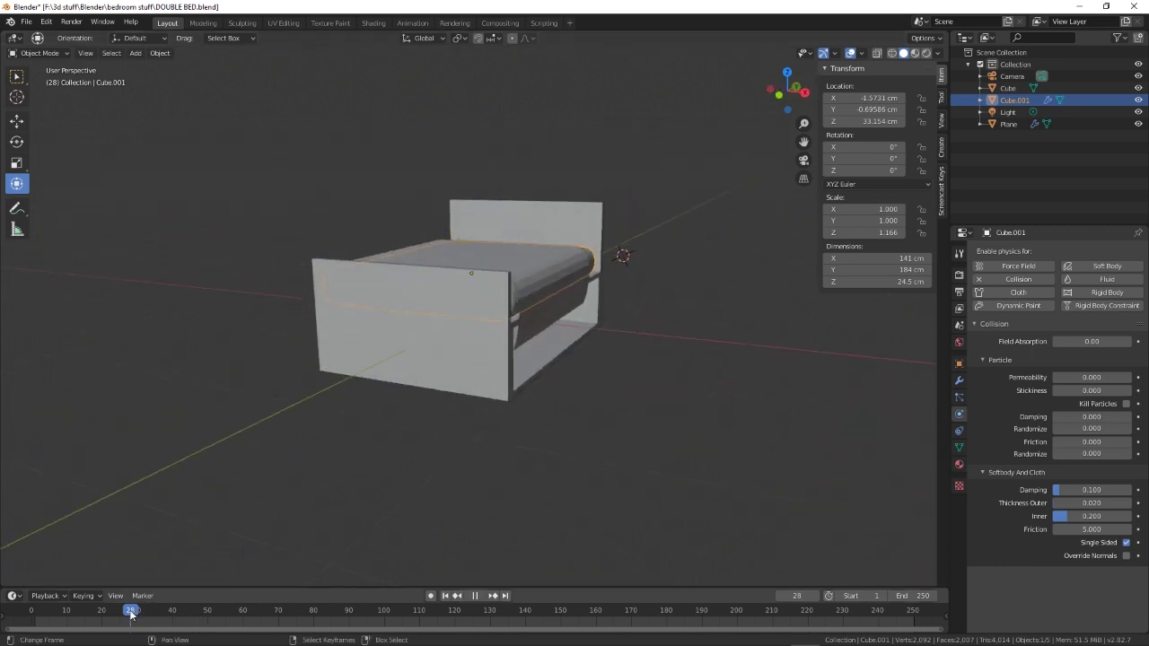
key(space)
middle_drag(422, 530, 159, 560)
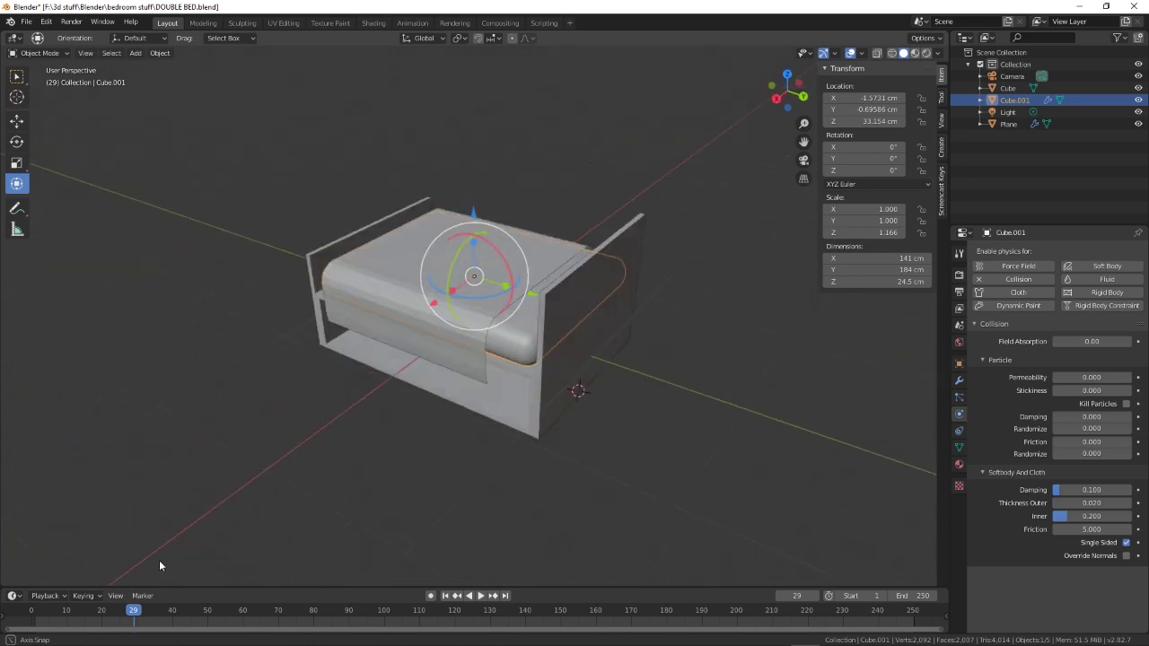
- Select the blanket and bake its cloth simulation for frames 1 to 100
click(413, 297)
scroll(1001, 476, down, 5)
scroll(1001, 476, down, 8)
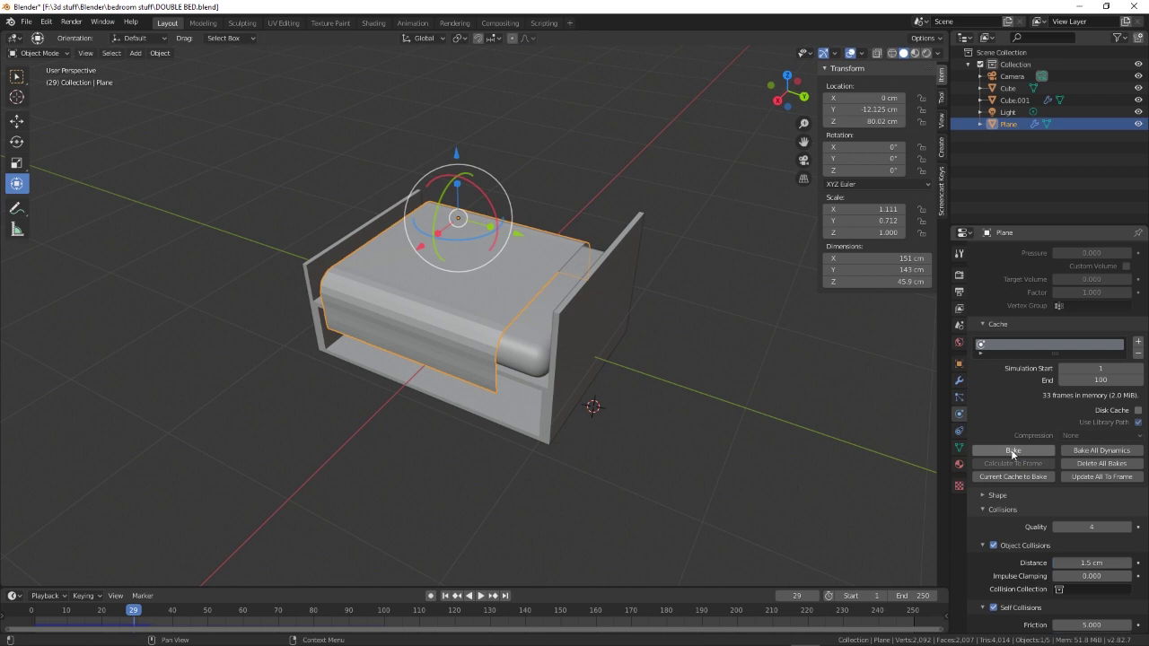
click(1013, 451)
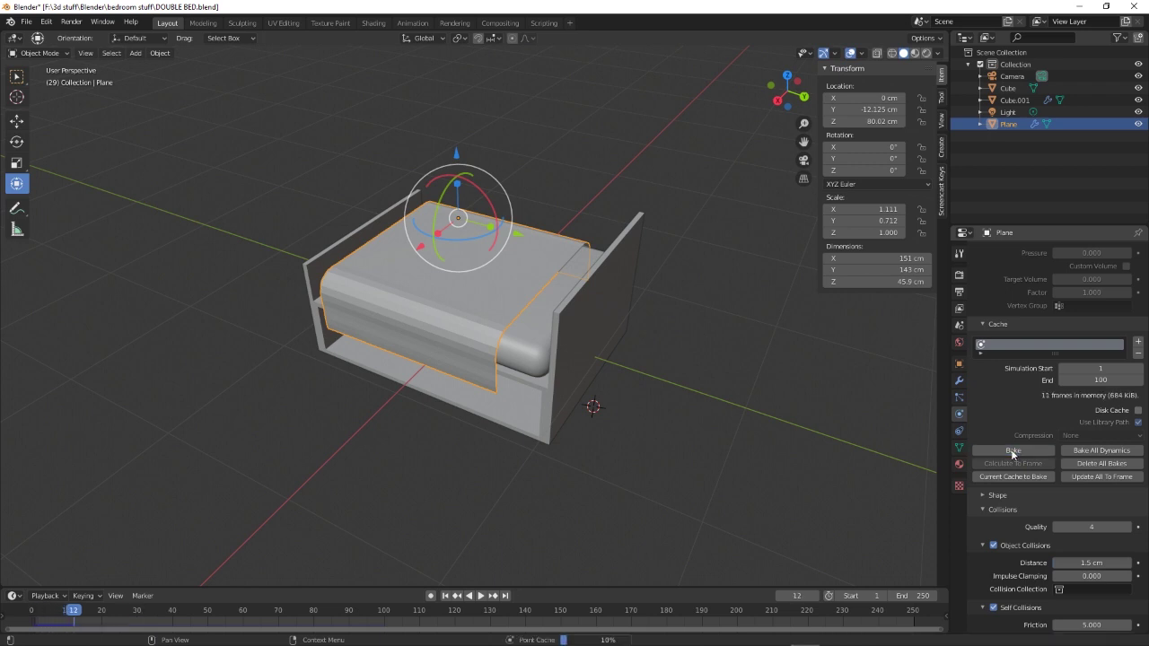
- Apply the blanket's Cloth modifier at frame 80, try raising the blanket about 14.8 cm, and undo that move
click(959, 381)
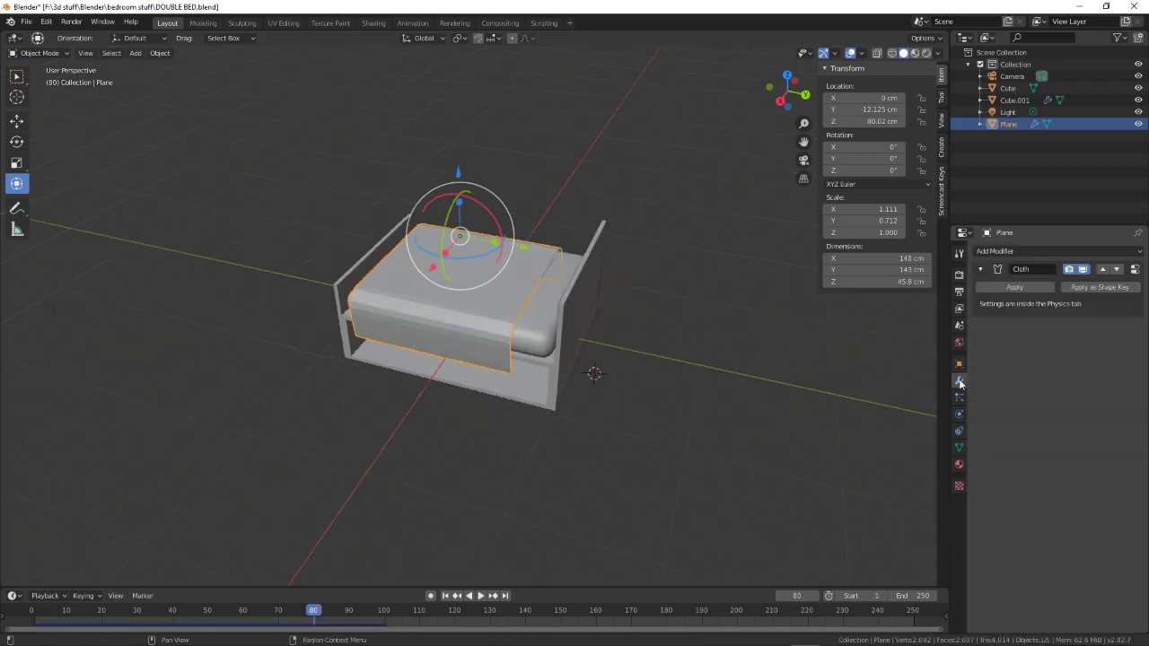
click(1014, 288)
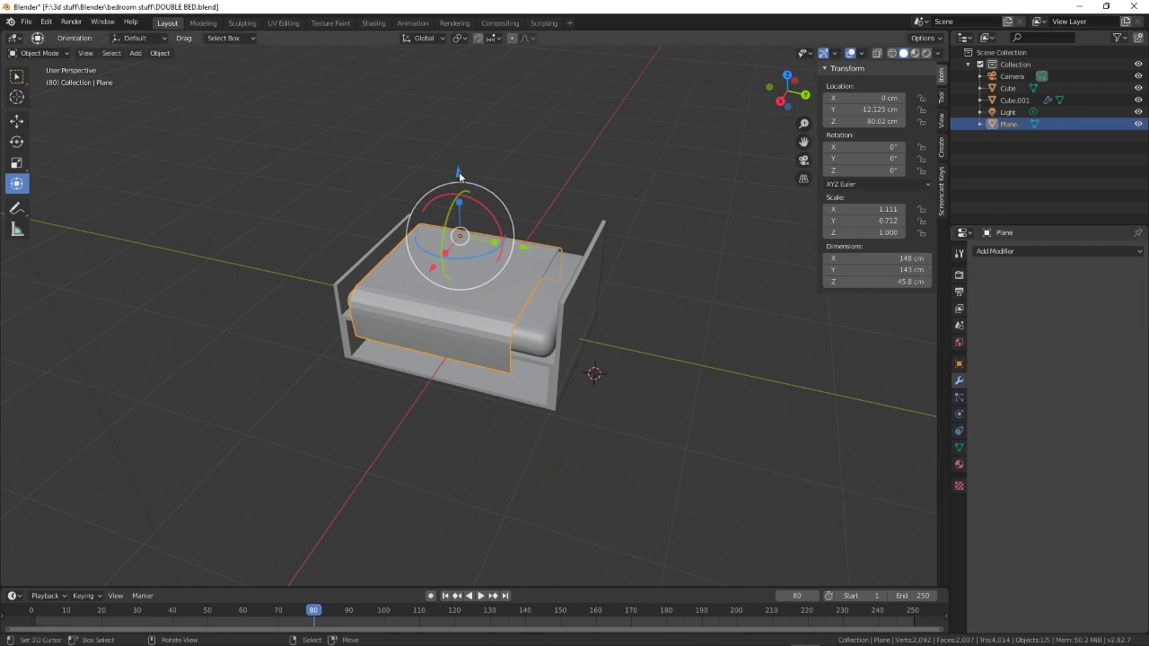
mouse_move(459, 177)
mouse_down()
mouse_move(457, 134)
mouse_move(454, 163)
mouse_up()
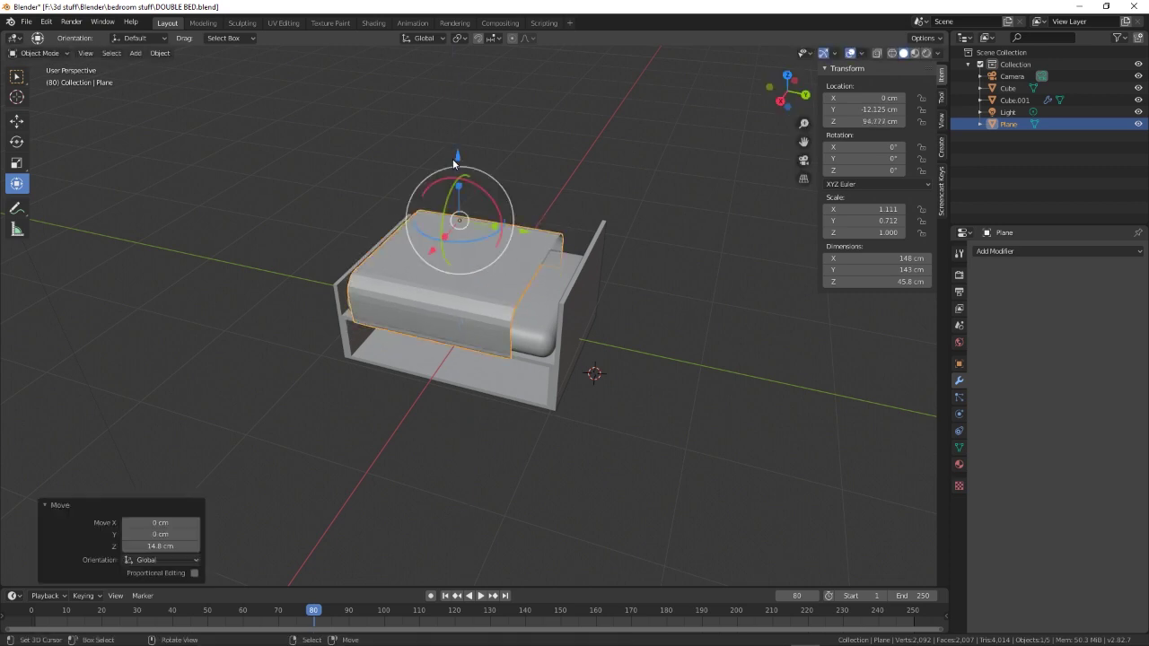
key(ctrl+z)
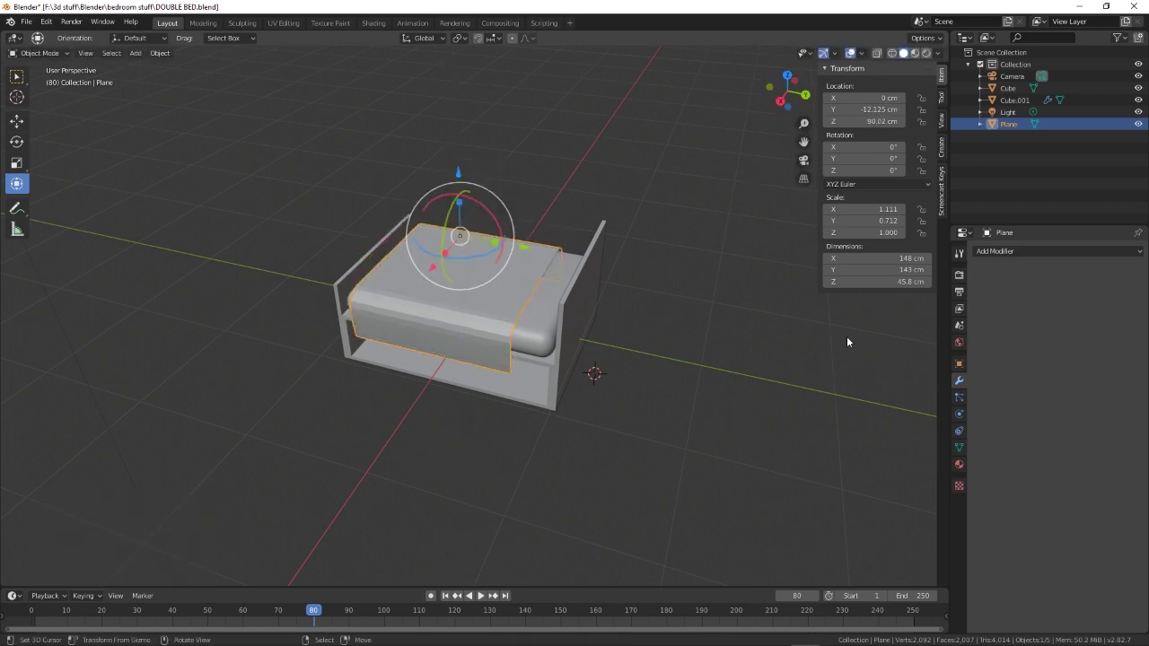
- Add a Solidify modifier with a thickness of 2 cm to the blanket and apply it
click(1032, 252)
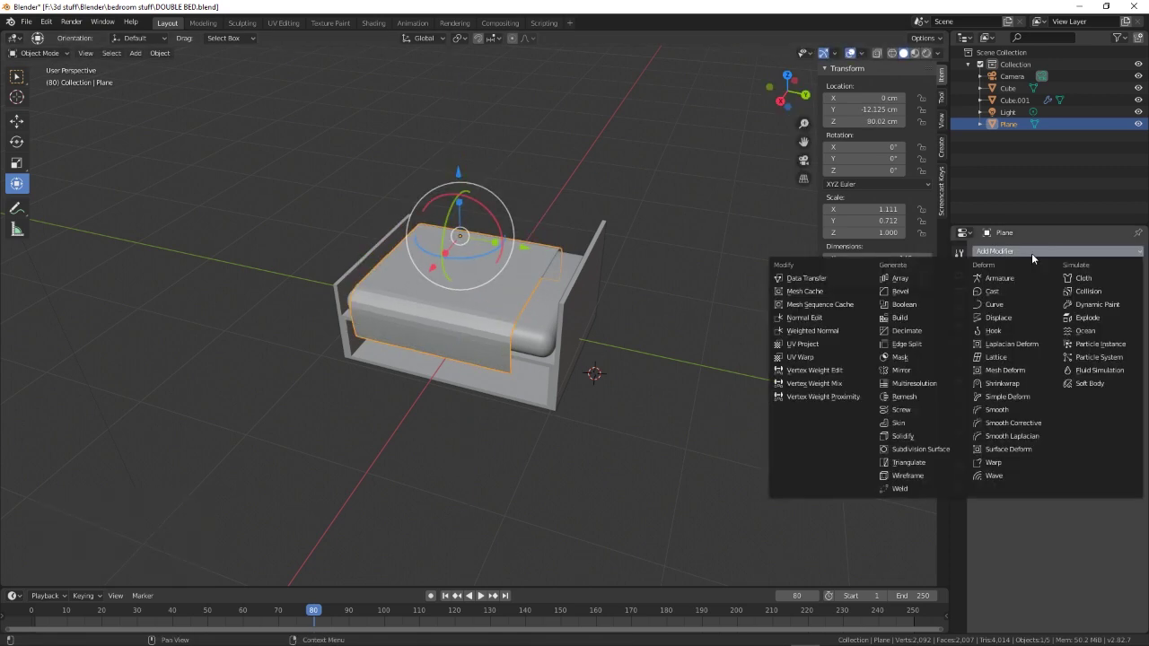
click(902, 436)
scroll(517, 318, up, 6)
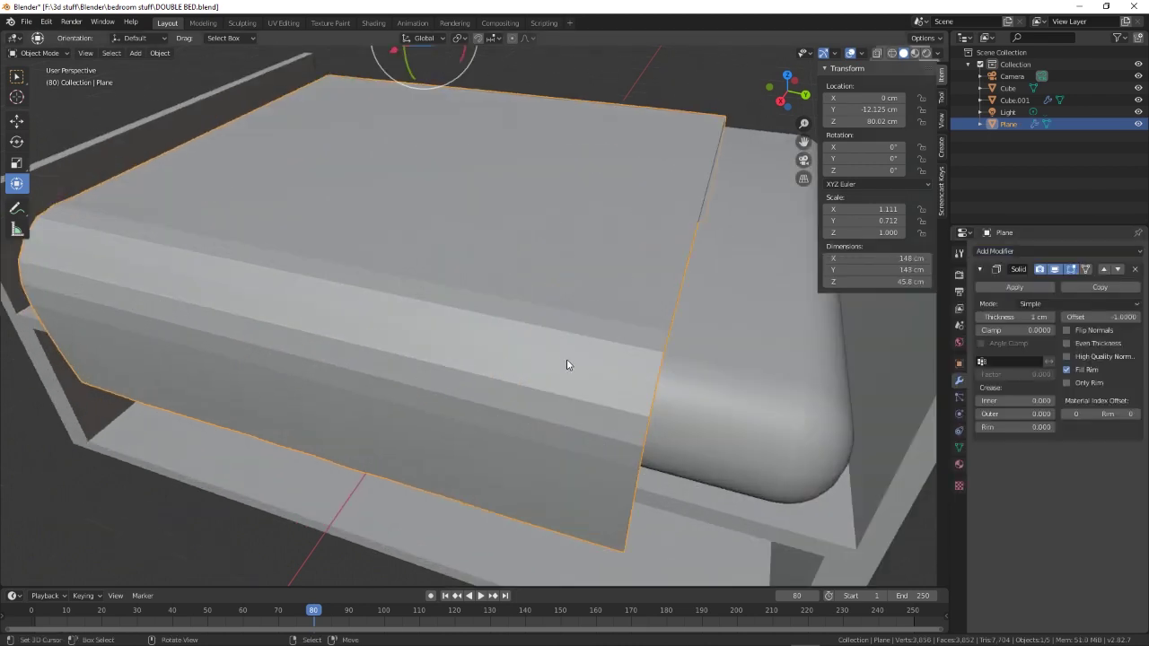
mouse_move(566, 365)
middle_down()
mouse_move(590, 364)
mouse_move(569, 353)
middle_up()
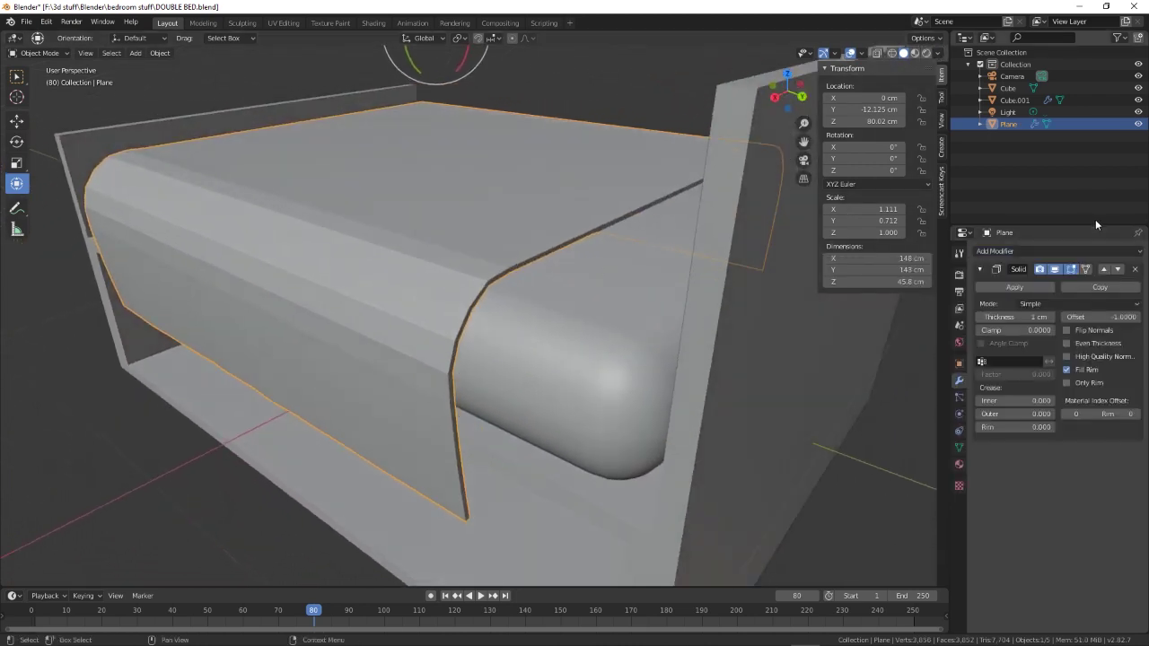
click(1052, 316)
click(1053, 317)
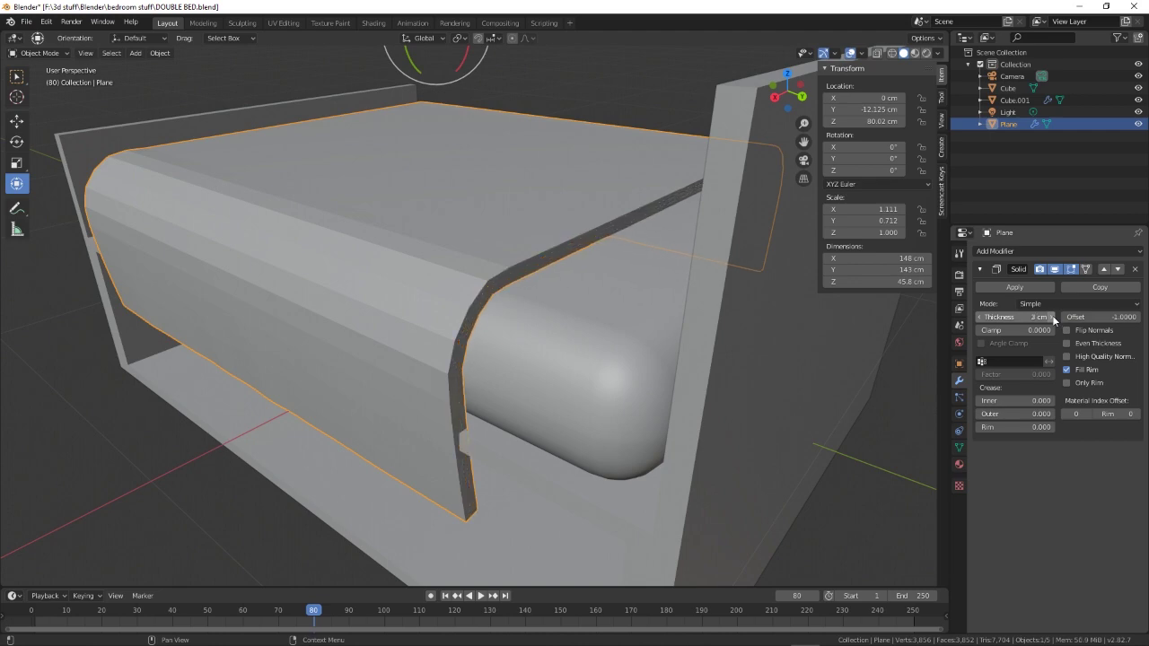
click(980, 318)
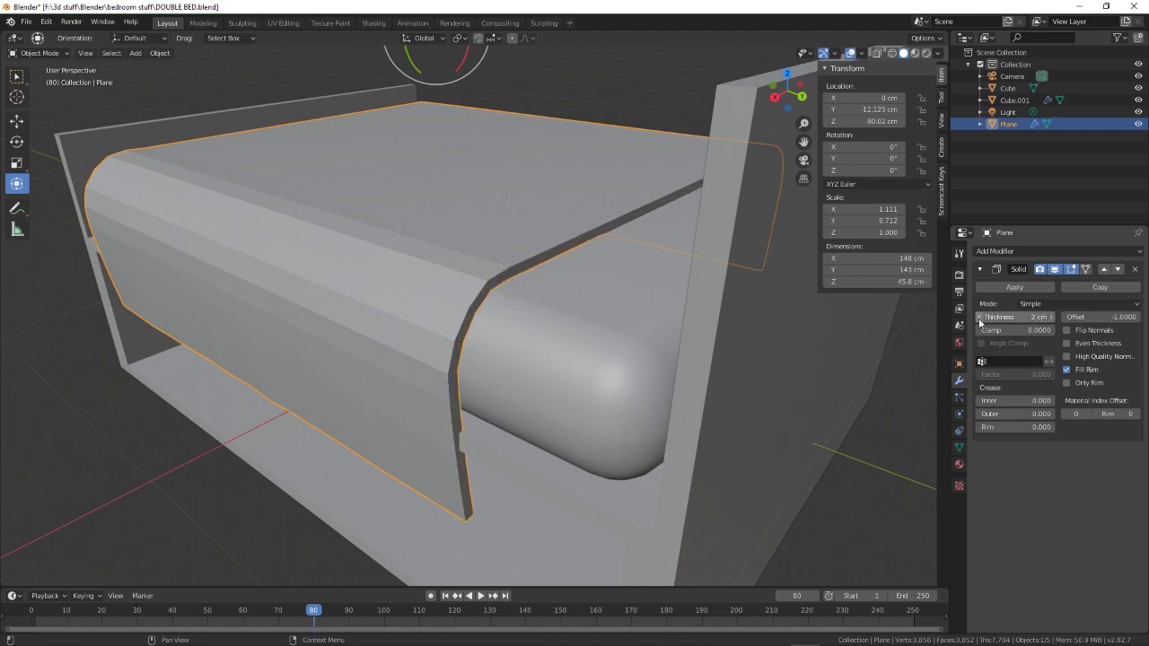
middle_drag(513, 393, 586, 395)
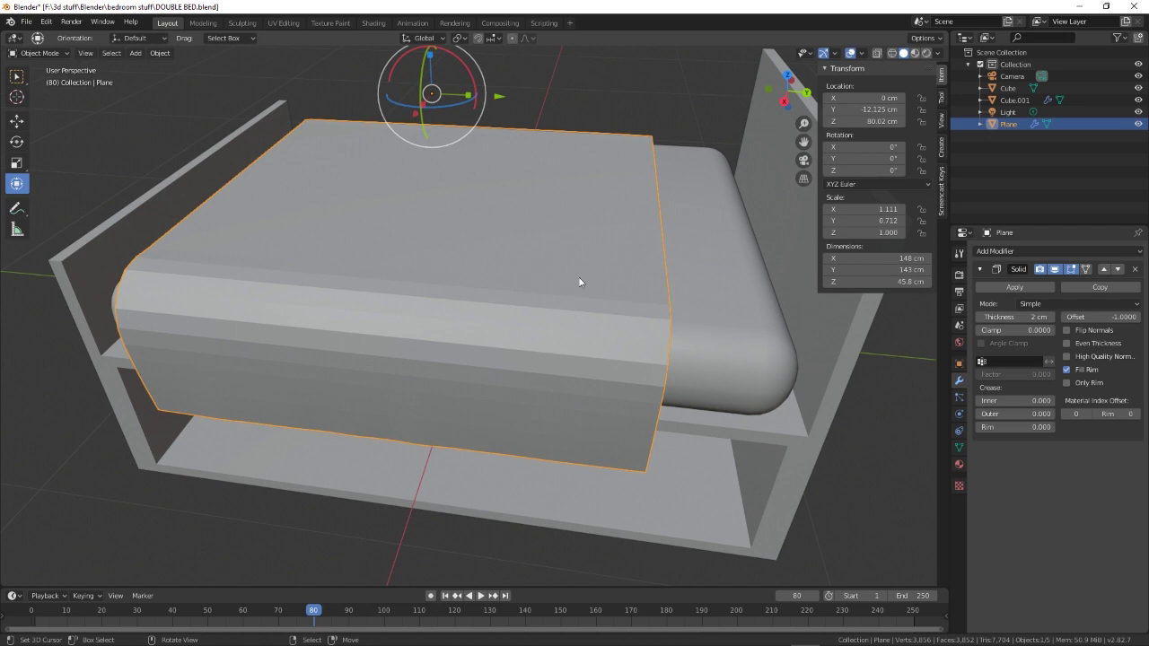
click(1034, 288)
- Add a Catmull-Clark Subdivision Surface modifier to the blanket and check the smoothed edge
click(1026, 252)
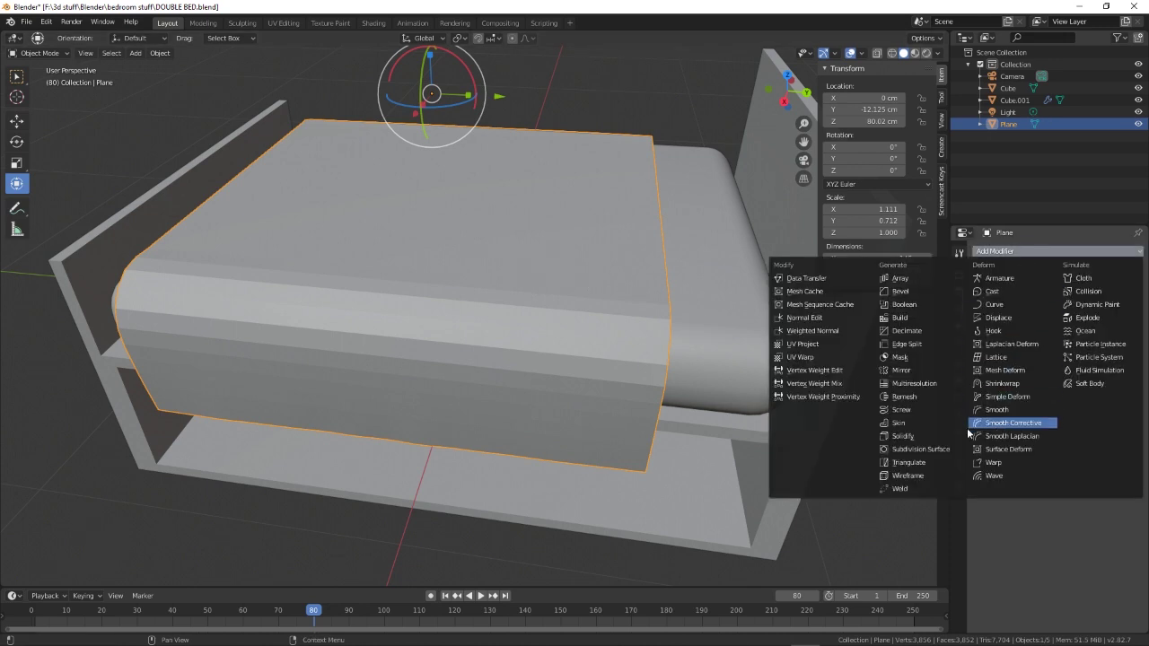
click(933, 456)
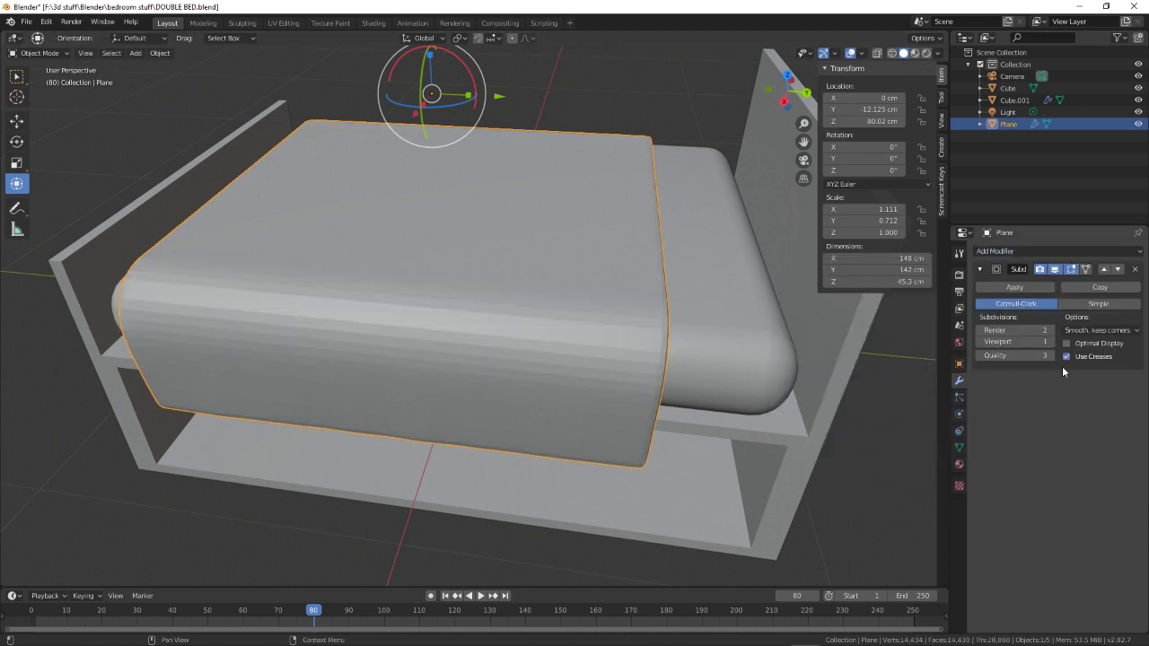
middle_drag(924, 453, 682, 427)
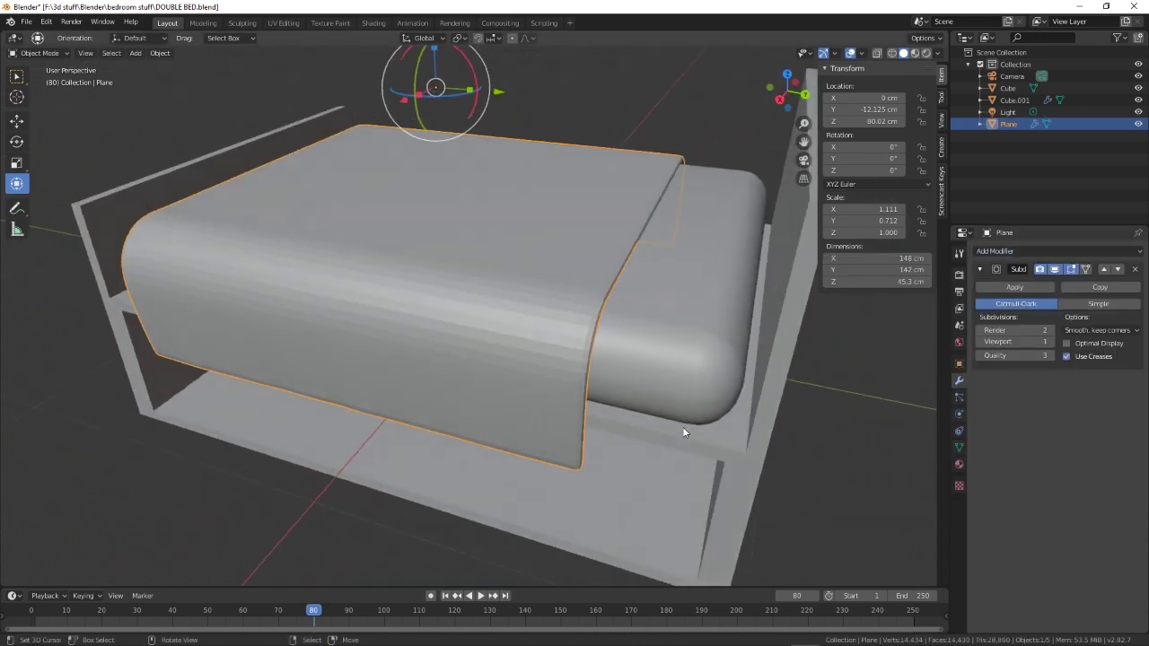
- In Edit Mode, select the outermost strip of faces along the blanket's headboard-side edge, from one hanging corner across the top to the opposite corner
key(Tab)
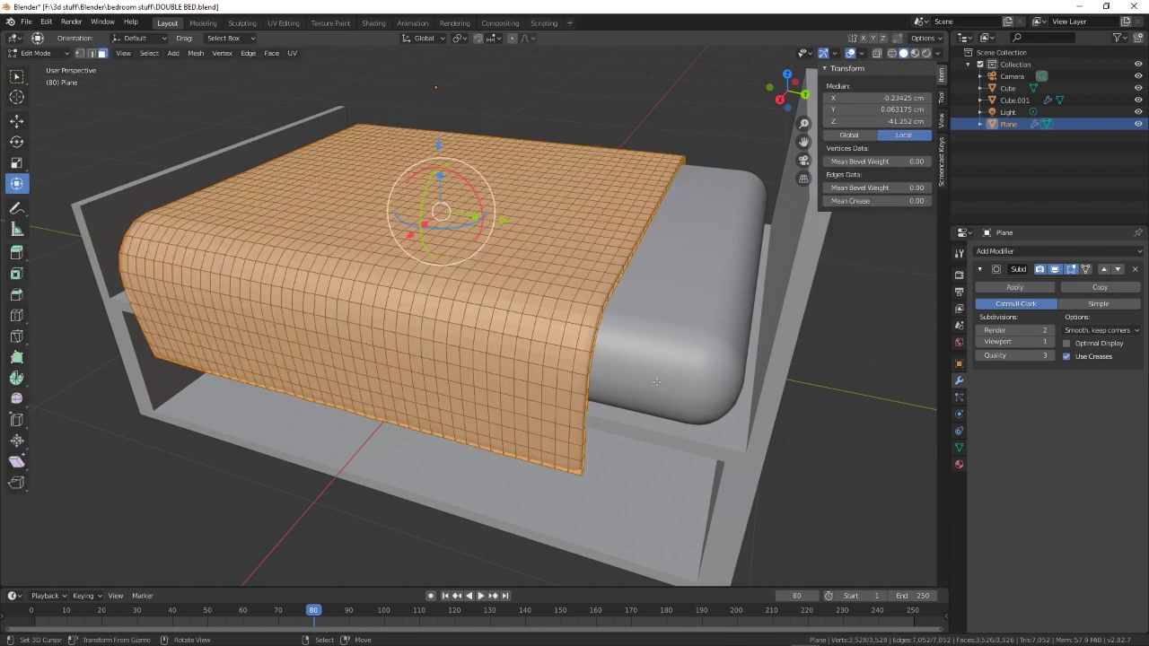
click(576, 467)
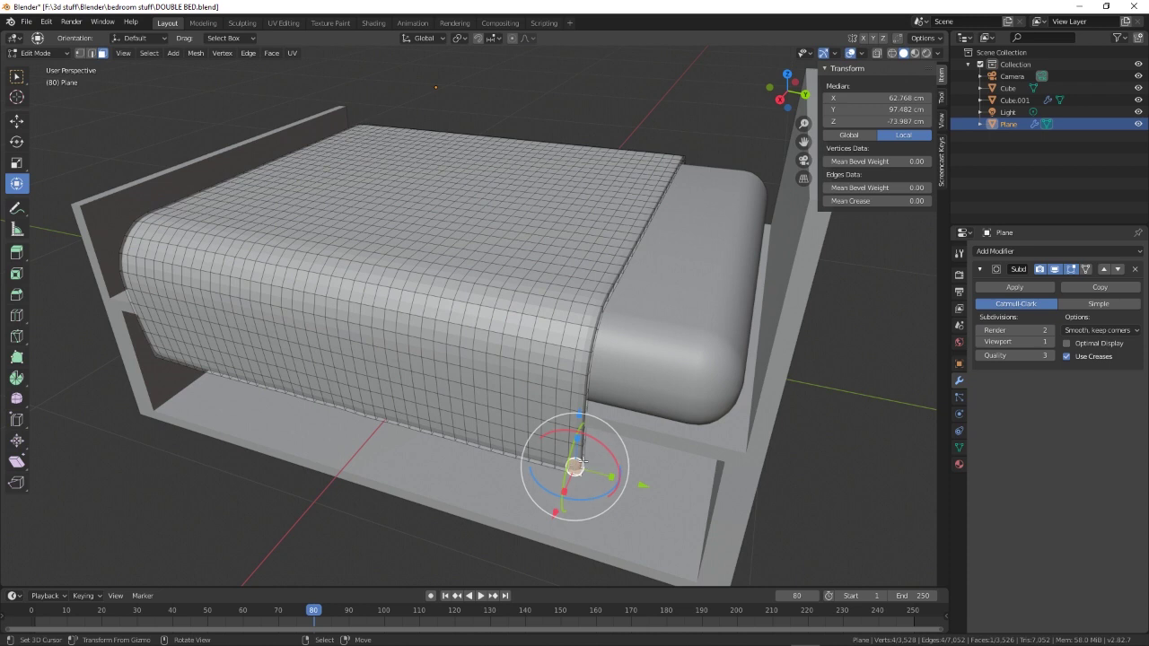
shift+click(575, 451)
shift+click(576, 436)
shift+click(578, 420)
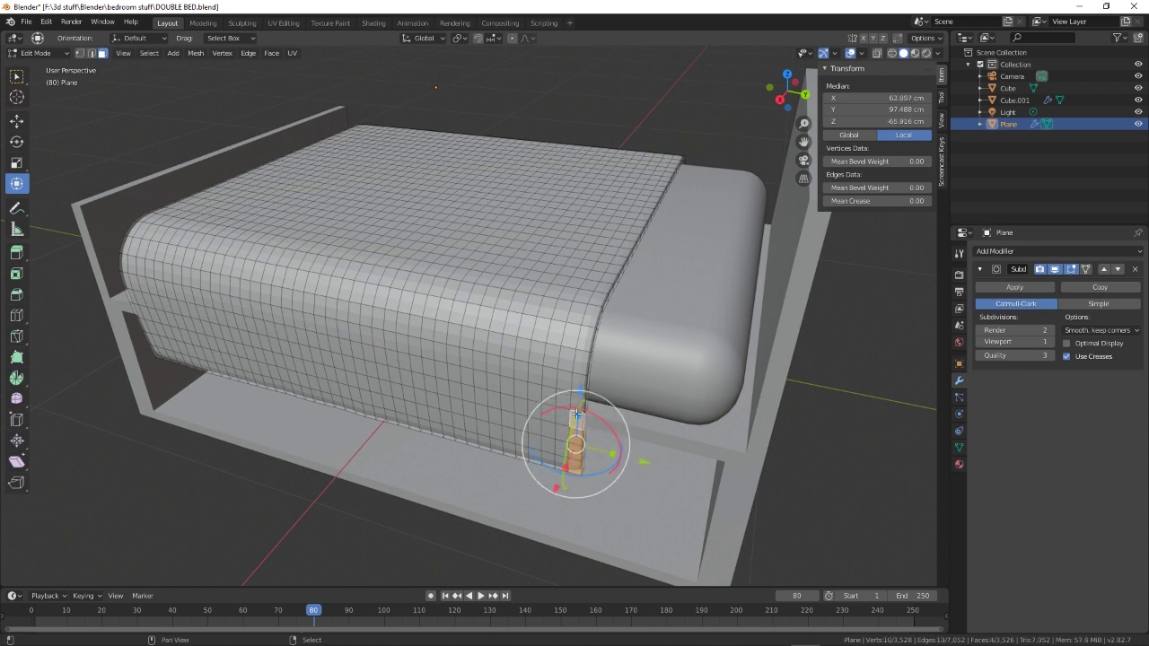
shift+click(580, 404)
shift+click(580, 386)
shift+click(582, 368)
shift+click(584, 351)
shift+click(586, 330)
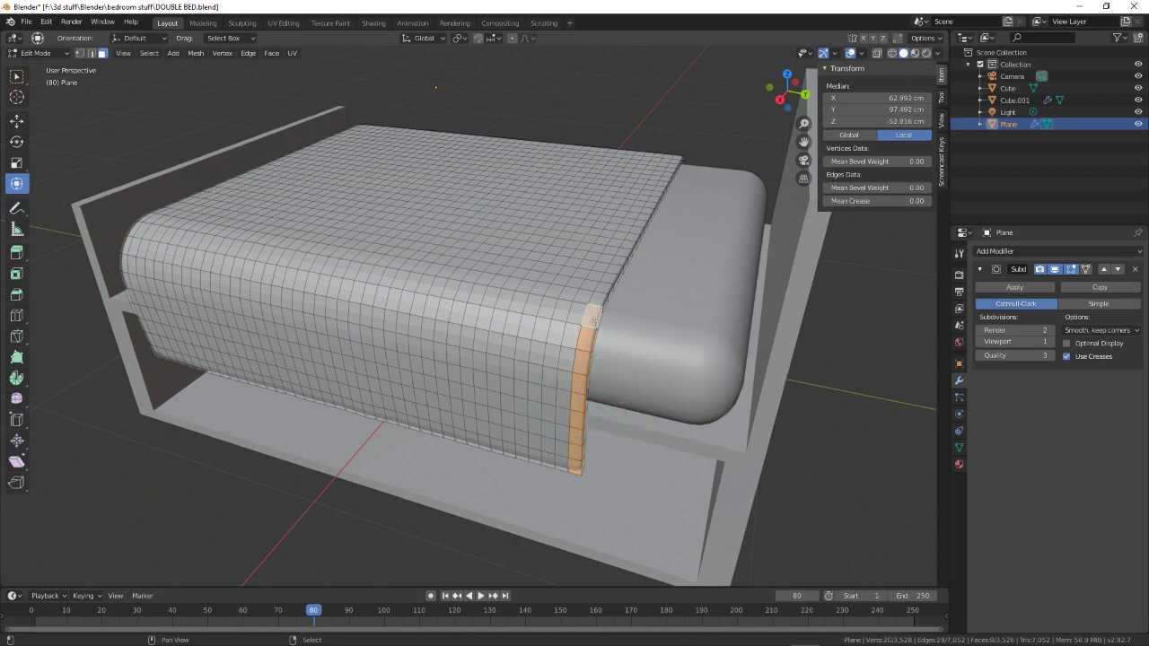
shift+click(595, 306)
shift+click(602, 289)
shift+click(610, 276)
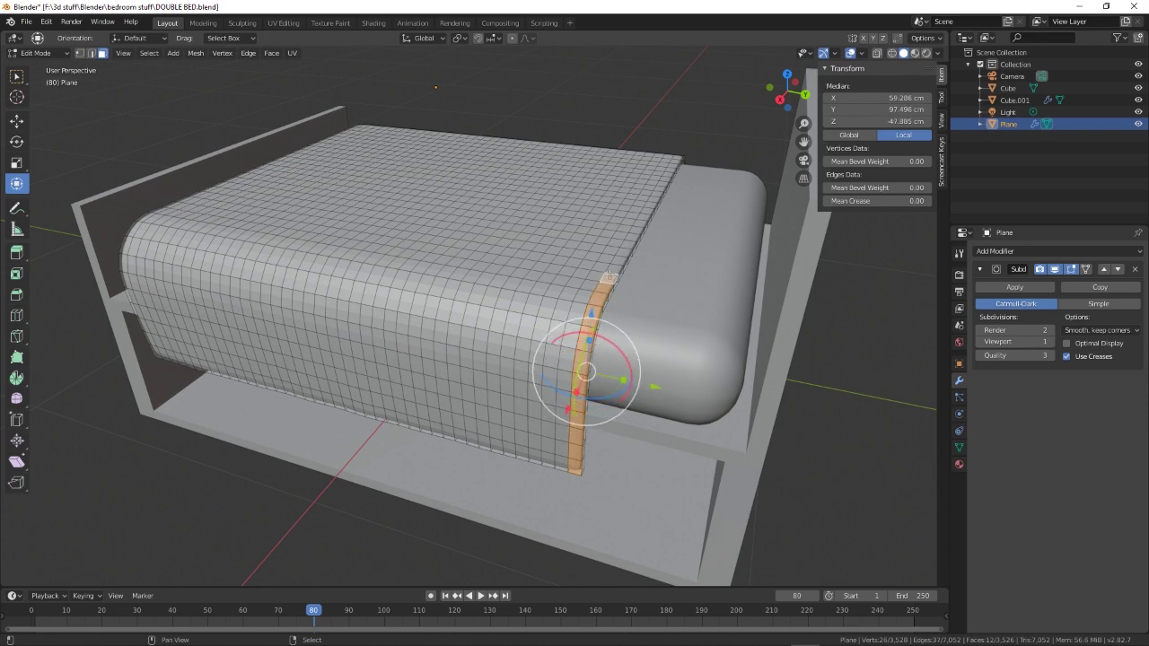
middle_drag(610, 276, 660, 384)
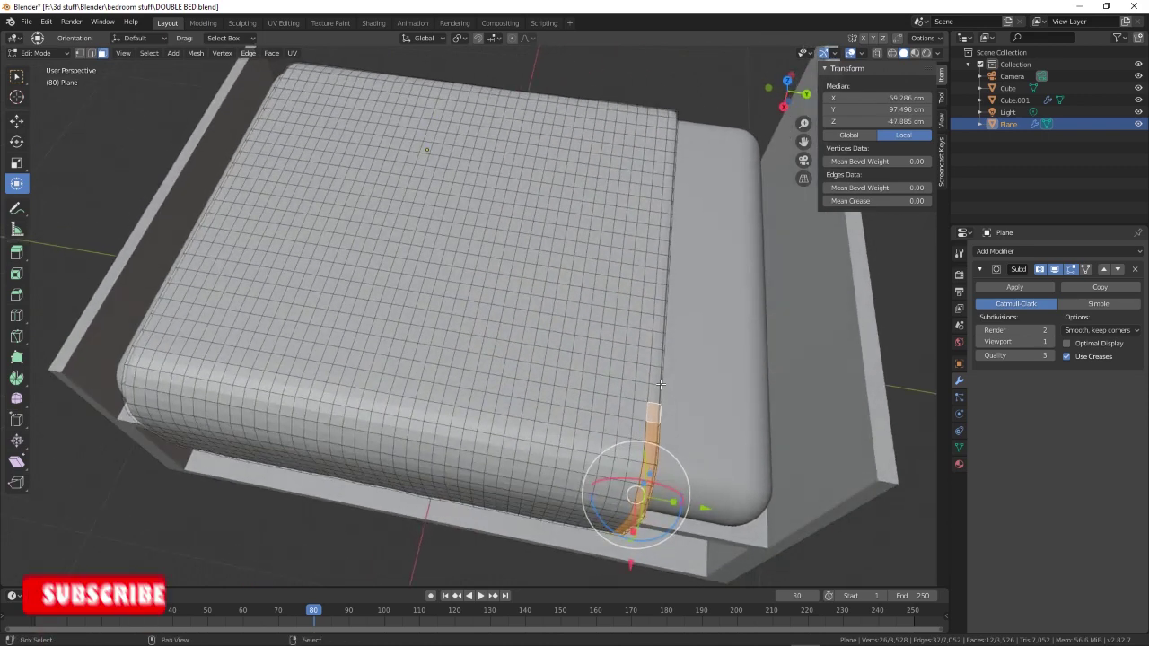
shift+click(655, 399)
shift+click(656, 381)
shift+click(657, 364)
shift+click(658, 346)
shift+click(659, 325)
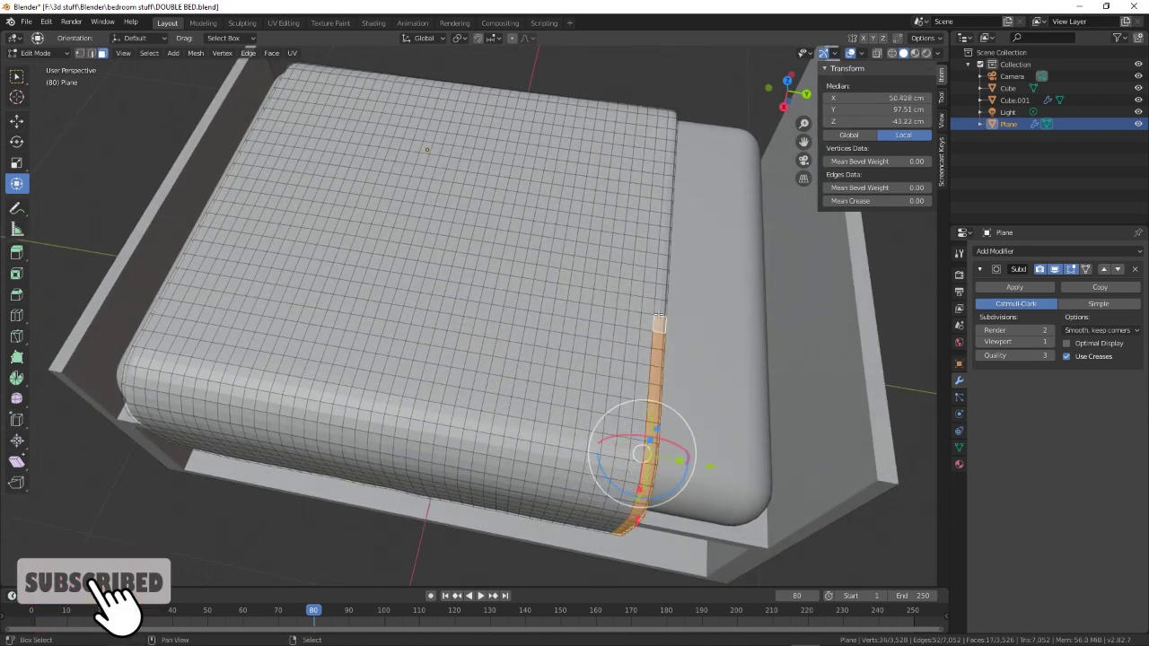
shift+click(660, 306)
shift+click(661, 287)
shift+click(661, 270)
shift+click(663, 252)
shift+click(664, 235)
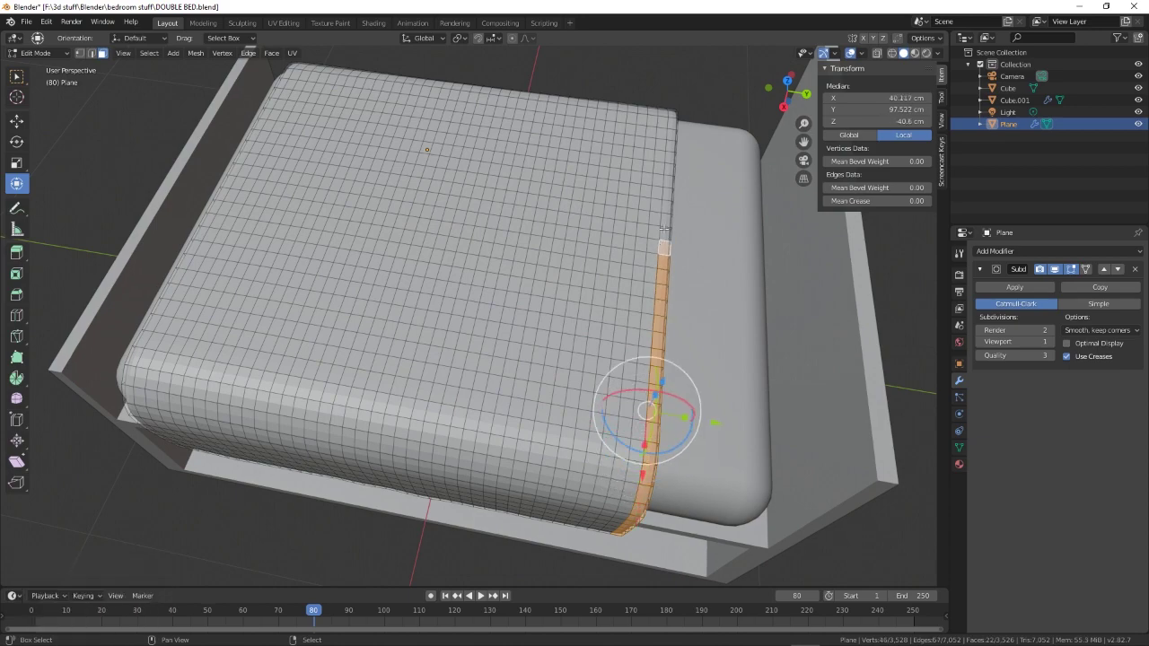
shift+click(665, 219)
shift+click(667, 201)
middle_drag(667, 201, 318, 260)
shift+click(293, 270)
shift+click(293, 283)
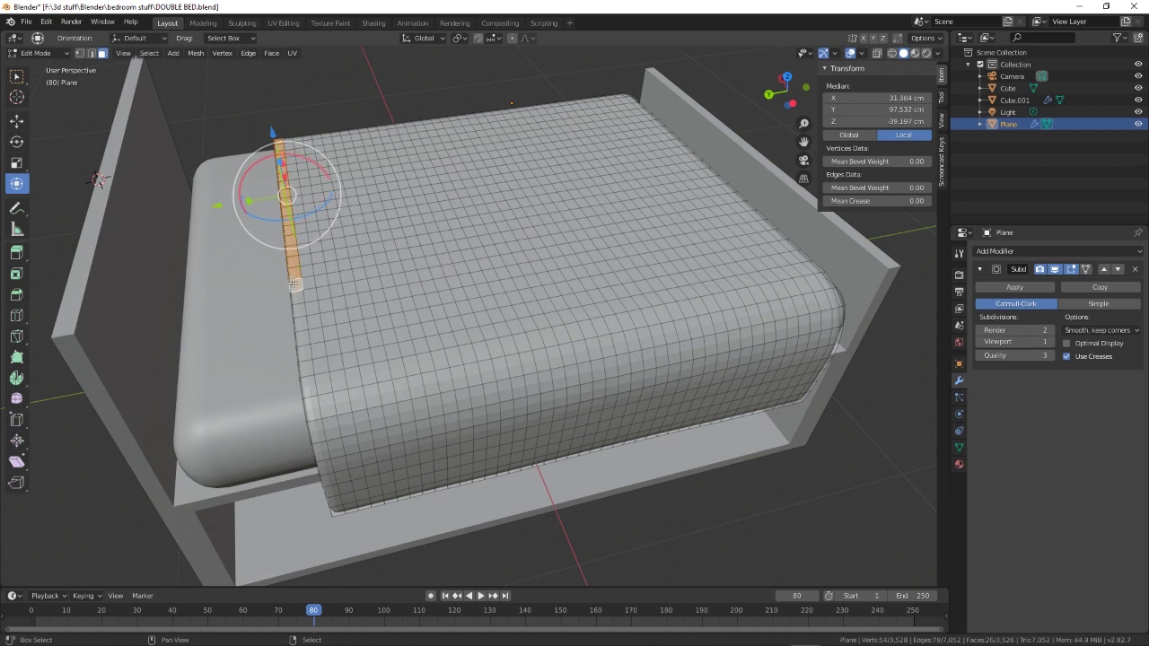
shift+click(296, 296)
shift+click(298, 310)
shift+click(300, 323)
shift+click(302, 338)
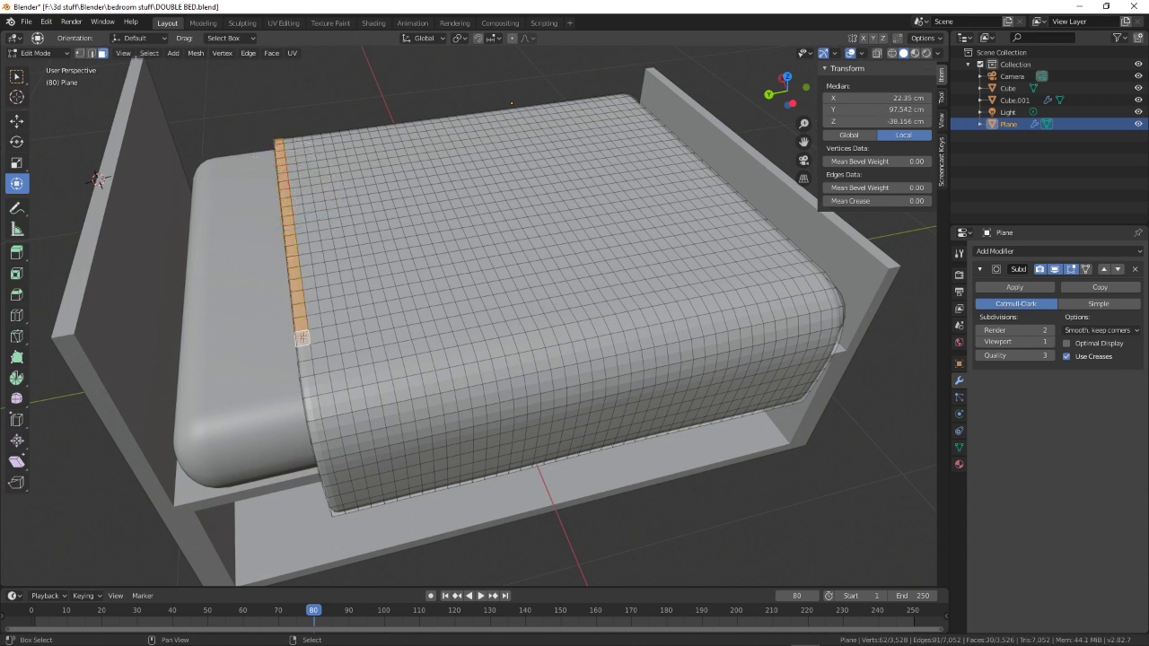
shift+click(305, 352)
shift+click(306, 368)
shift+click(309, 383)
shift+click(312, 406)
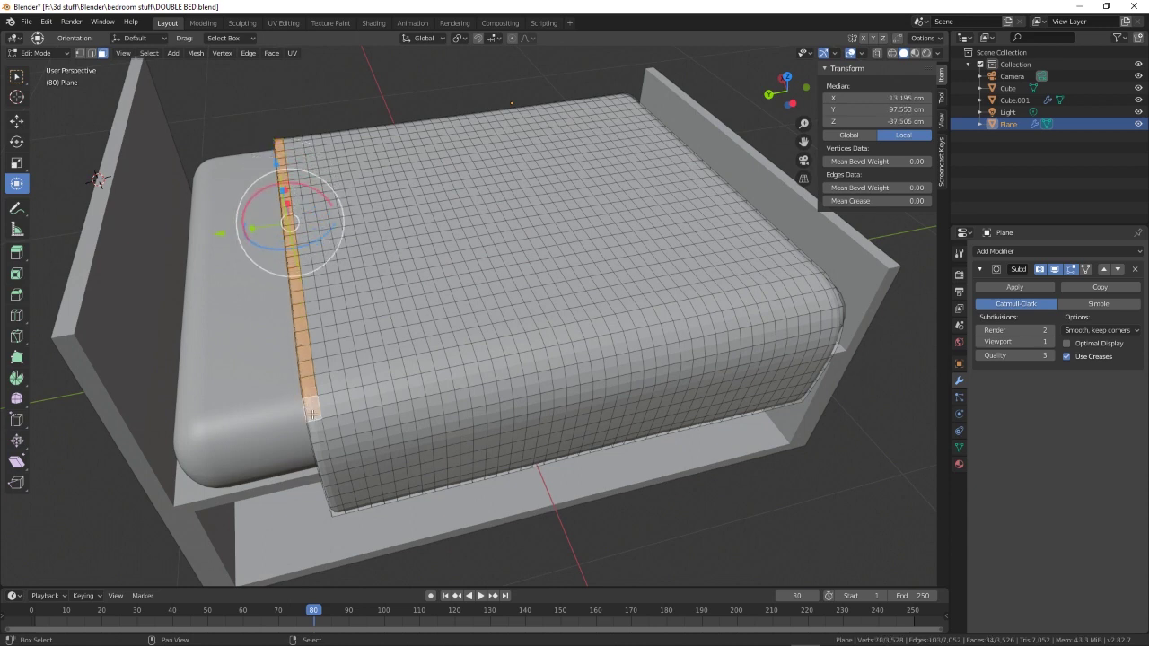
shift+click(314, 428)
shift+click(319, 447)
shift+click(324, 466)
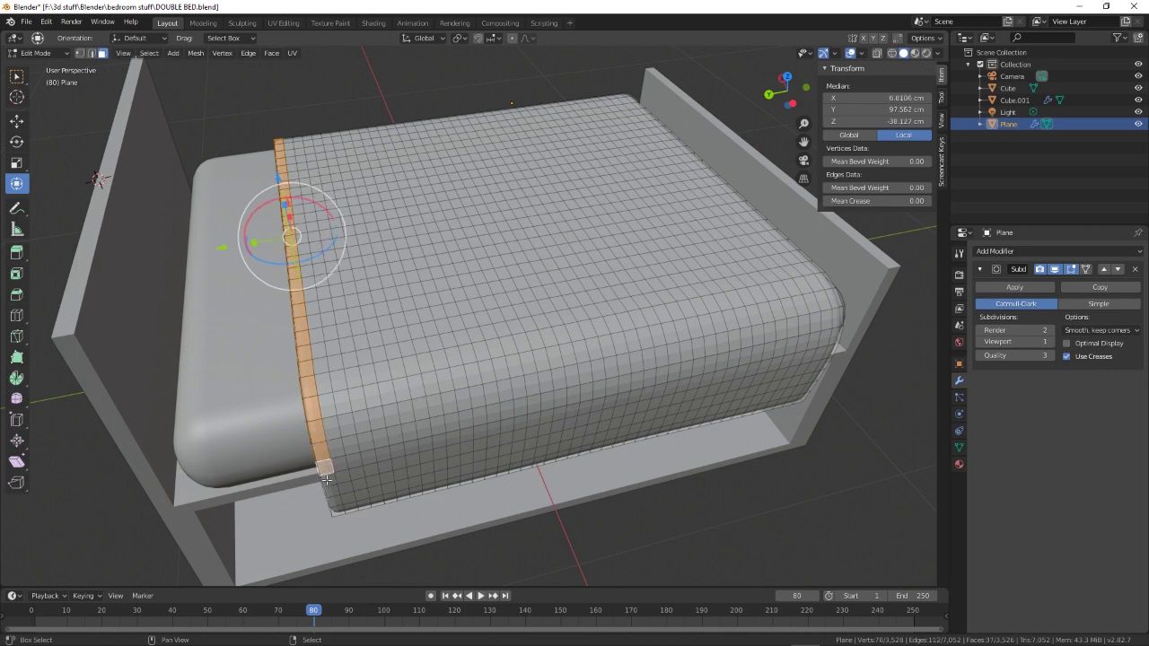
shift+click(328, 482)
shift+click(331, 492)
shift+click(333, 500)
shift+click(336, 509)
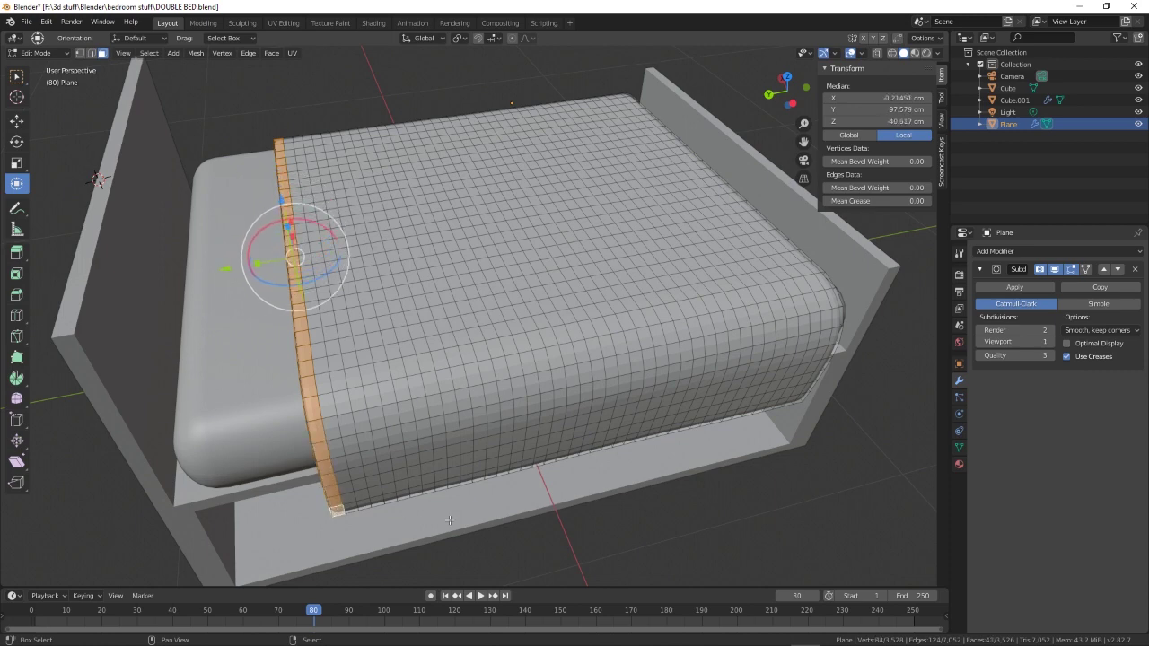
- Extrude the selected edge strip outward along its normals by about 2 cm
middle_drag(449, 520, 407, 355)
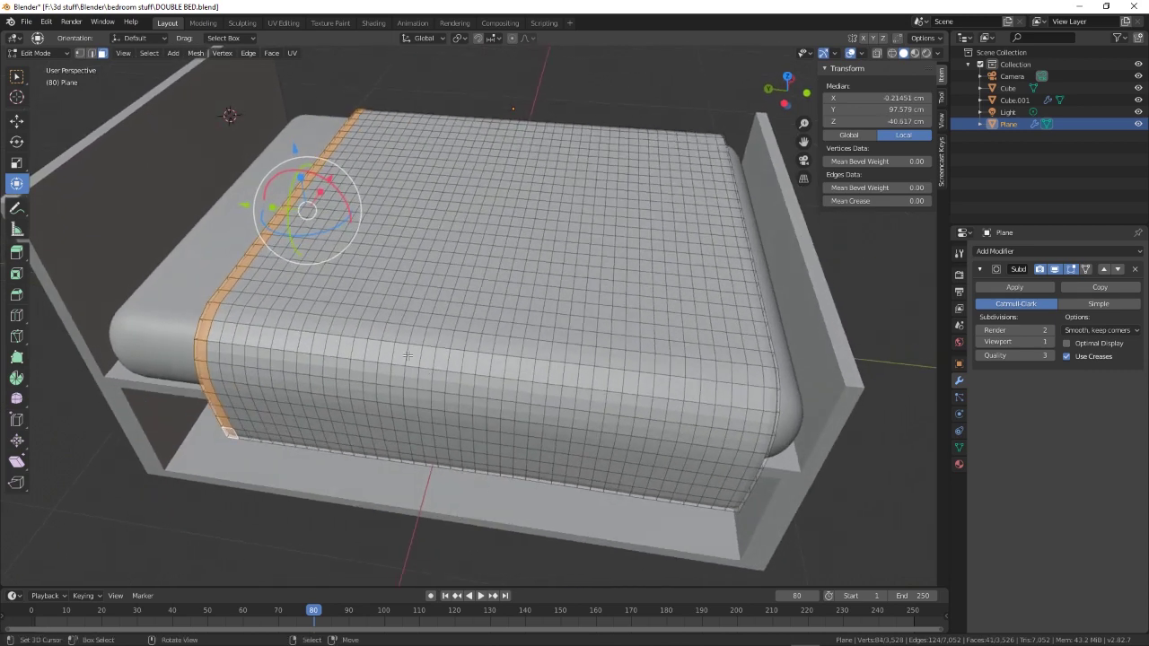
click(16, 254)
click(47, 284)
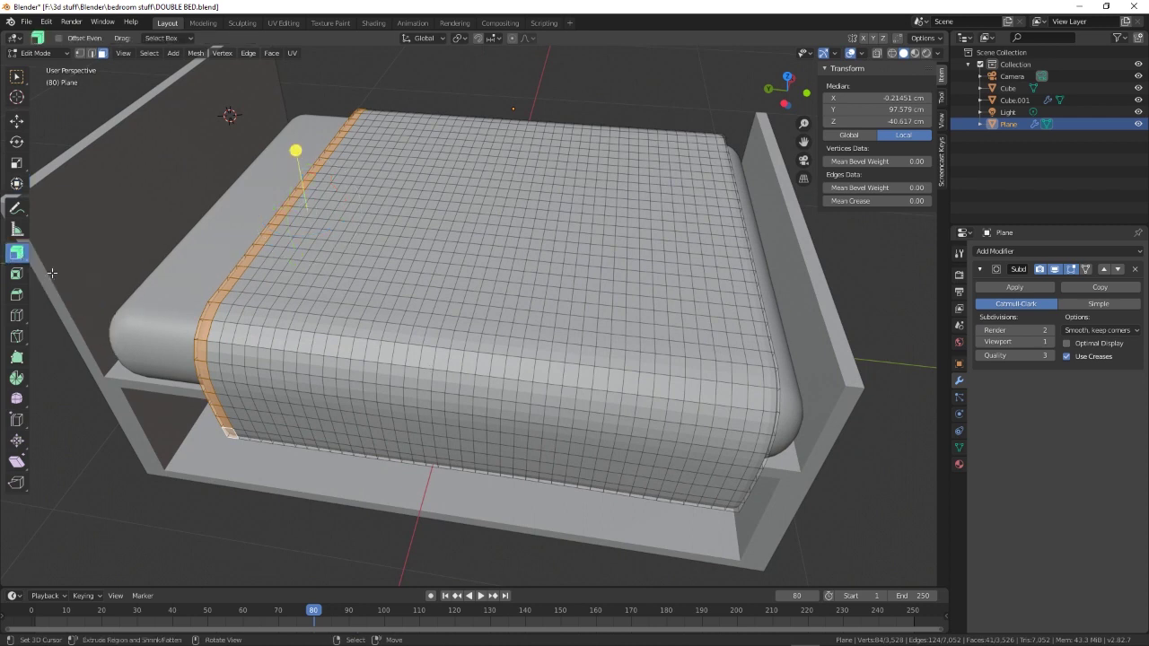
mouse_move(293, 152)
mouse_down()
mouse_move(274, 203)
mouse_move(292, 150)
mouse_up()
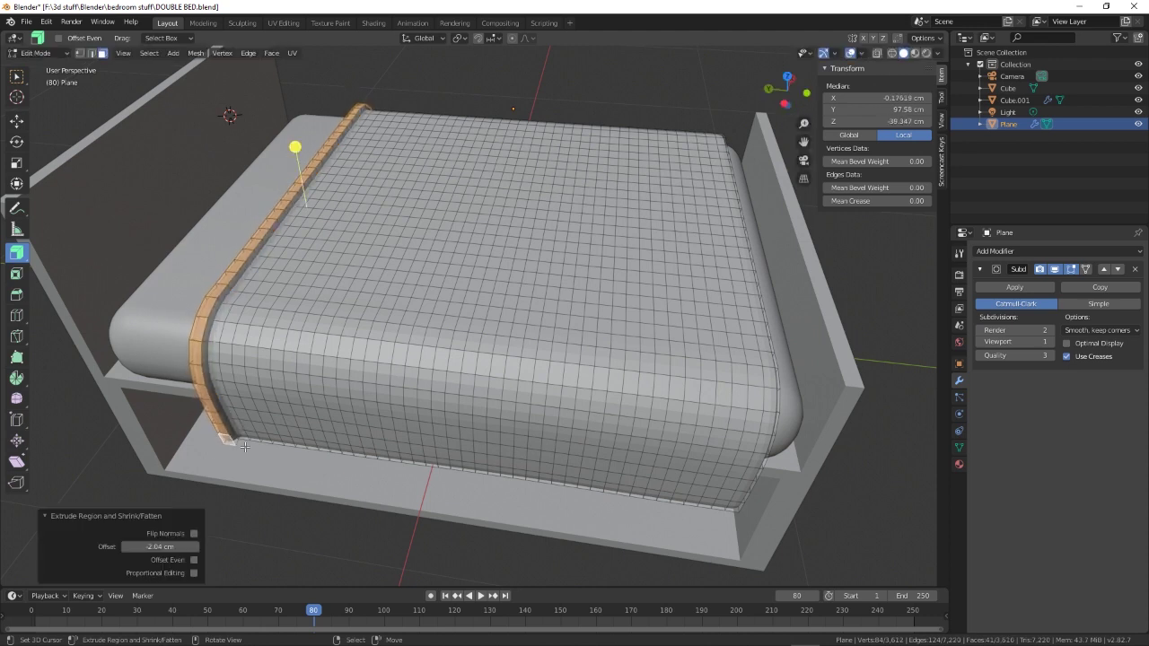
- Select the footboard-facing faces of the raised edge strip, from one hanging corner up the side and onto the blanket's top
click(235, 439)
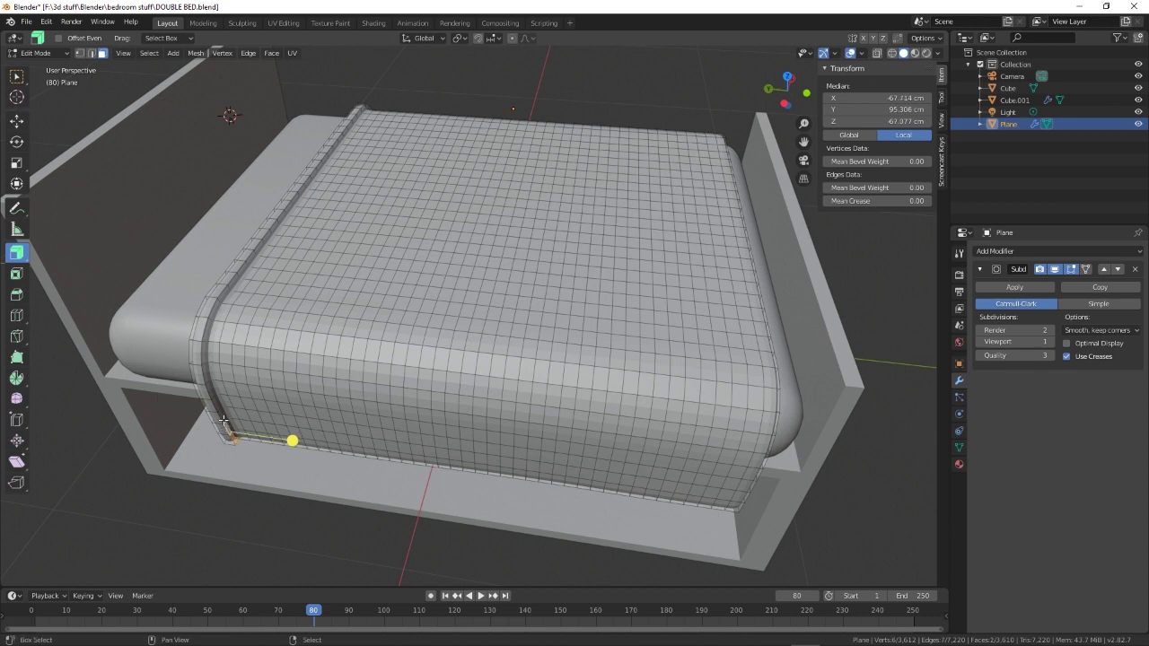
shift+click(217, 406)
shift+click(212, 393)
shift+click(209, 377)
shift+click(207, 364)
shift+click(206, 350)
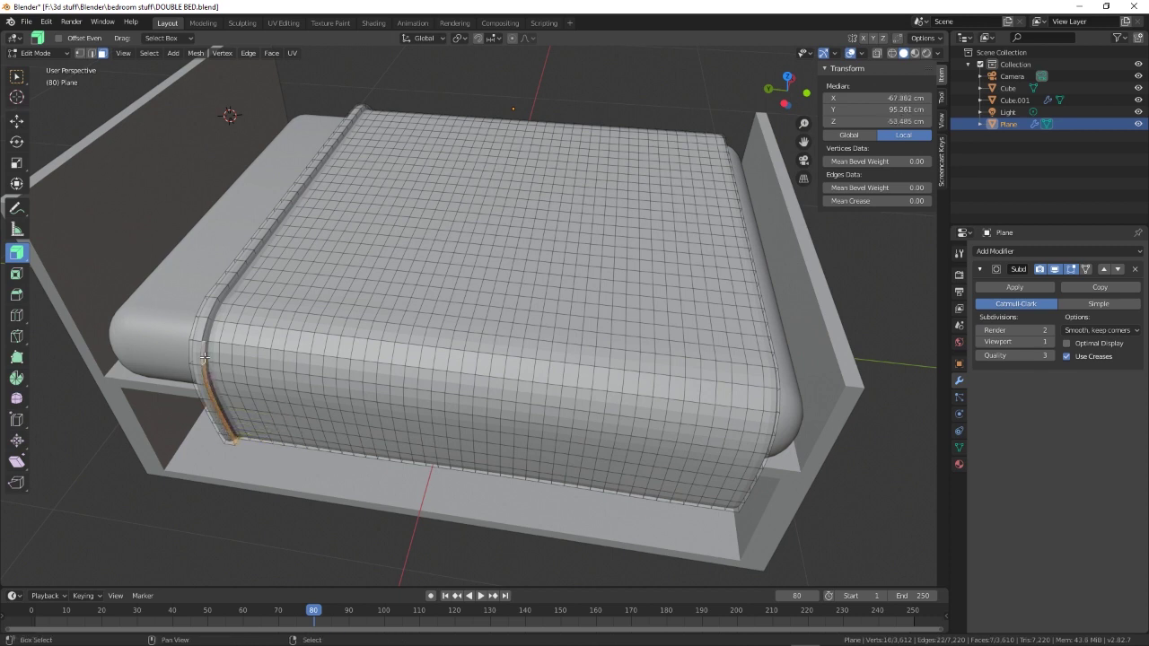
shift+click(204, 337)
shift+click(204, 326)
shift+click(217, 299)
shift+click(225, 286)
shift+click(237, 271)
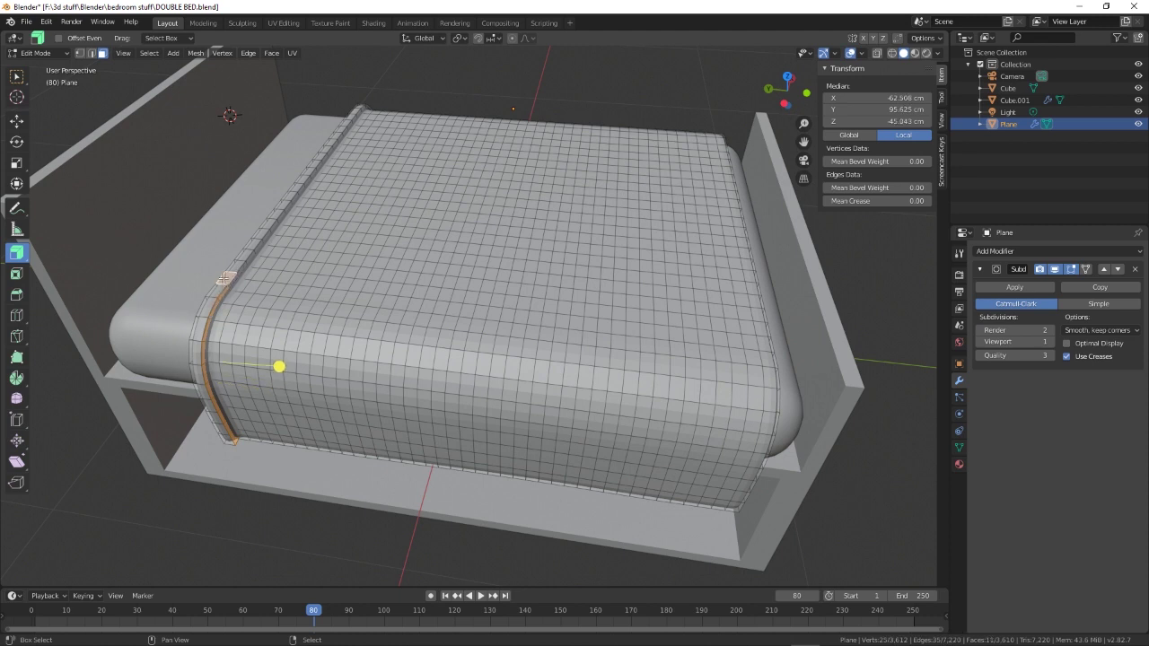
shift+click(223, 279)
shift+click(232, 281)
shift+click(241, 264)
shift+click(248, 257)
shift+click(245, 254)
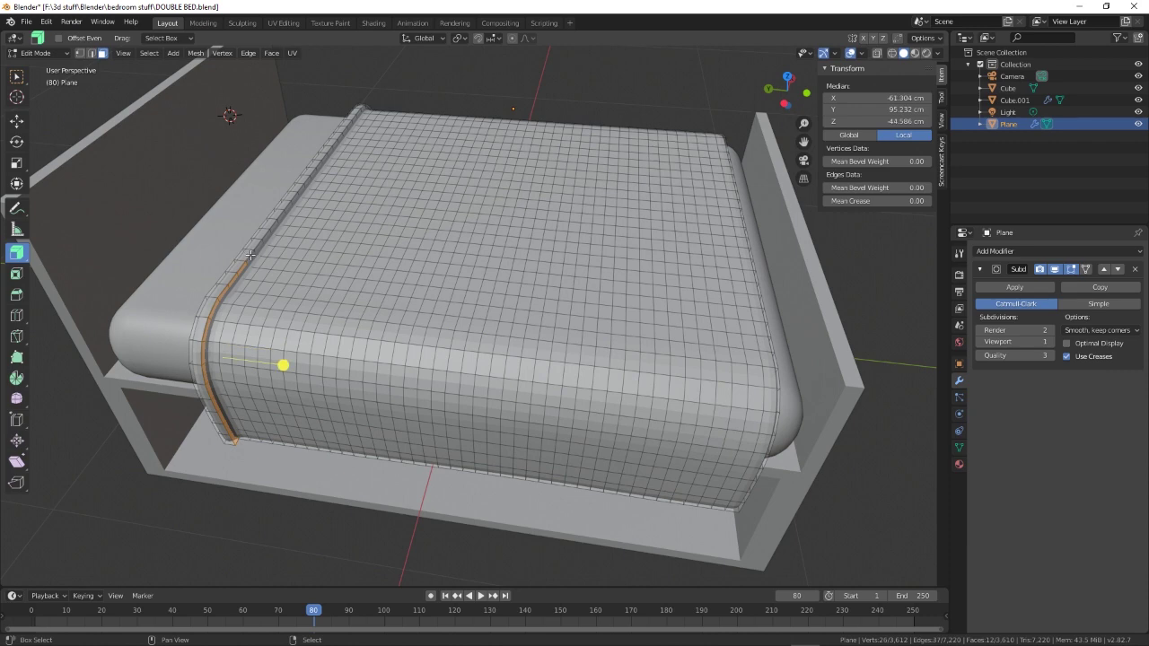
shift+click(252, 251)
shift+click(255, 244)
shift+click(257, 243)
shift+click(258, 244)
- Extend the face selection along the raised strip across the blanket's top towards the opposite rounded corner
middle_drag(257, 244, 354, 197)
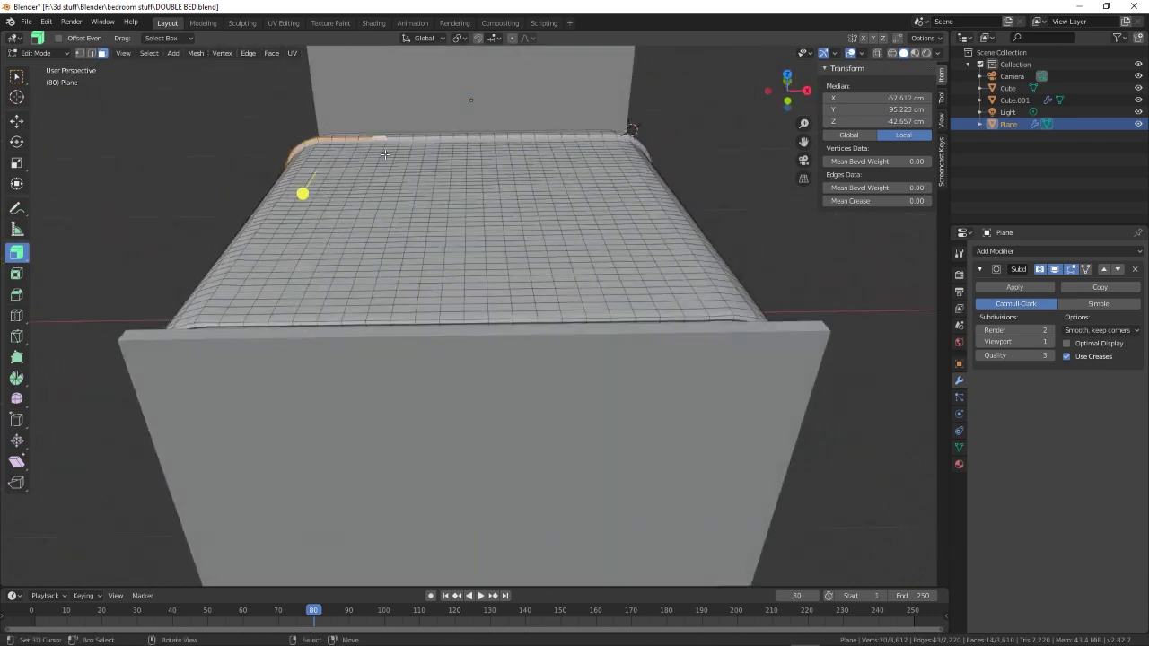
scroll(384, 154, down, 2)
scroll(384, 154, up, 5)
shift+middle_drag(385, 154, 415, 340)
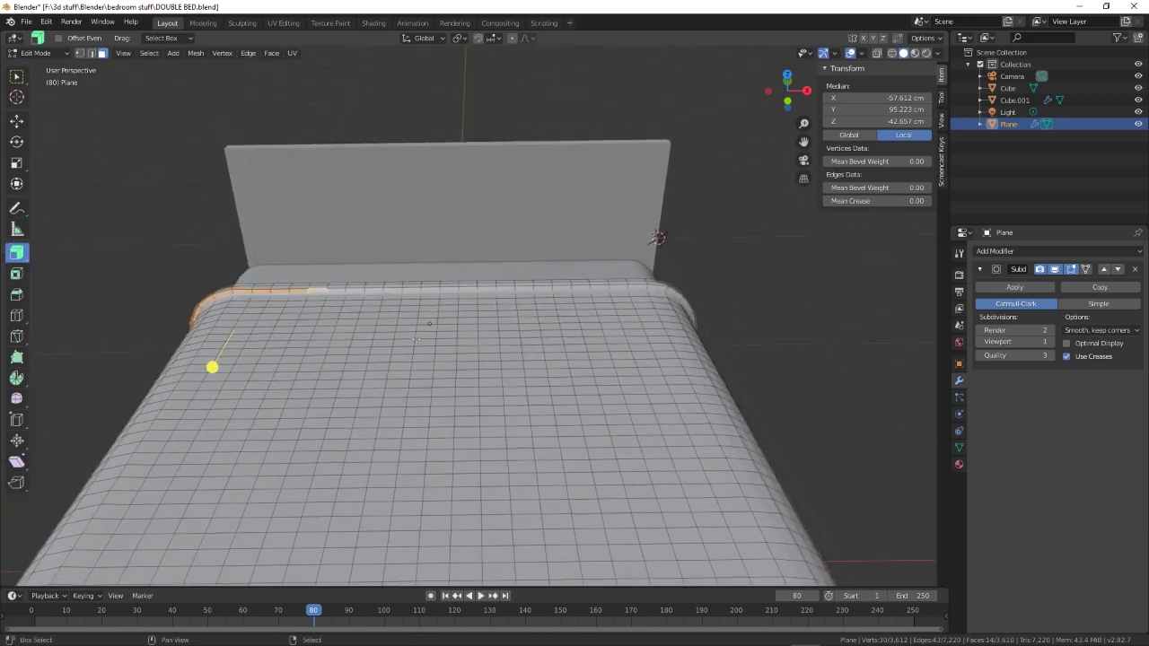
scroll(416, 340, up, 4)
shift+click(150, 253)
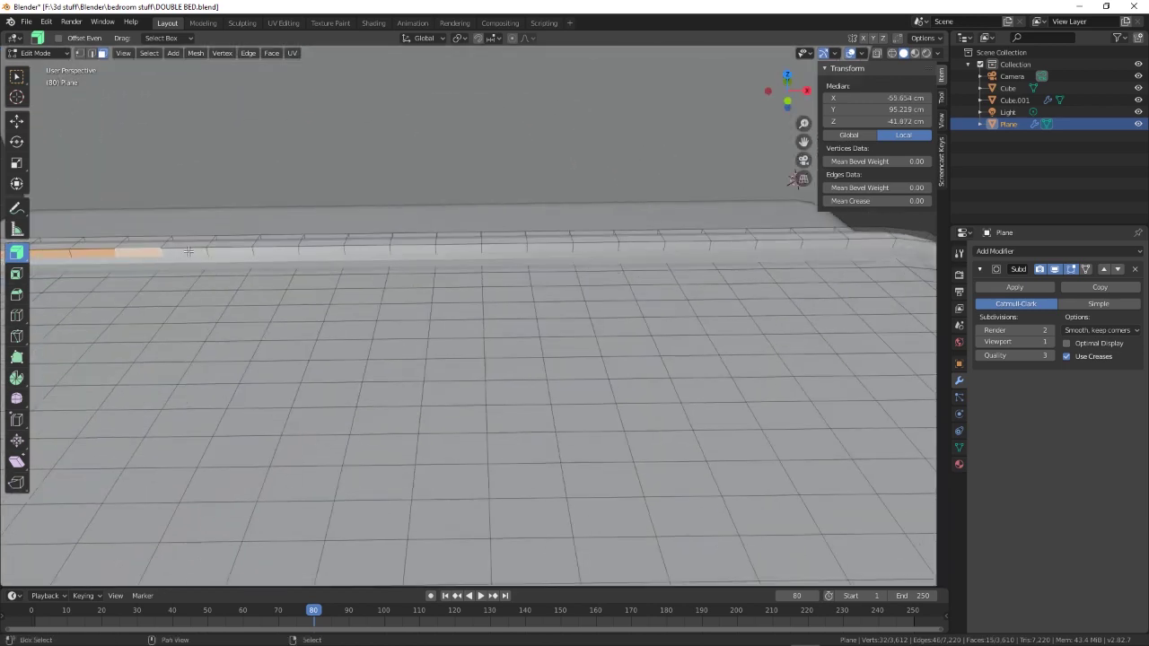
shift+click(185, 251)
shift+click(231, 251)
shift+click(277, 251)
shift+click(323, 250)
shift+click(368, 251)
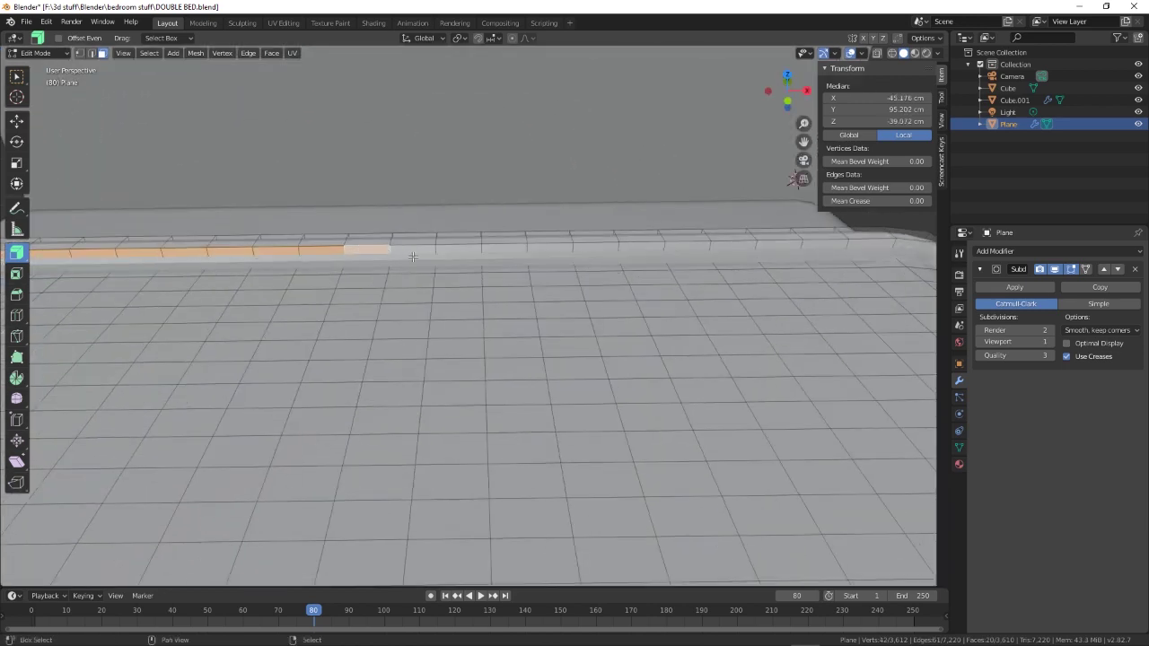
shift+click(413, 252)
shift+click(459, 251)
shift+click(505, 250)
shift+click(551, 249)
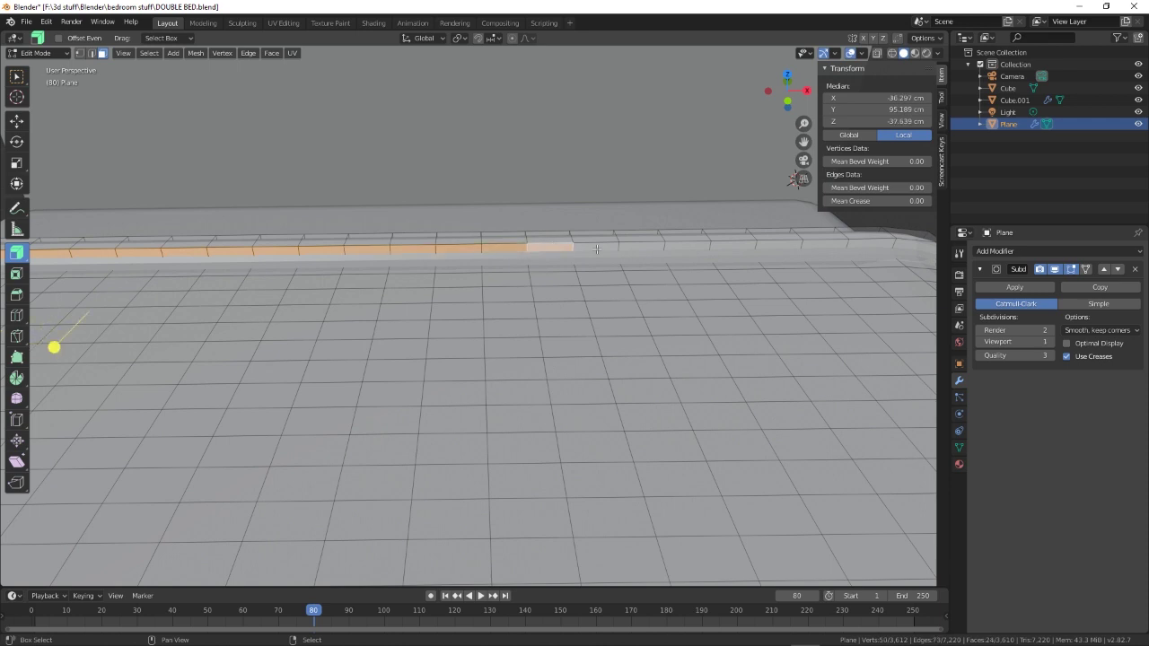
shift+click(596, 248)
shift+click(641, 248)
shift+click(687, 247)
shift+click(733, 246)
shift+click(777, 245)
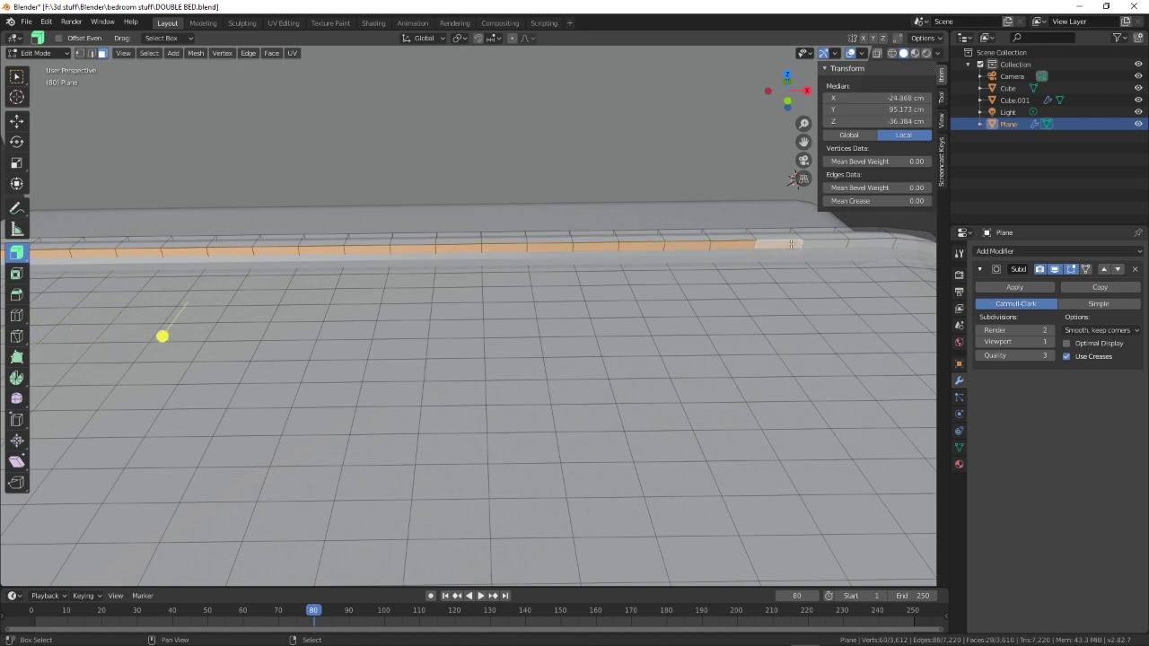
shift+click(823, 244)
shift+click(868, 243)
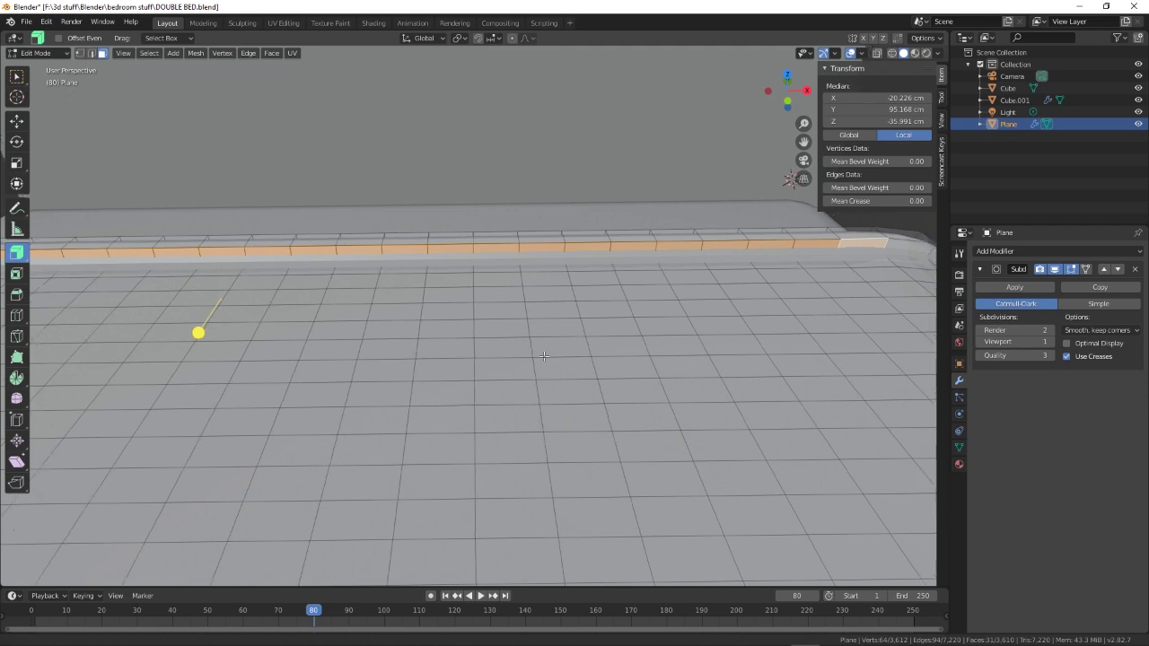
- Continue the face selection around the opposite rounded corner and down the raised strip to its hanging end
middle_drag(544, 357, 642, 270)
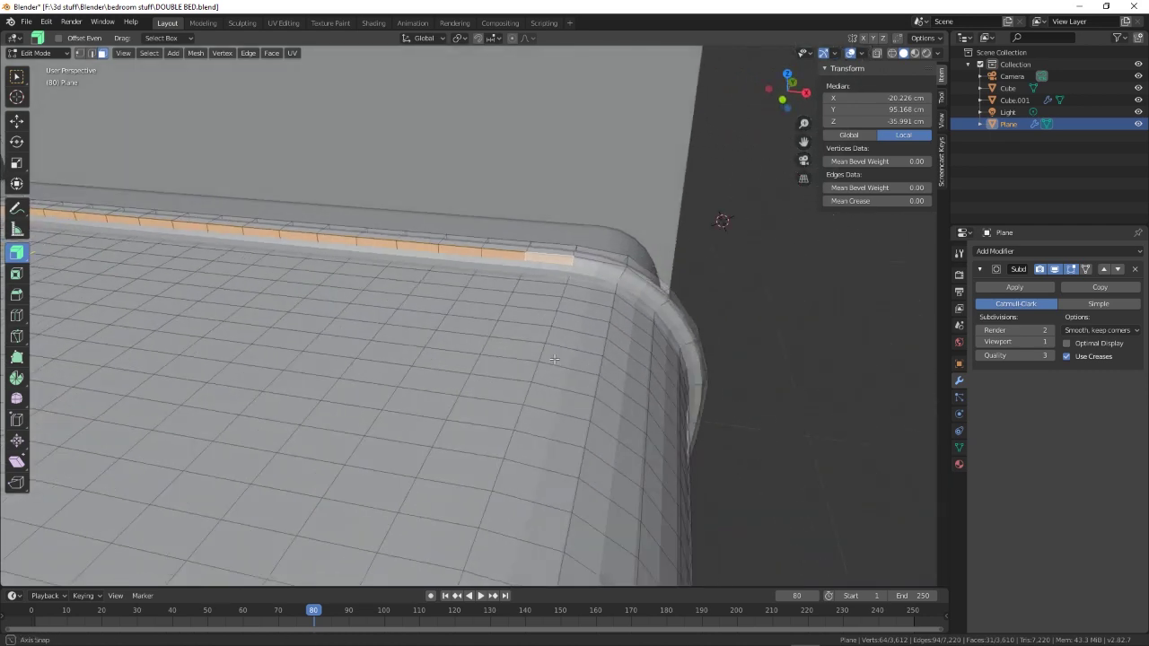
shift+click(599, 265)
shift+click(646, 286)
shift+click(678, 322)
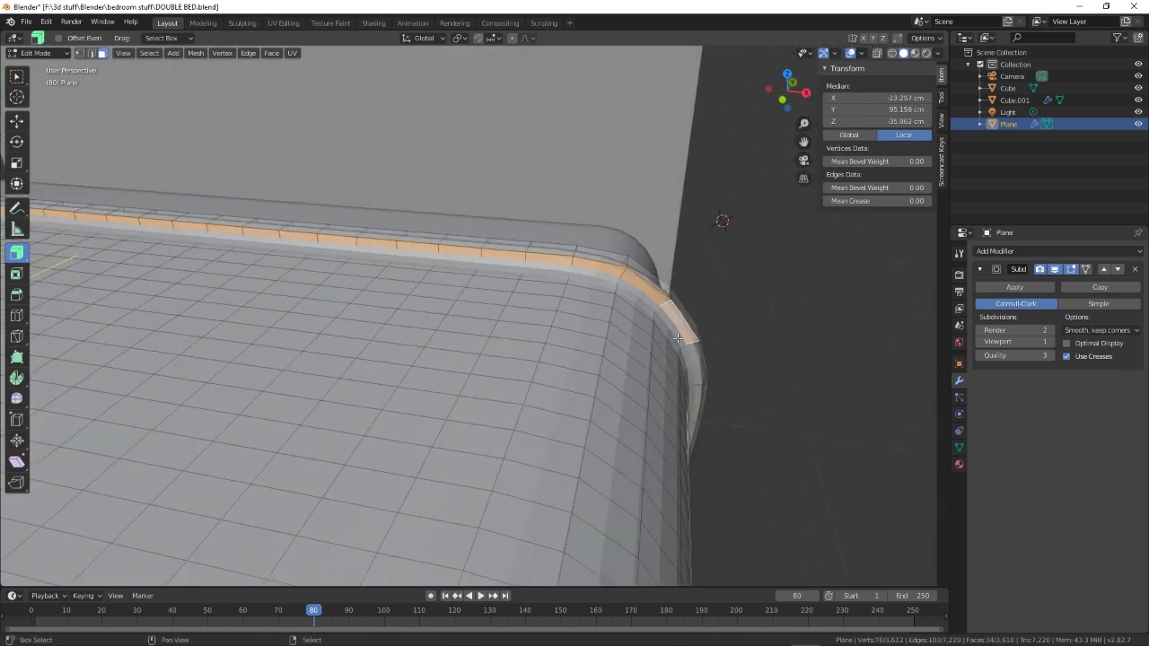
shift+click(694, 363)
middle_drag(693, 363, 431, 152)
shift+click(582, 231)
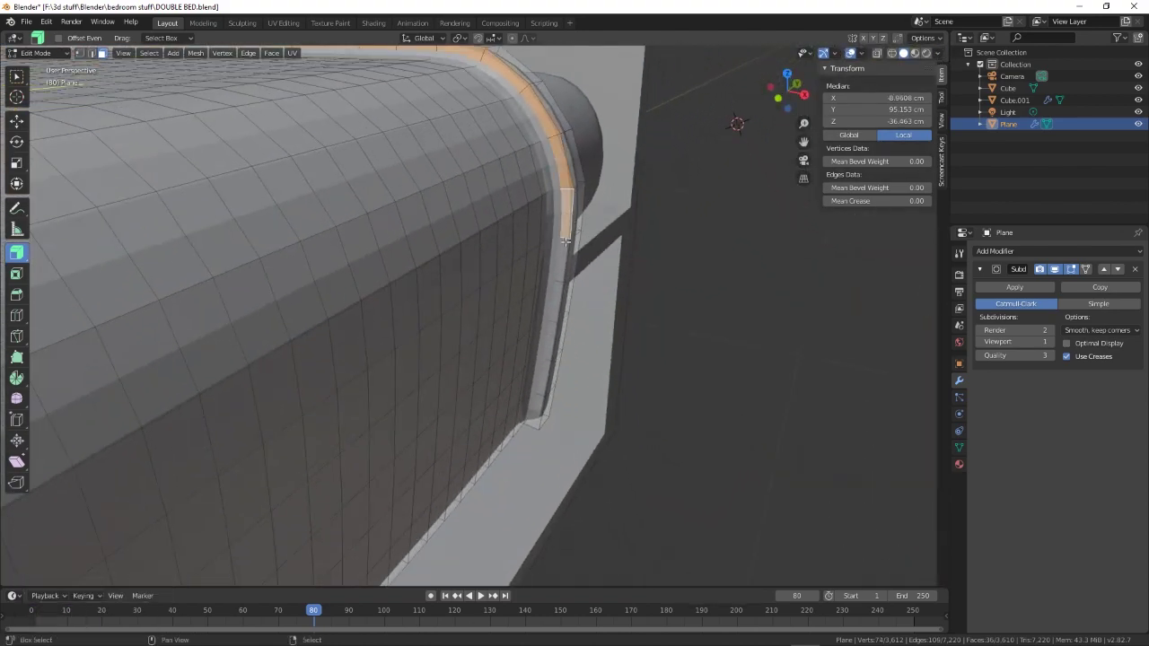
shift+click(562, 279)
shift+click(560, 301)
shift+click(553, 334)
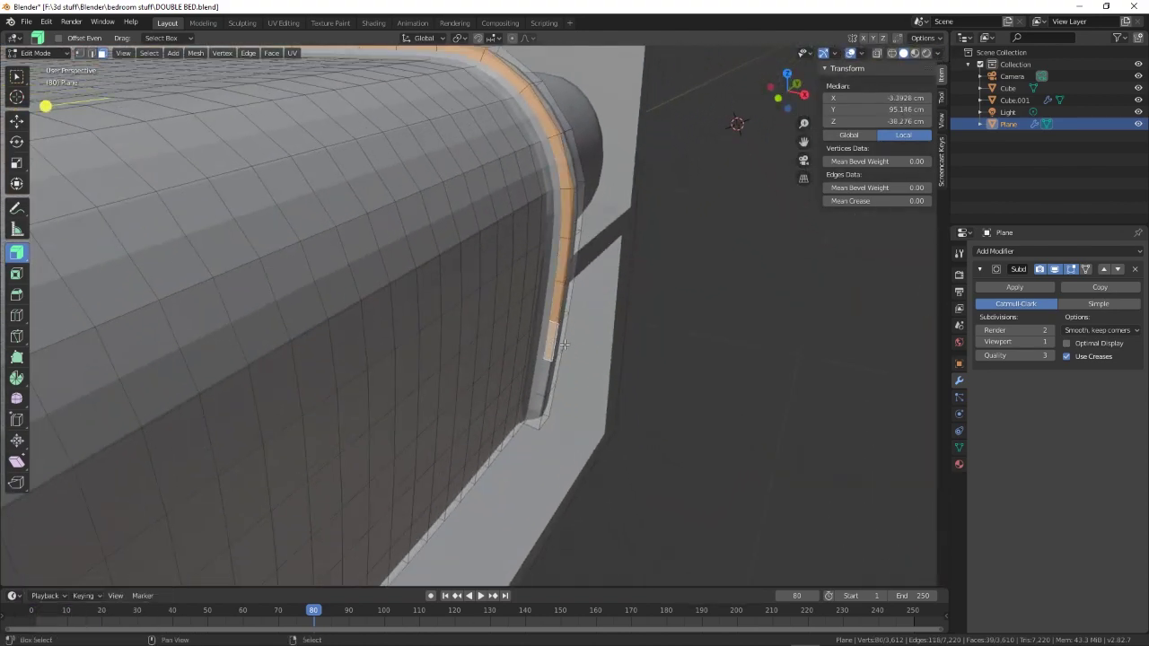
shift+click(546, 377)
shift+click(541, 406)
scroll(566, 435, down, 5)
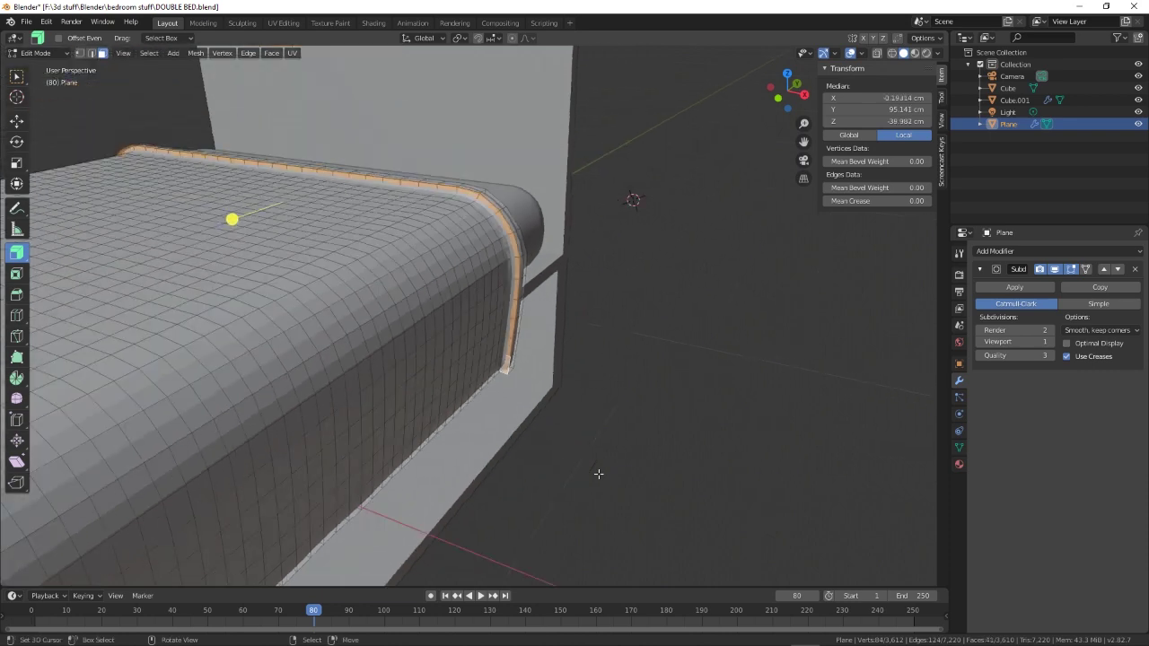
- Extrude the selected faces towards the footboard in two segments, the second about 22 cm long, to form the folded-over layer
middle_drag(598, 469, 544, 301)
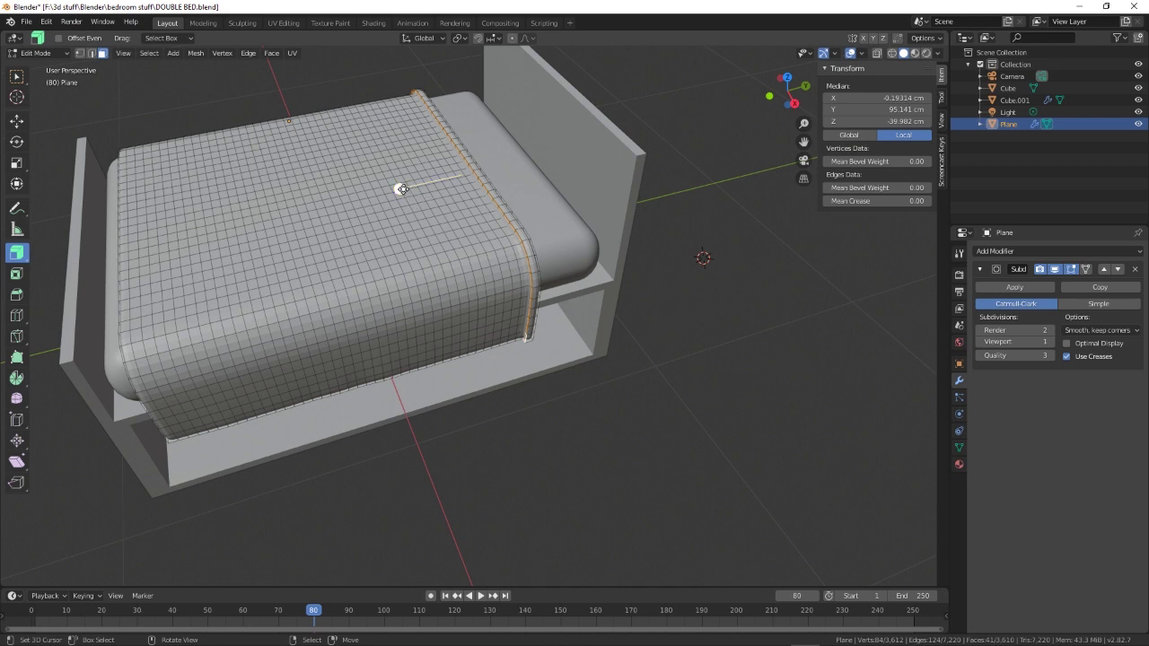
drag(400, 189, 427, 165)
drag(377, 194, 456, 156)
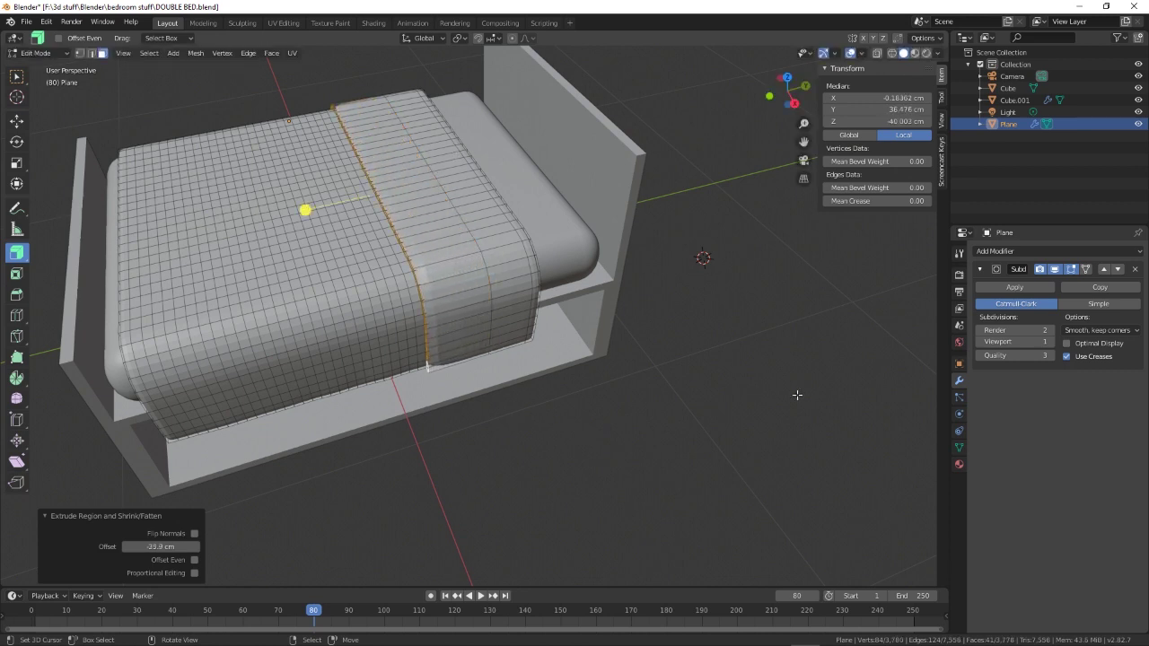
- In Object Mode, shade the blanket smooth and move it about -6.26 cm along Y towards the footboard
middle_drag(731, 395, 579, 468)
key(Tab)
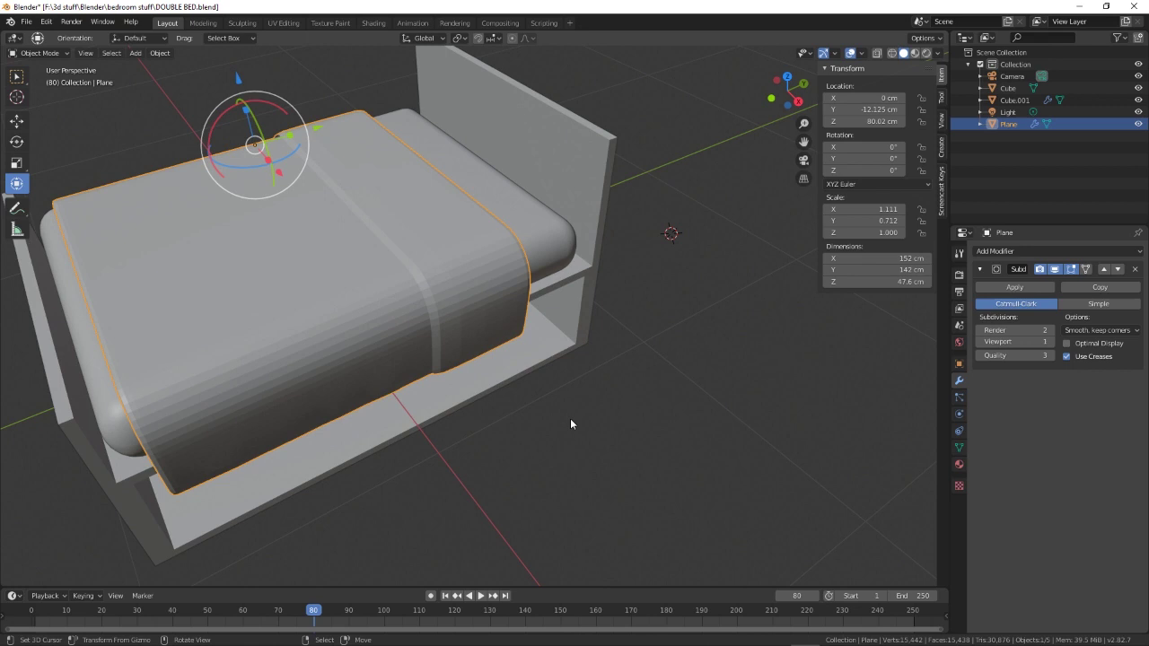
right_click(696, 406)
click(692, 406)
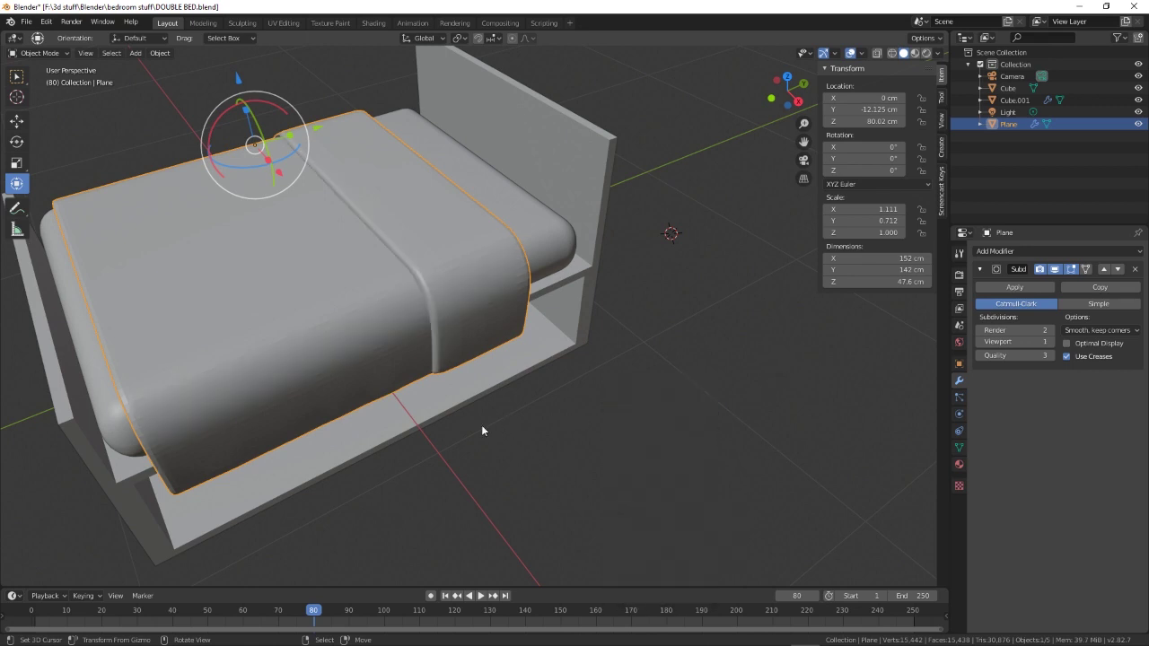
drag(328, 129, 307, 135)
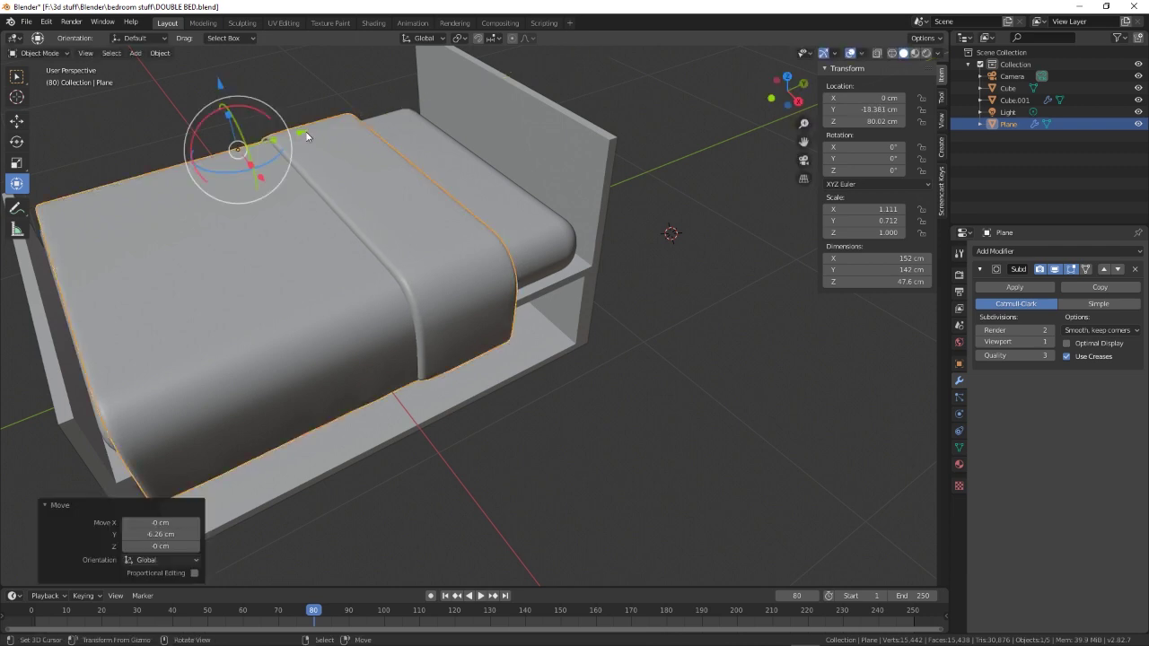
- Add a cube and move it about 209 cm along X, clear of the bed
middle_drag(676, 399, 491, 367)
scroll(525, 384, down, 4)
middle_drag(592, 363, 449, 342)
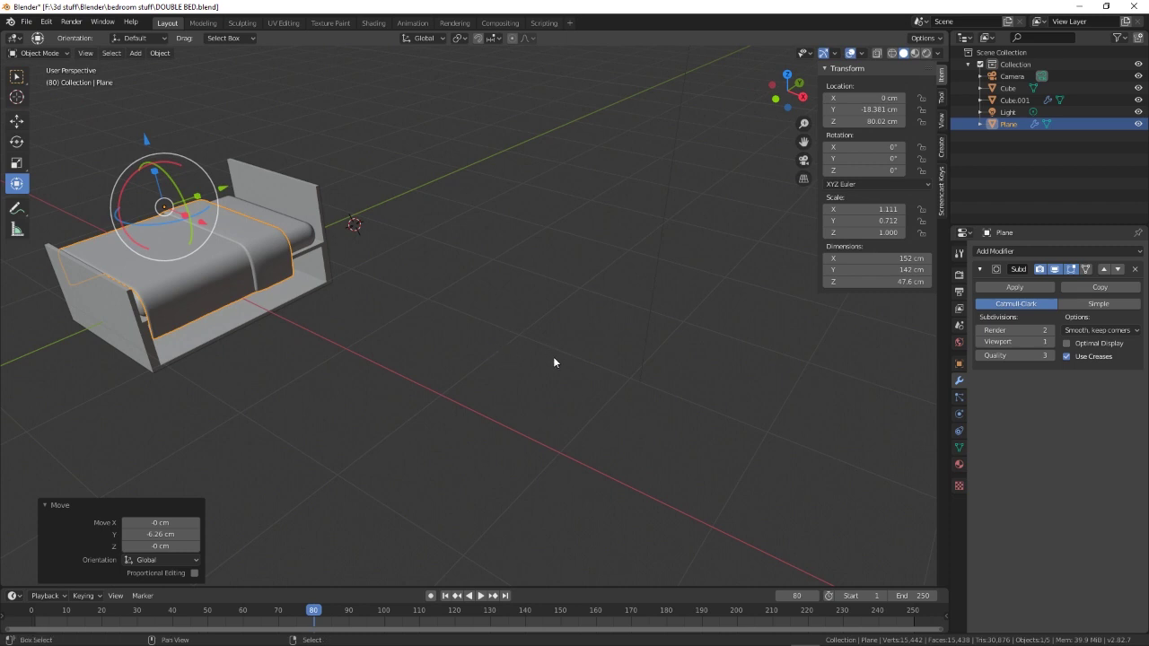
key(shift+a)
mouse_move(553, 356)
click(598, 369)
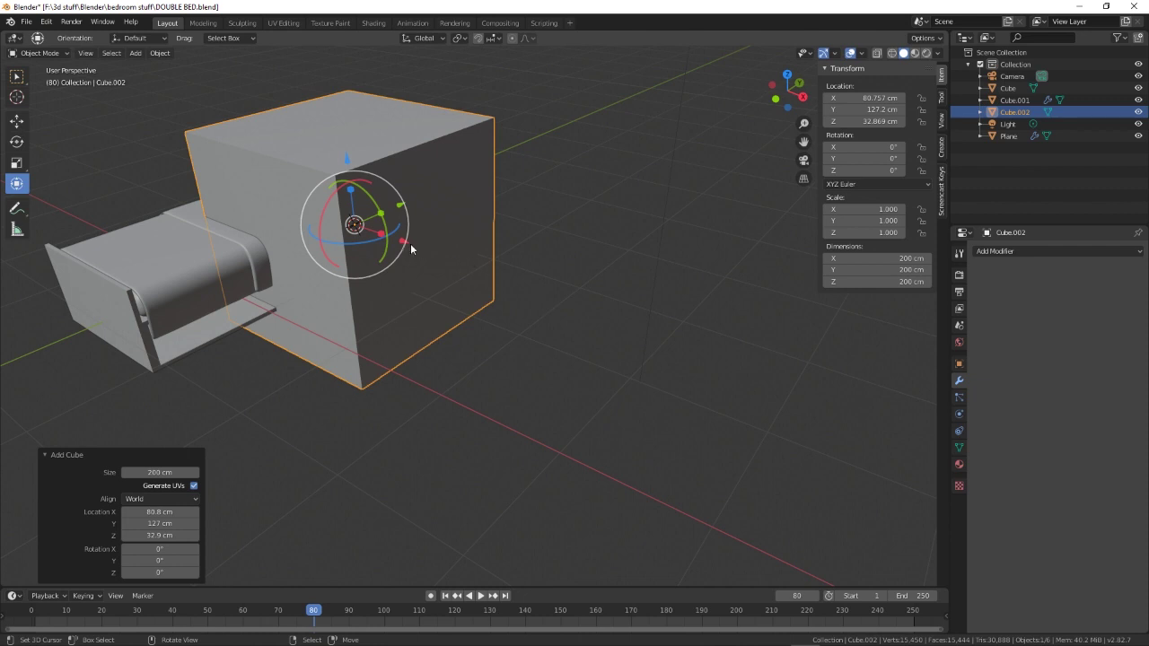
drag(403, 242, 781, 362)
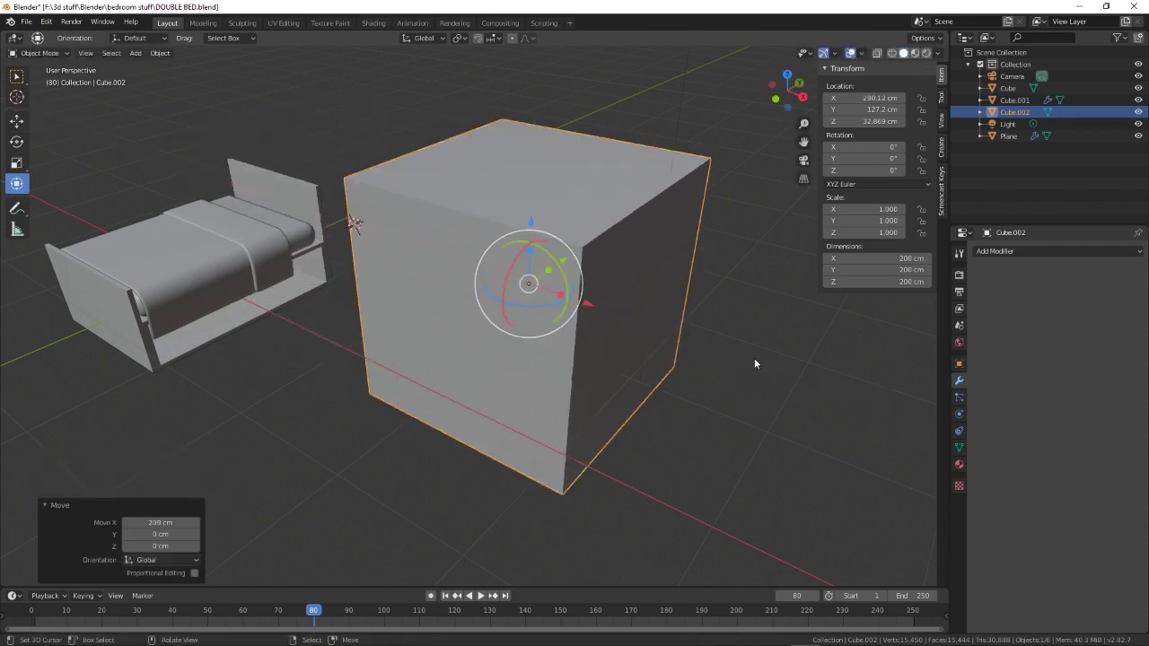
- Scale the cube along Z by 0.03 to flatten it into a thin slab
key(s)
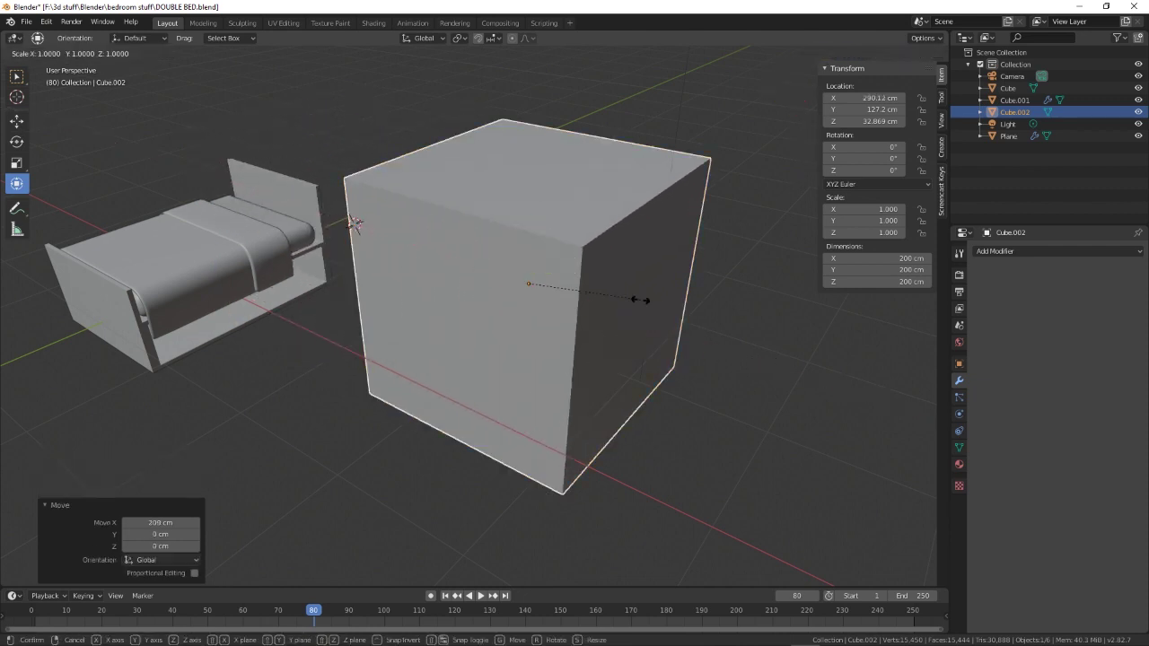
text(z0.03)
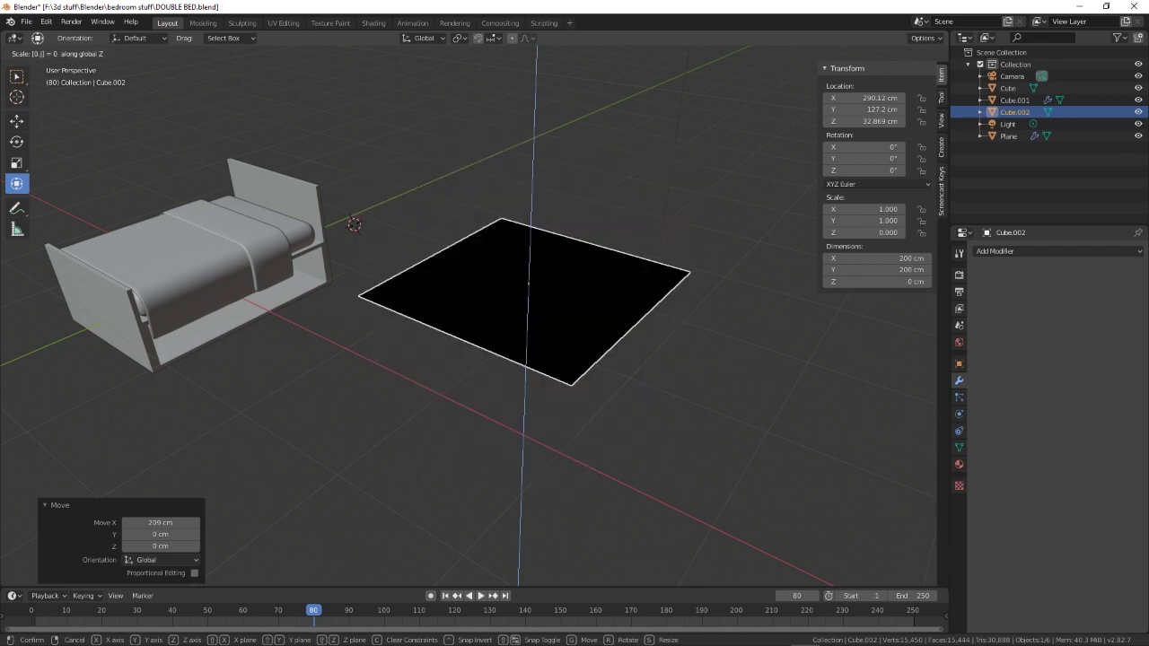
key(Return)
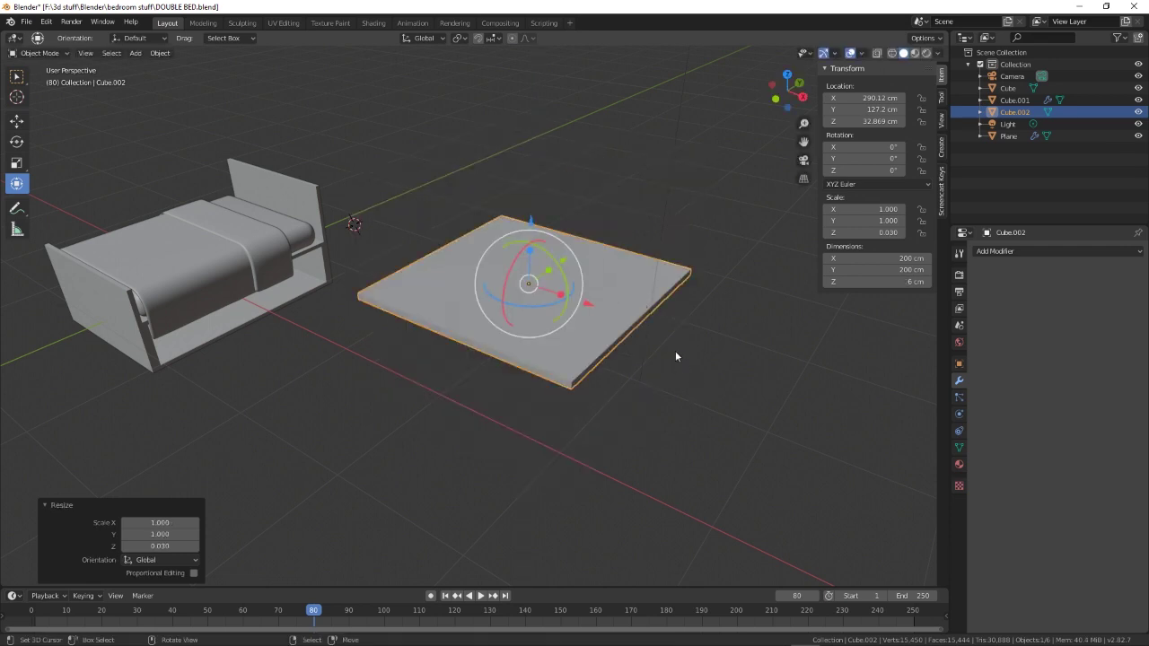
- In Edit Mode, add 30 evenly spaced loop cuts to the slab, dividing it along its X direction
key(Tab)
scroll(664, 350, up, 3)
key(ctrl+r)
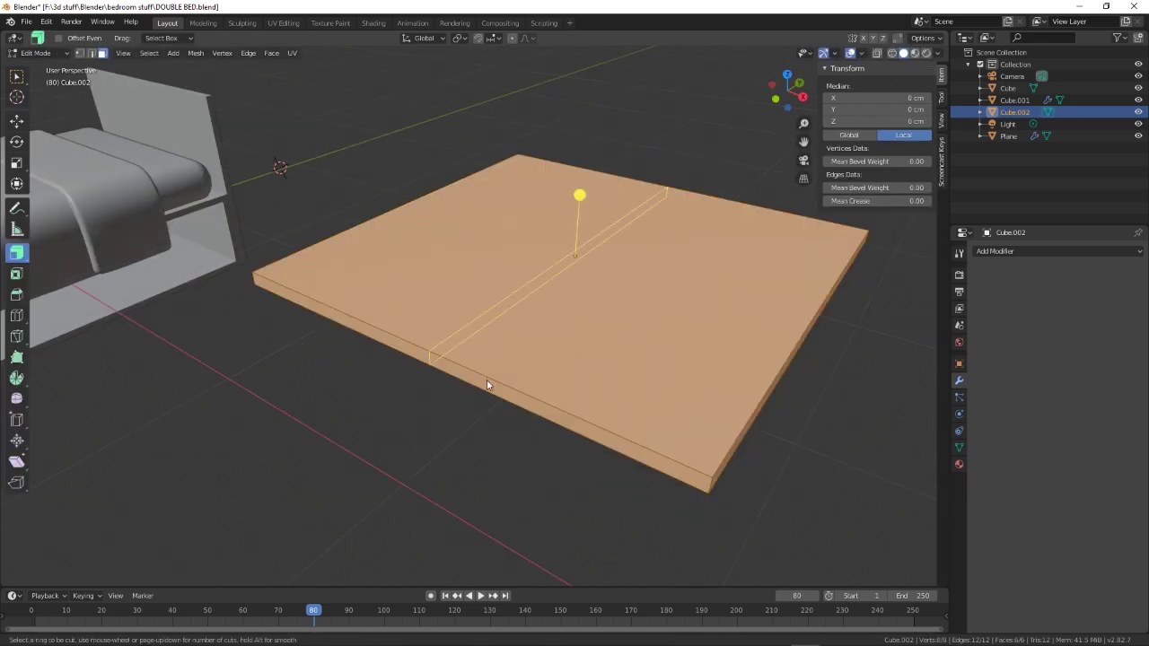
scroll(489, 377, up, 11)
scroll(490, 376, up, 16)
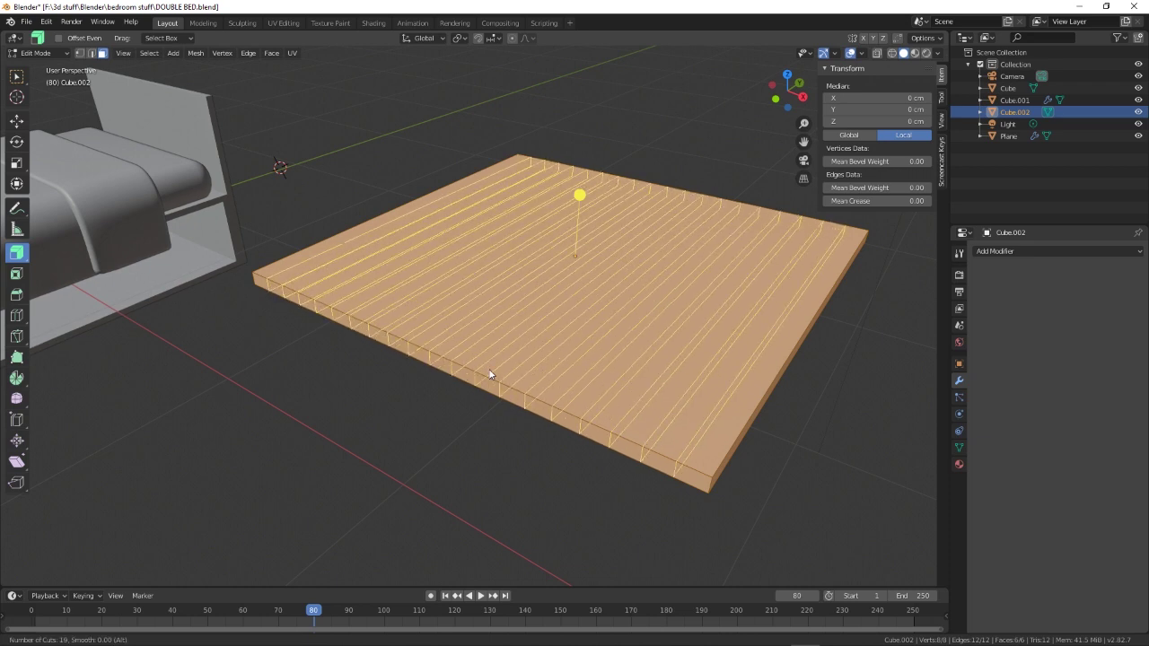
scroll(490, 375, up, 2)
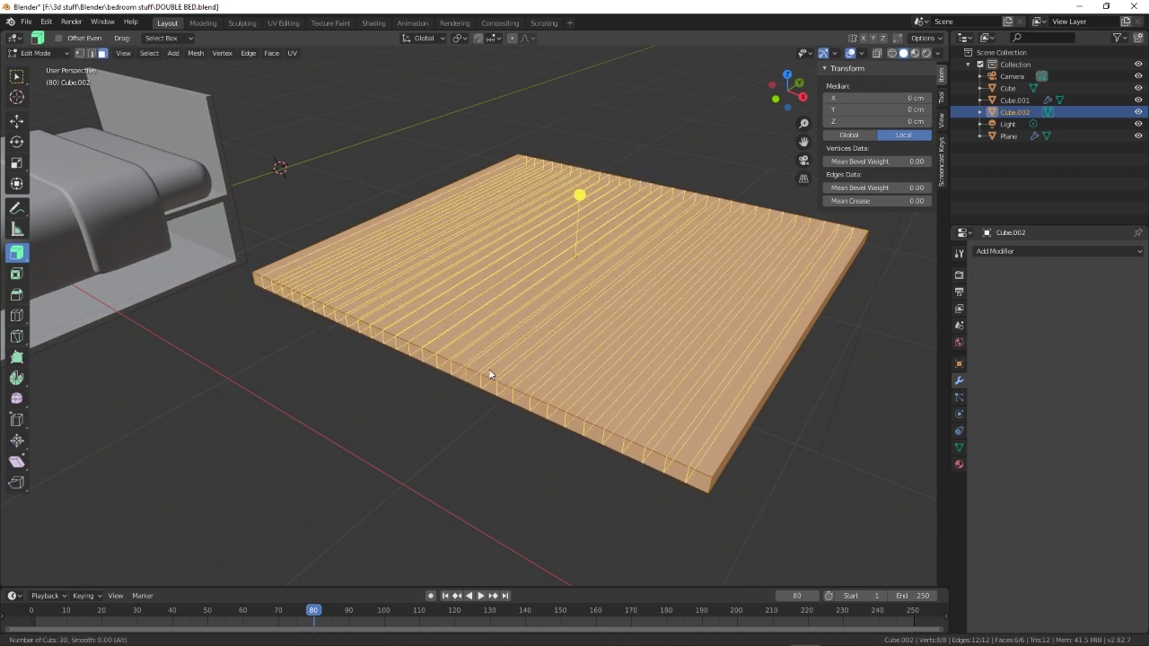
click(490, 375)
right_click(489, 376)
- Add 30 evenly spaced loop cuts in the perpendicular direction to divide the slab into a grid
key(ctrl+r)
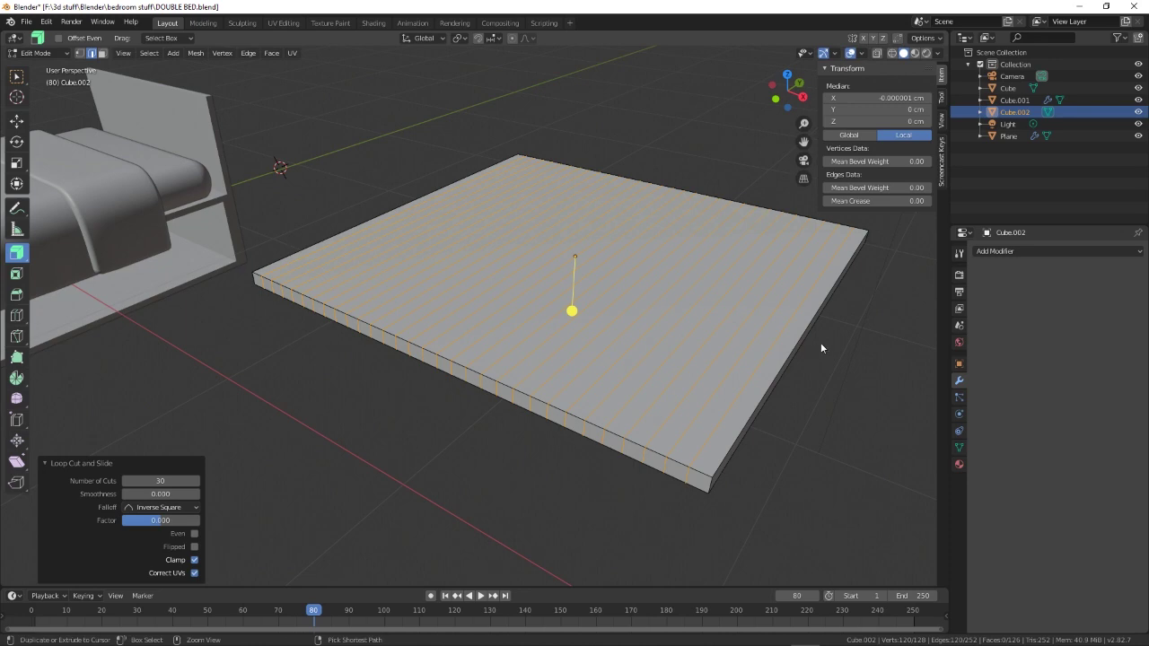
scroll(817, 352, up, 14)
scroll(817, 355, up, 10)
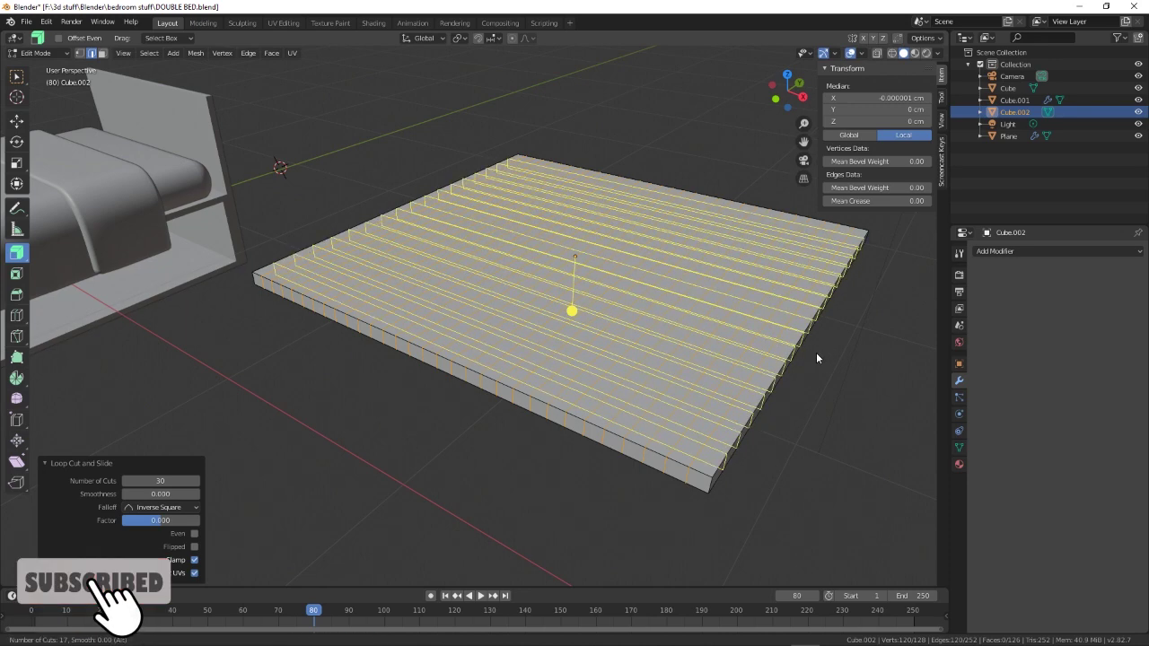
scroll(816, 352, up, 3)
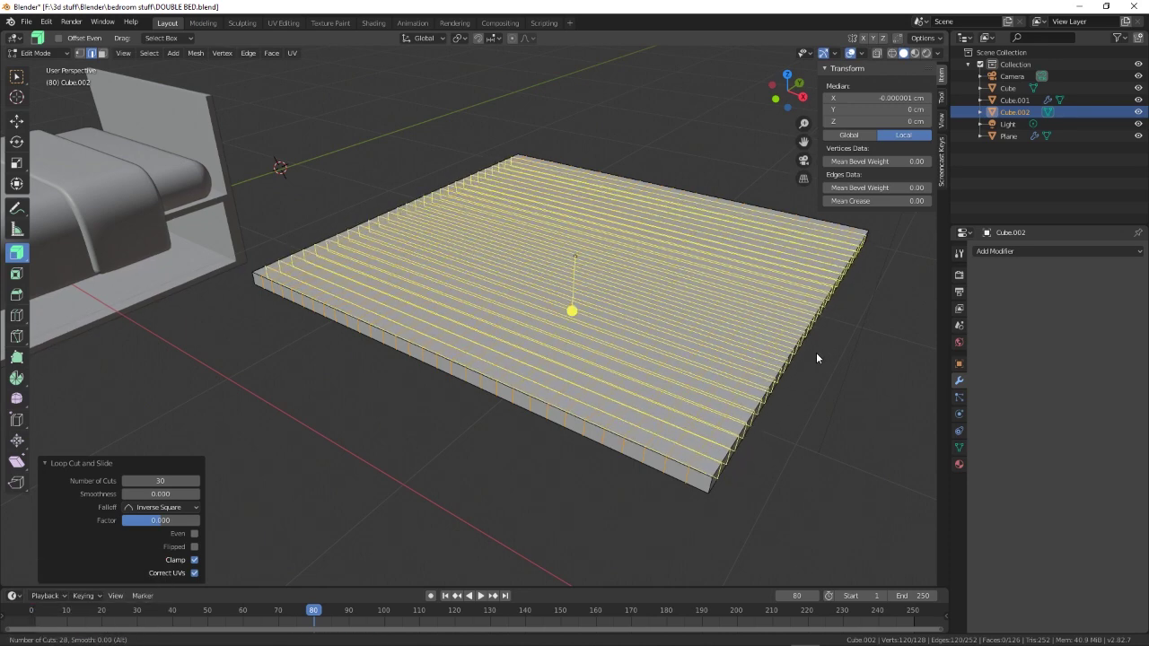
click(816, 352)
right_click(816, 352)
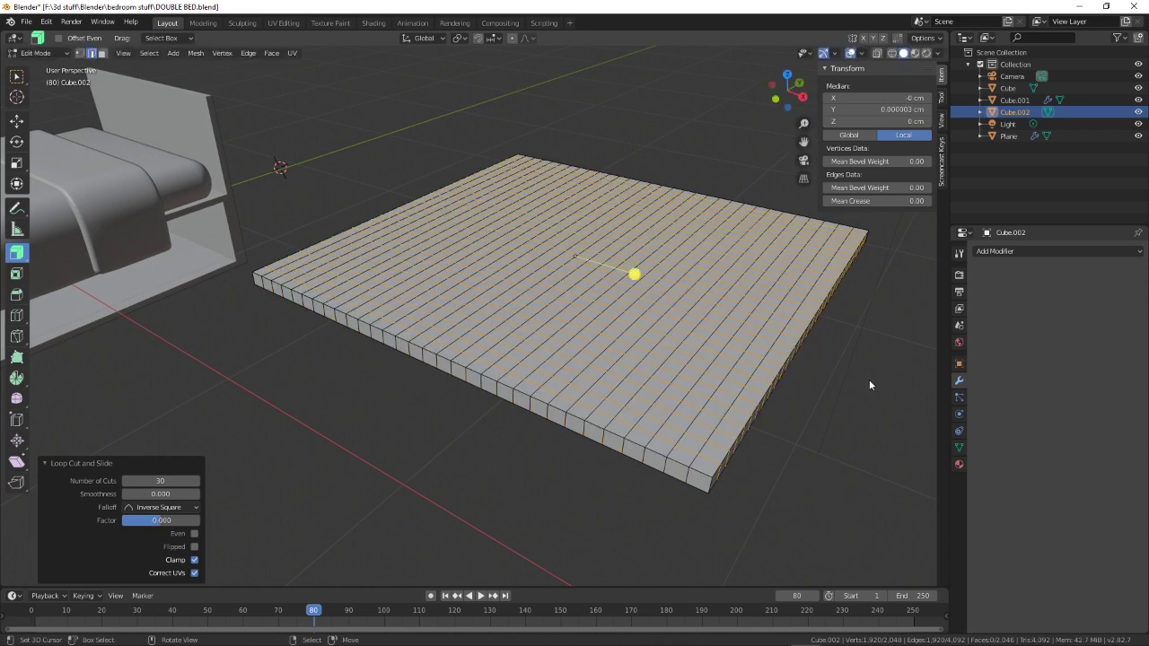
click(714, 483)
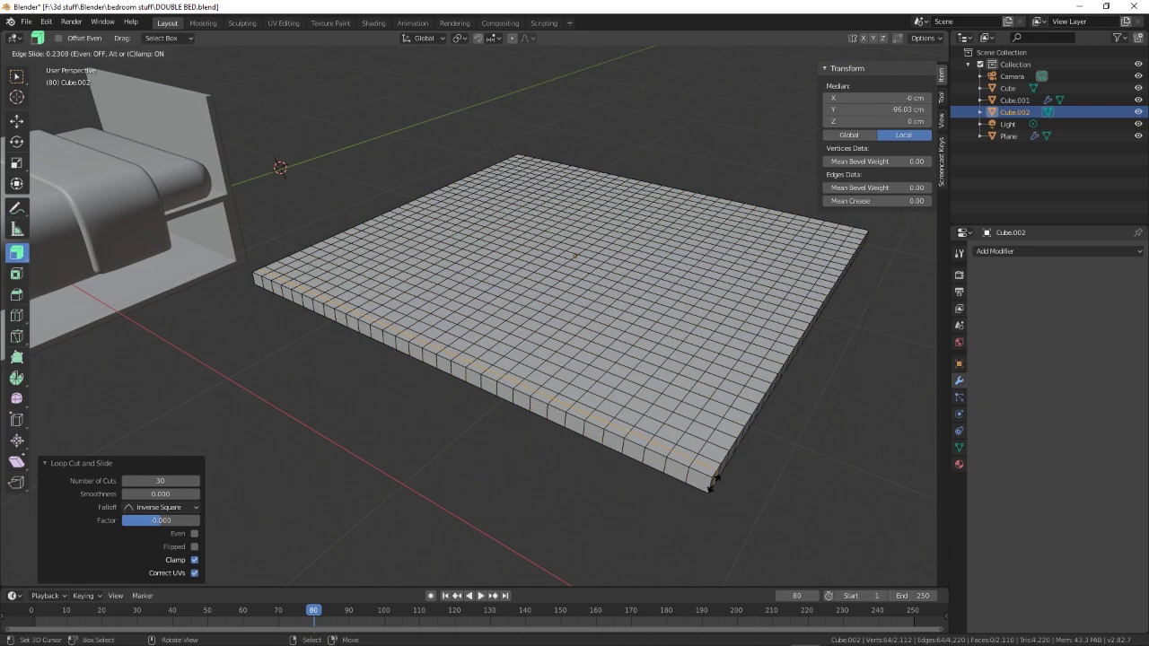
key(ctrl)
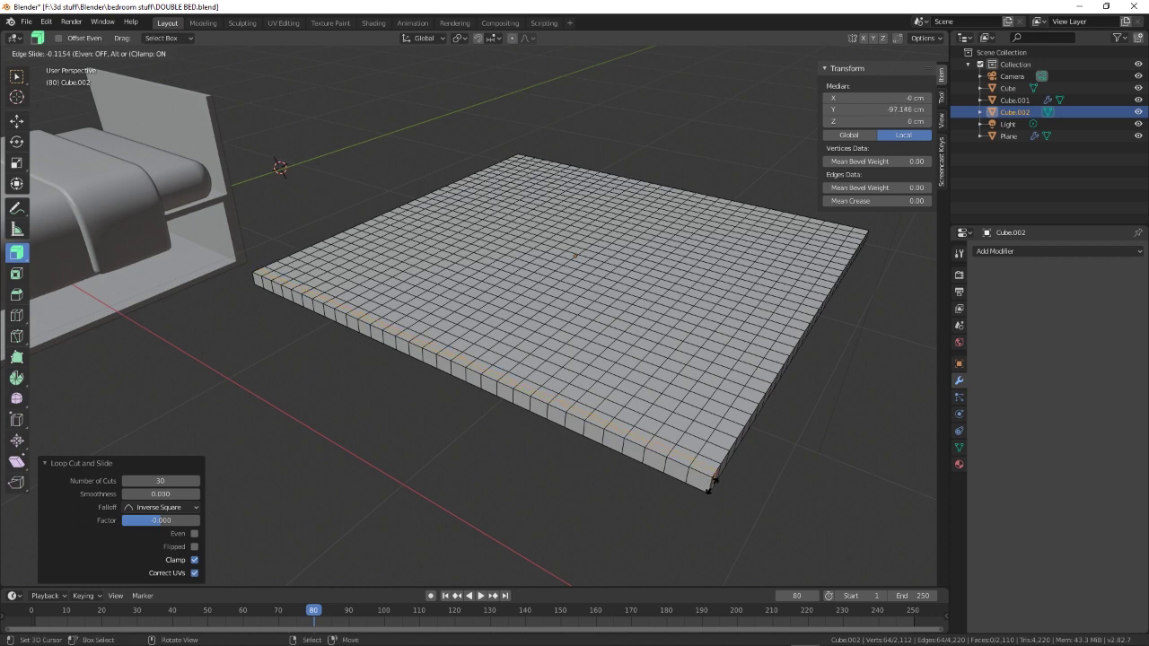
click(715, 484)
key(ctrl+z)
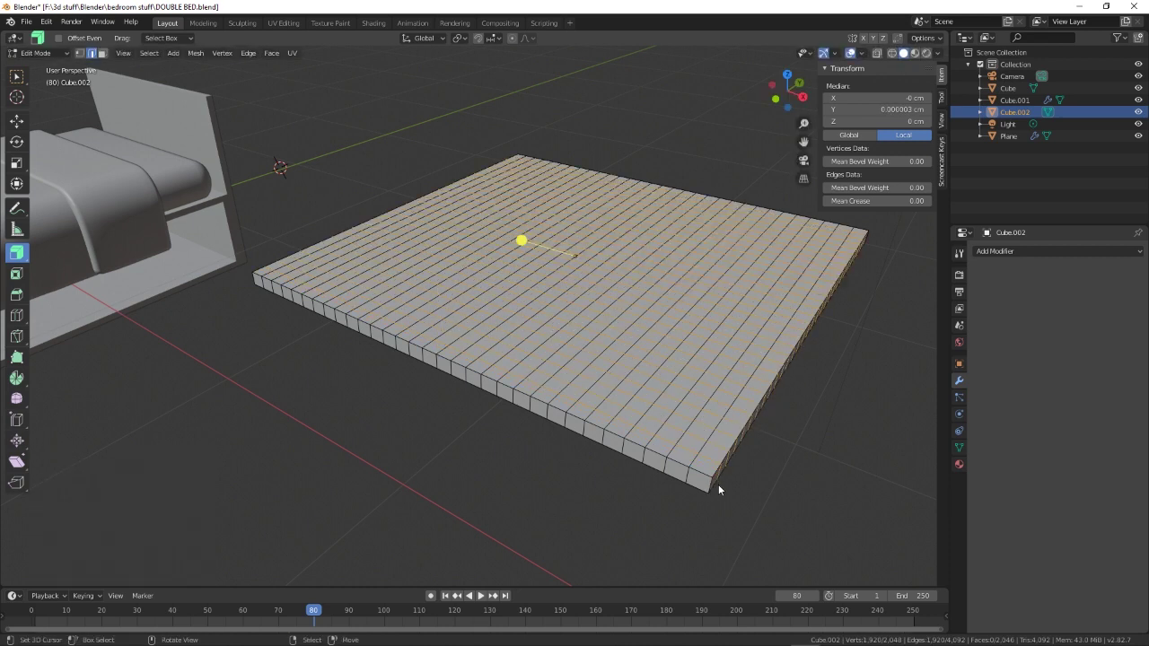
- Add one centred loop cut around the slab's thin sides, splitting its thickness, and return to Object Mode
click(710, 487)
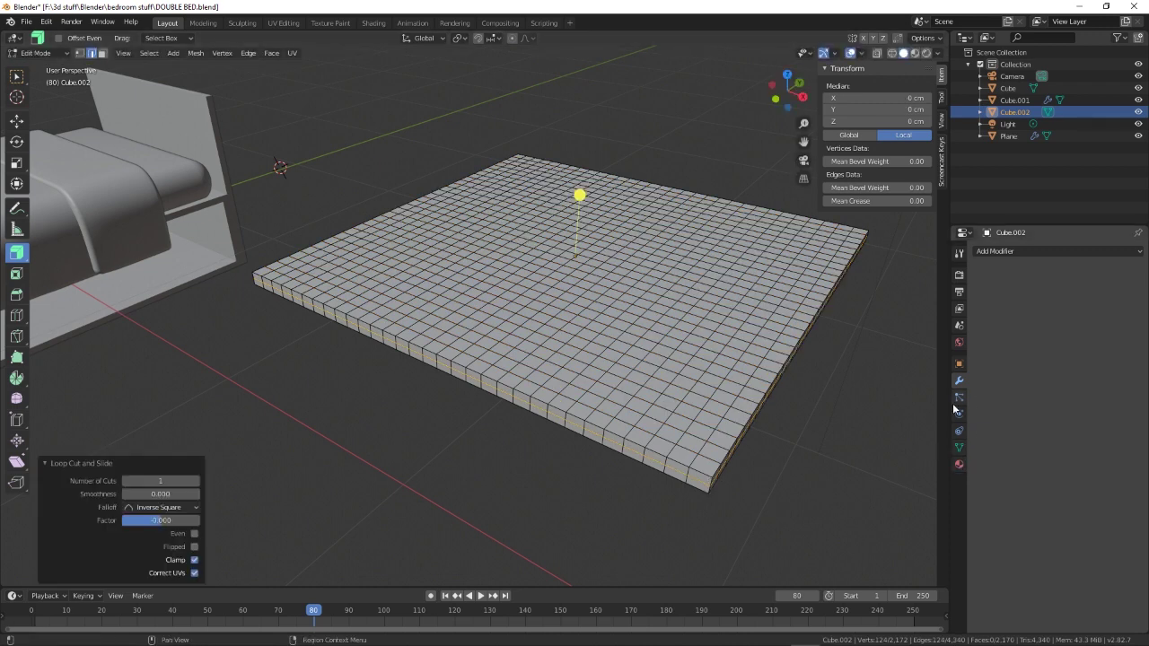
key(Tab)
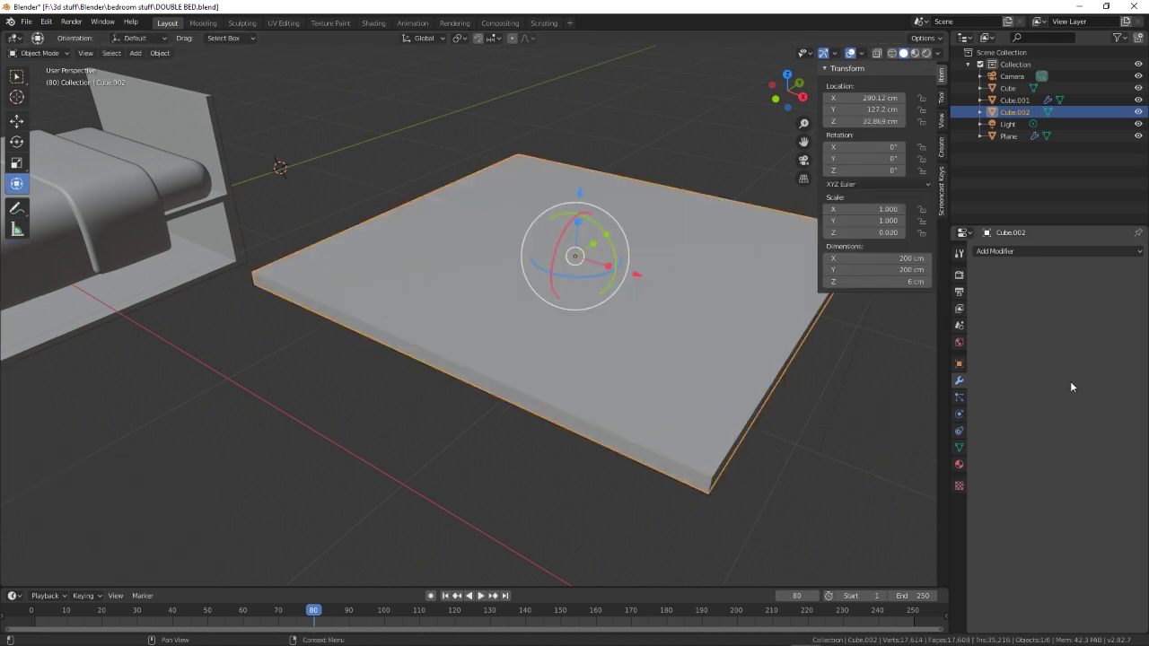
- Enable Cloth physics on the slab and set the timeline back to frame 1
click(959, 432)
click(960, 415)
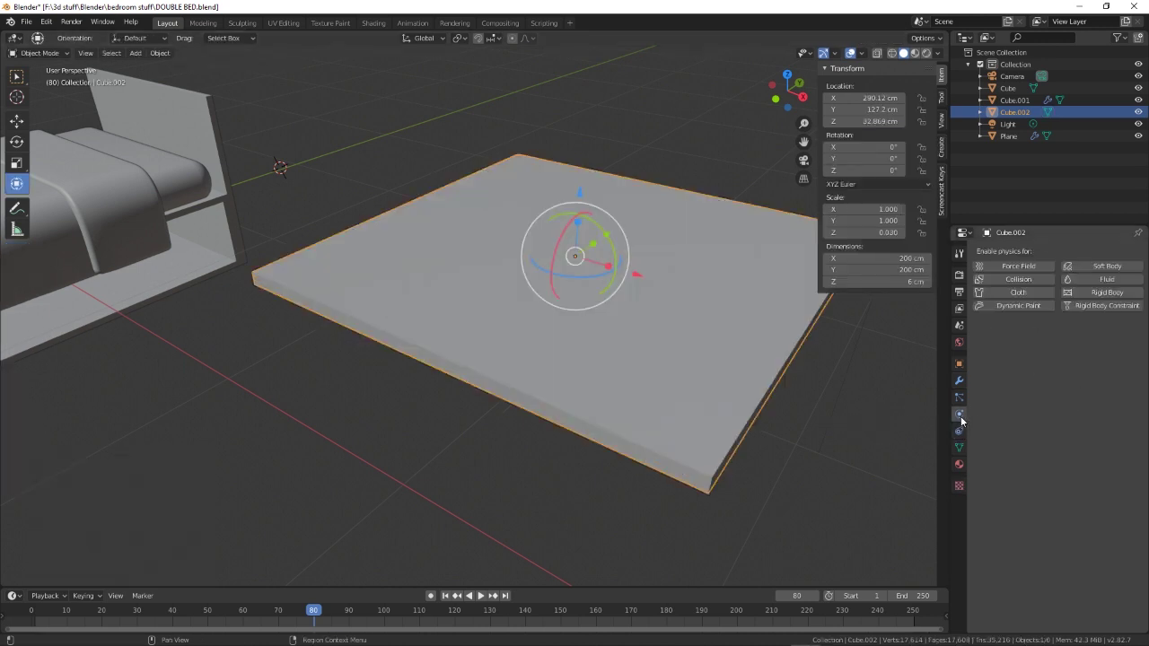
click(1018, 293)
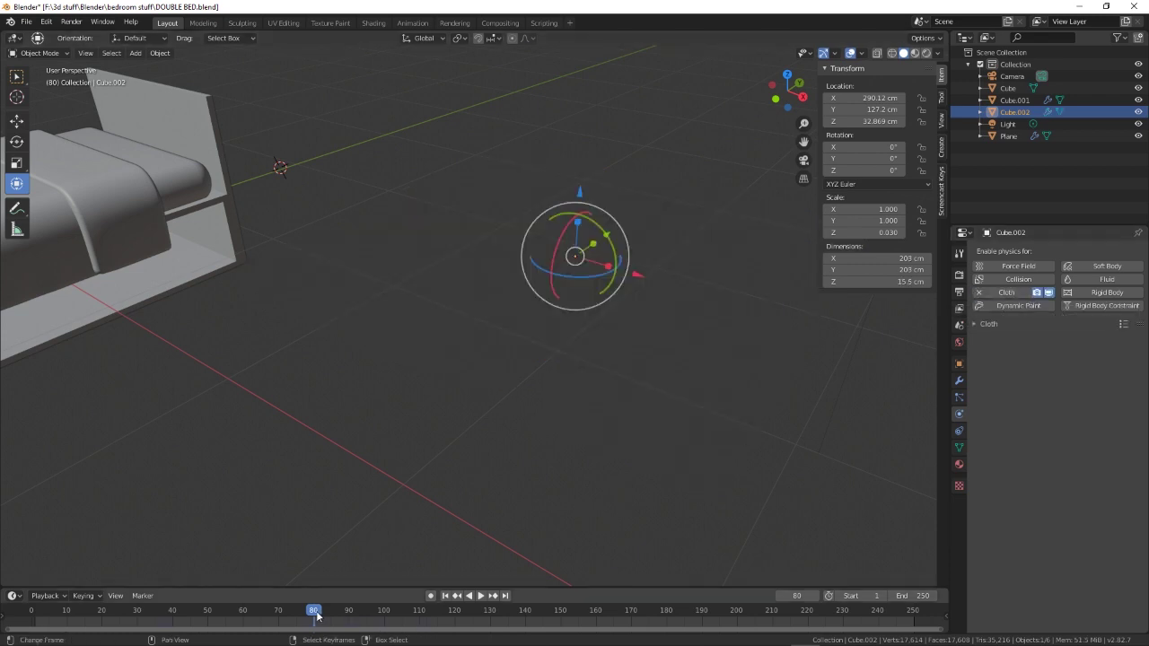
drag(316, 615, 34, 615)
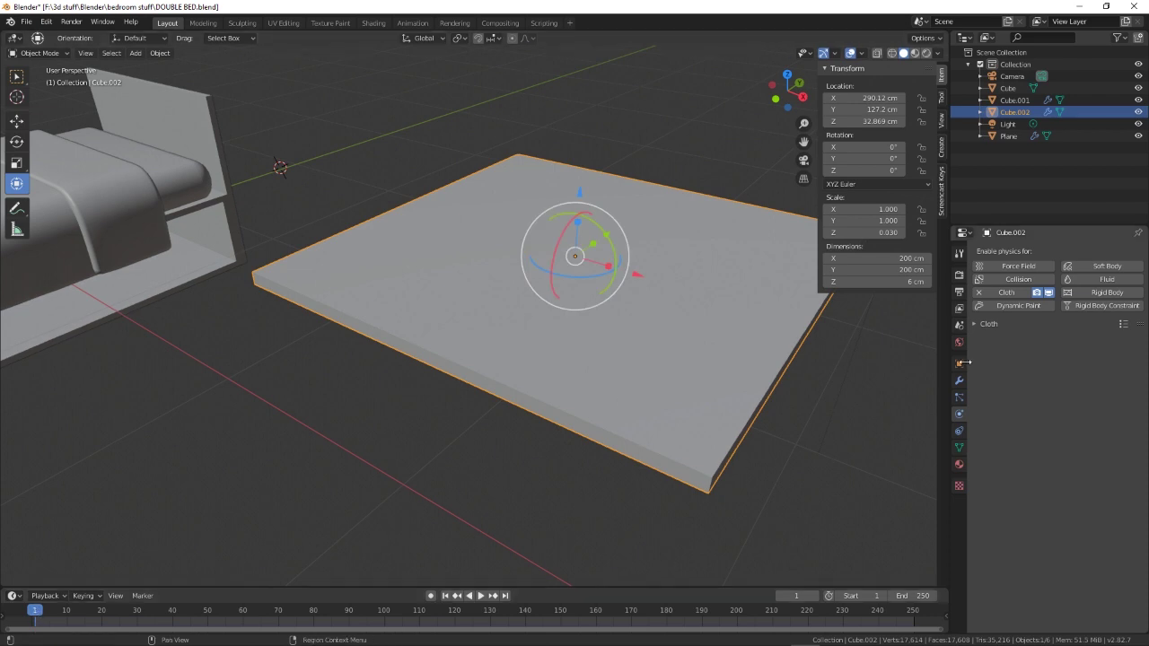
- Turn on Self Collisions in the slab's cloth settings
click(978, 325)
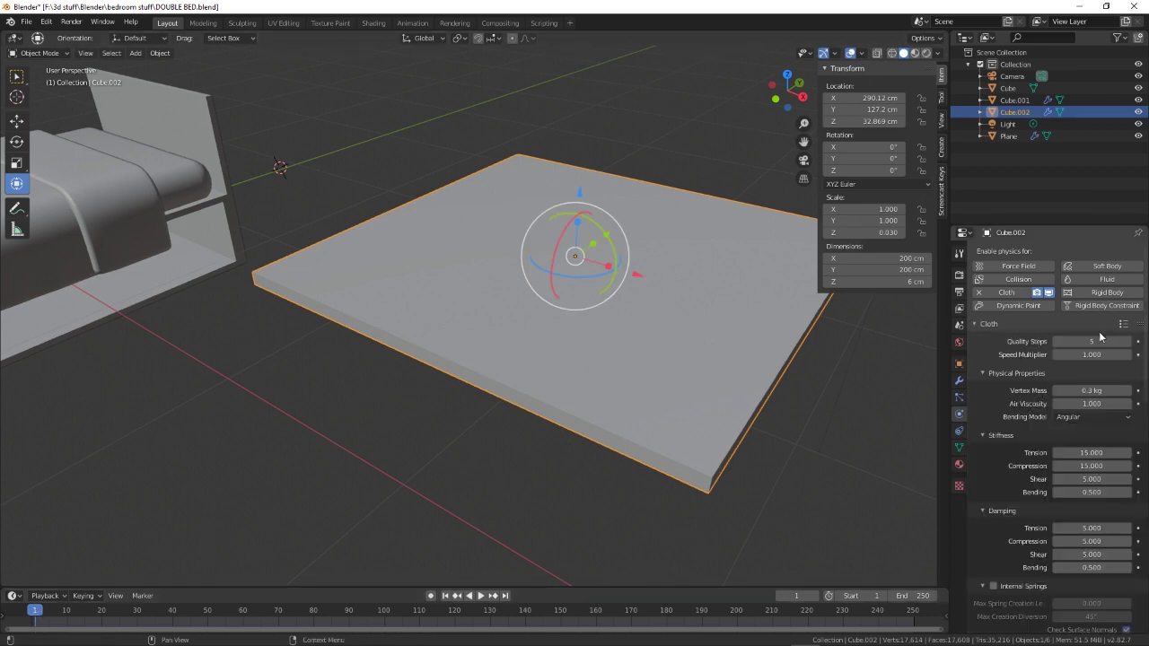
scroll(1041, 561, down, 12)
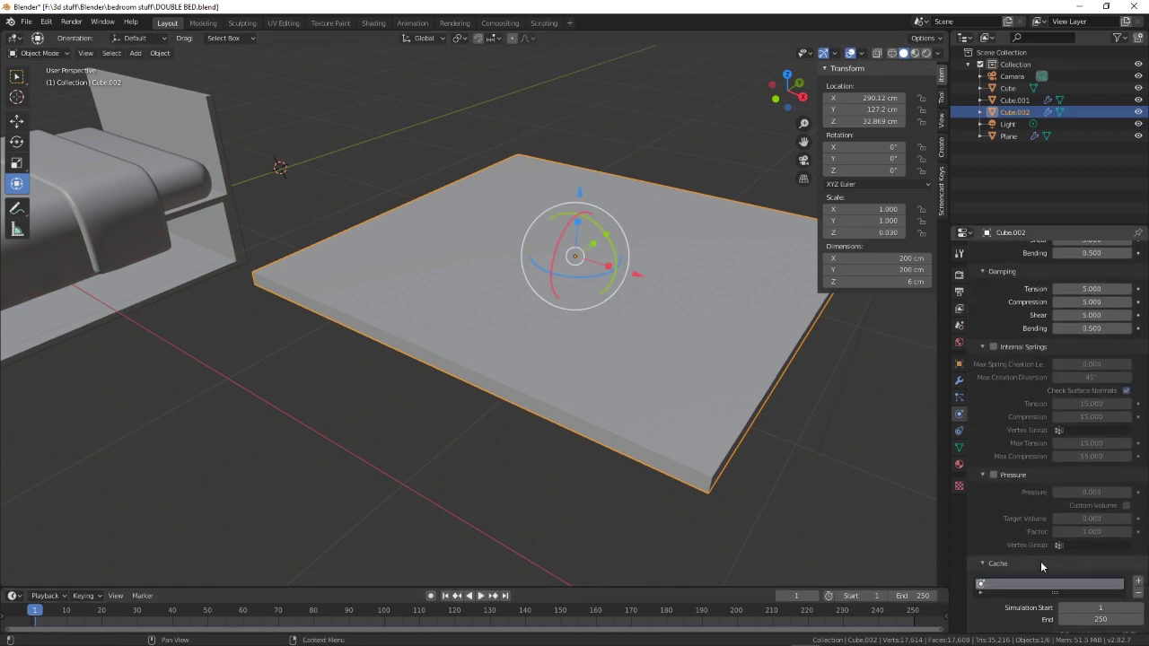
scroll(1041, 561, down, 4)
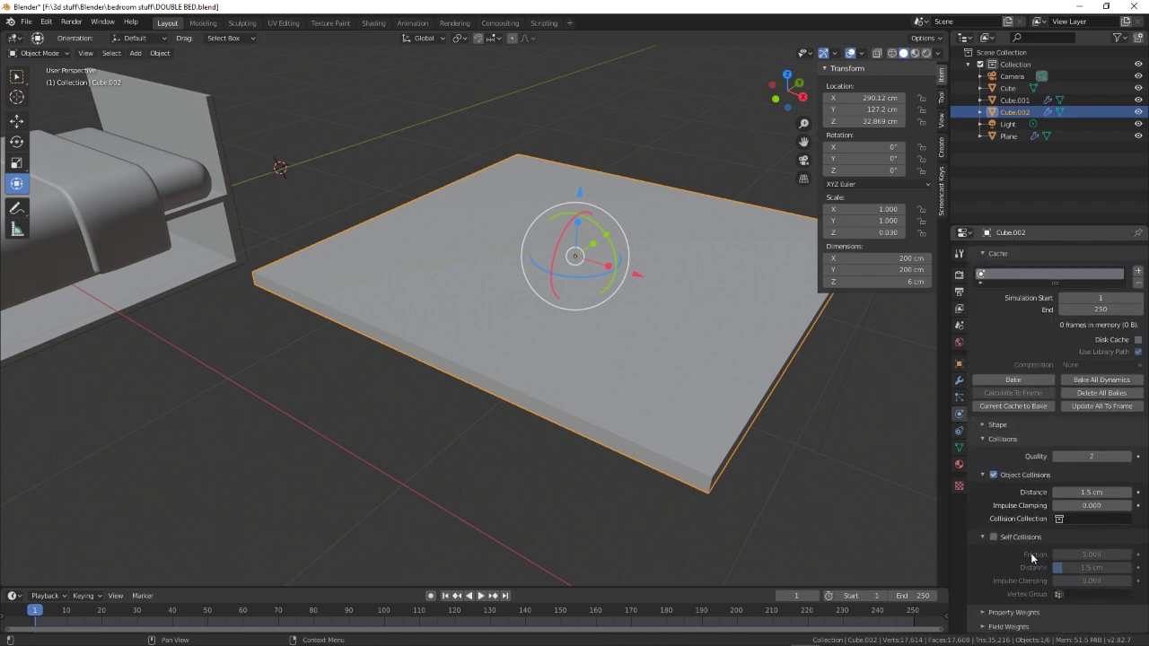
click(994, 537)
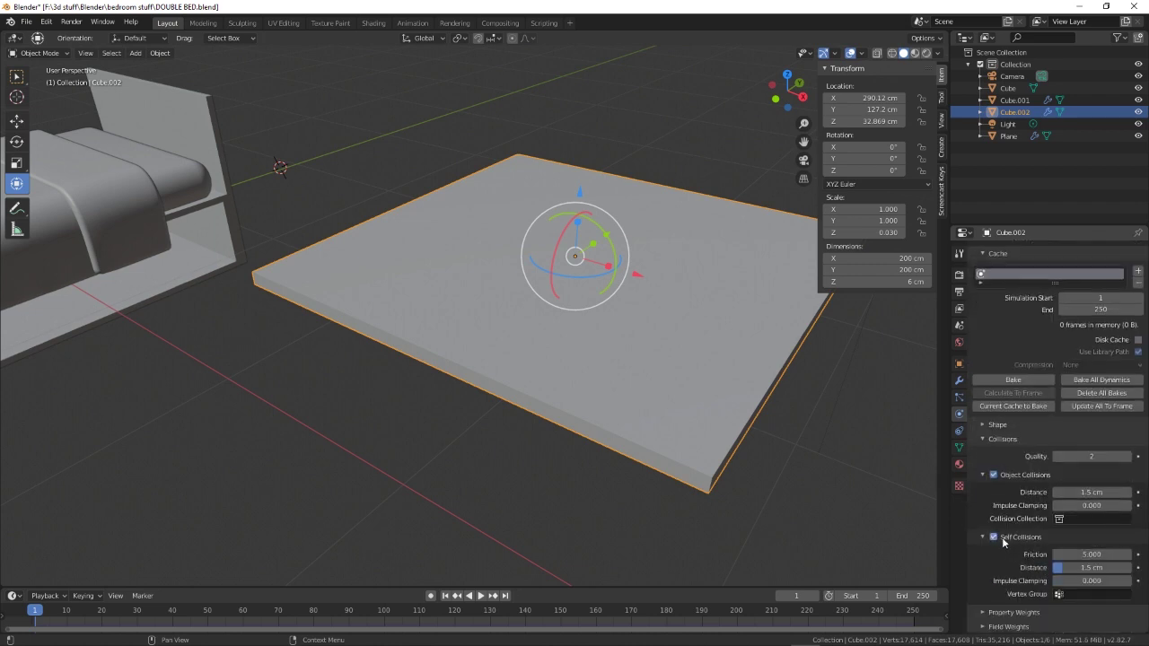
- Reduce the Gravity field weight of the slab's cloth simulation to 0.007
click(985, 627)
scroll(1033, 574, down, 5)
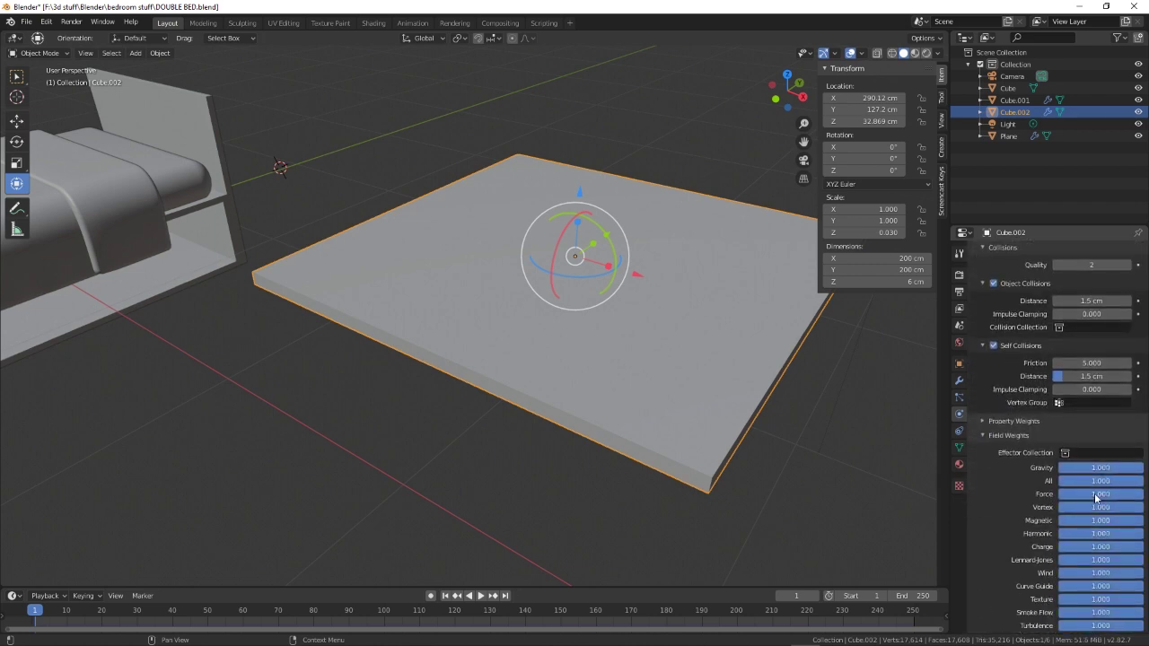
drag(1121, 472, 1064, 467)
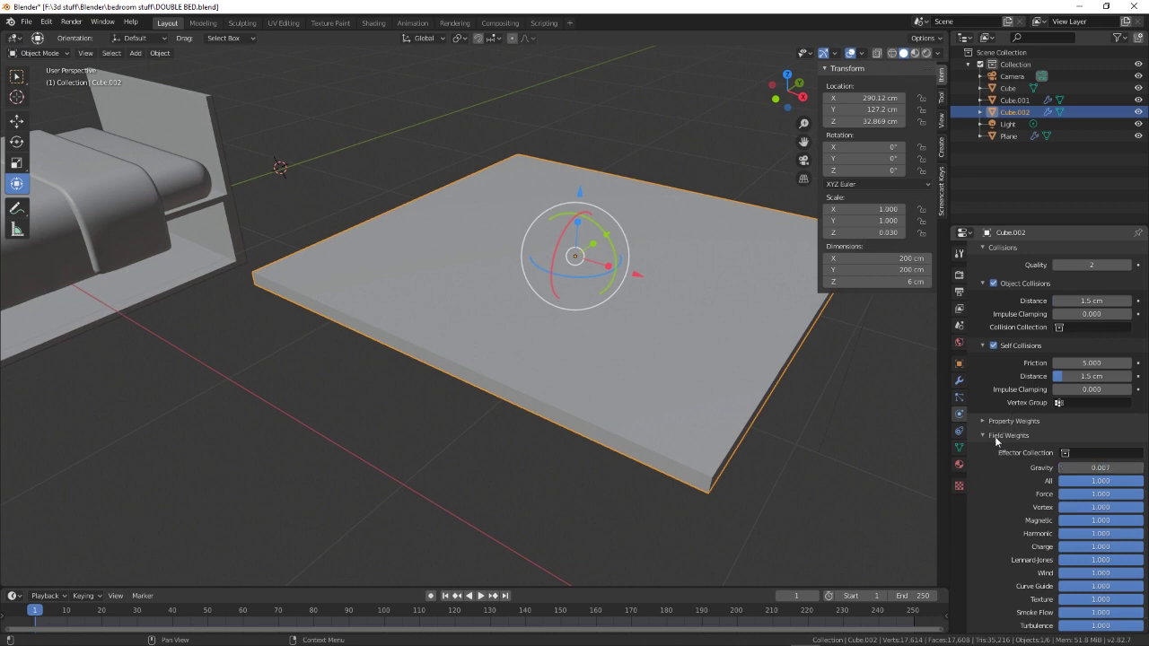
- Add a Force type force field and move it about 206 cm along X to the middle of the slab
middle_drag(819, 413, 679, 453)
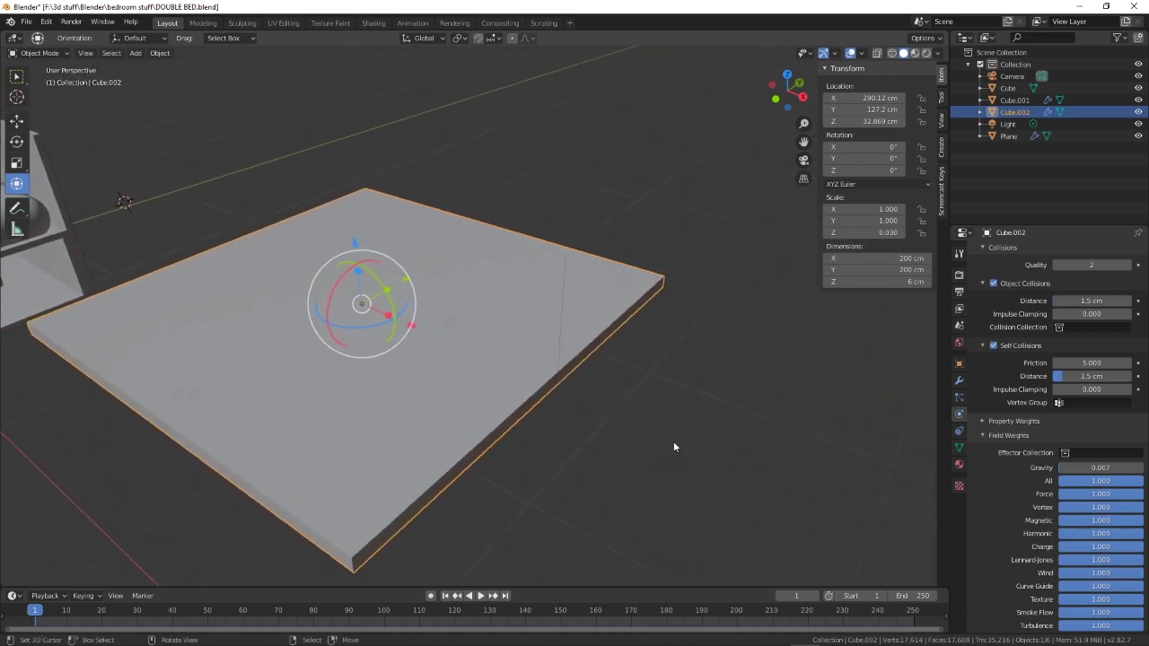
key(shift+a)
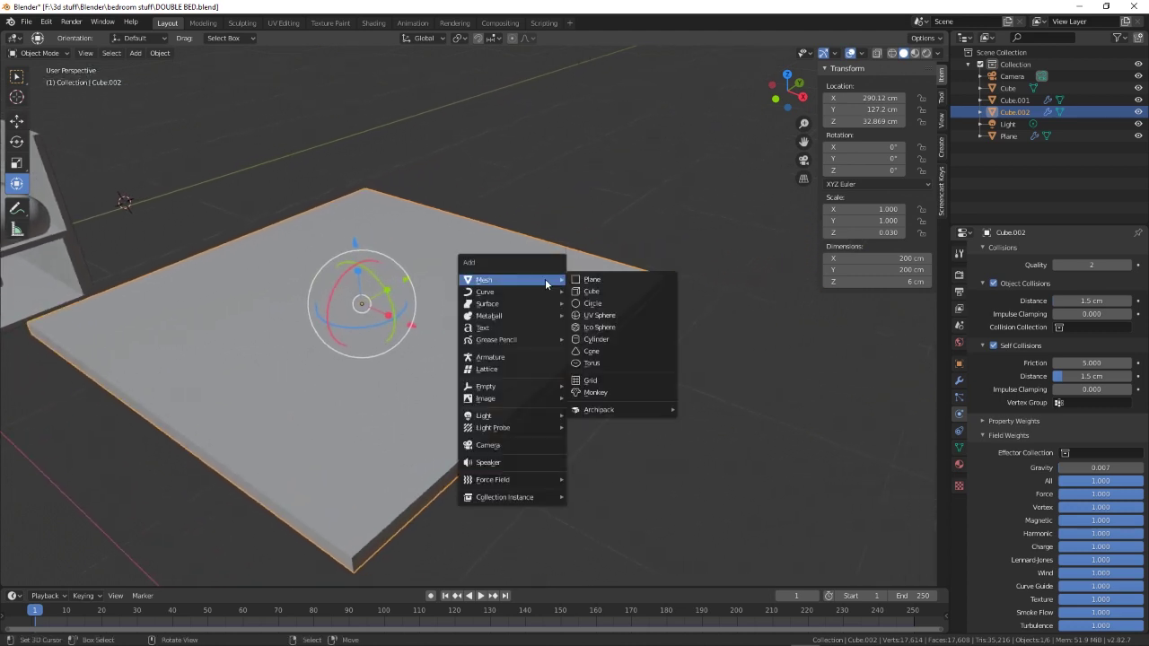
mouse_move(536, 482)
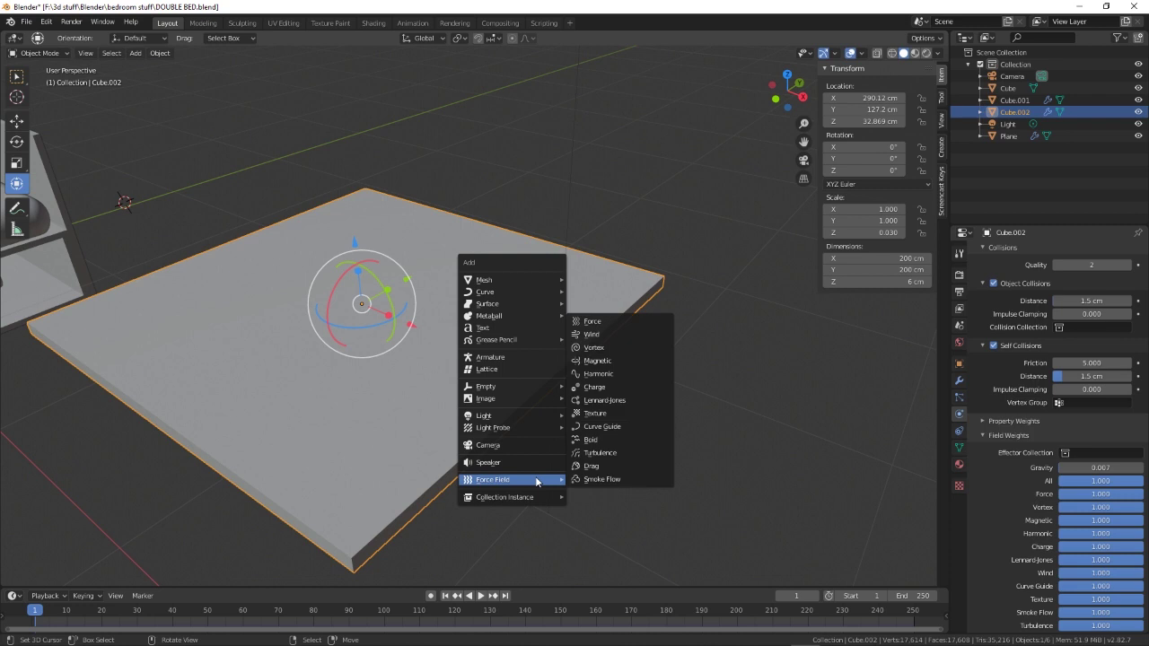
click(603, 322)
scroll(663, 430, down, 5)
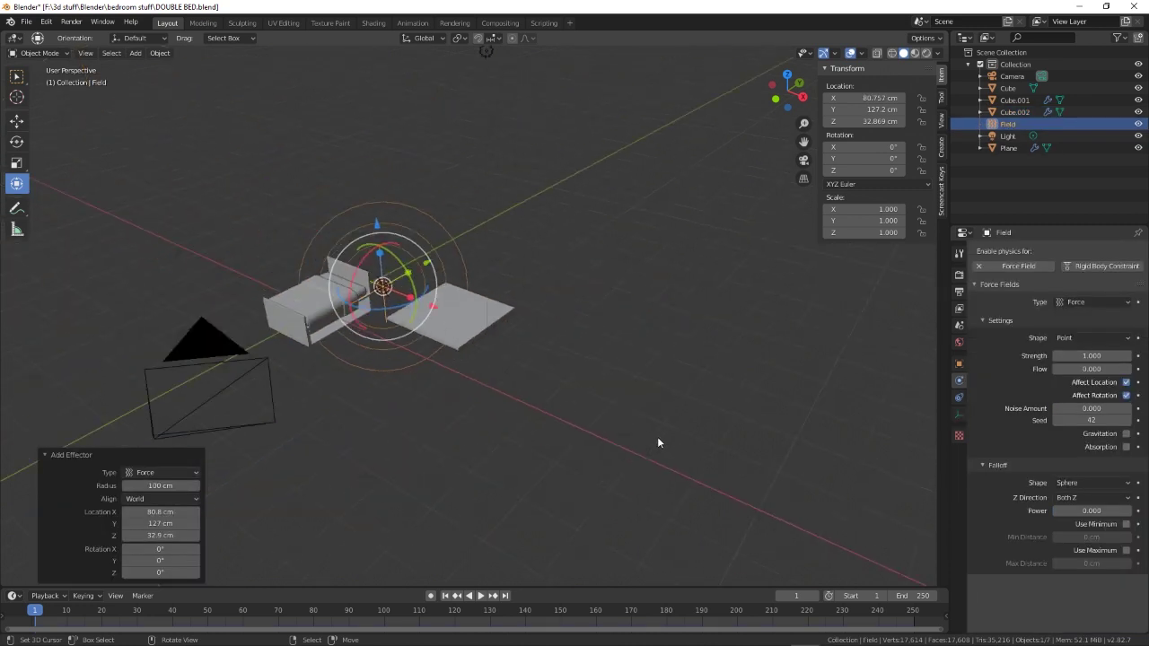
scroll(592, 440, up, 3)
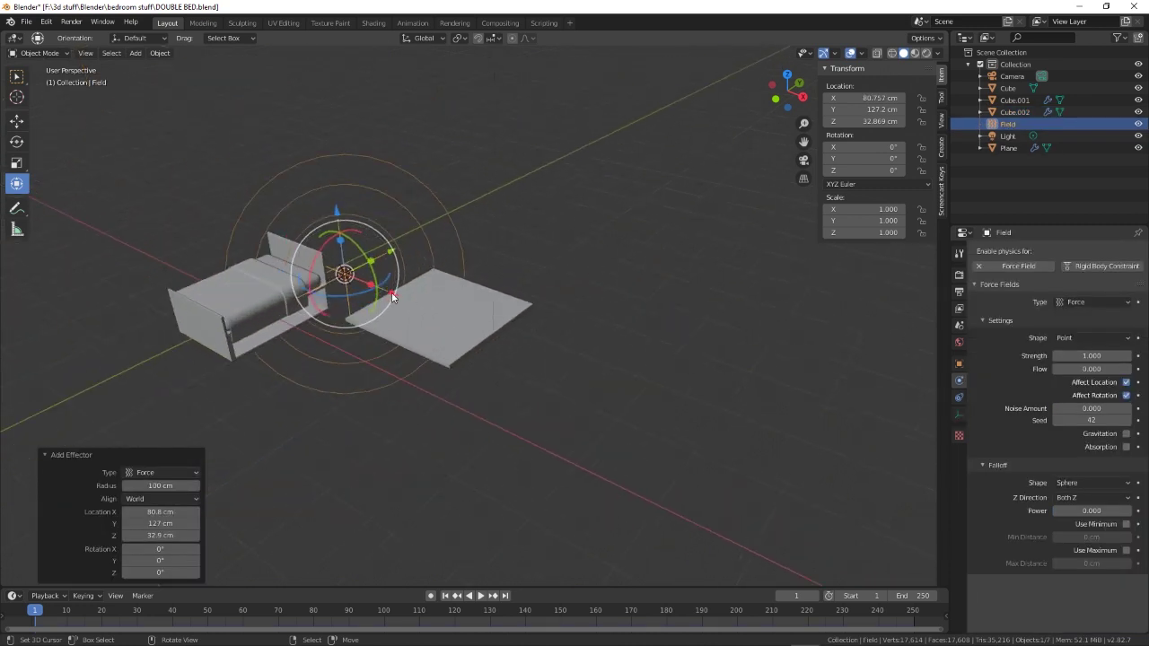
drag(392, 298, 483, 334)
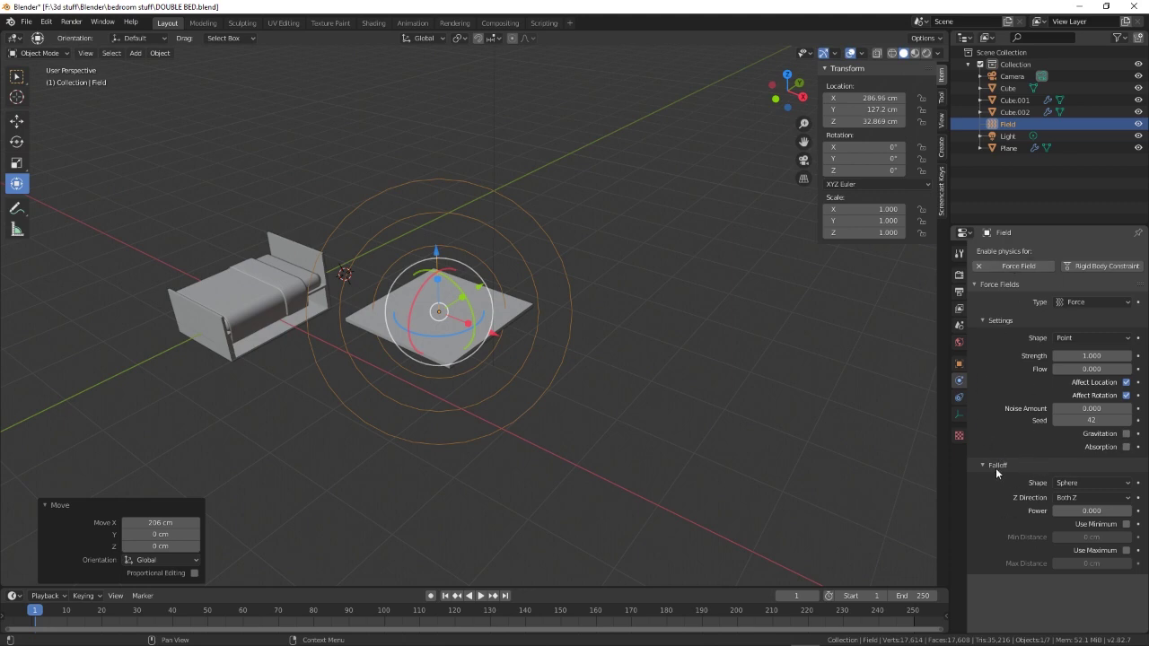
- Set the force field's Strength to 175
click(982, 320)
click(982, 319)
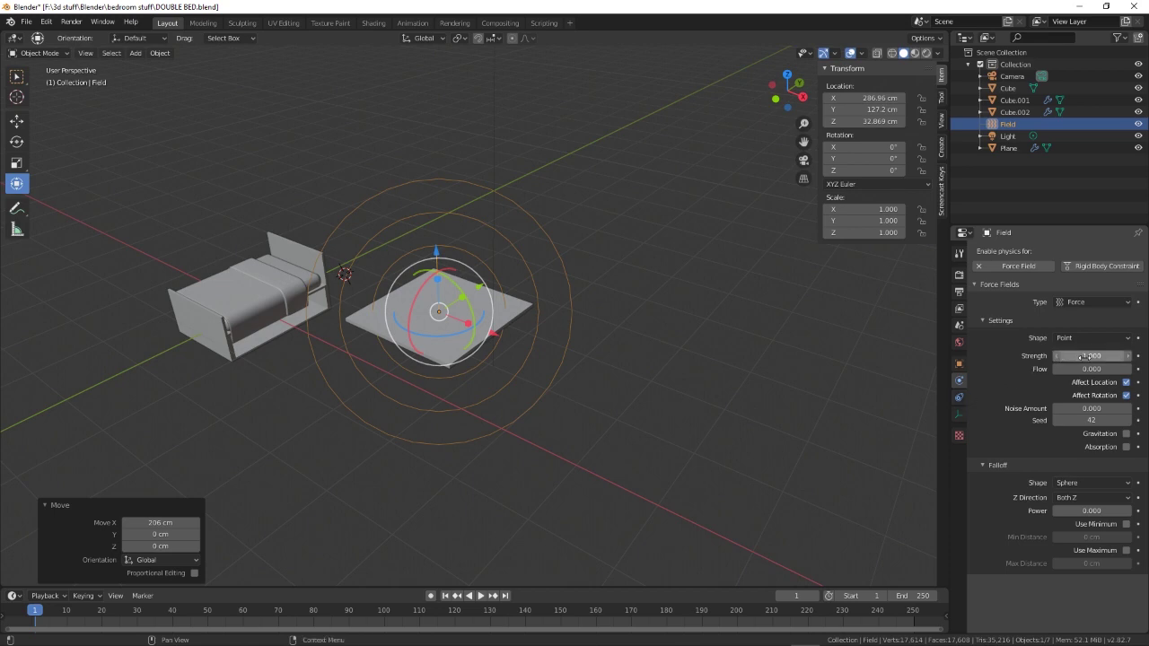
click(1101, 357)
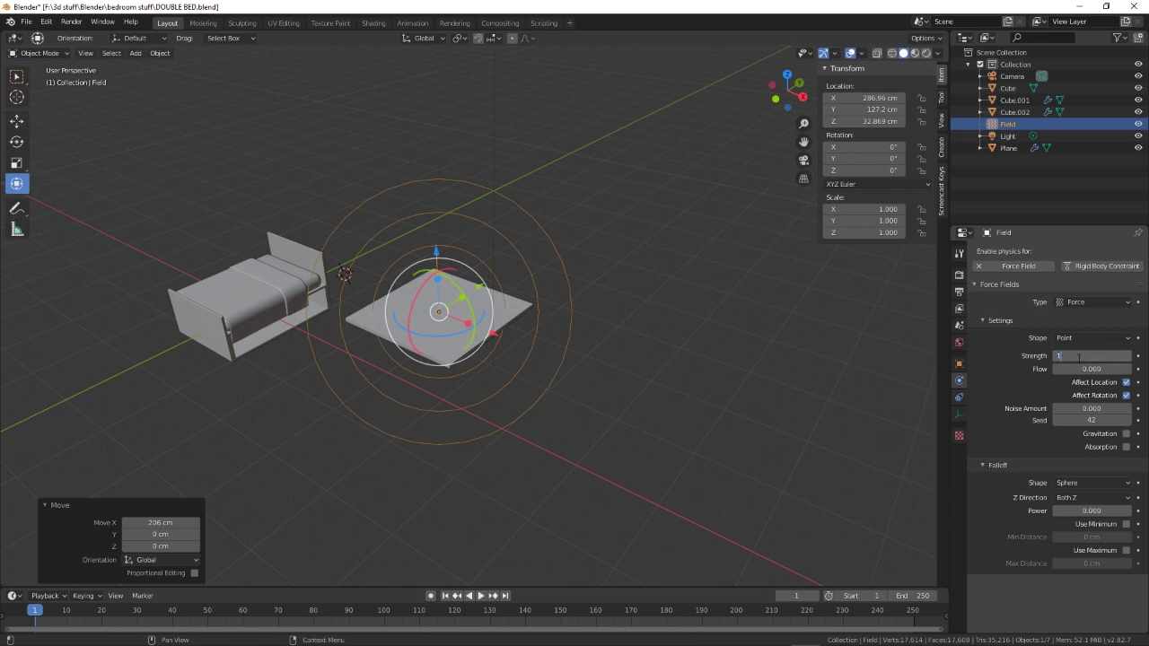
text(175)
key(Return)
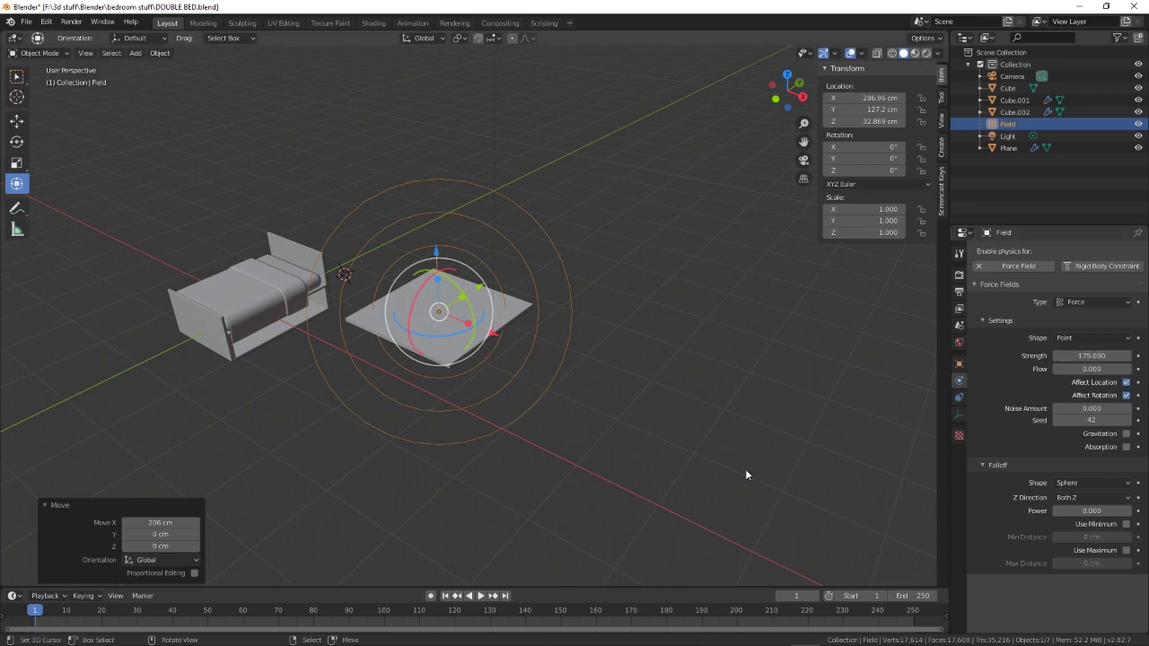
- Scale the slab up uniformly to about 315 cm along X and Y
scroll(628, 395, up, 5)
click(546, 333)
key(s)
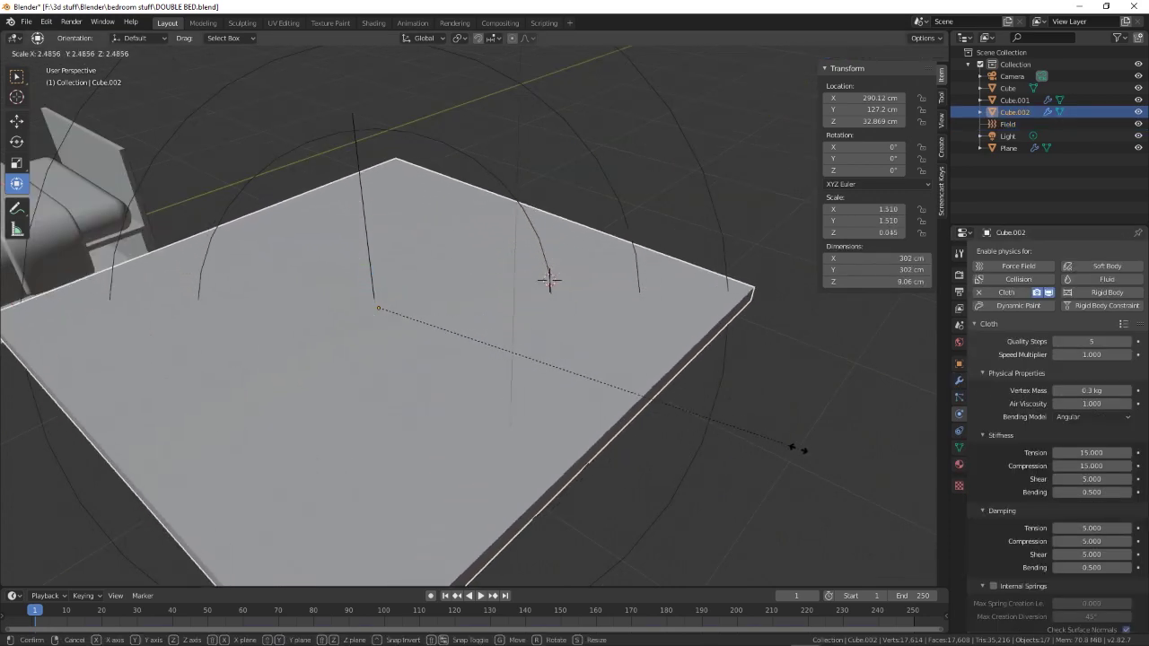
click(835, 464)
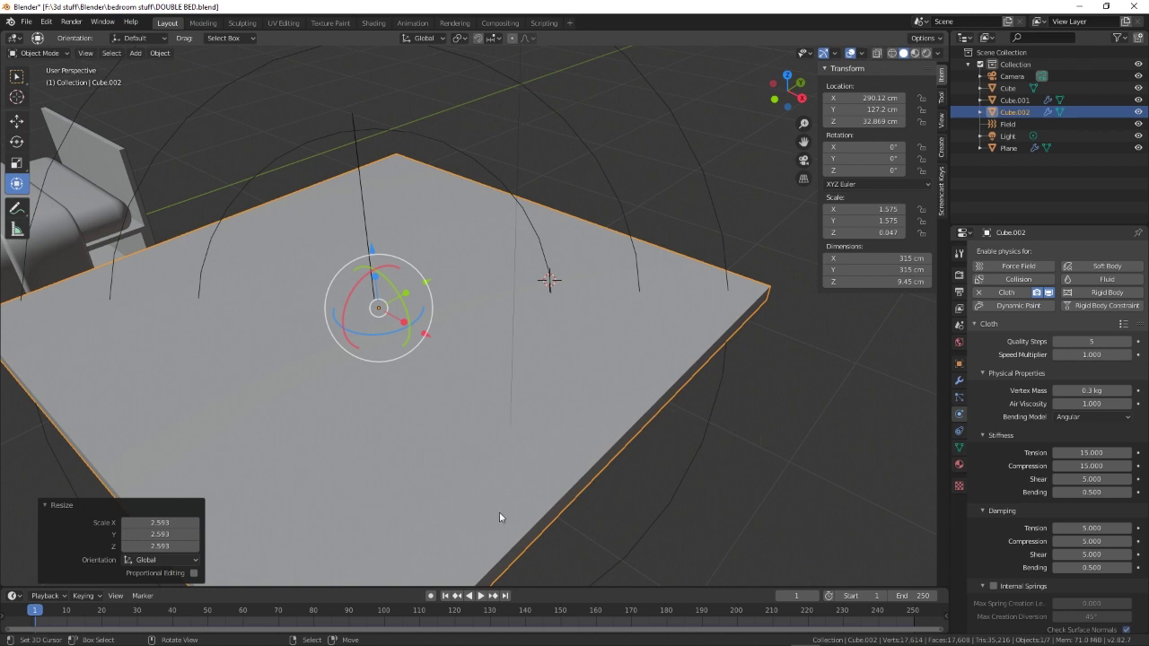
- Run the cloth simulation to inflate the slab into a pillow and stop it at frame 80
click(479, 596)
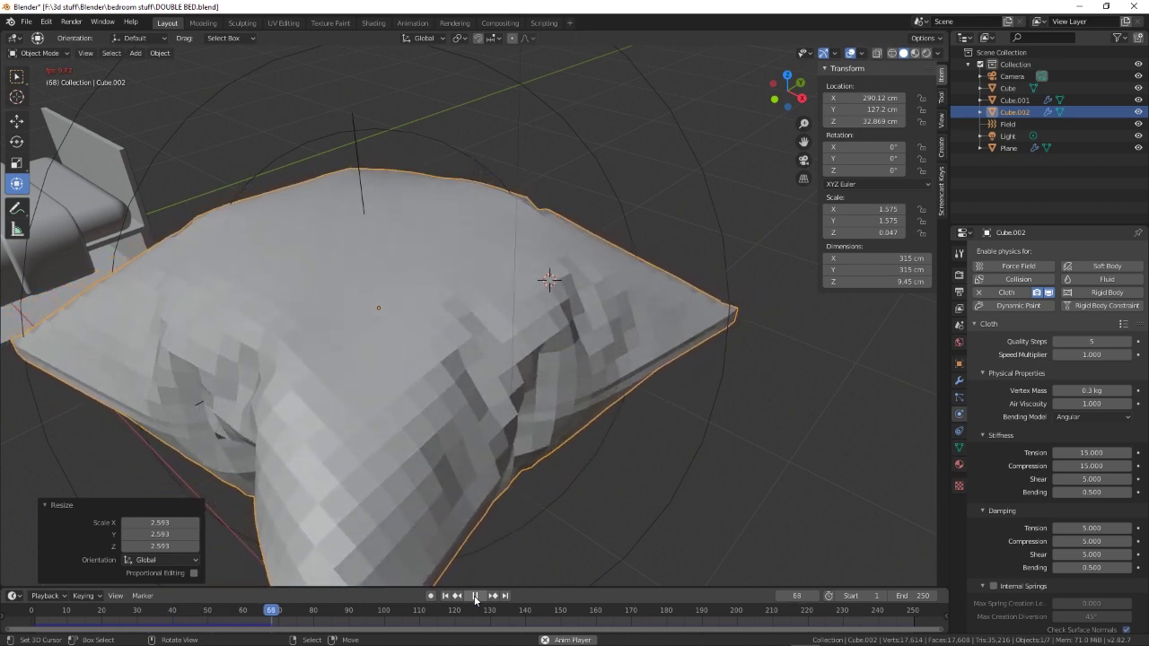
click(476, 596)
scroll(640, 440, down, 4)
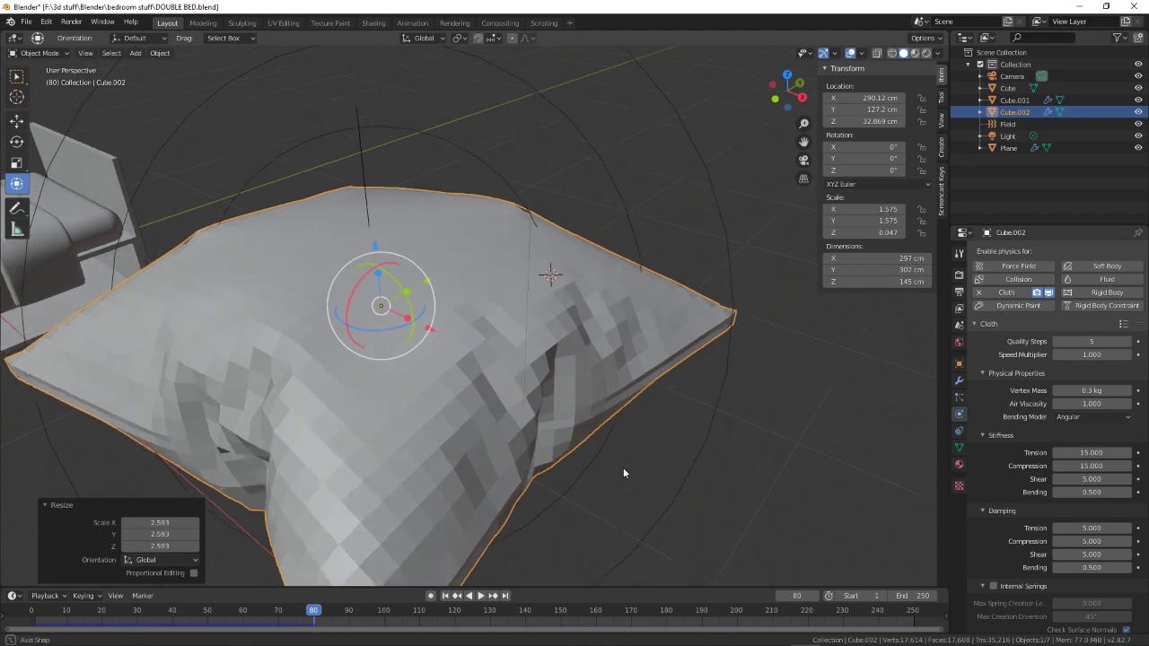
middle_drag(623, 468, 492, 490)
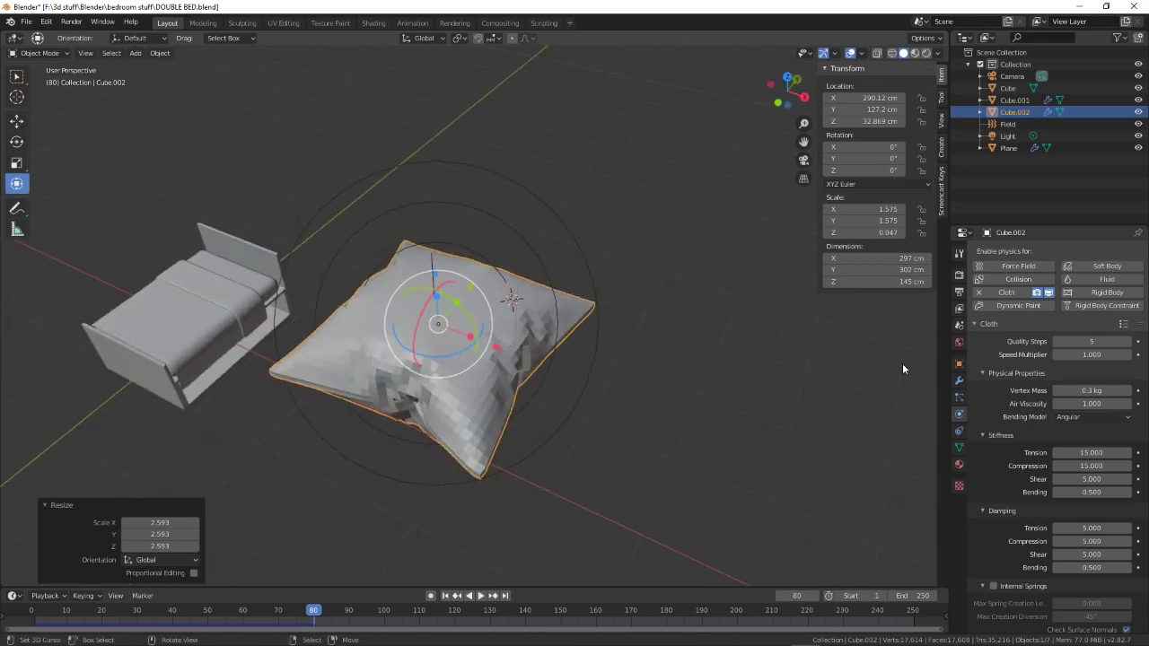
- Delete the force field, and apply the Cloth modifier on the inflated pillow
click(586, 393)
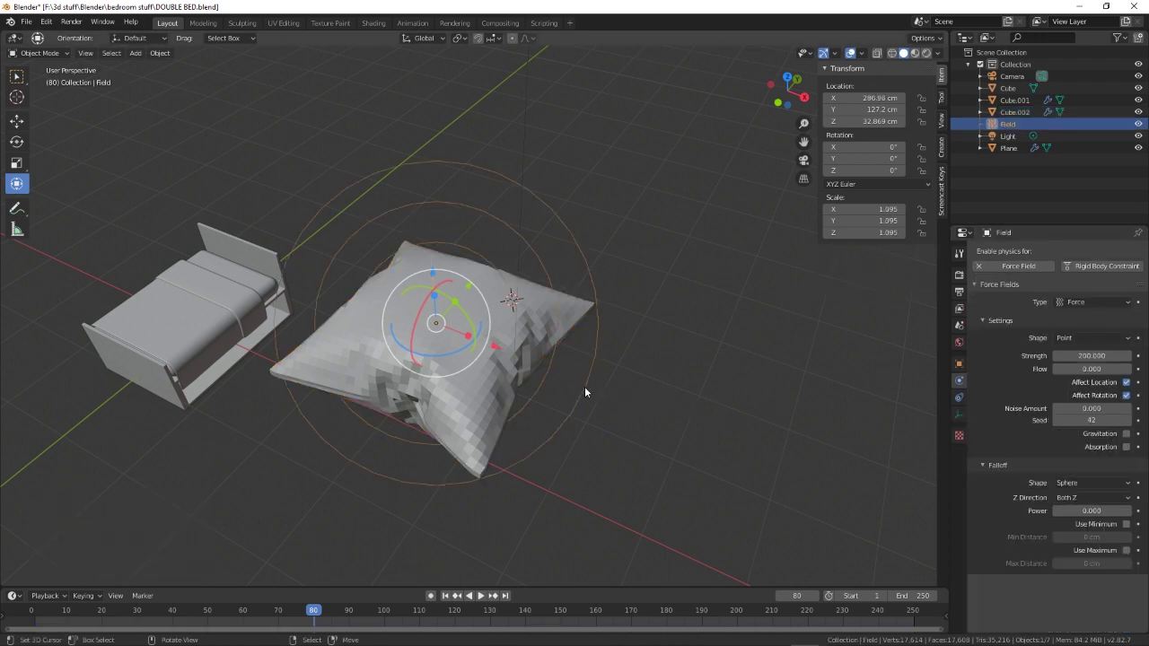
key(Delete)
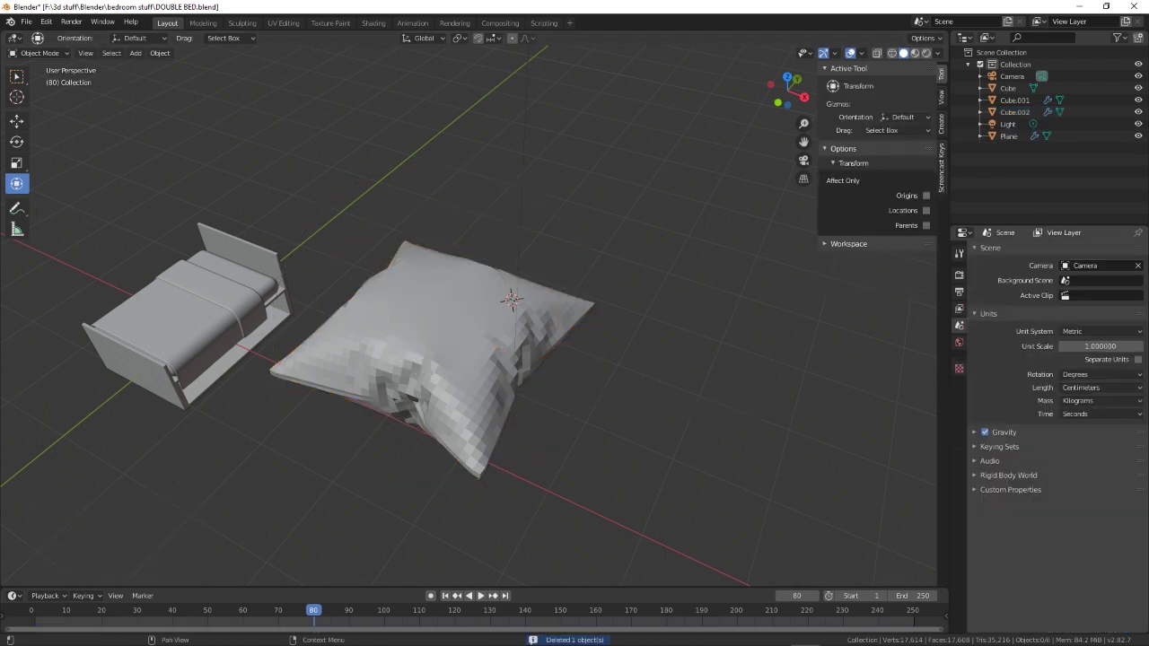
click(509, 362)
middle_drag(796, 472, 865, 501)
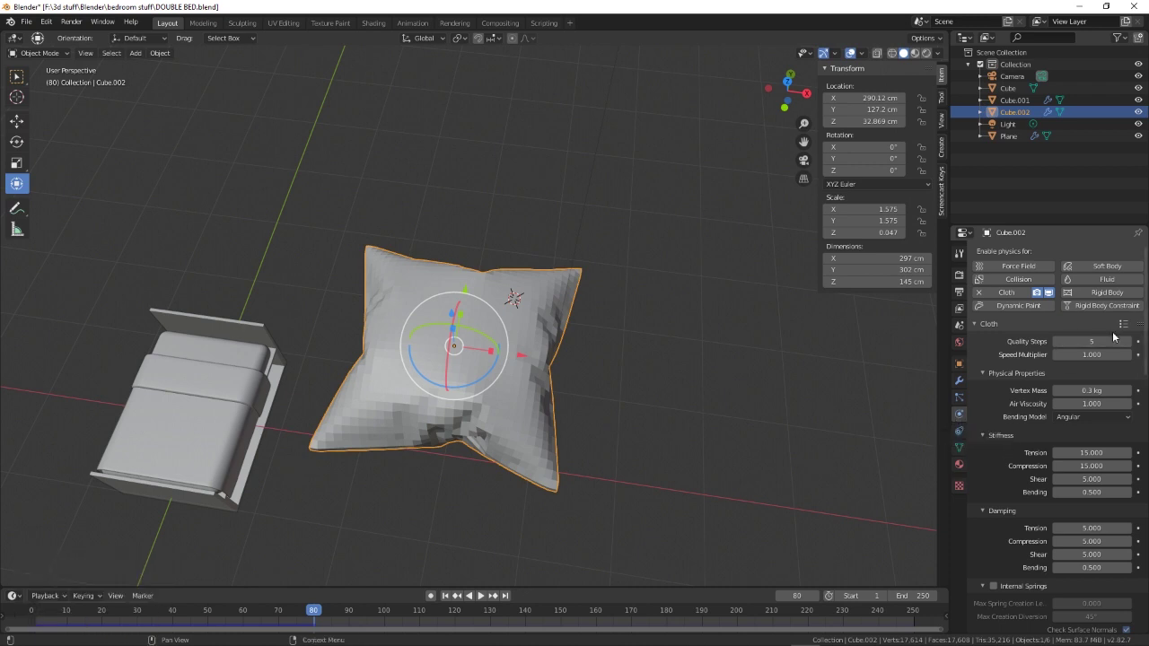
click(959, 380)
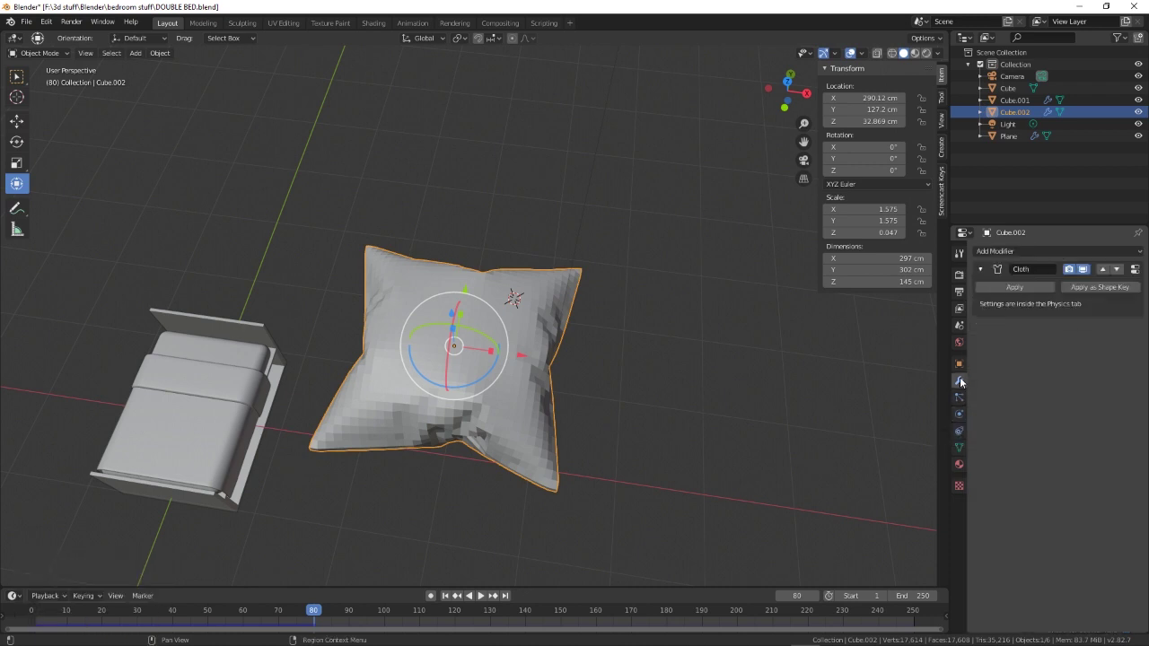
click(1017, 287)
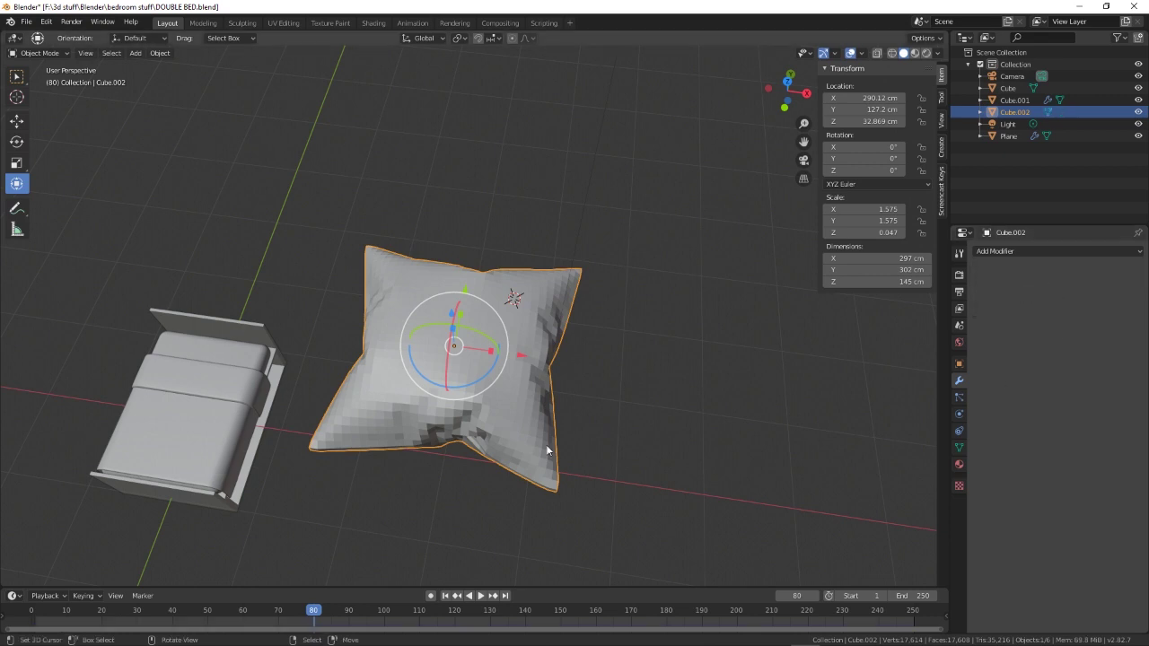
- Move the pillow about -20.2 cm along X and play the timeline from frame 1 to check its shape
drag(519, 354, 502, 353)
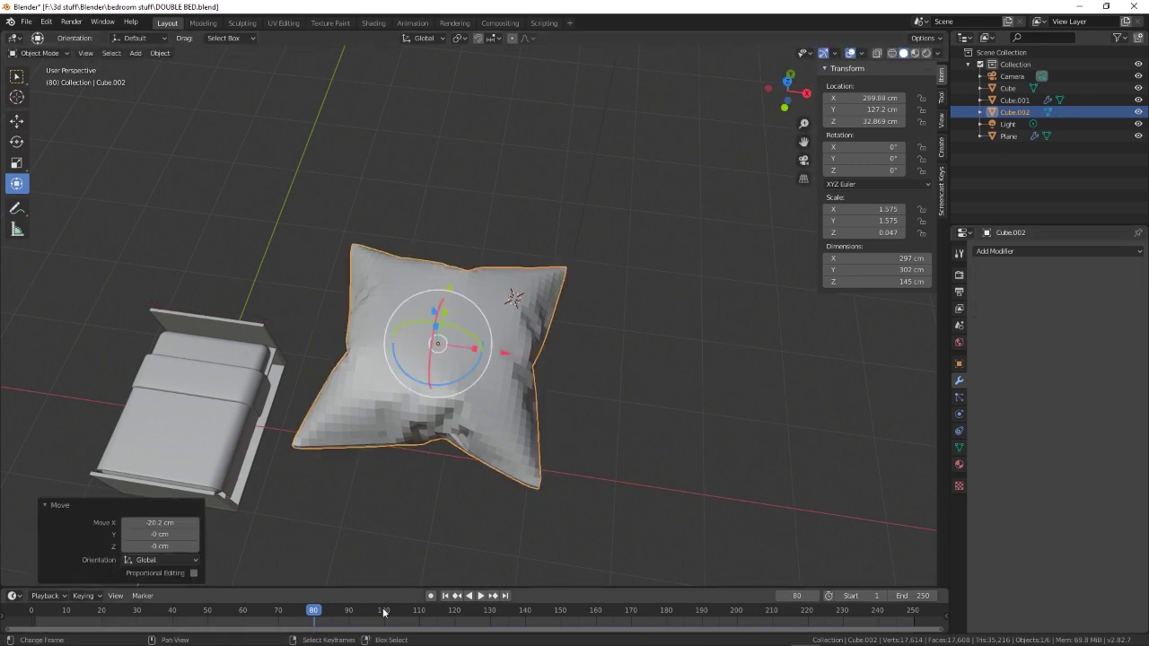
drag(314, 611, 42, 618)
key(space)
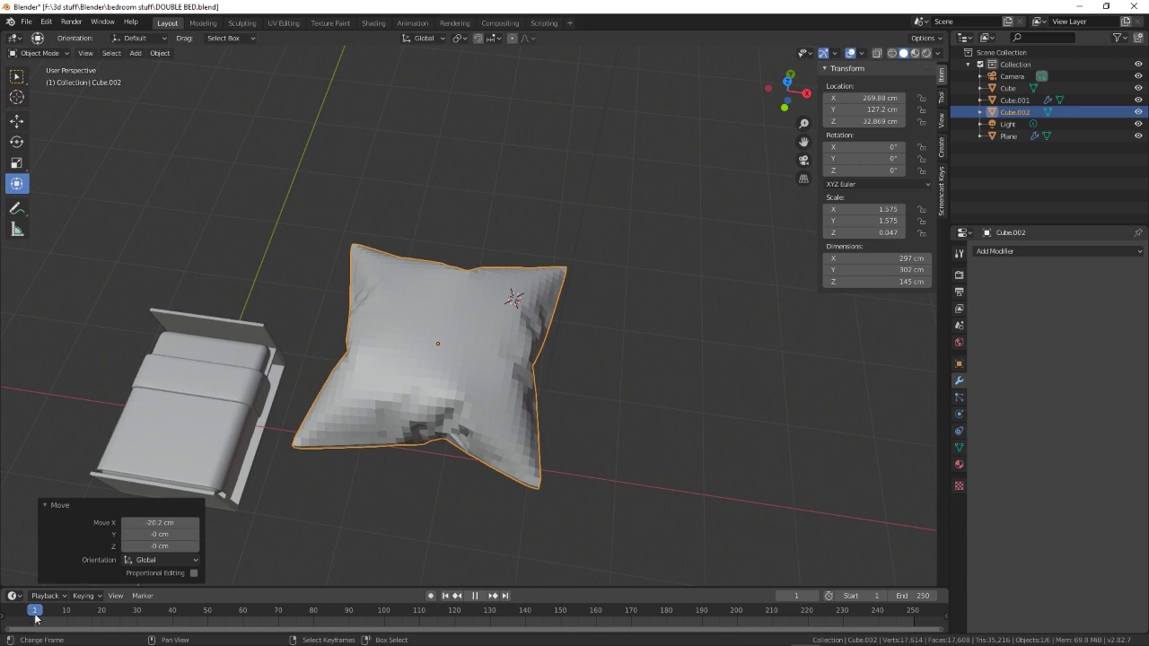
- Stop the timeline playback and scale the pillow down uniformly by a factor of about 0.186
key(space)
middle_drag(601, 398, 675, 383)
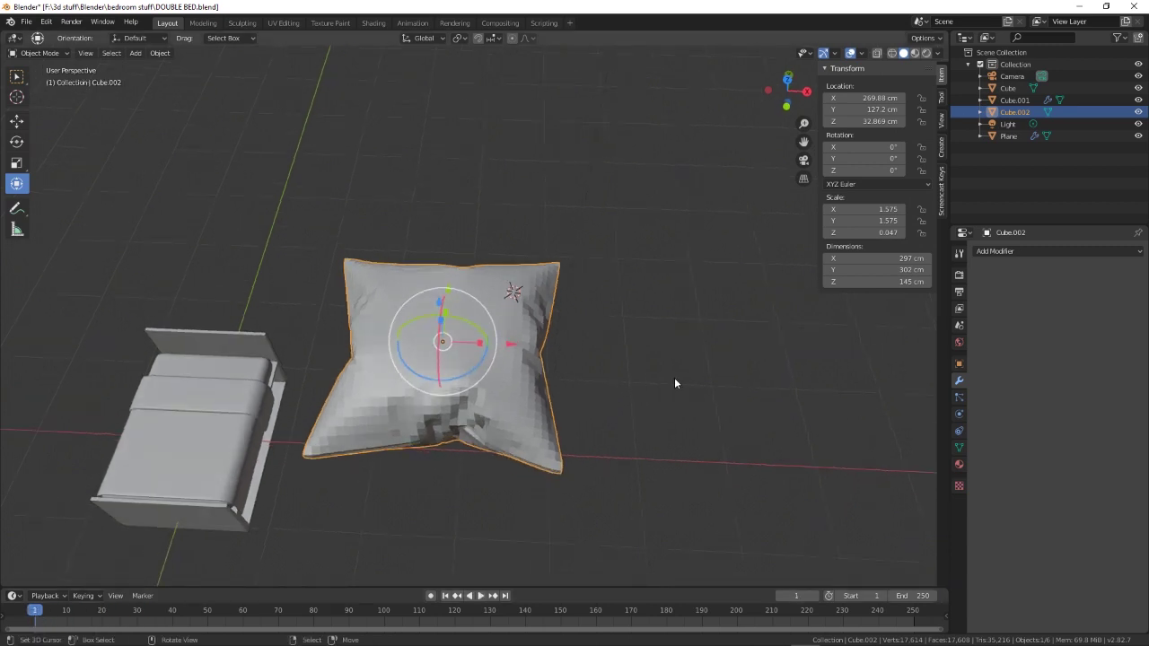
key(s)
click(497, 354)
- Move the pillow to the head end of the bed, at about X 39 cm, Y 65.6 cm and Z 60.8 cm
middle_drag(566, 368, 565, 333)
key(g)
key(x)
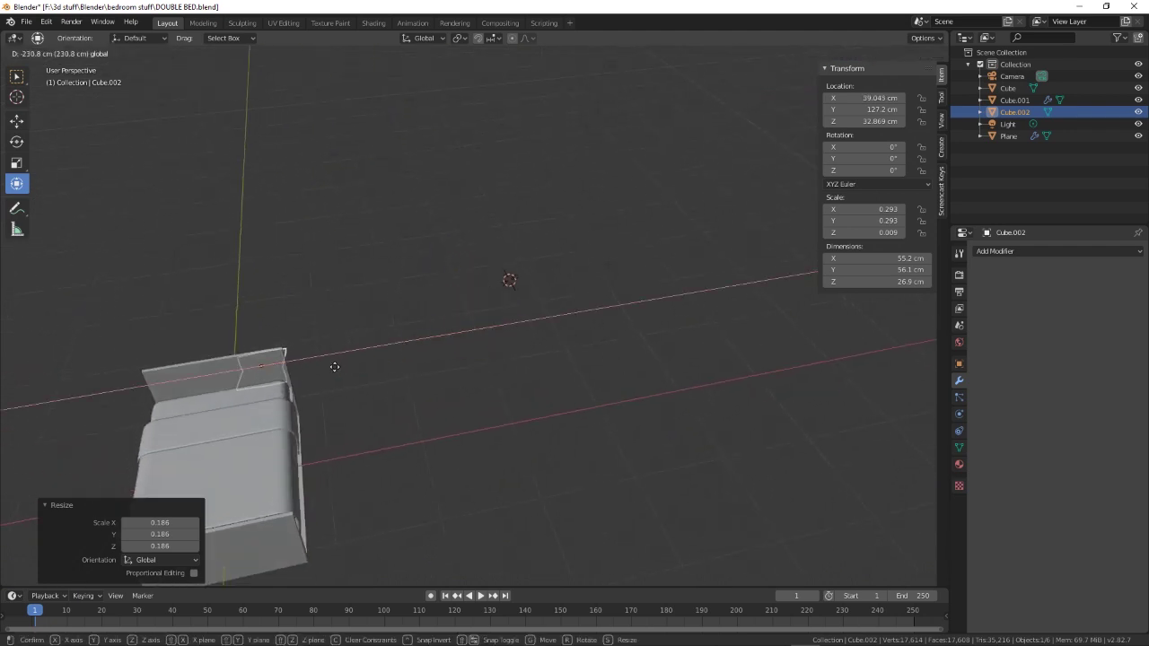
click(475, 402)
middle_drag(475, 401, 381, 283)
drag(356, 238, 327, 256)
drag(261, 222, 260, 202)
- Scale the pillow uniformly by about 0.807, and stretch it along X to about 69.4 cm
middle_drag(308, 372, 688, 303)
scroll(671, 372, up, 5)
key(s)
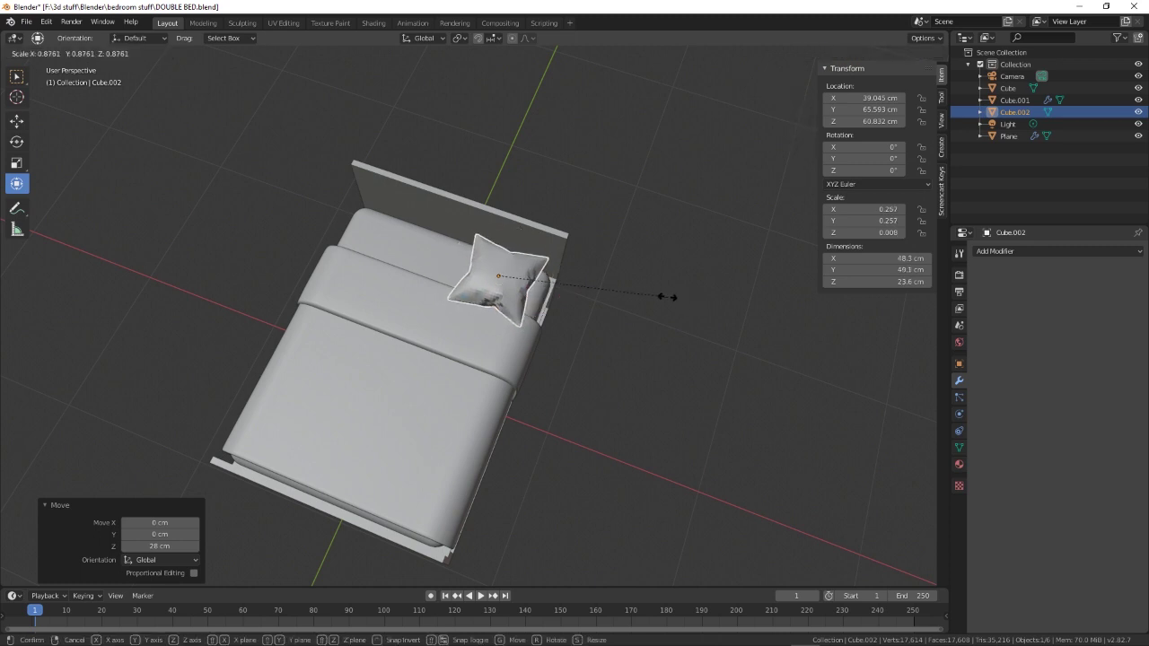
click(653, 294)
key(s)
key(x)
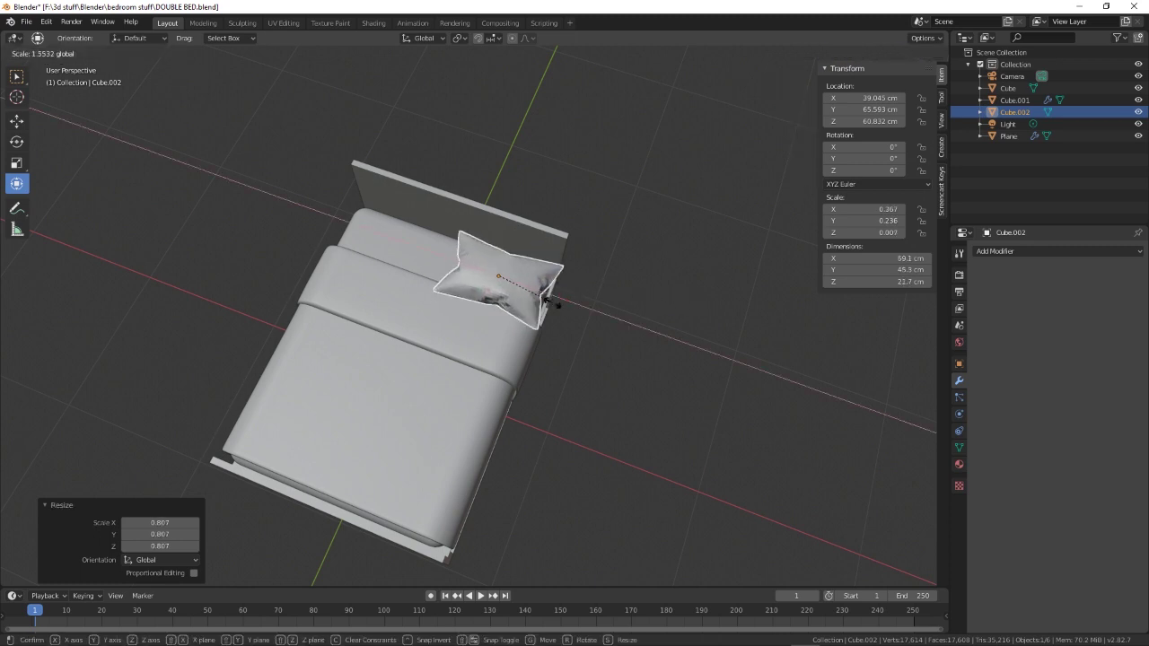
click(593, 320)
- Shift the pillow about -3.24 cm along X
key(g)
key(x)
click(560, 299)
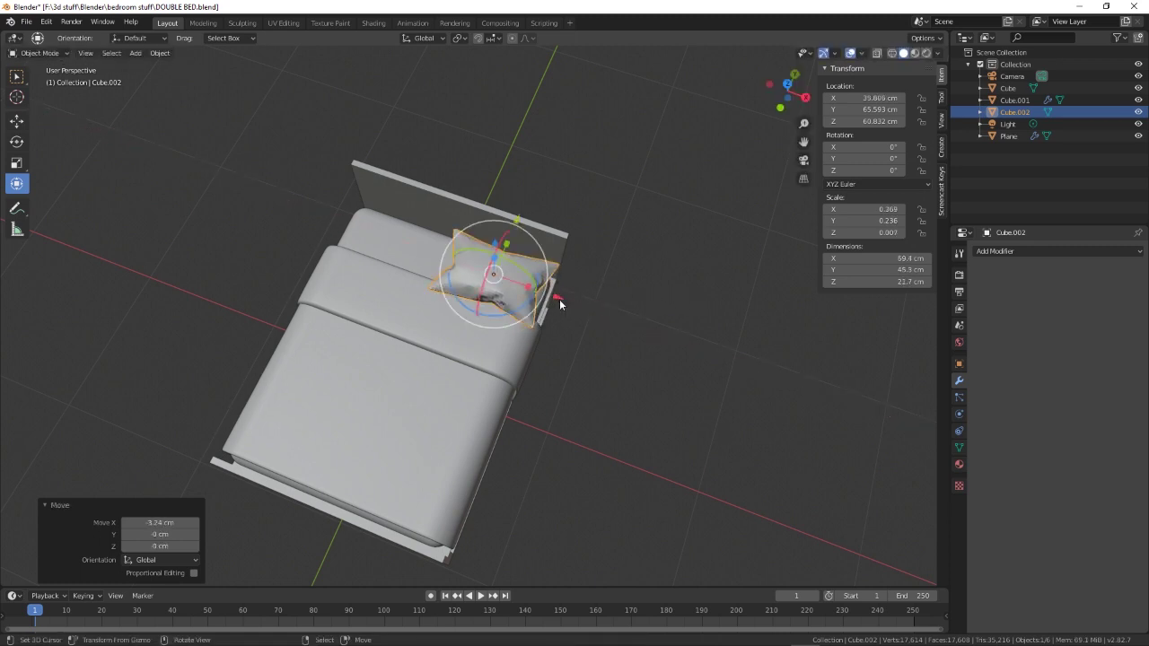
- Flatten the pillow along Z to about 12.1 cm thick and lower it about 4.15 cm onto the bed
scroll(602, 359, up, 5)
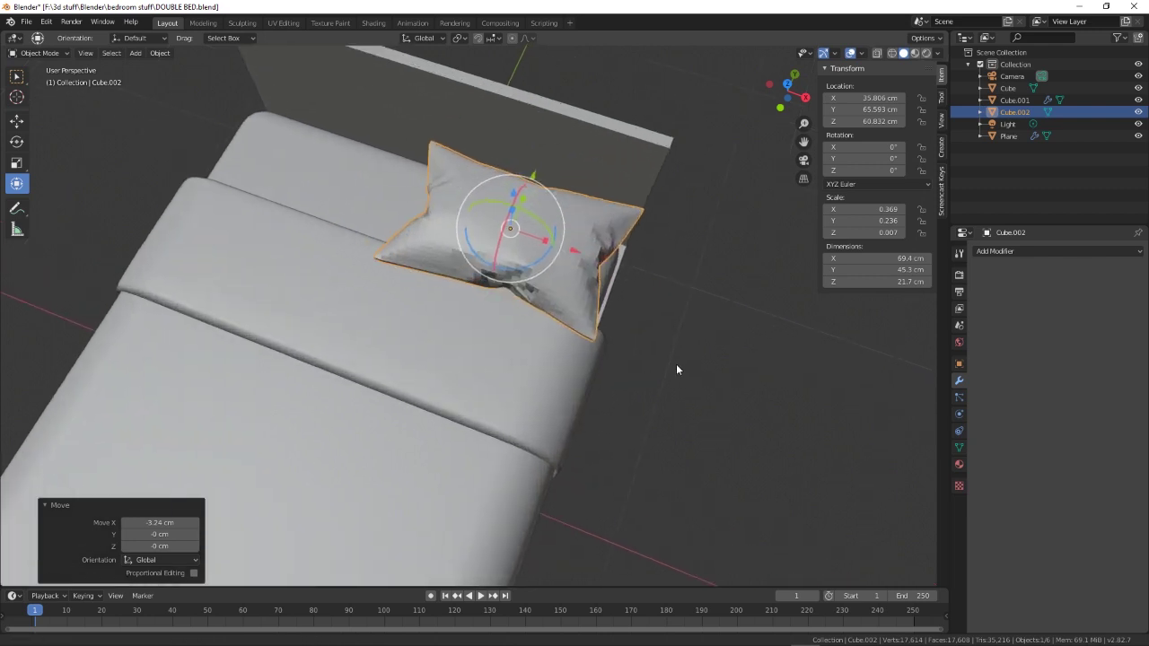
shift+middle_drag(676, 364, 525, 377)
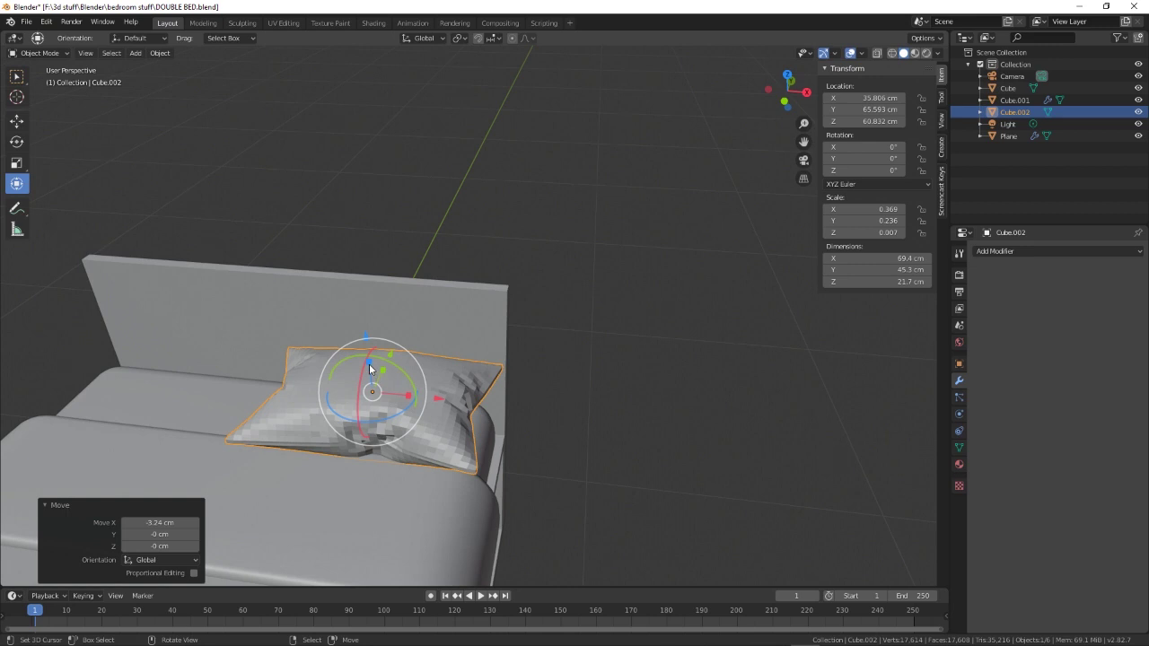
drag(369, 363, 374, 381)
drag(365, 340, 368, 351)
middle_drag(530, 366, 554, 458)
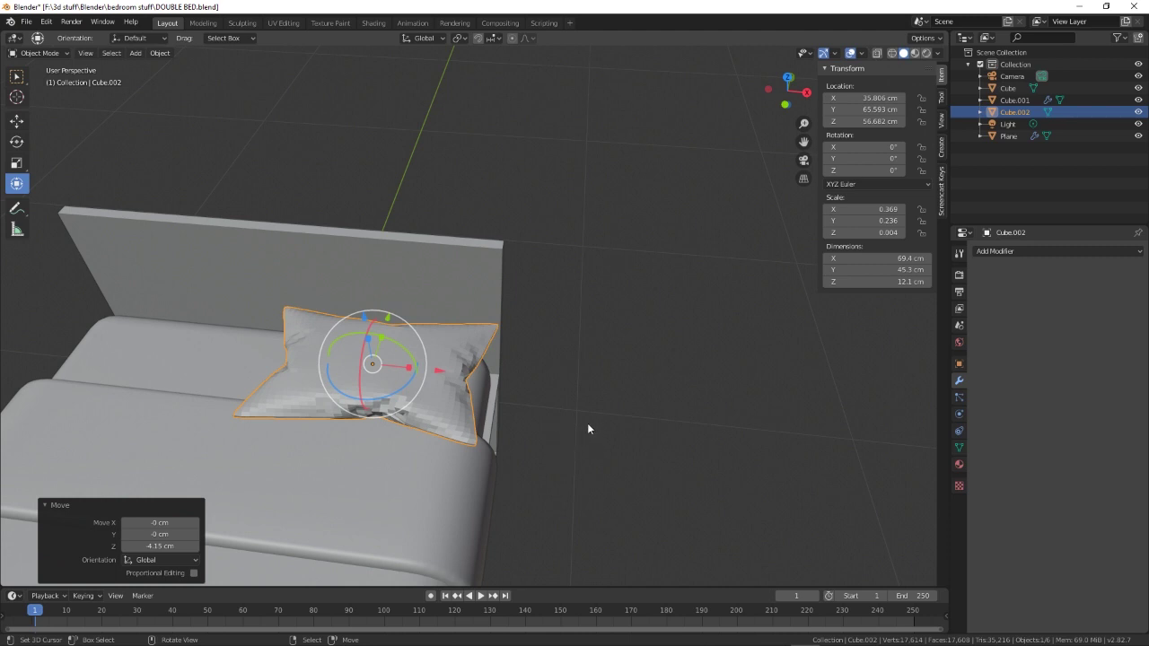
- Enter Edit Mode on the pillow and circle-select the vertices across the middle of its upper surface
key(Tab)
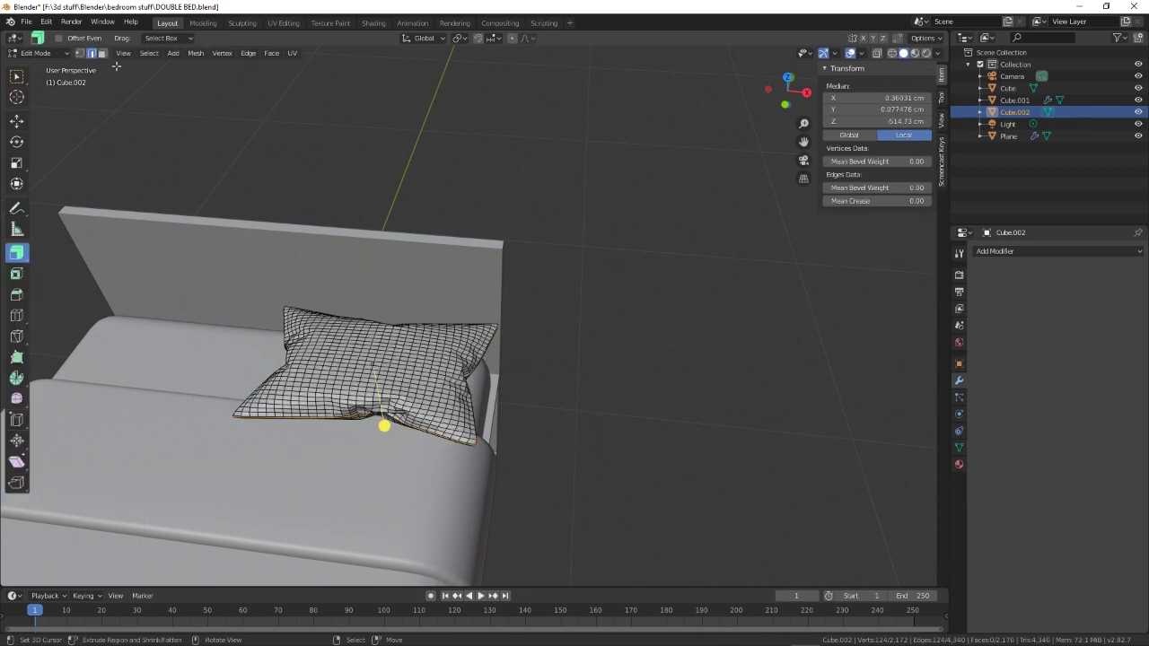
click(79, 54)
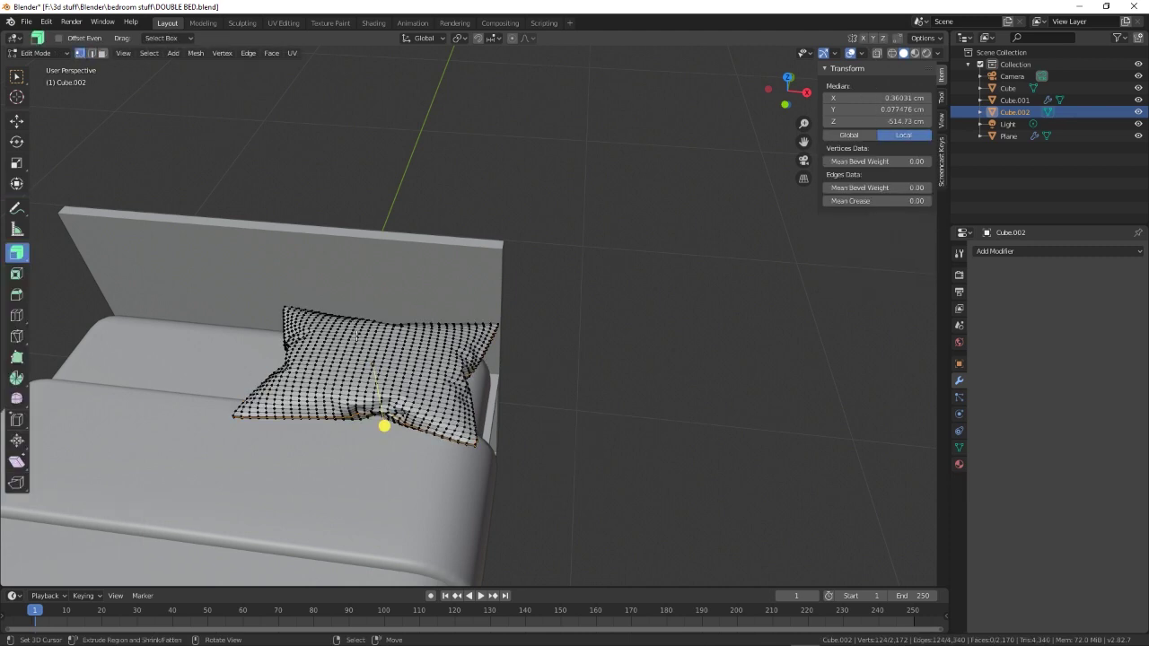
key(c)
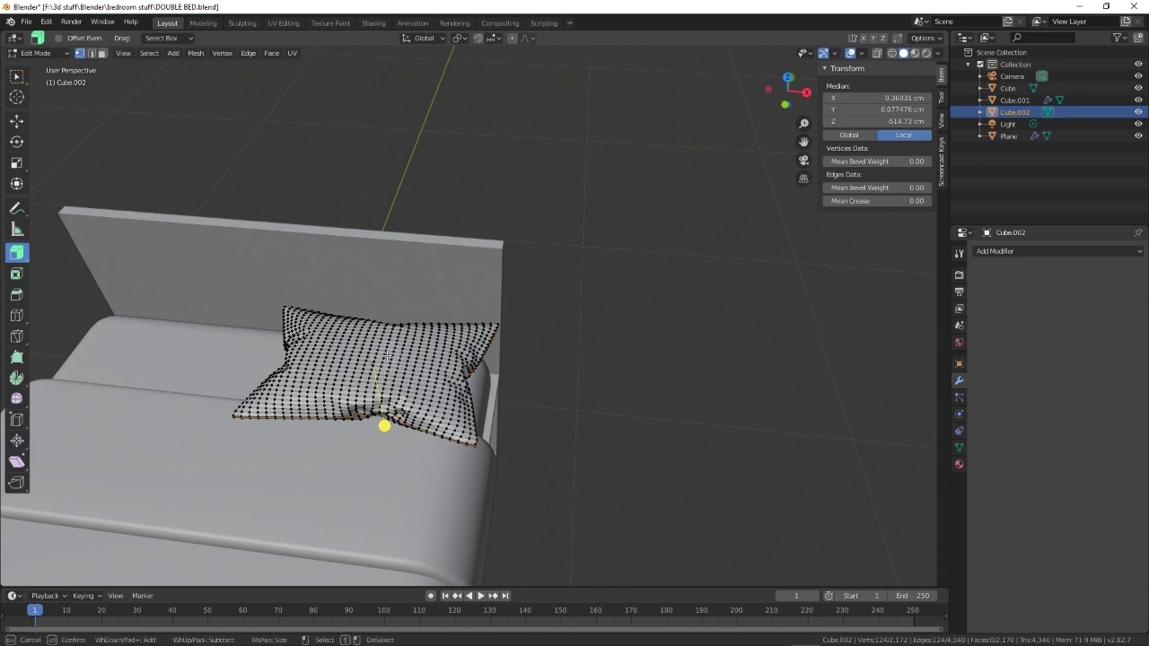
drag(384, 425, 362, 321)
mouse_move(369, 365)
mouse_down()
mouse_move(382, 366)
mouse_move(368, 409)
mouse_up()
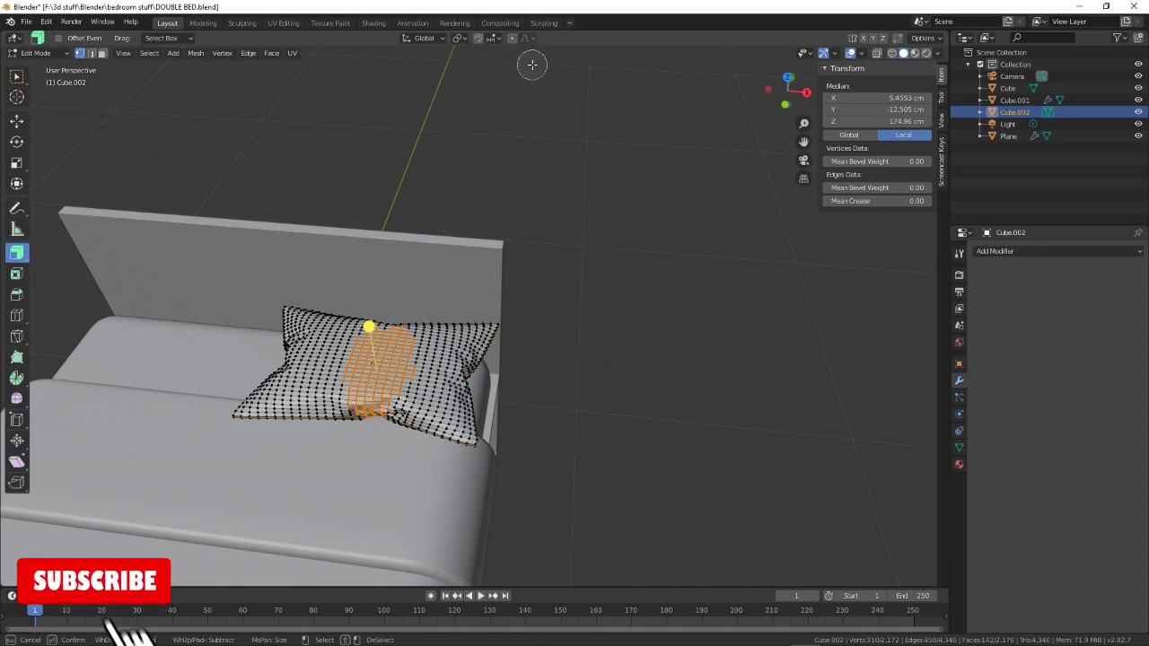
key(Escape)
- Enable proportional editing and move the selected vertices about -1.87 cm along Z with a proportional size of about 0.102
click(512, 40)
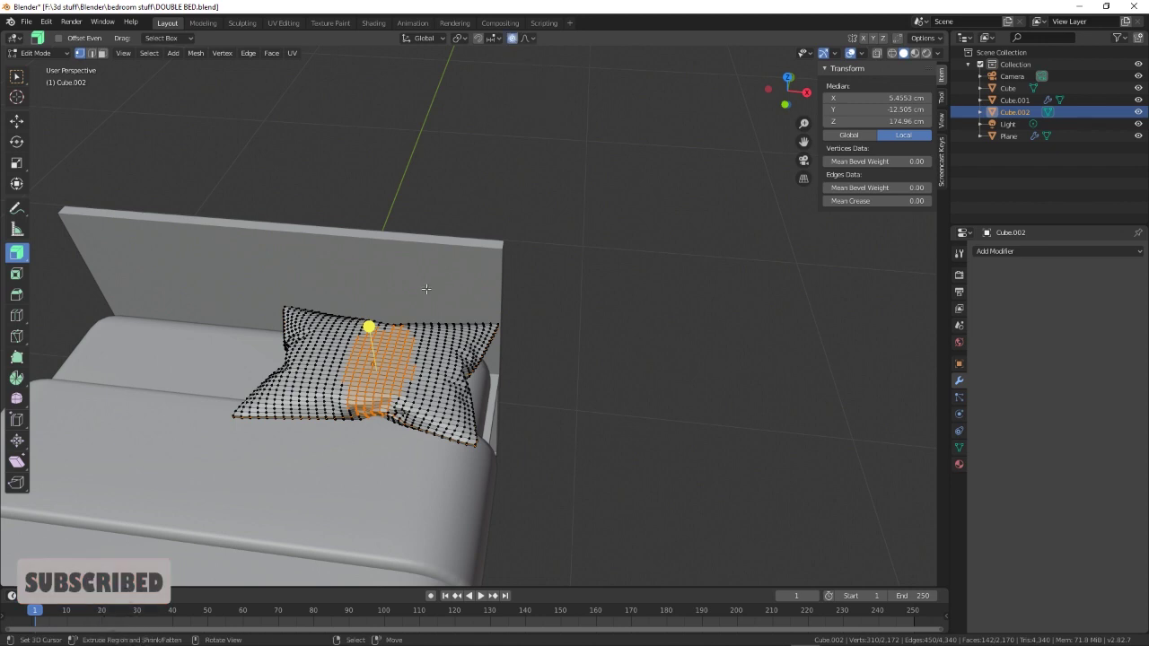
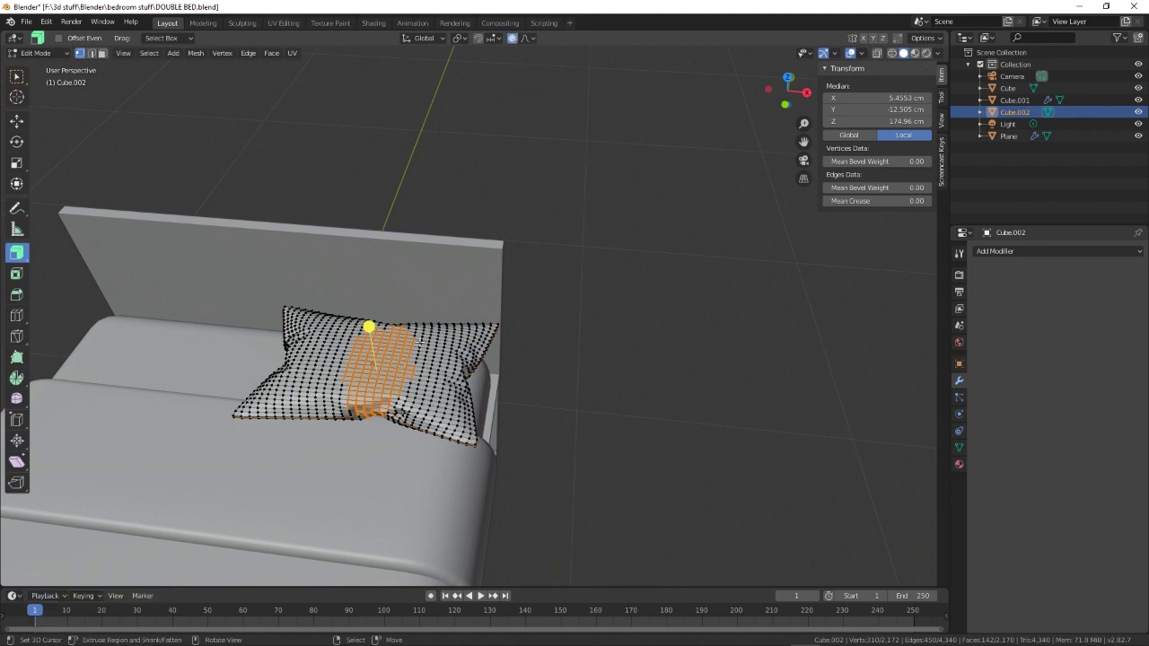
click(17, 183)
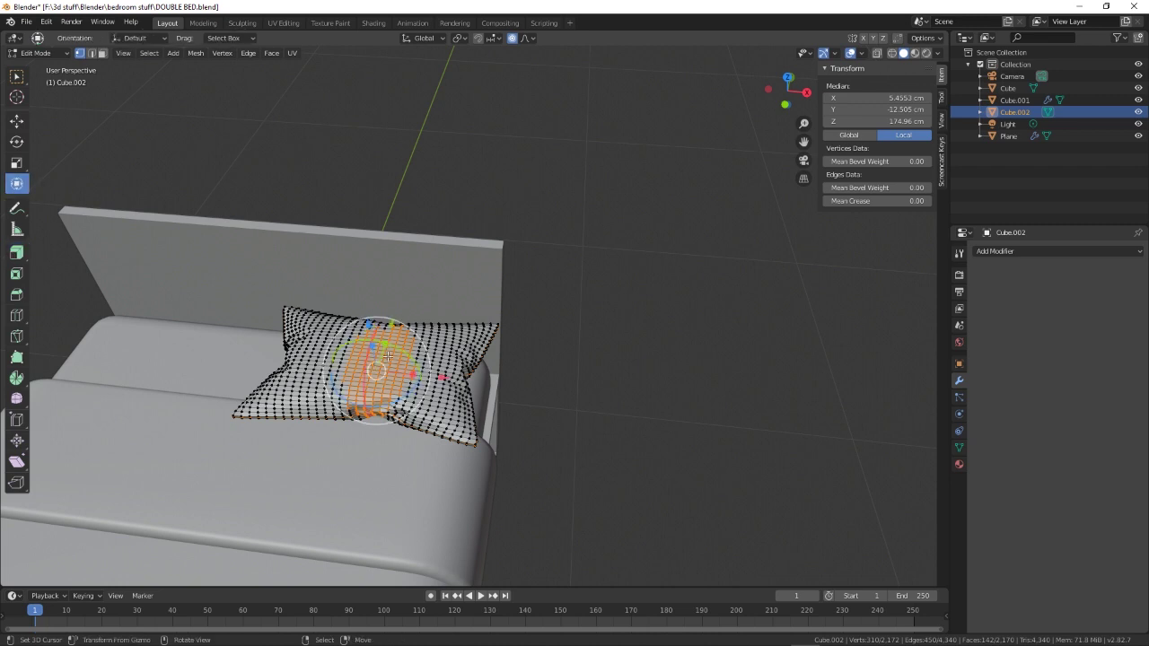
drag(372, 343, 371, 319)
scroll(386, 343, down, 2)
scroll(384, 342, up, 12)
scroll(377, 341, up, 9)
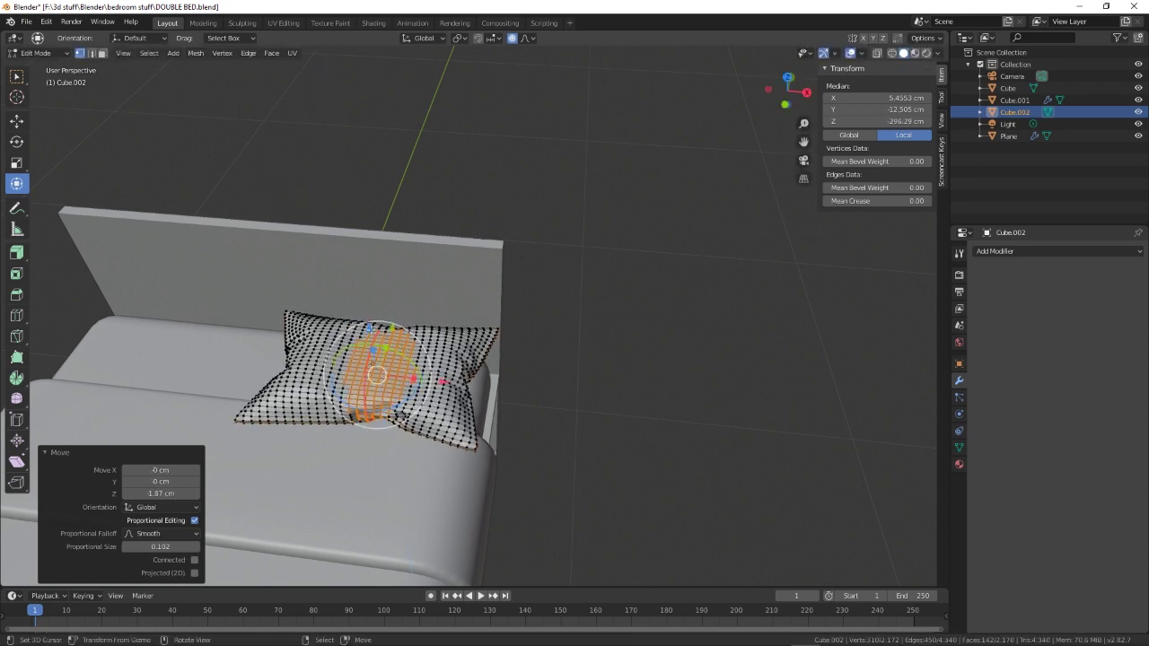
middle_drag(539, 449, 508, 460)
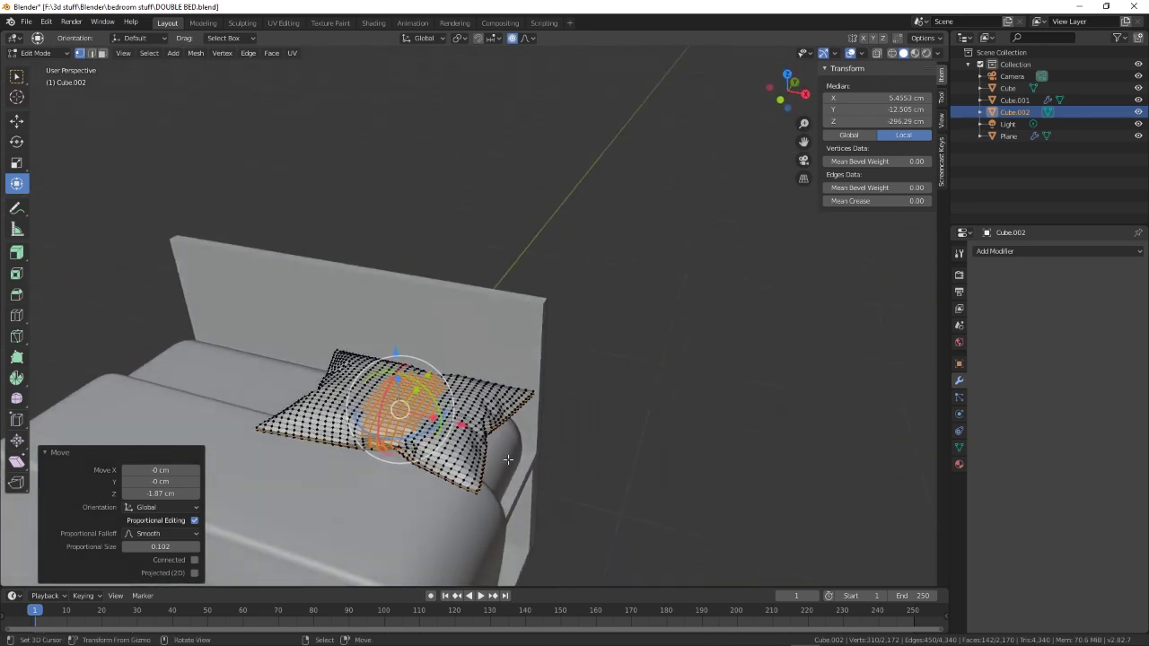
- Circle-select a smaller vertex patch at the pillow's centre, lower it about 1.45 cm with proportional editing, and return to Object Mode
click(635, 422)
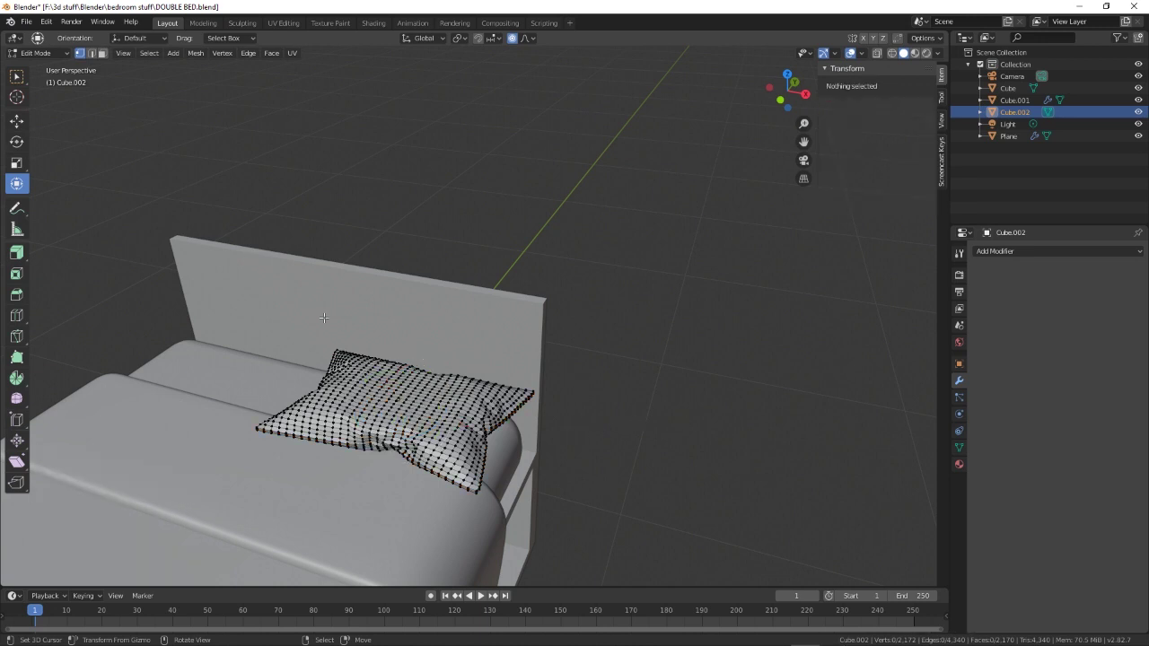
key(c)
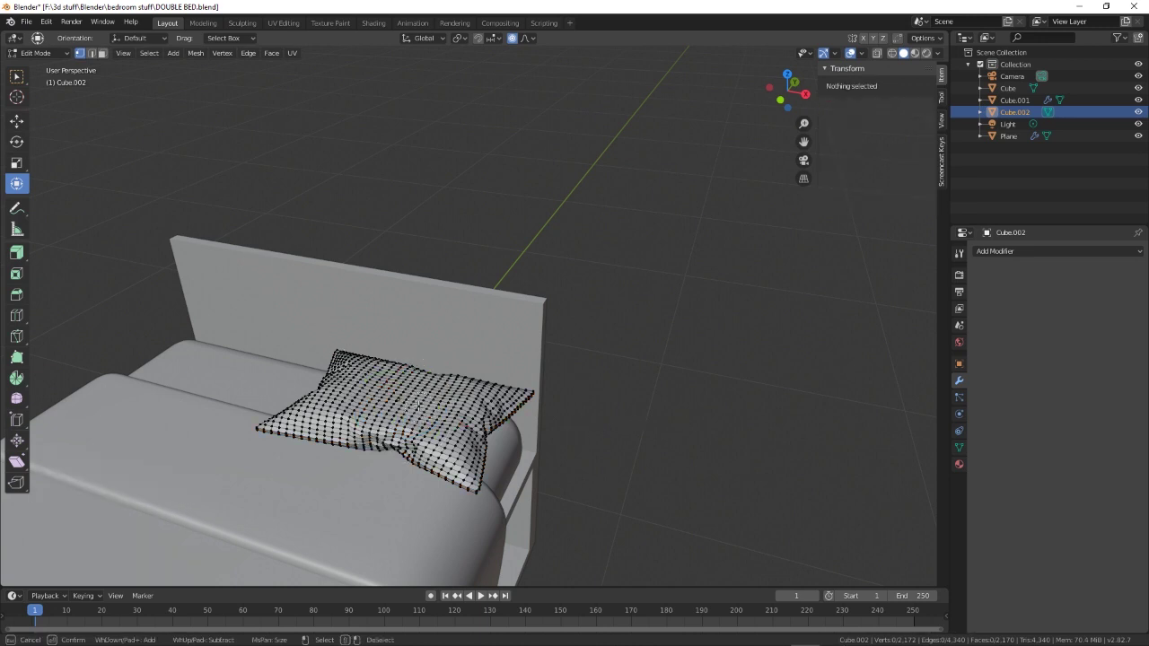
mouse_move(420, 389)
mouse_down()
mouse_move(400, 404)
mouse_move(413, 395)
mouse_up()
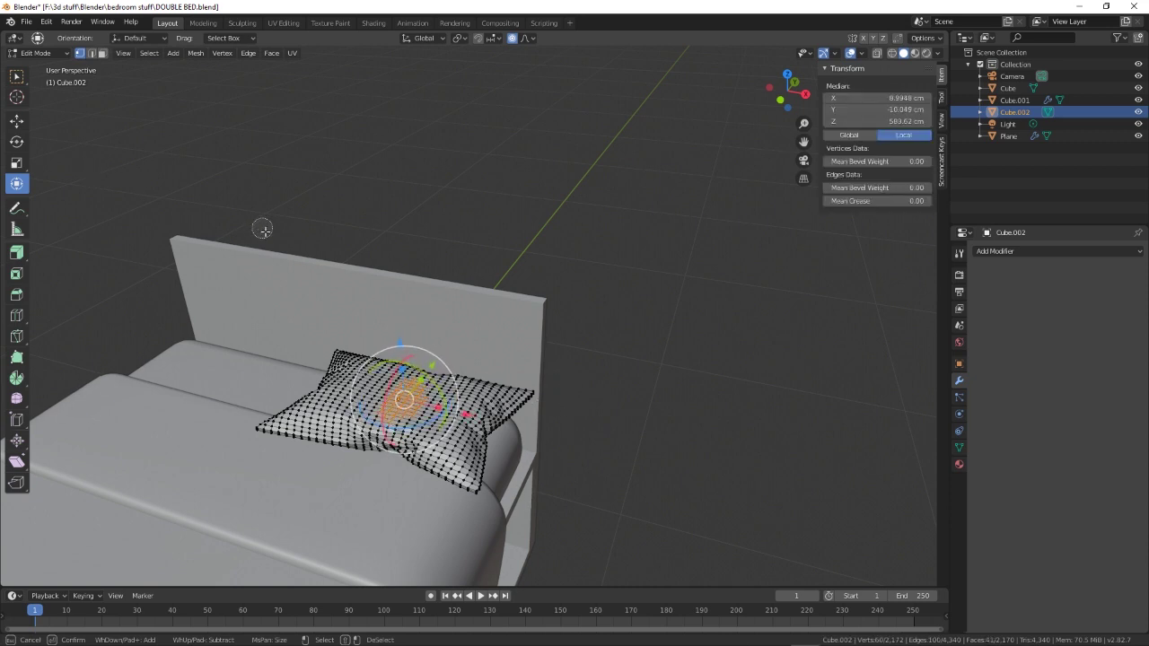
key(Escape)
drag(401, 342, 402, 343)
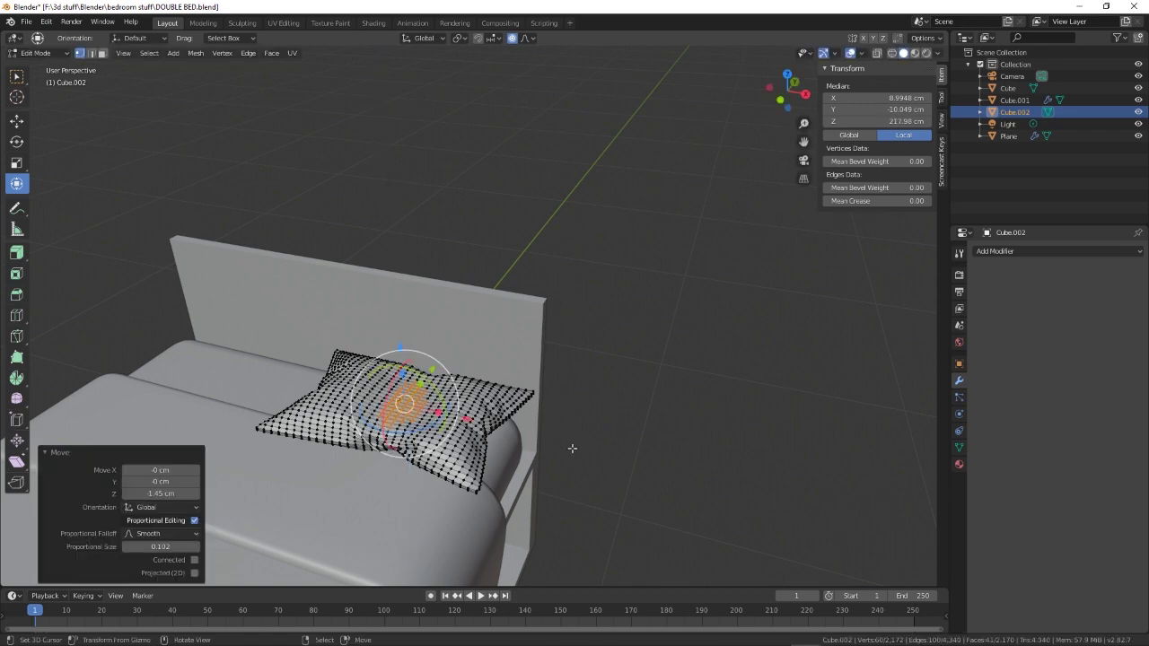
middle_drag(569, 449, 585, 447)
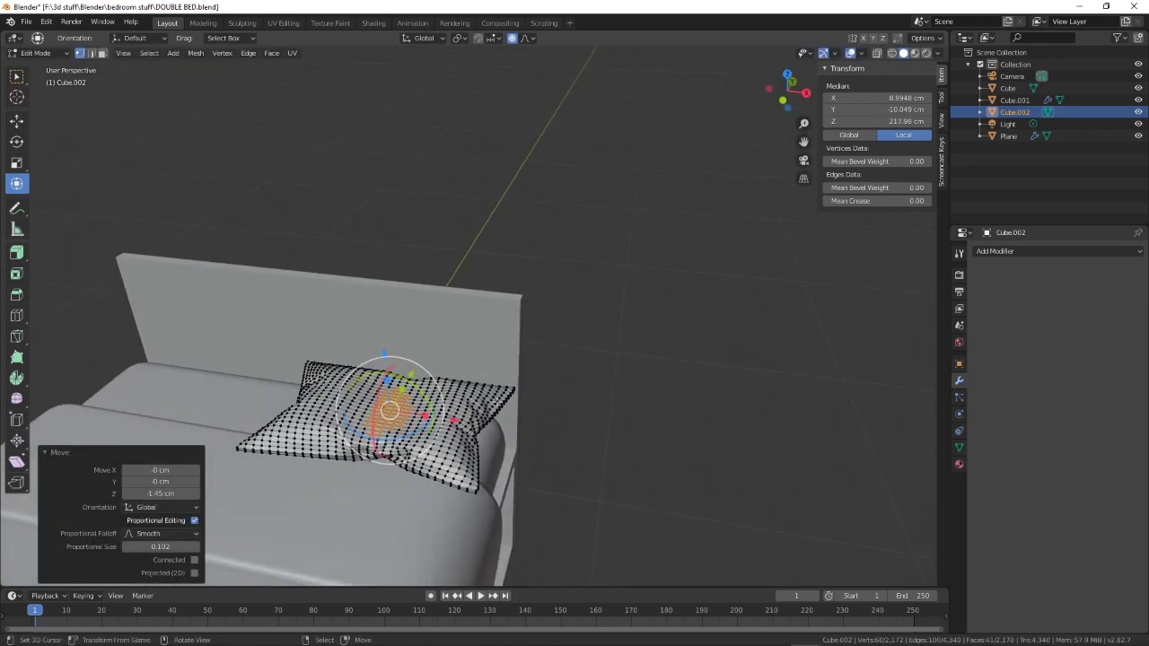
key(Tab)
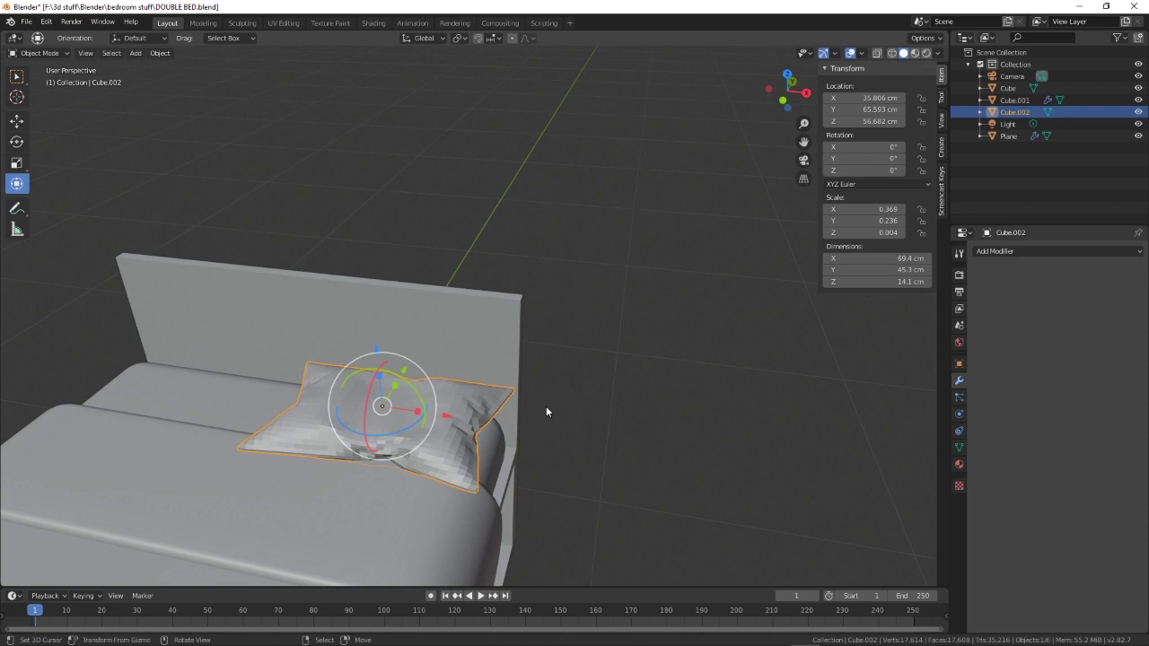
- Add a Subdivision Surface modifier to the pillow and shade it smooth
click(1037, 252)
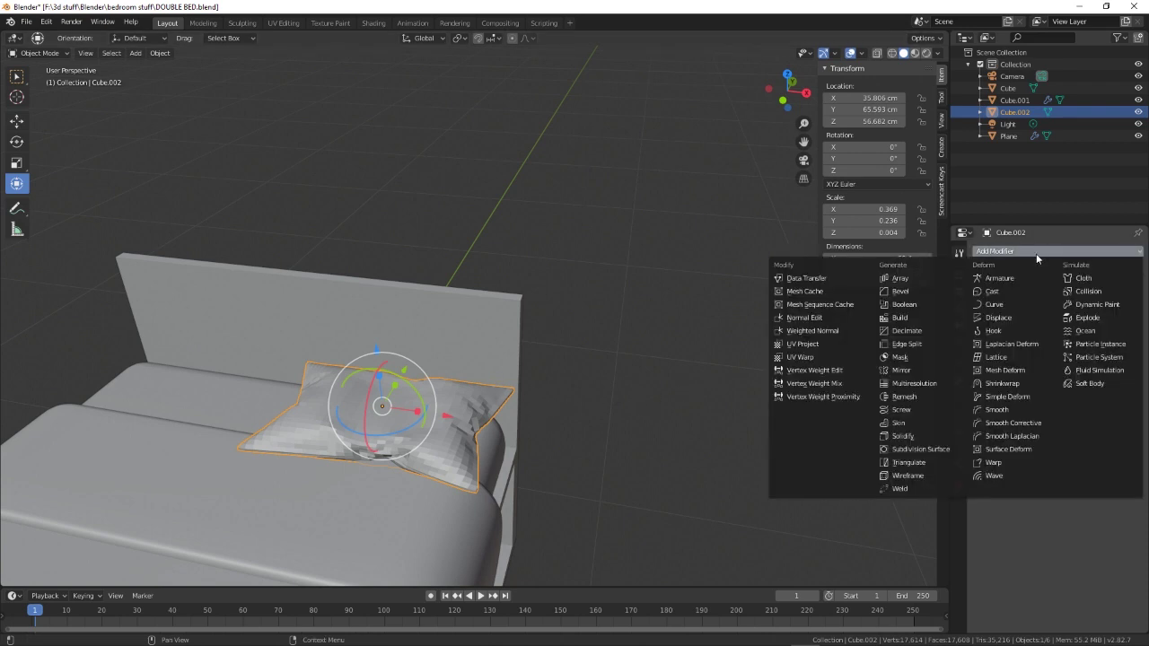
click(914, 450)
right_click(682, 413)
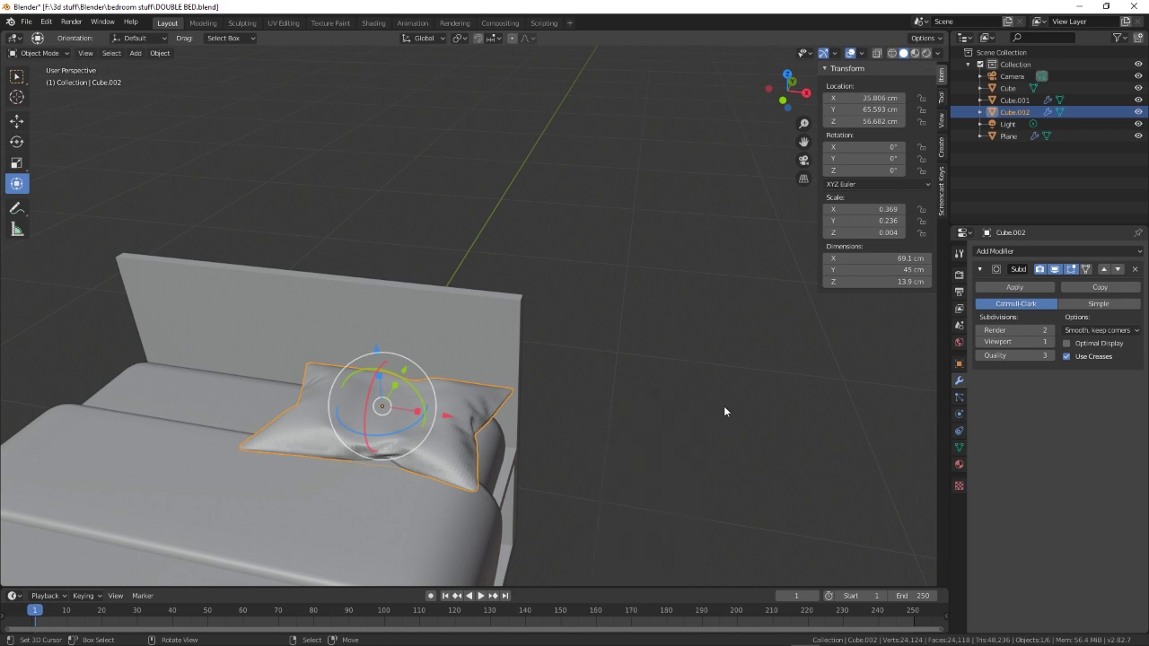
- Duplicate the pillow and place the copy about -69.4 cm along X on the other side of the bed
middle_drag(568, 473, 534, 340)
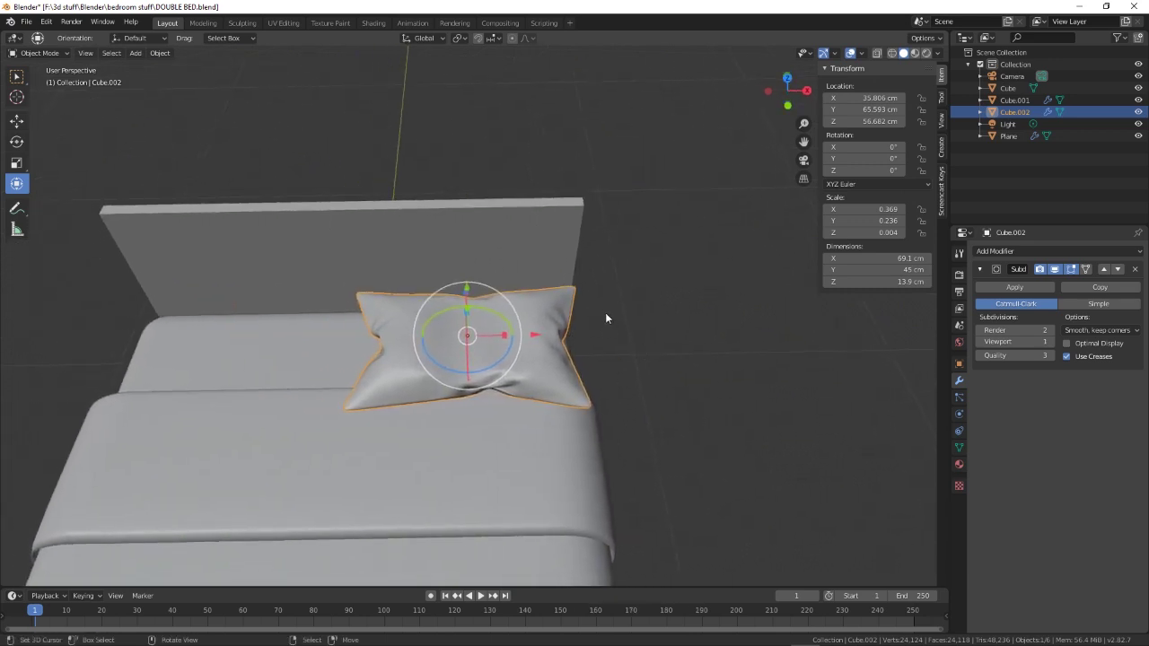
key(shift+d)
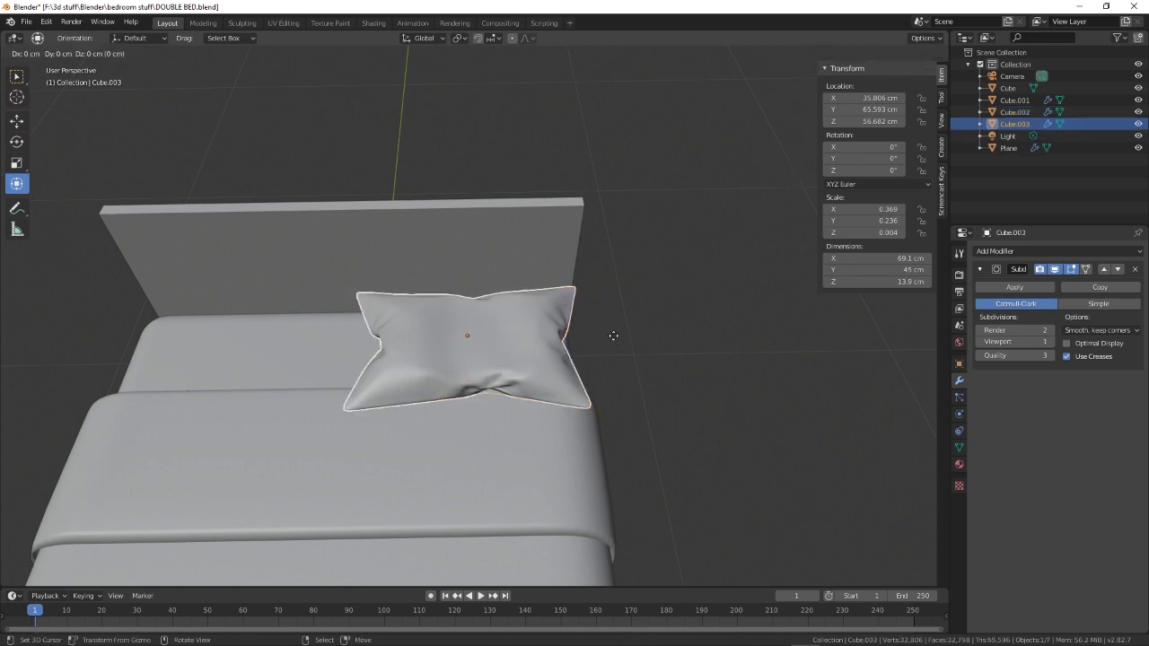
key(x)
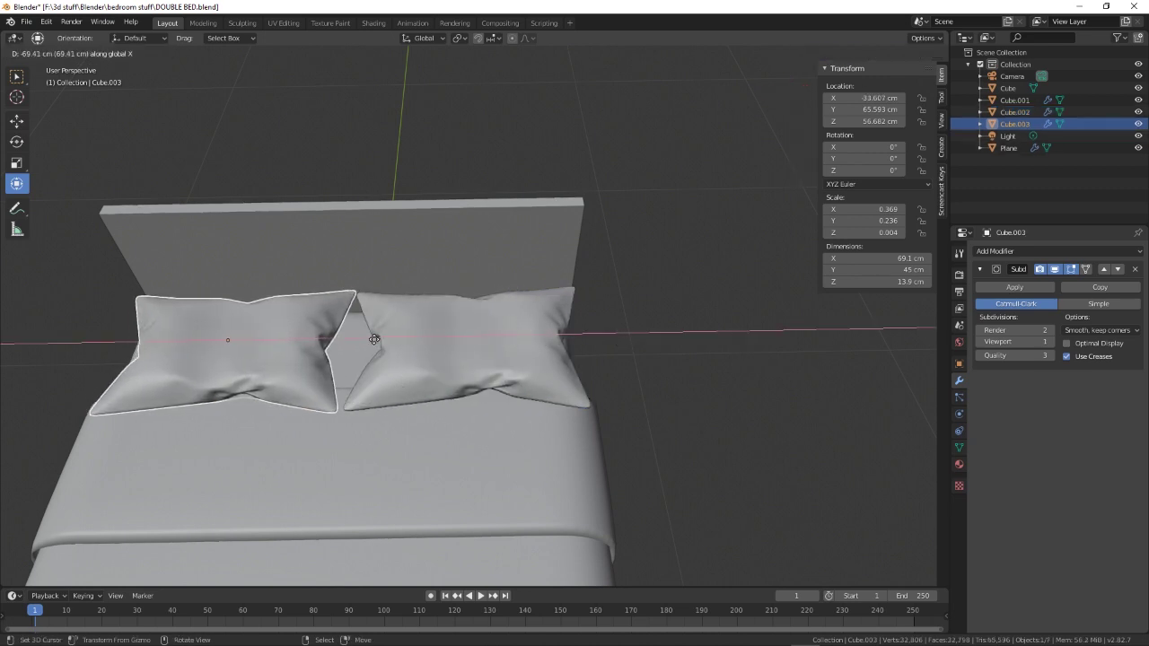
click(240, 418)
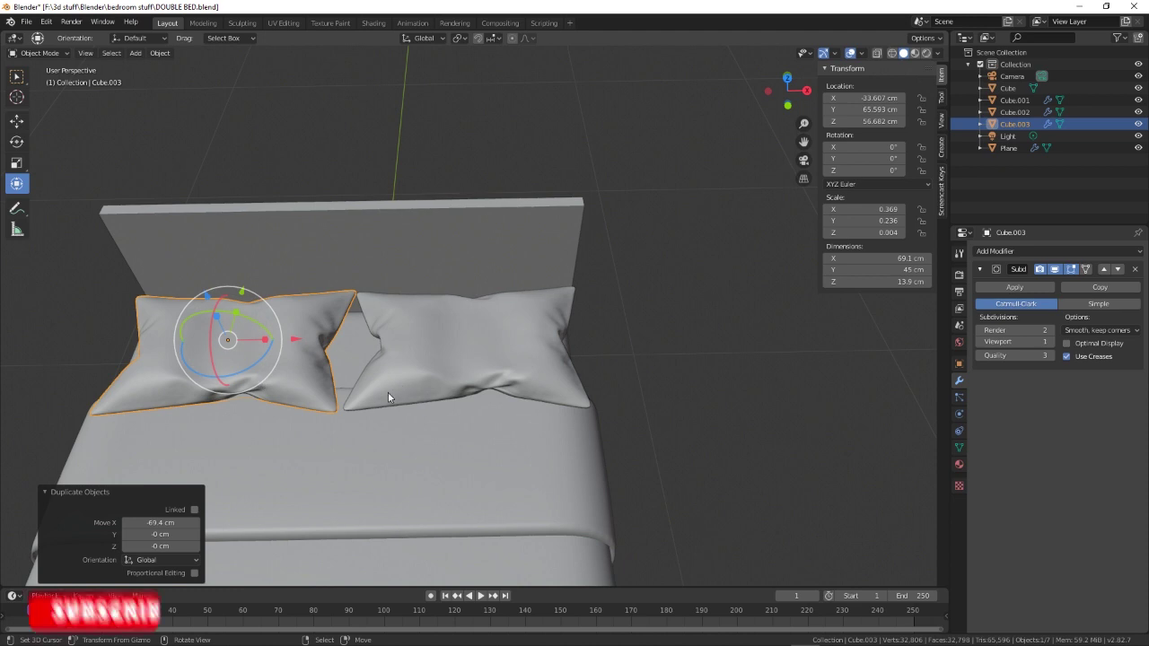
- Rotate the duplicated pillow 180° about the Z axis
text(r)
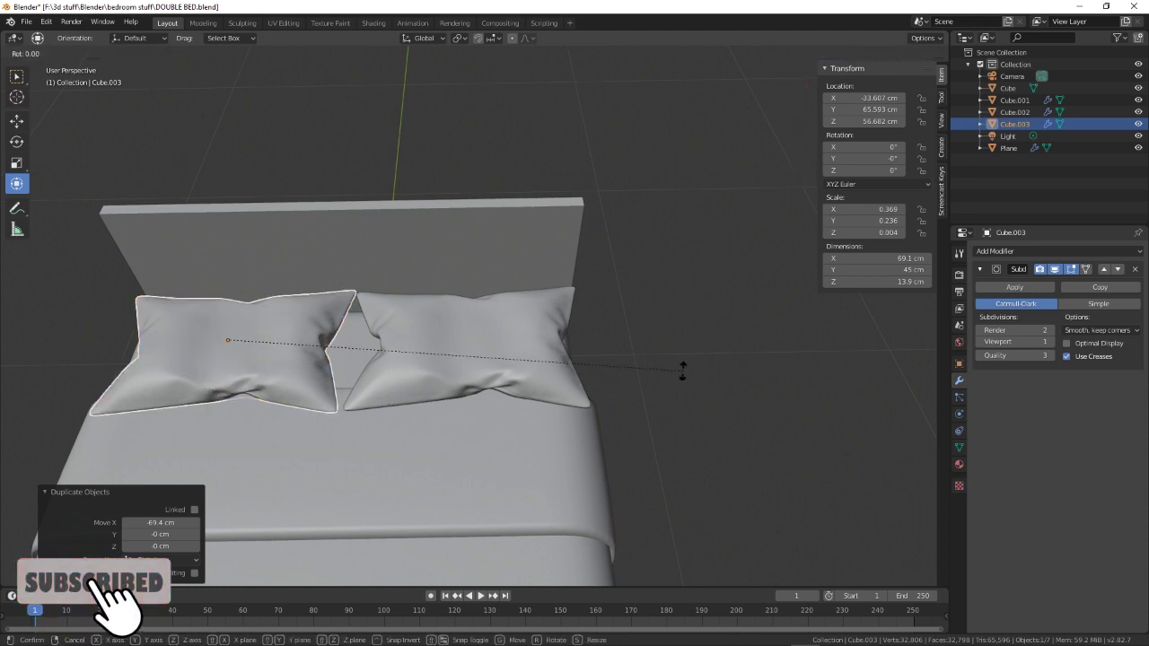
text(z180)
key(Return)
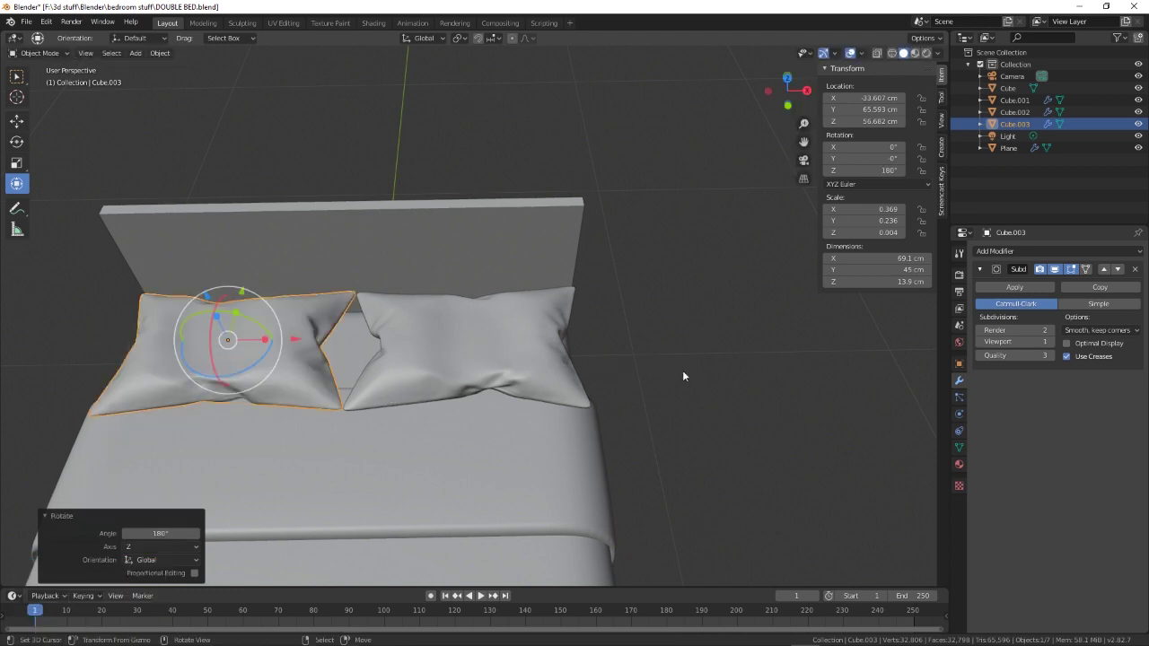
- Add a 200 cm mesh cube at the 3D cursor beside the bed
middle_drag(684, 464, 591, 519)
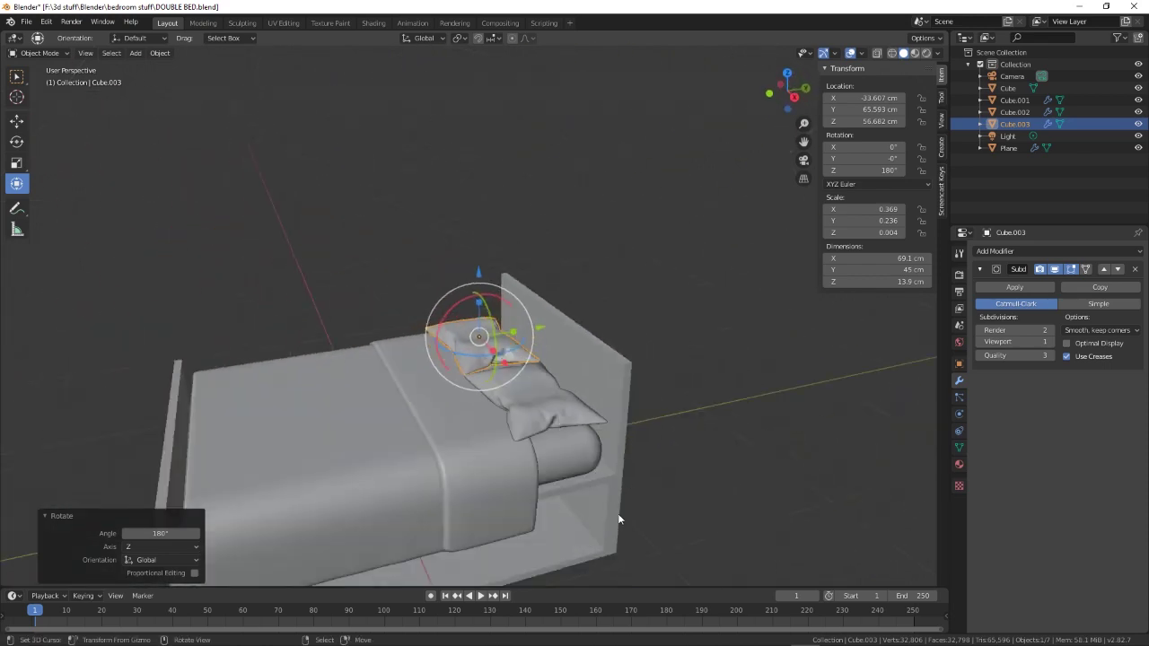
scroll(618, 519, down, 2)
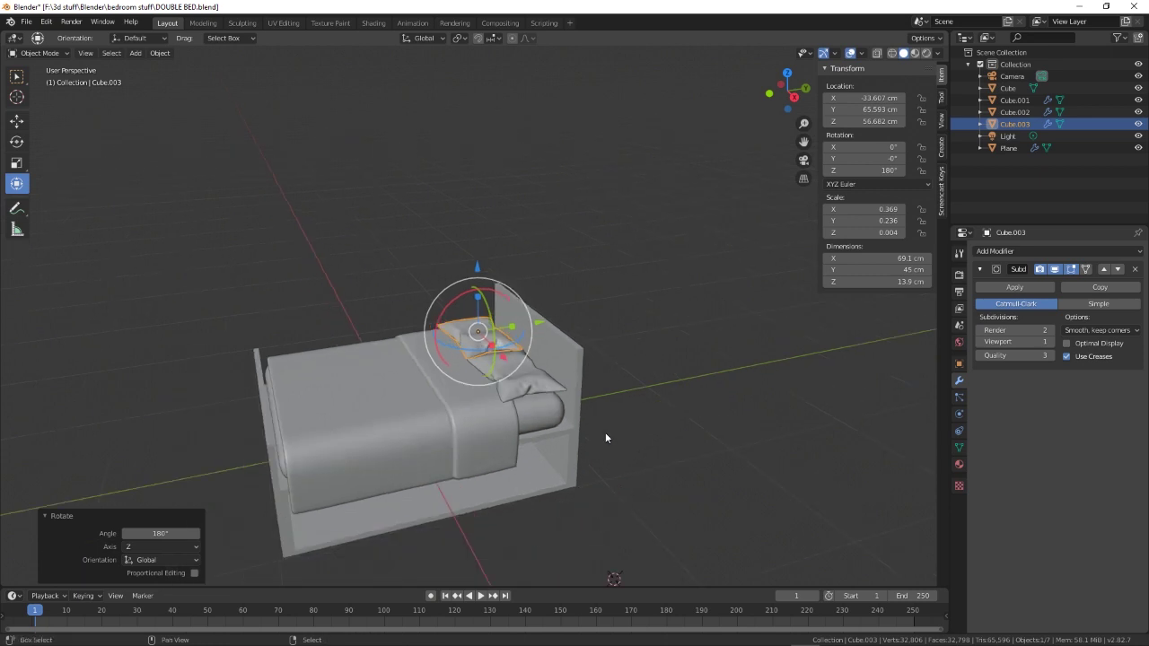
key(shift+a)
mouse_move(563, 240)
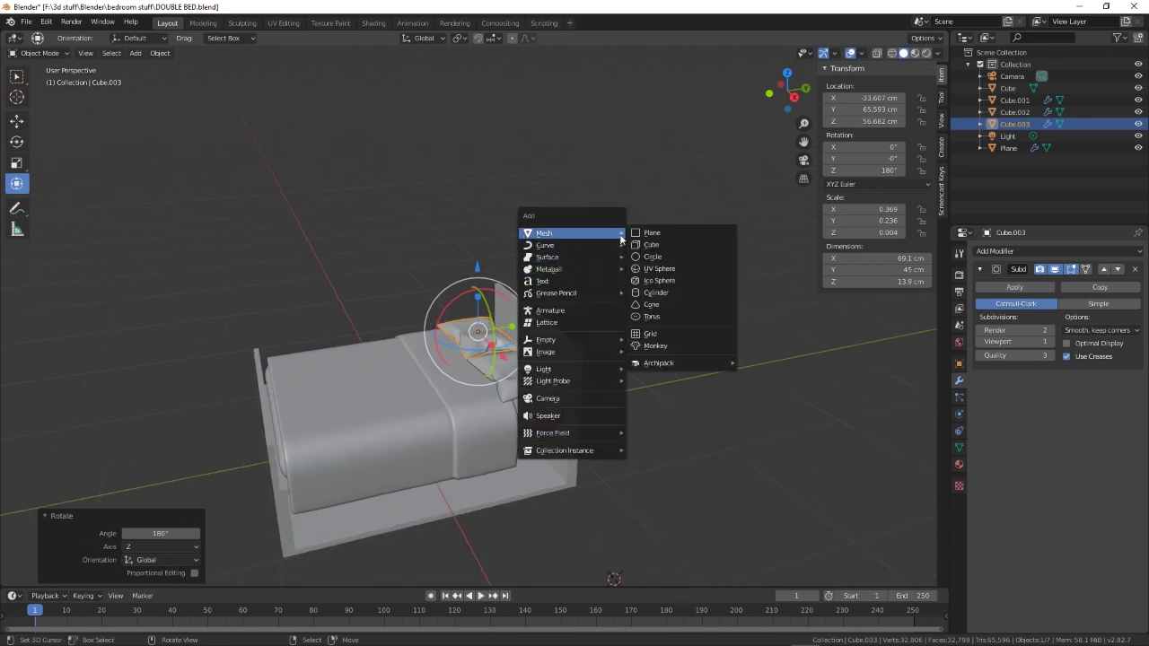
click(663, 245)
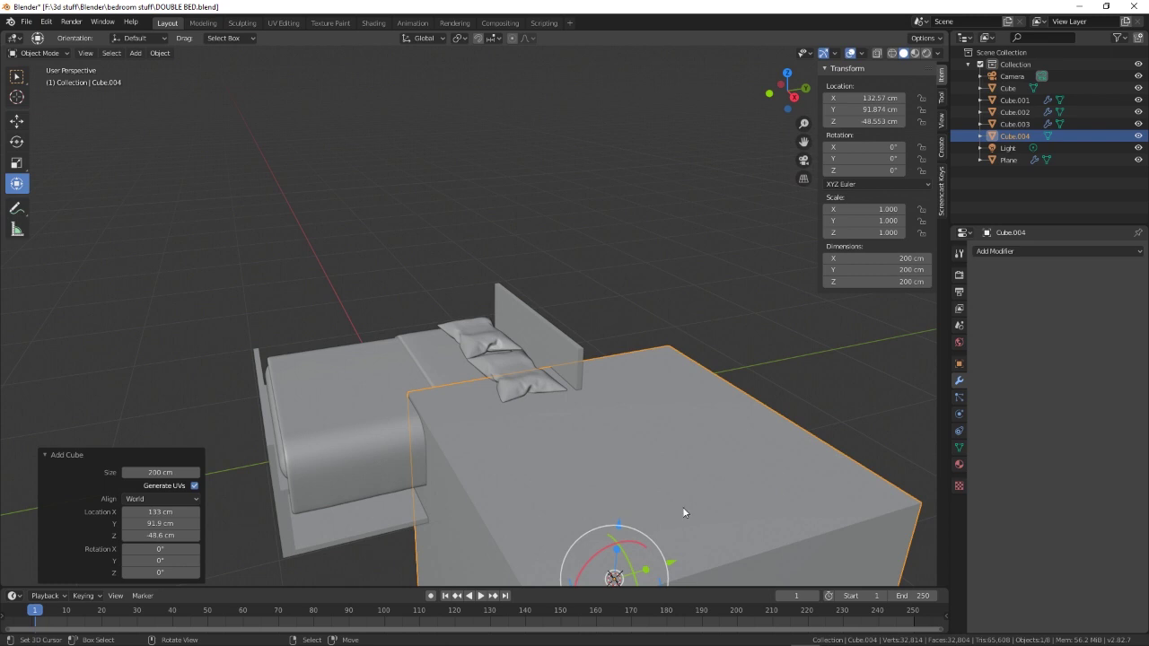
- Scale the cube along X into a thin panel about 3.39 cm thick
middle_drag(683, 512, 656, 550)
key(s)
key(x)
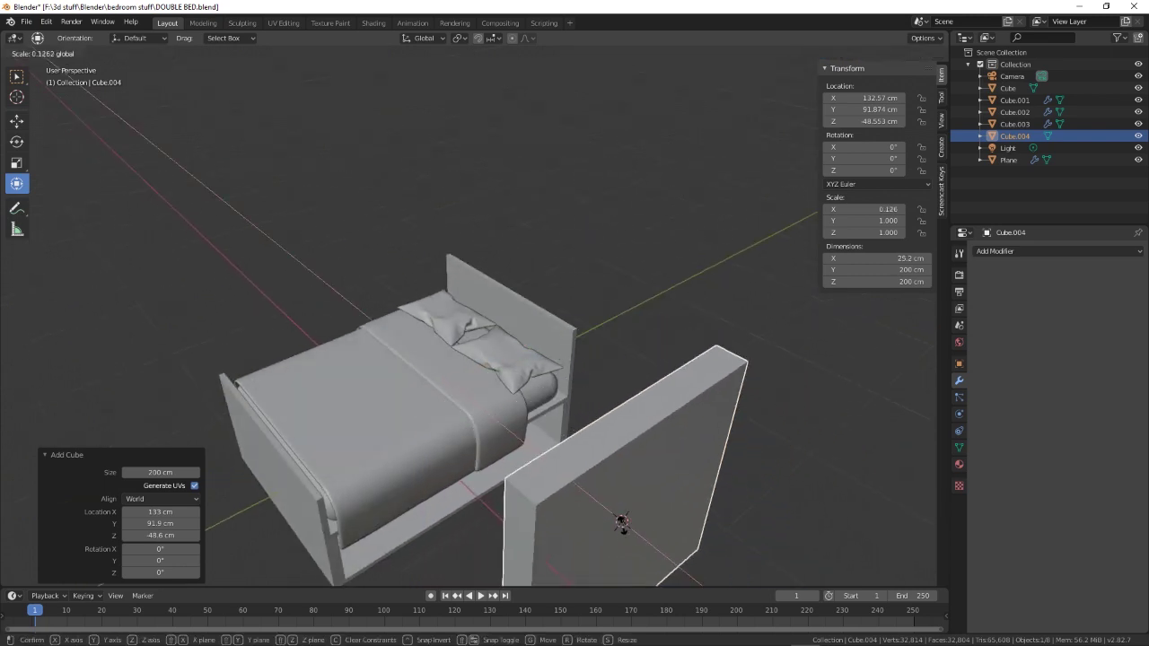
click(628, 527)
key(s)
key(x)
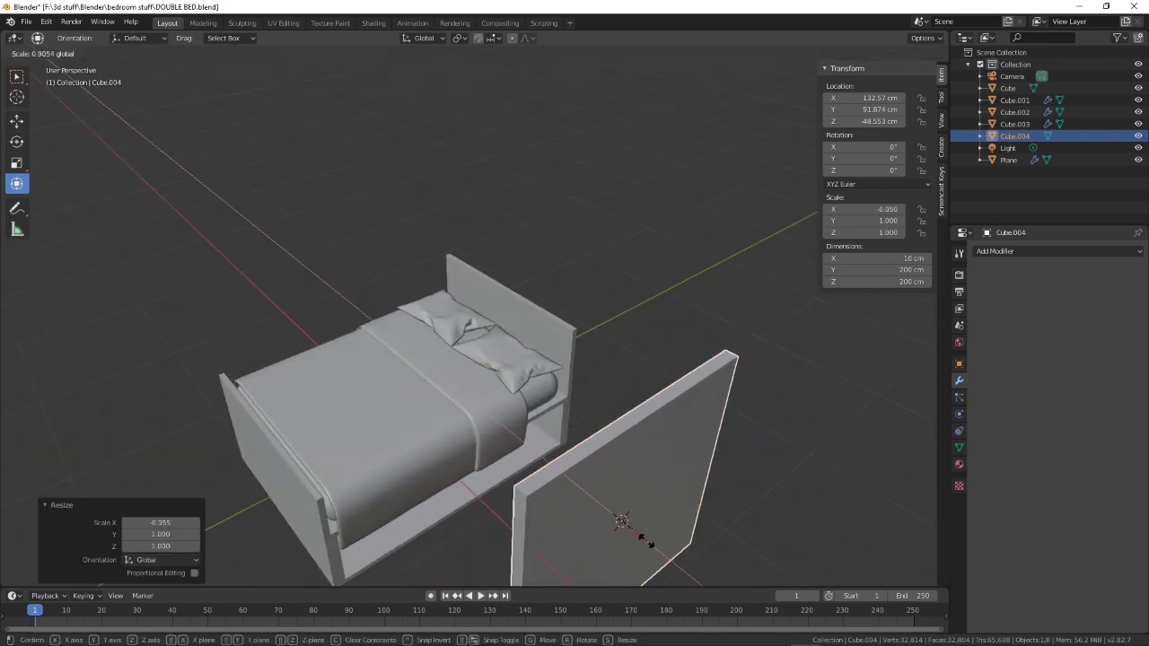
click(634, 531)
- Frame the thin panel in the view and raise it about 6.9 cm along Z
middle_drag(633, 532, 707, 558)
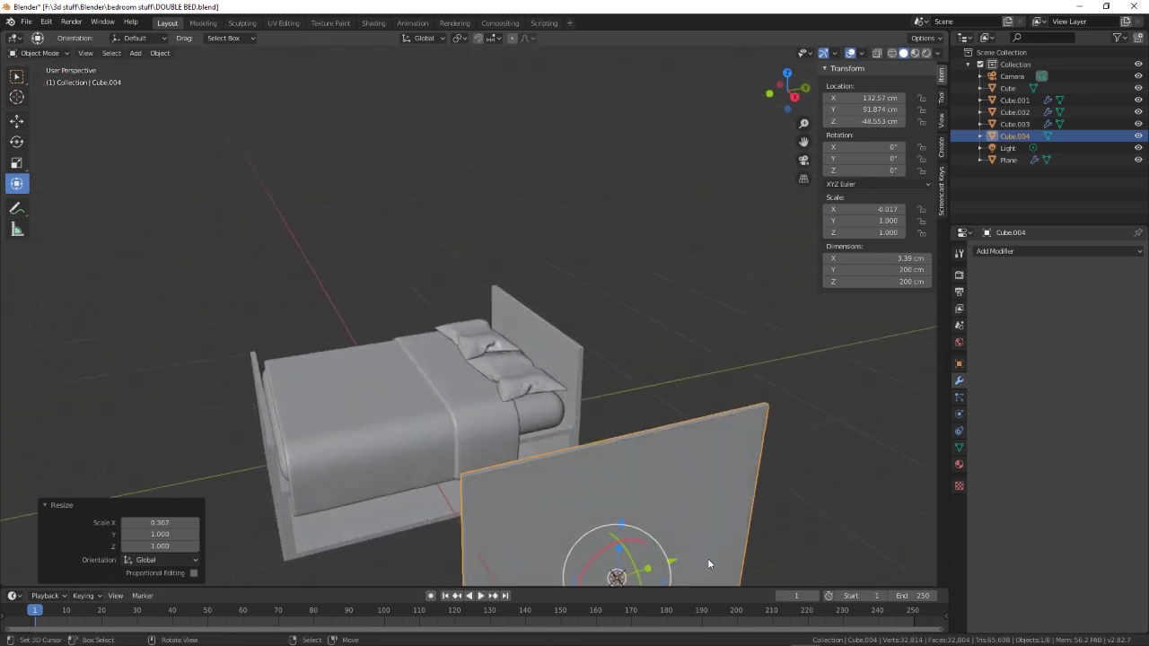
key(KP_Decimal)
middle_drag(661, 405, 548, 303)
key(g)
key(z)
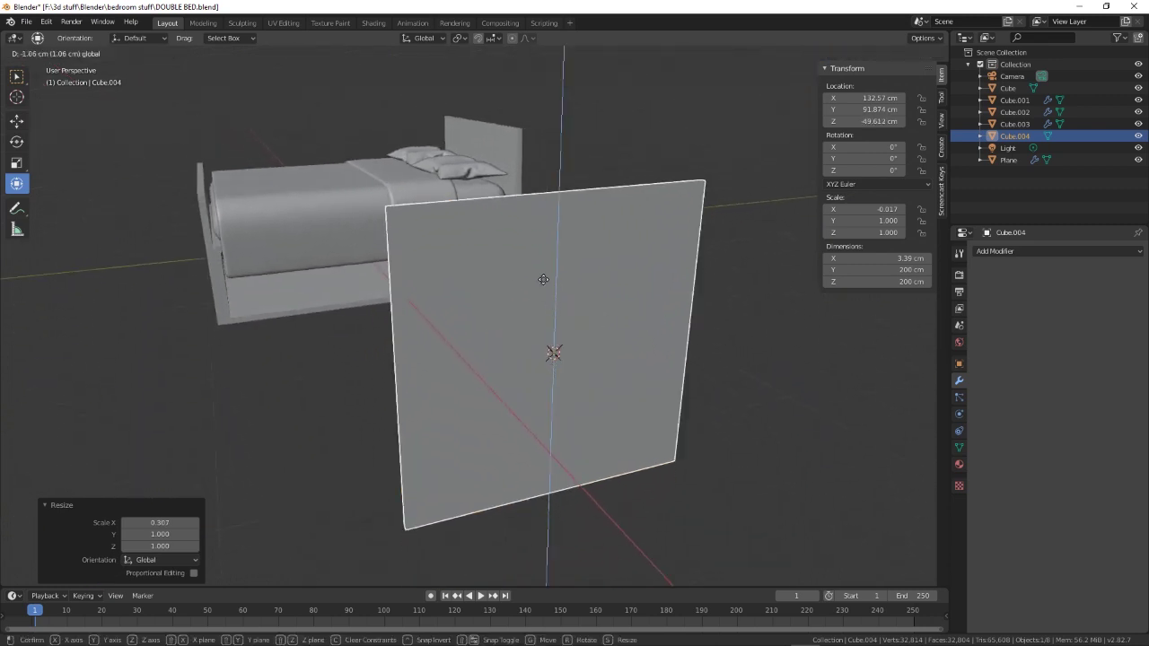
click(553, 305)
- Scale the panel down to about 31.5 cm high along Z and 101 cm long along Y
key(s)
key(z)
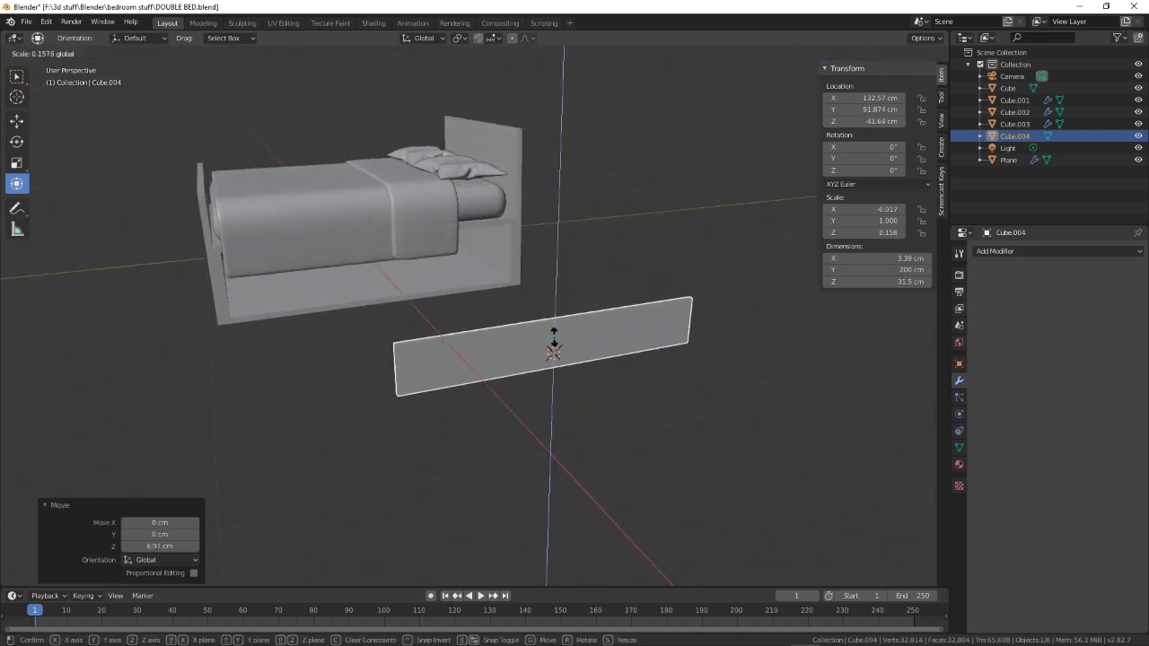
click(554, 340)
key(s)
key(y)
click(569, 346)
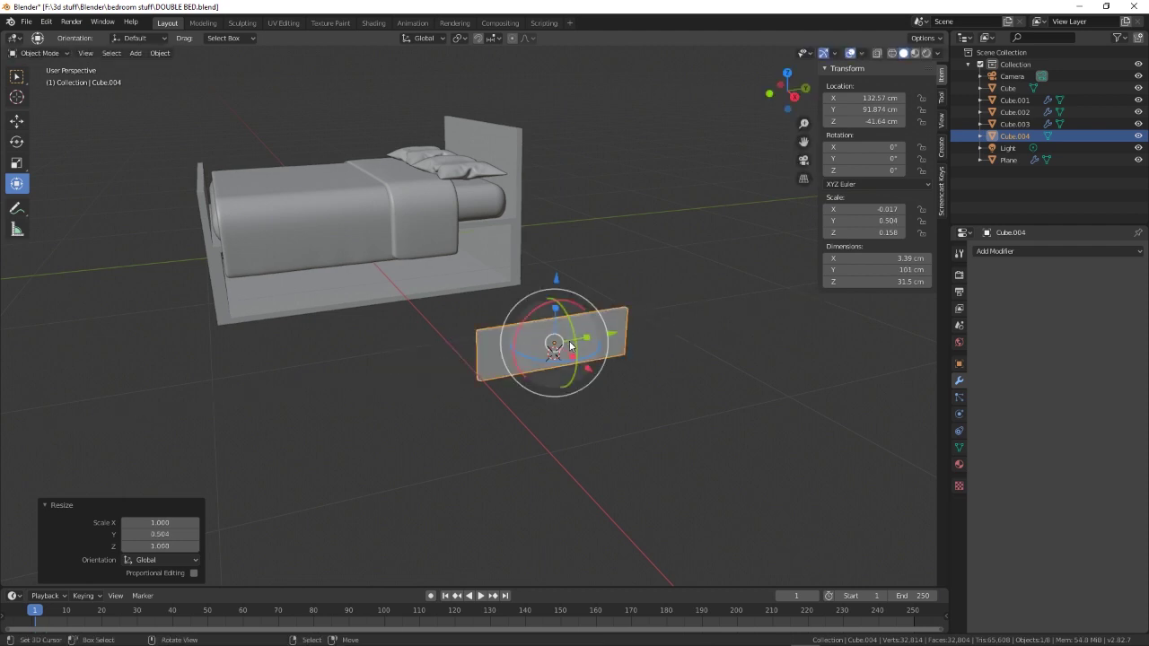
- Move the panel along X until it lines up with the bed's side, at about X 66.6 cm
key(g)
key(x)
click(495, 301)
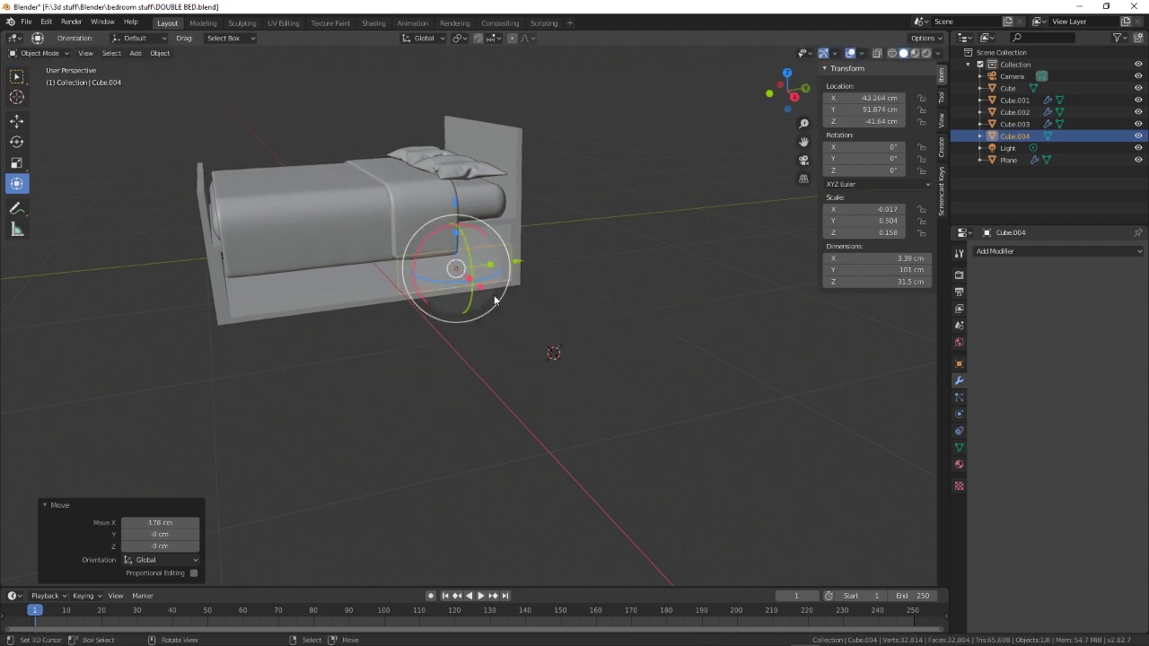
middle_drag(495, 301, 526, 347)
middle_drag(406, 348, 575, 346)
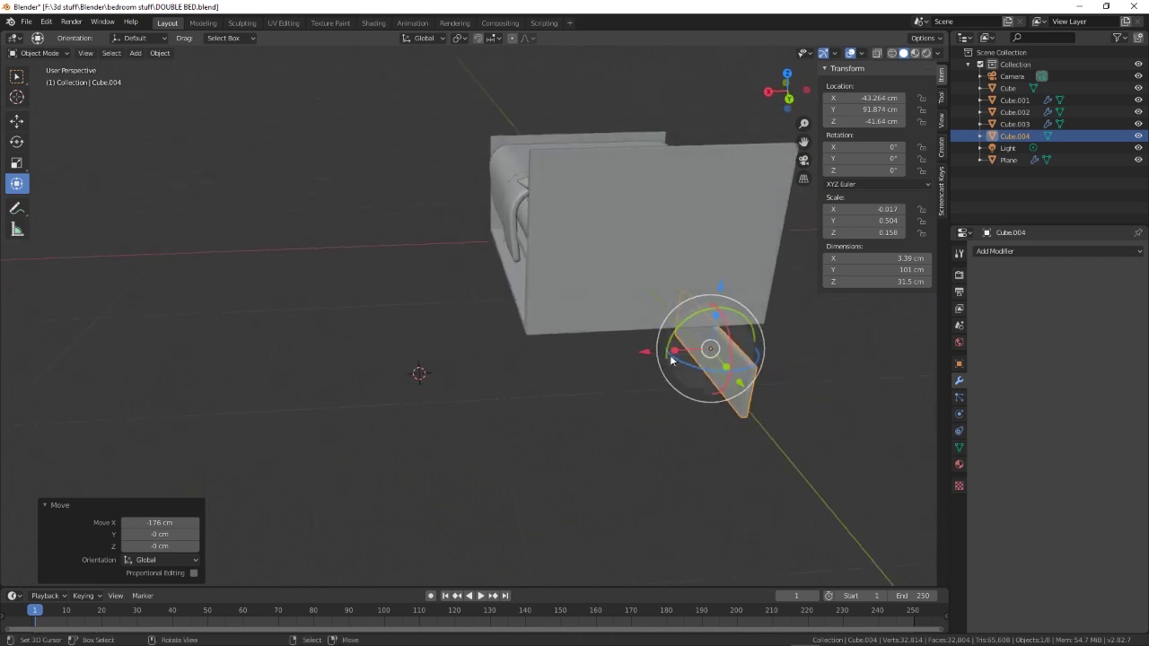
key(g)
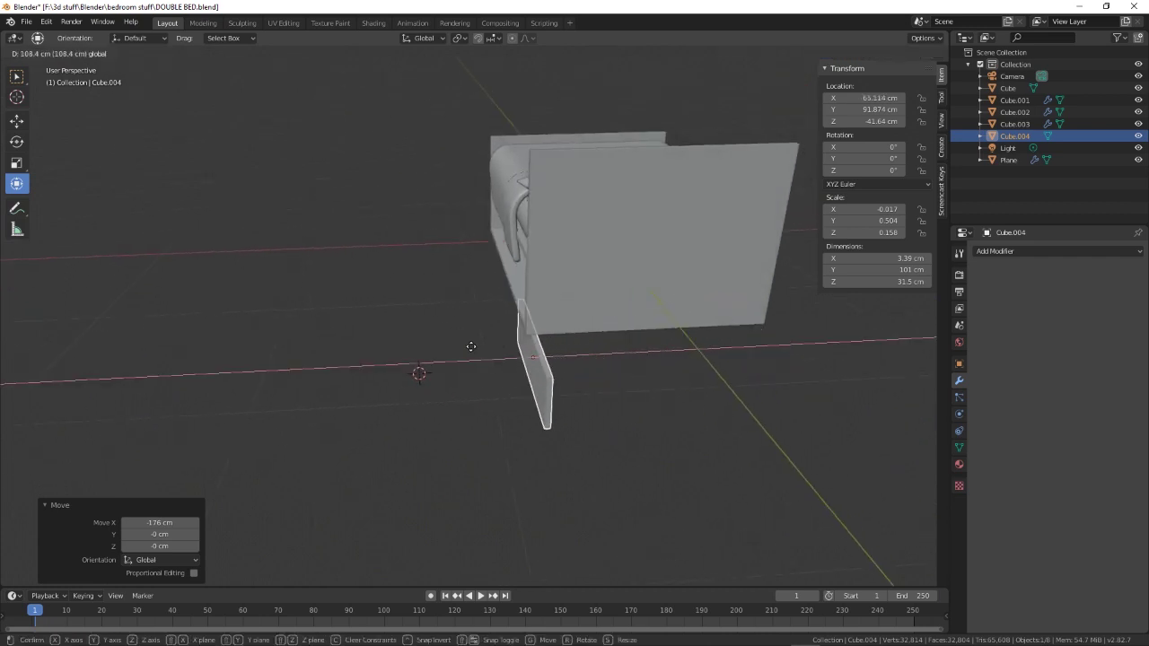
click(469, 347)
- Raise the panel about 41.3 cm along Z to the level of the bed frame's side opening
middle_drag(473, 356, 571, 290)
key(g)
key(z)
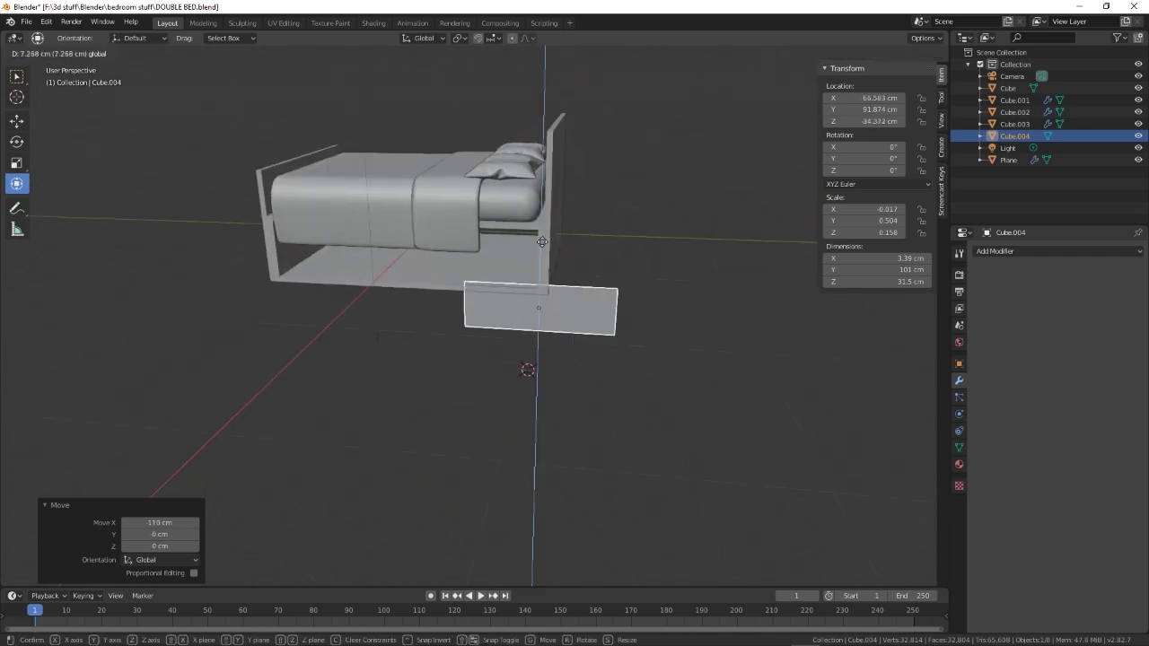
click(556, 232)
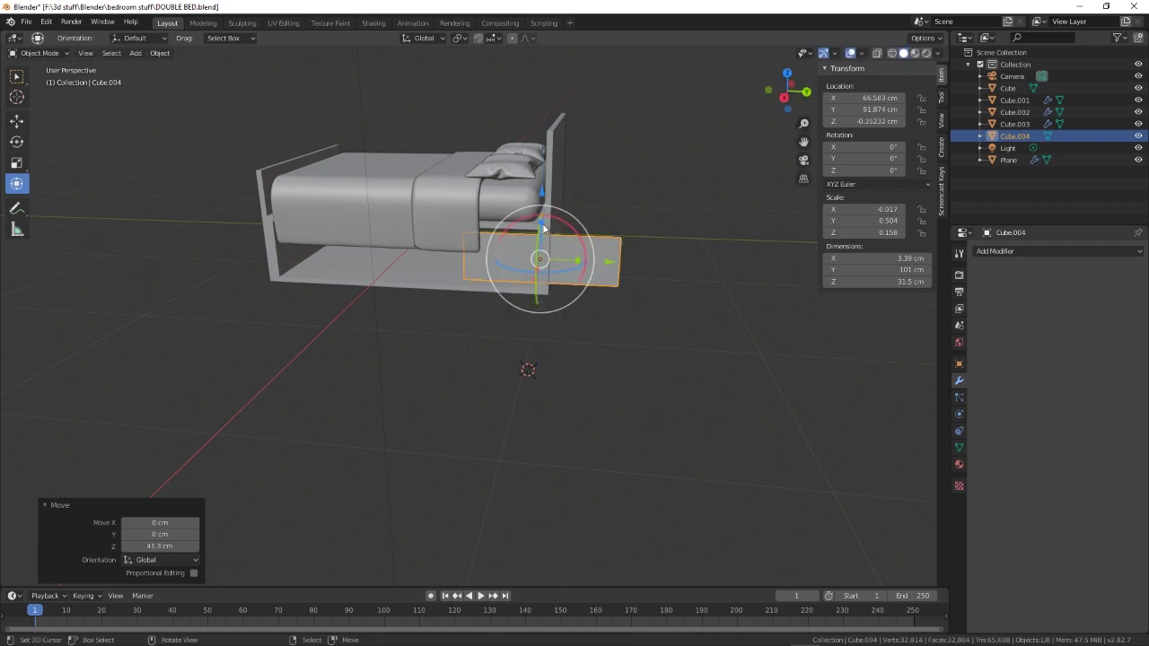
- Scale the panel's height to about 36.4 cm and move it about -48.6 cm along Y into the frame's side opening
key(s)
key(z)
click(542, 223)
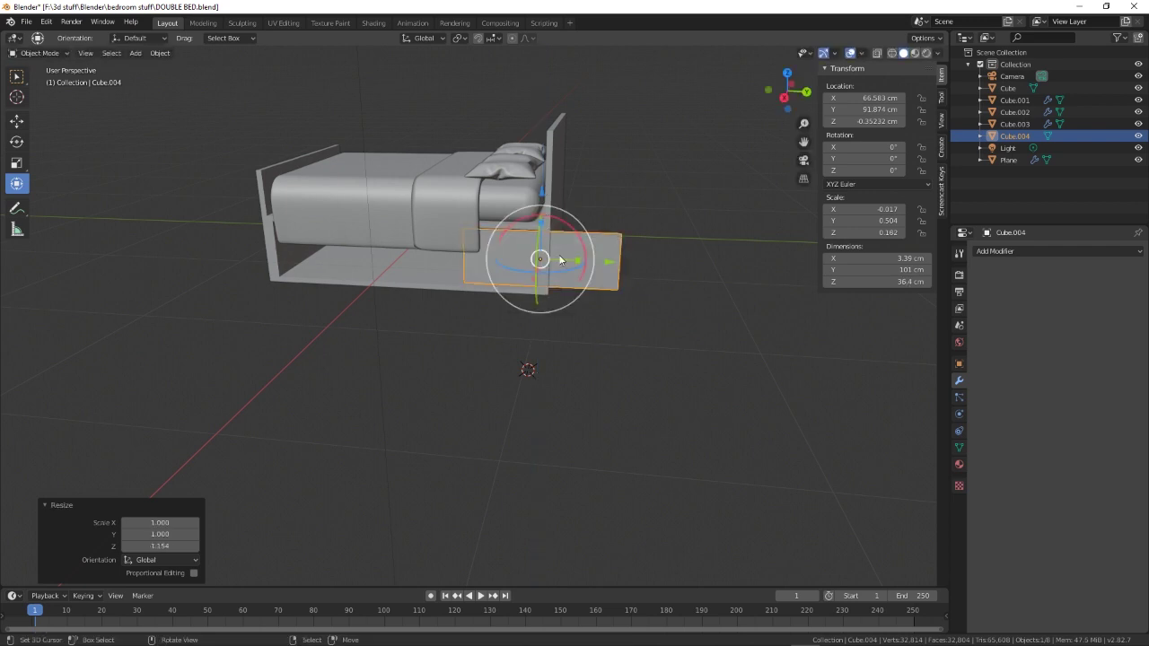
drag(618, 265, 539, 260)
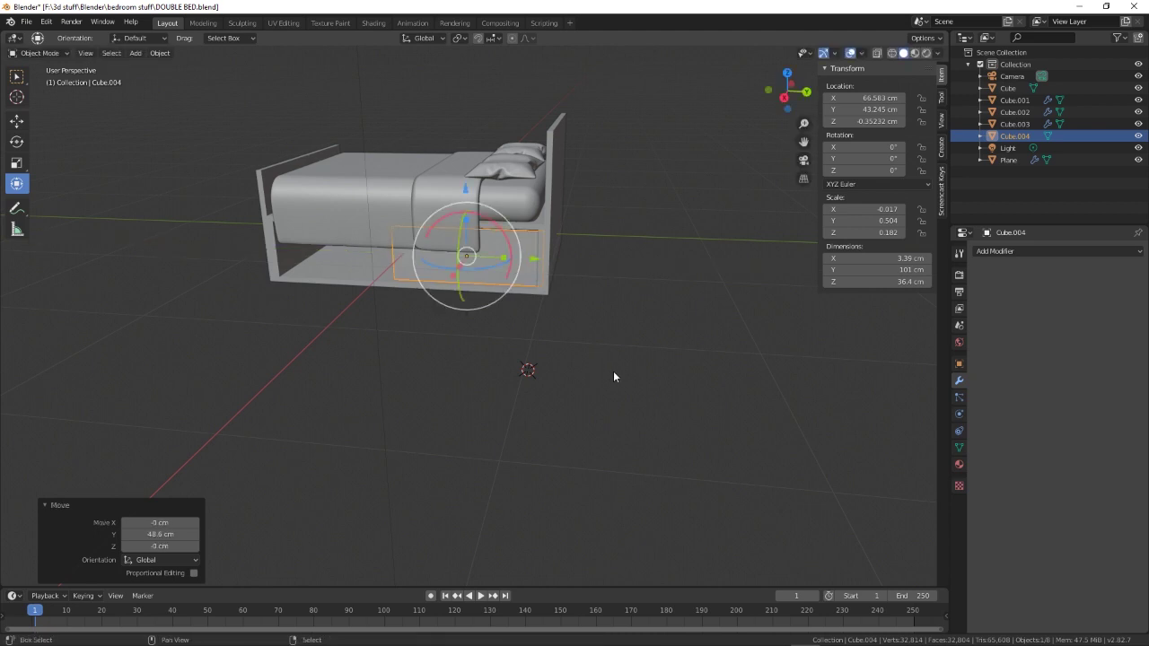
- Duplicate the side panel about -83.1 cm along Y towards the foot of the bed and nudge the copy slightly along X
key(shift+d)
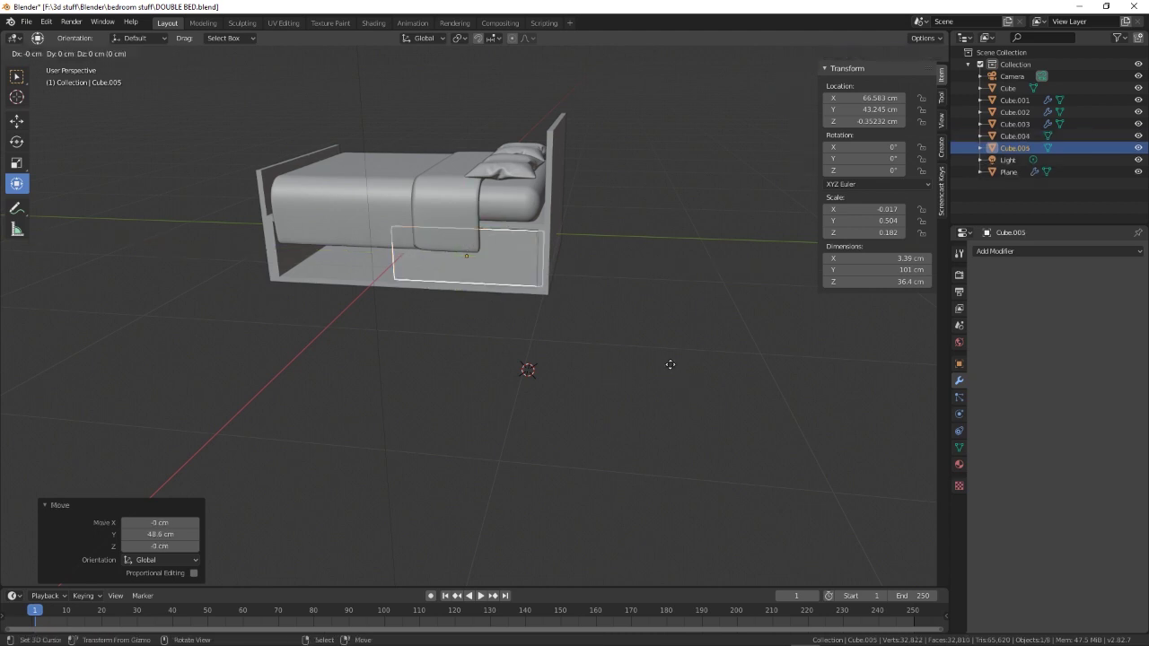
key(y)
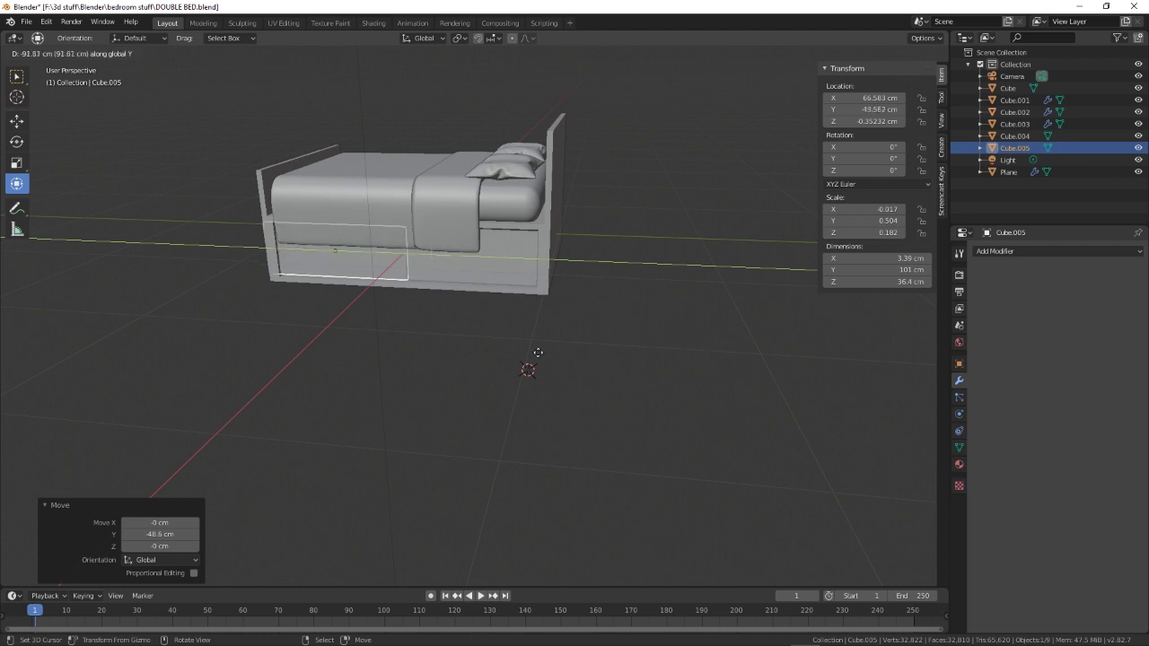
click(550, 354)
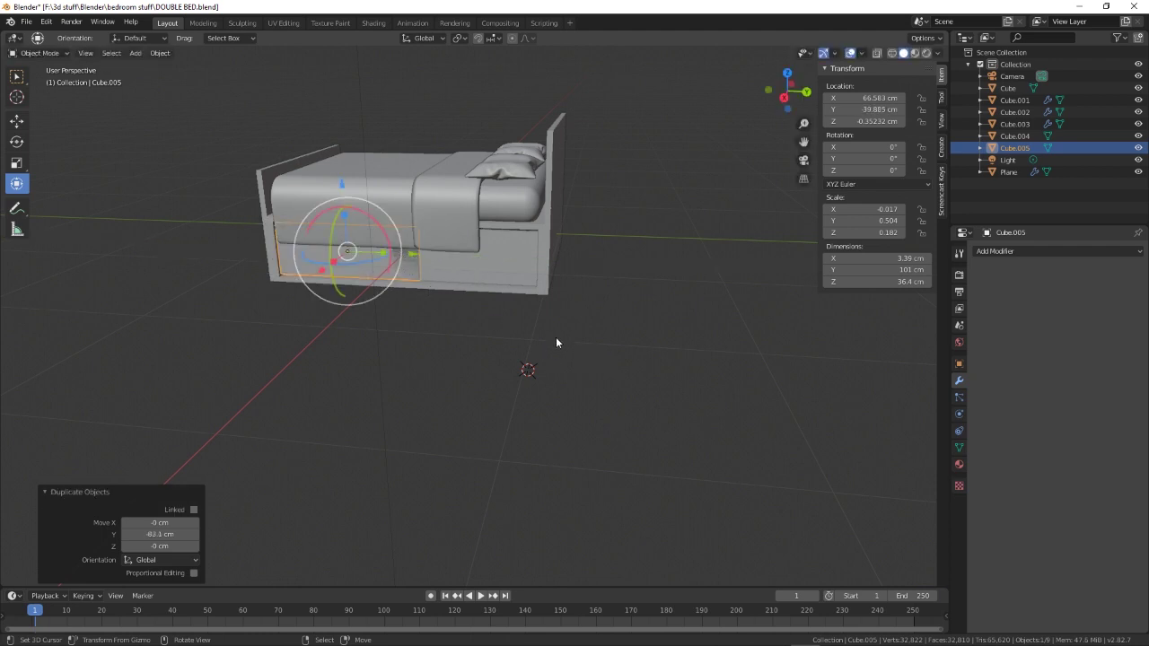
middle_drag(556, 343, 485, 354)
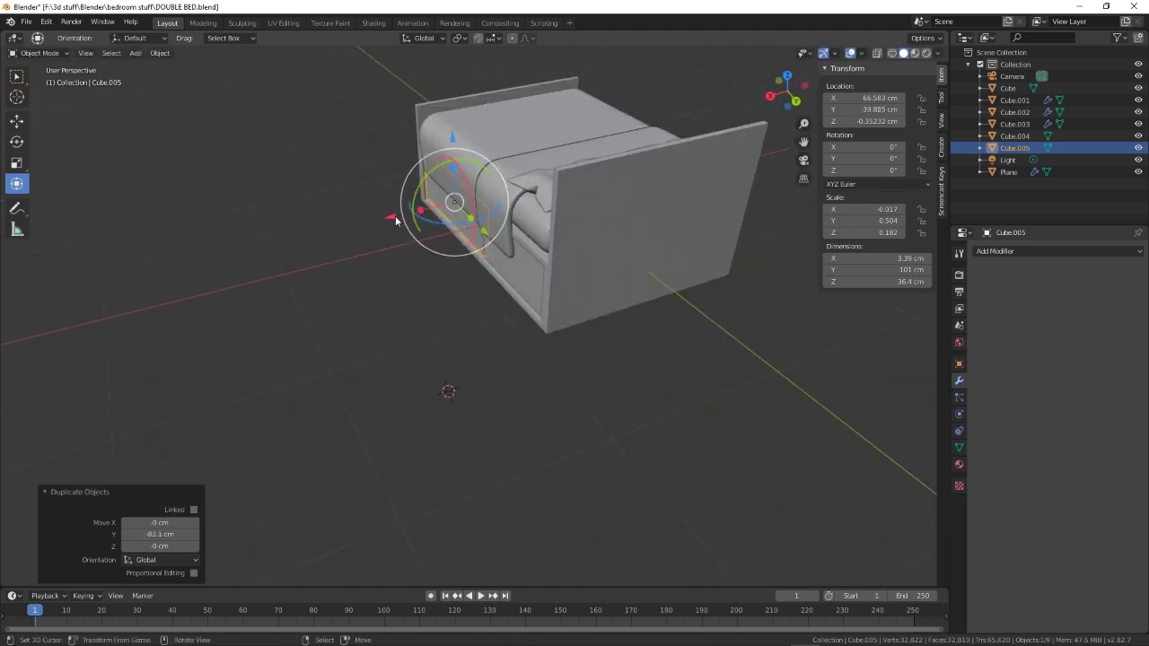
drag(392, 218, 391, 214)
- Thin the two side panels along X, the headboard-end one to about 1.99 cm and the foot-end one to about 2.58 cm
click(486, 264)
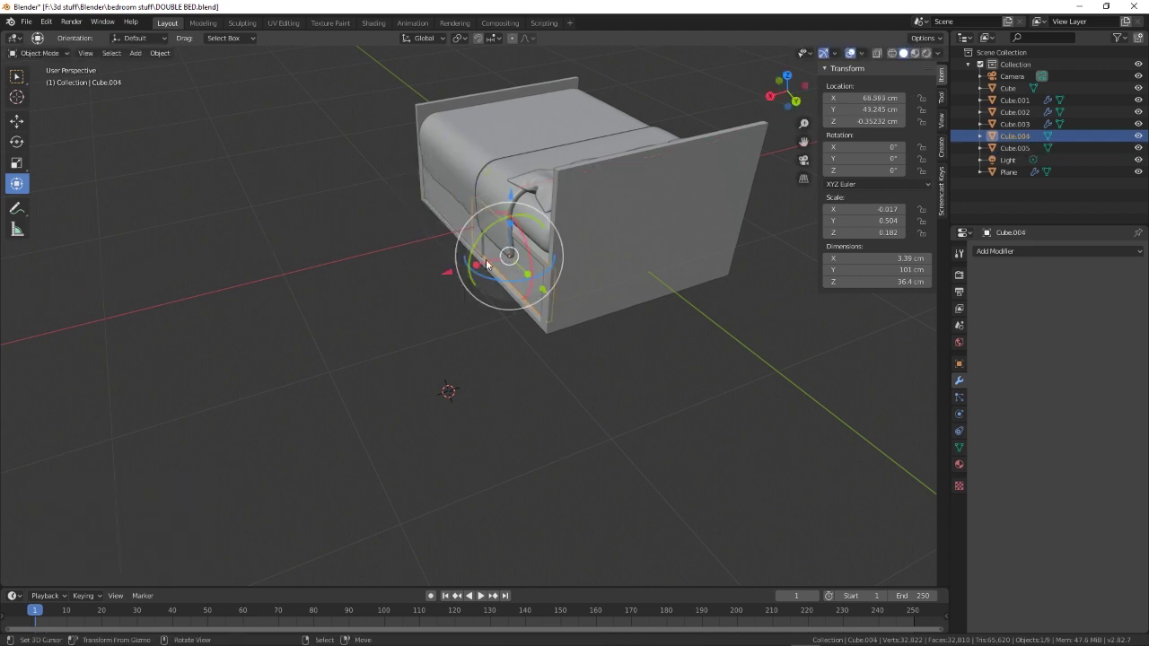
key(s)
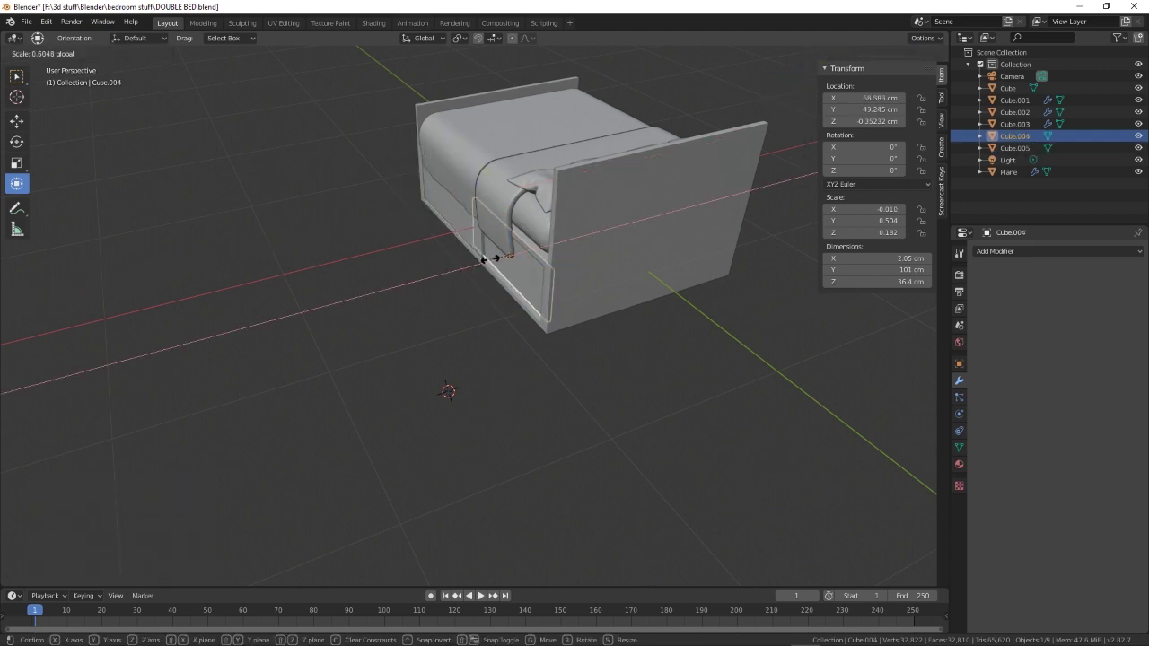
click(490, 266)
click(445, 218)
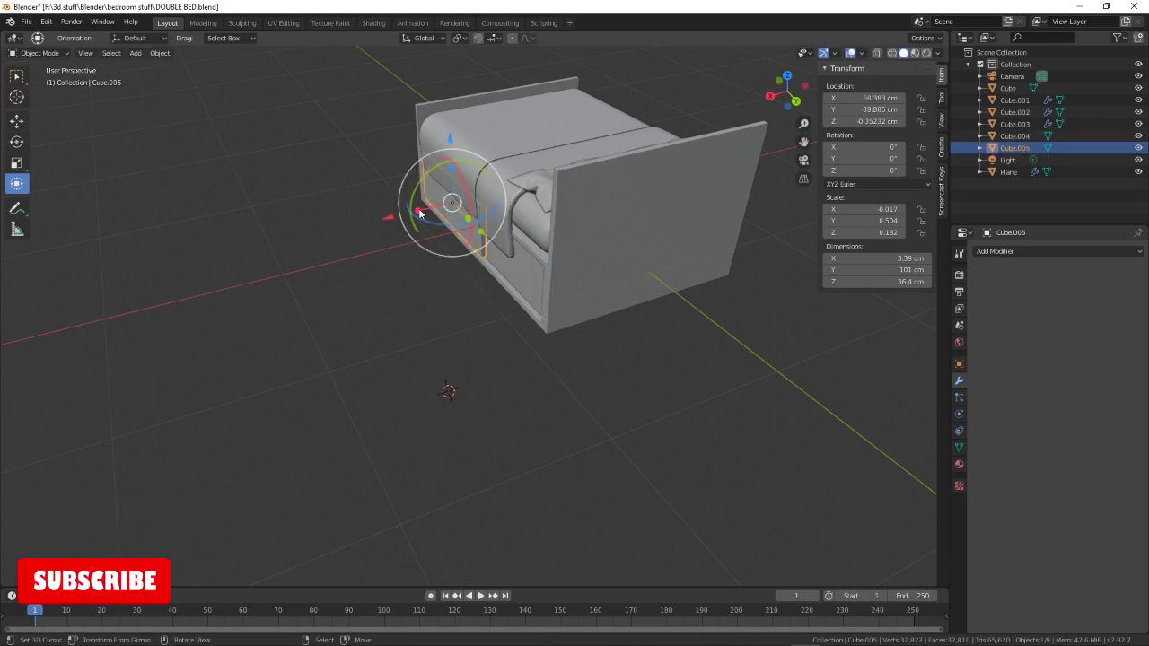
key(s)
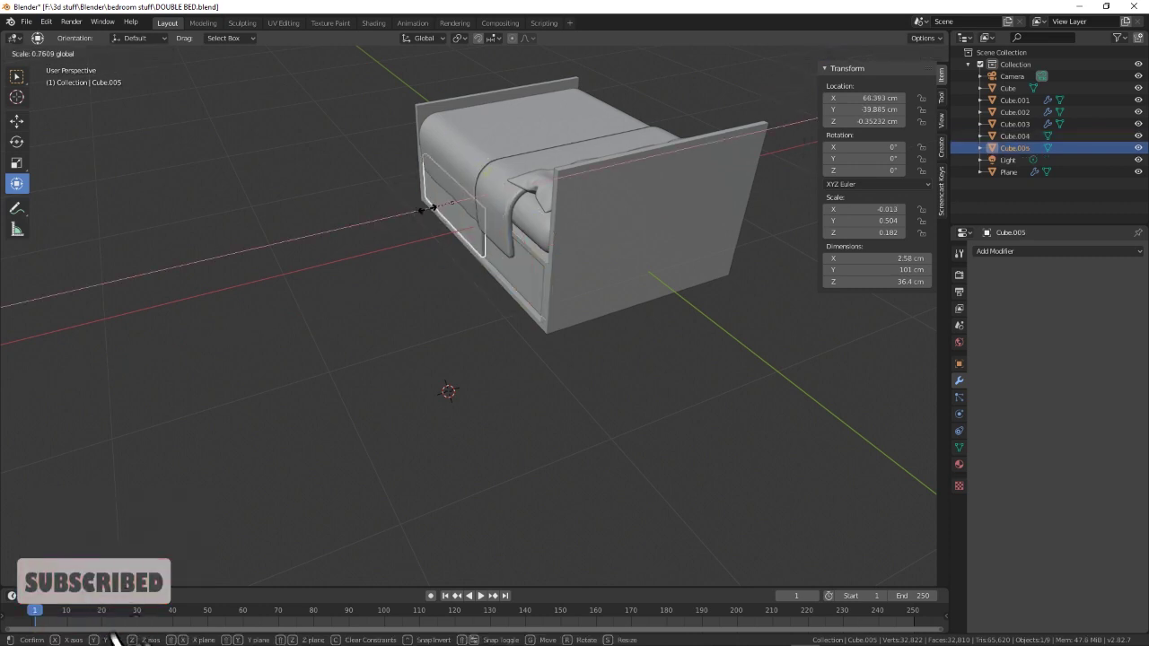
click(431, 211)
- Duplicate both side panels along X and fit the copies into the opposite side of the bed, at about X -68.2 cm
middle_drag(496, 384, 499, 279)
shift+click(493, 261)
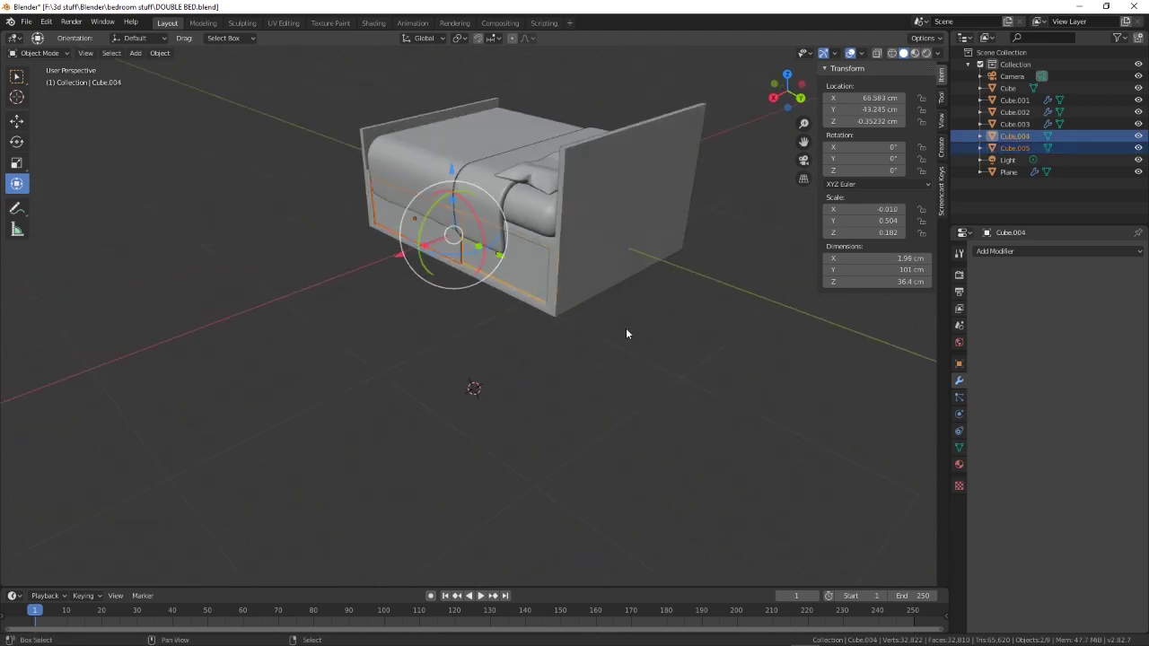
key(shift+d)
key(x)
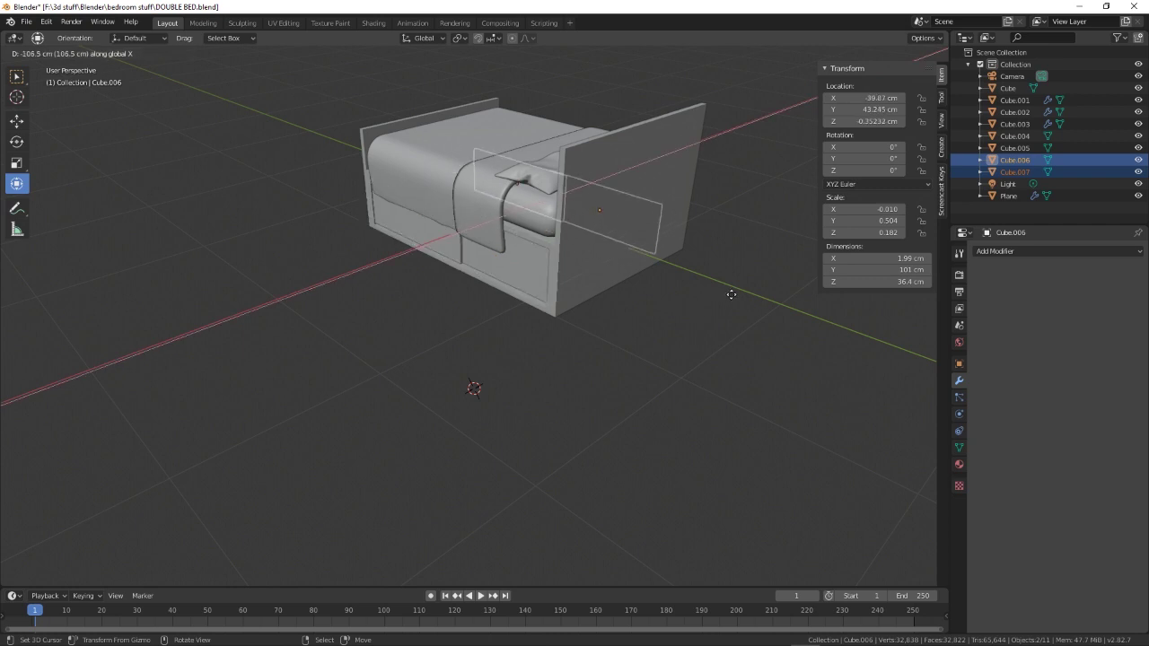
click(740, 291)
middle_drag(742, 289, 453, 310)
drag(310, 333, 301, 332)
- Scale the copied pair of panels slightly along Z, and the original pair to about 39.3 cm high
middle_drag(427, 435, 533, 351)
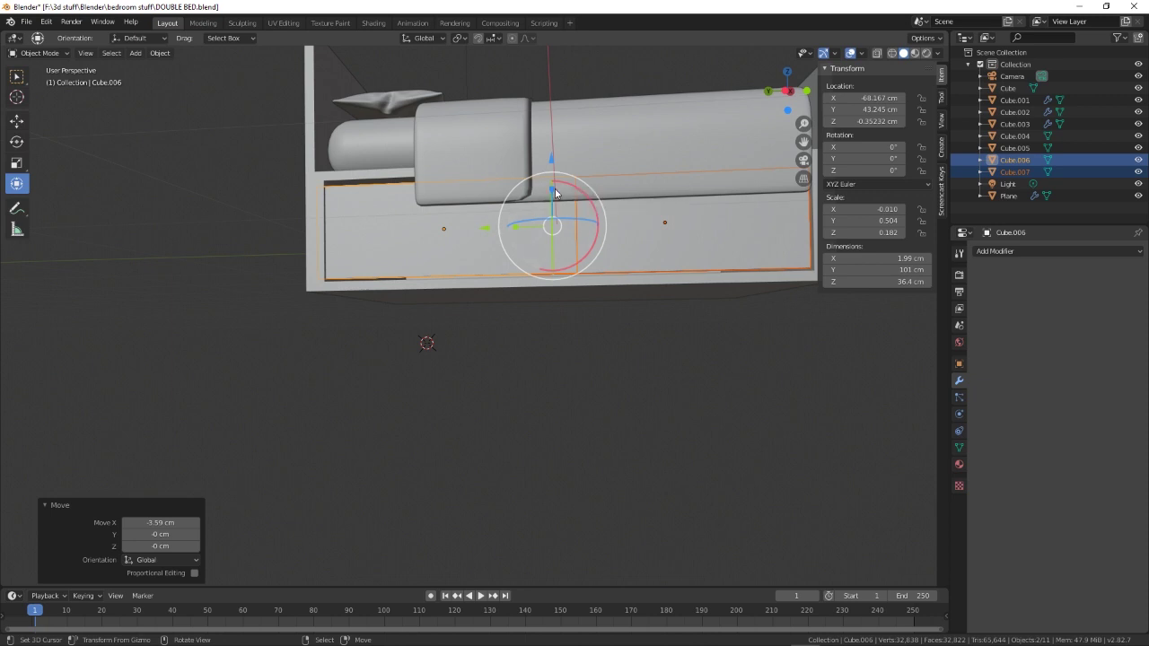
drag(551, 189, 553, 184)
middle_drag(589, 320, 465, 263)
click(465, 268)
shift+click(320, 266)
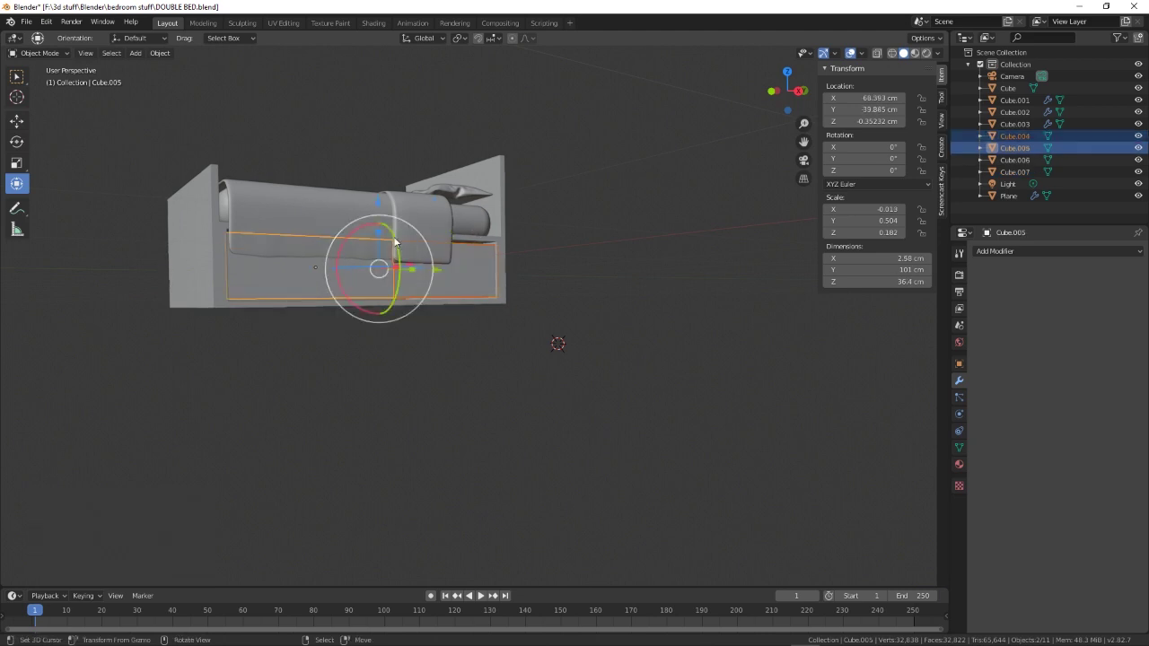
drag(378, 237, 380, 199)
- Add a mesh plane at the 3D cursor and scale it about 10.15 times as a floor under the bed
middle_drag(580, 367, 614, 442)
key(shift+a)
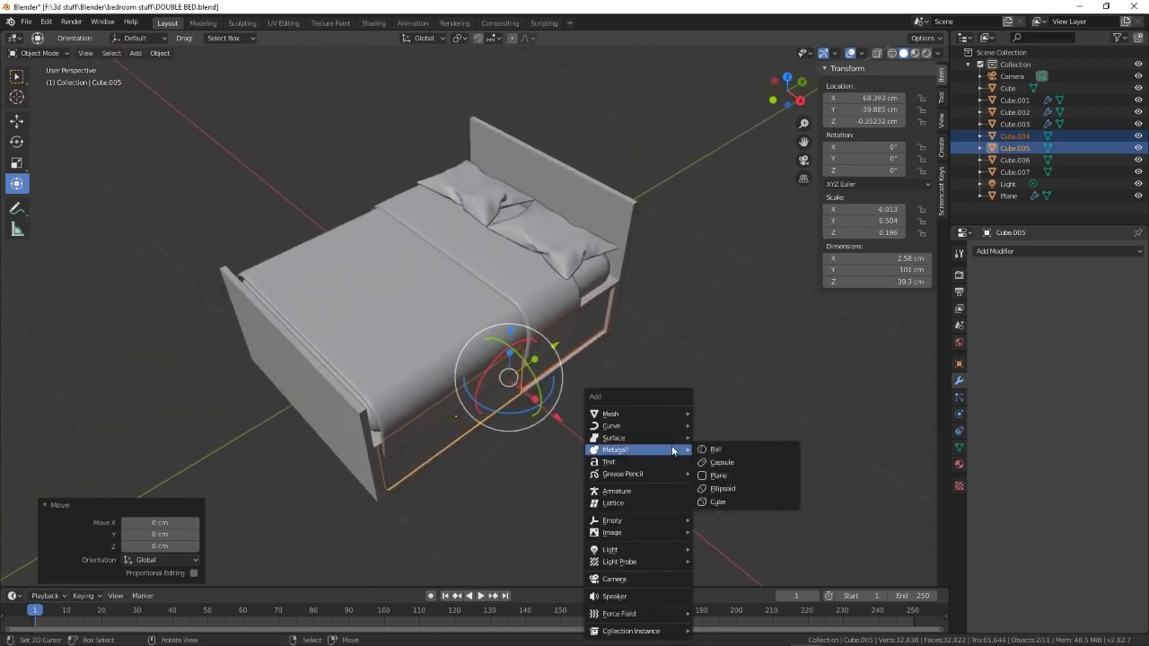
mouse_move(655, 417)
click(716, 413)
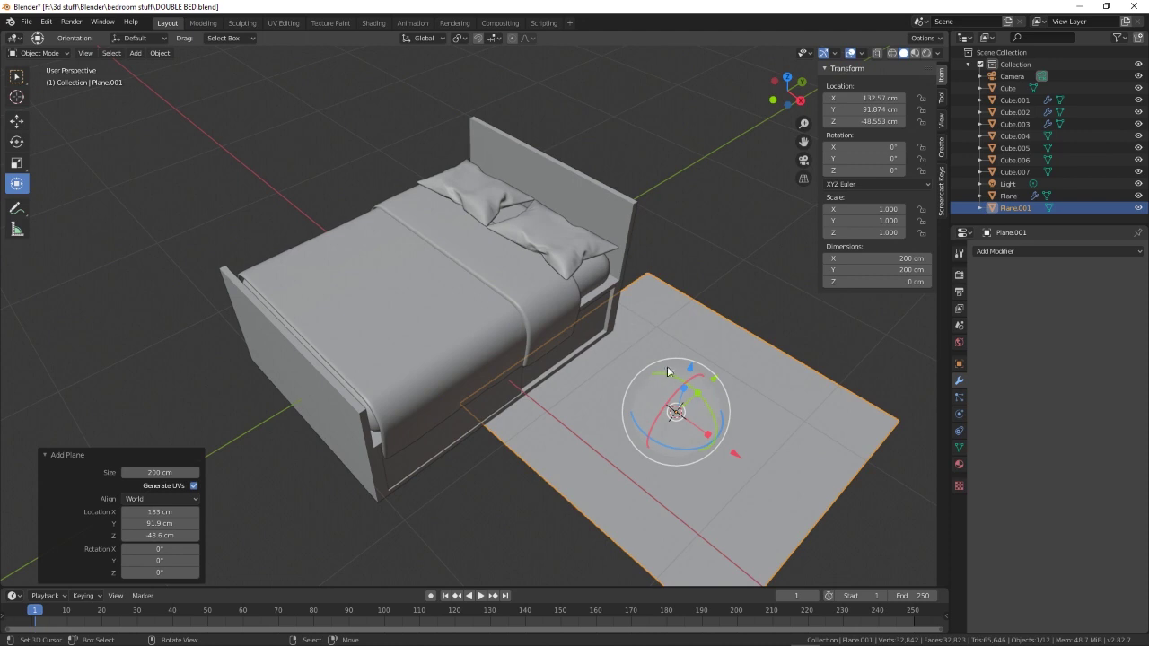
key(s)
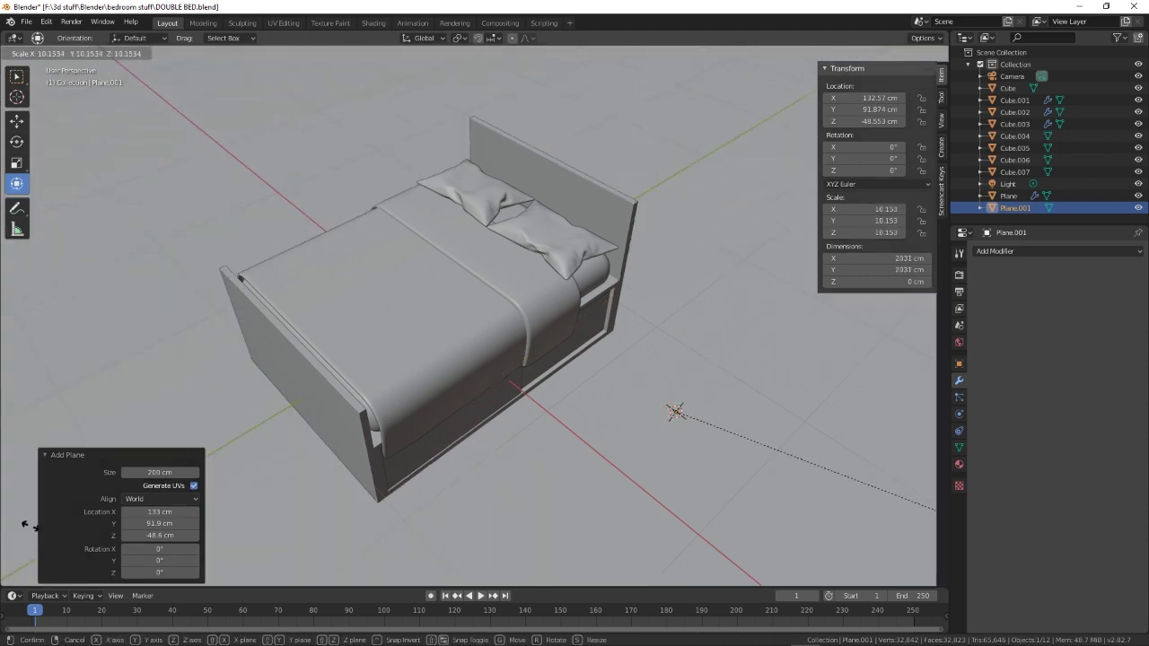
click(24, 525)
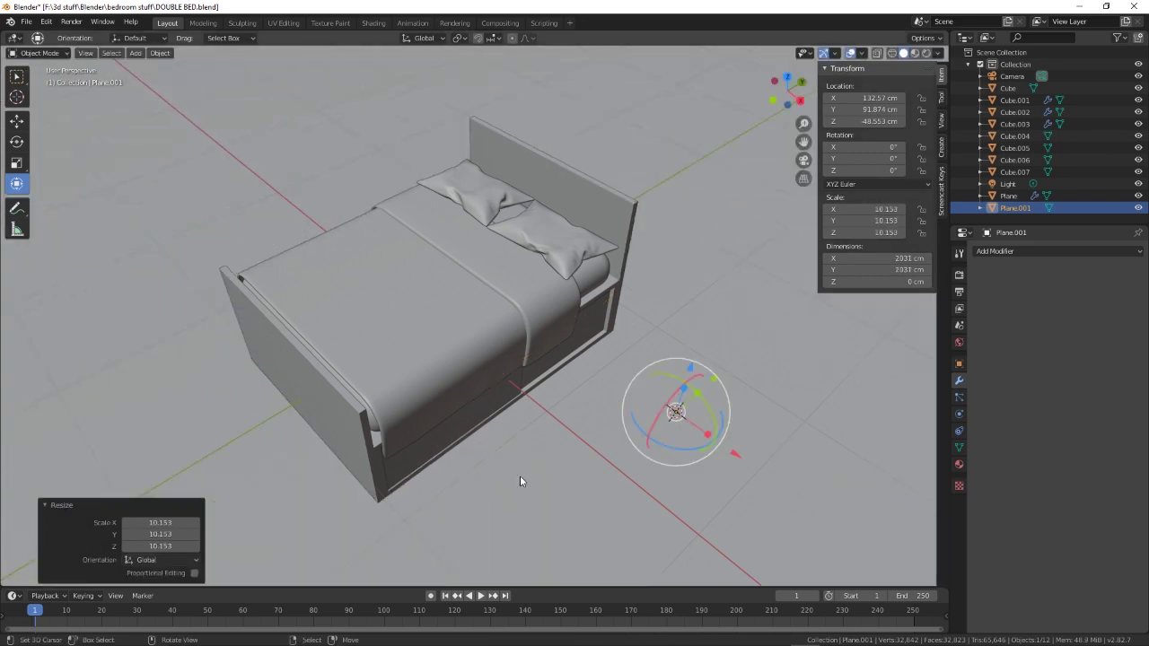
- Add a second 200 cm mesh plane at the 3D cursor and rotate it 90° about the X axis
middle_drag(520, 481, 559, 442)
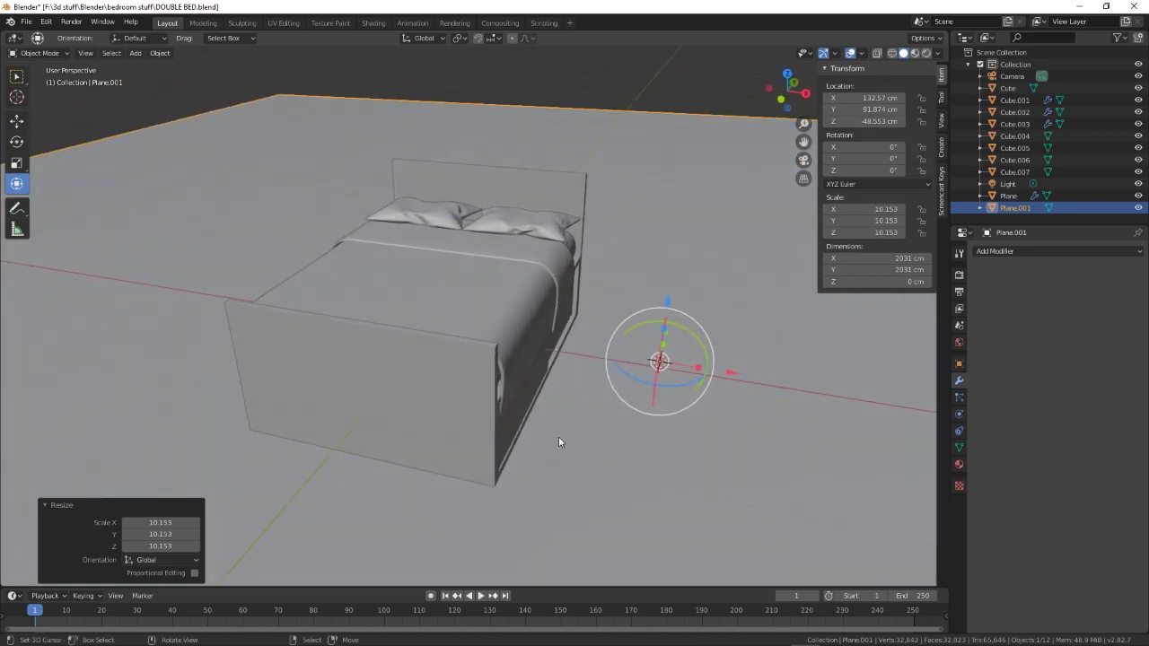
key(shift+a)
mouse_move(658, 266)
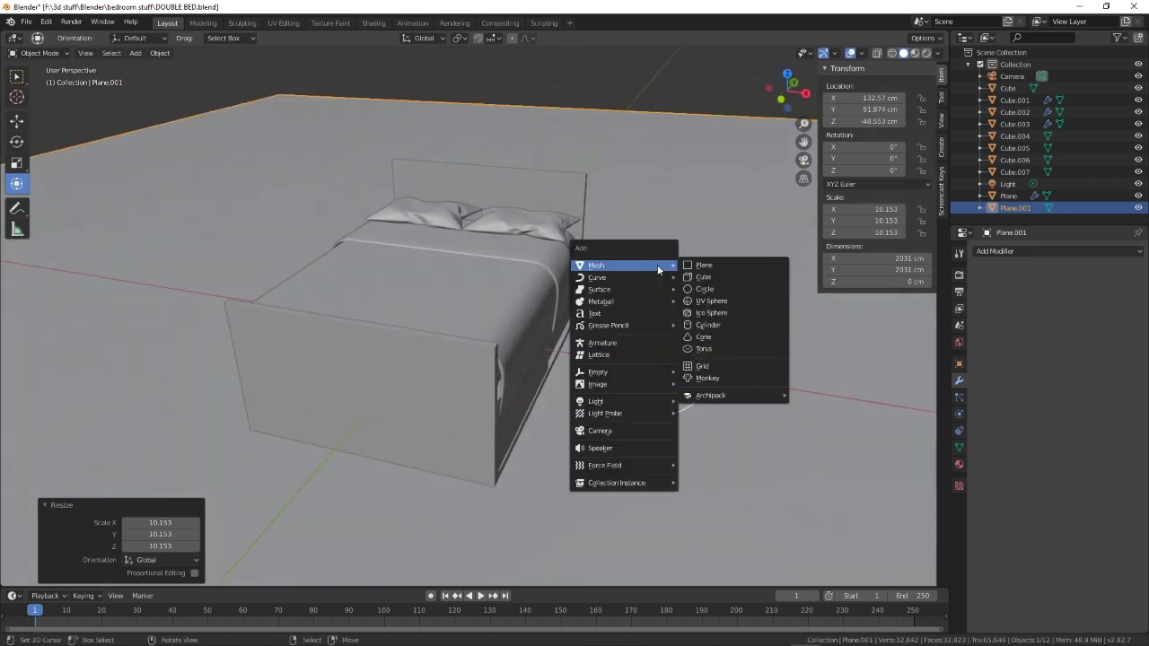
click(702, 265)
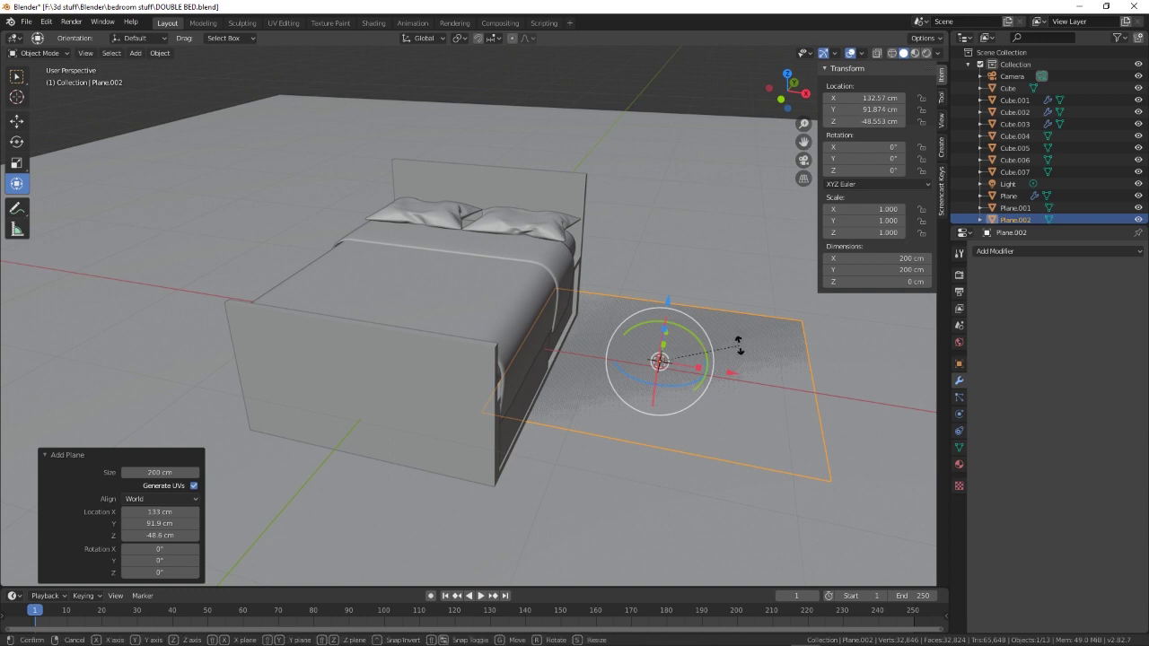
text(rx90)
key(Return)
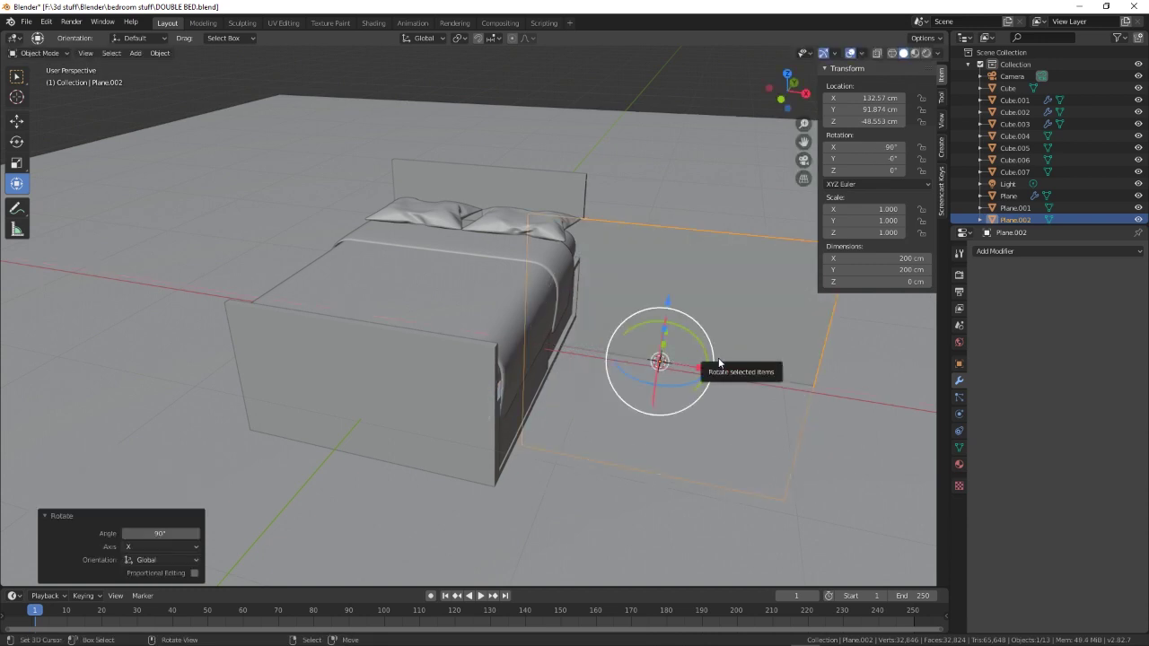
- Raise the upright plane about 98.1 cm along Z so its lower edge meets the floor
key(g)
key(z)
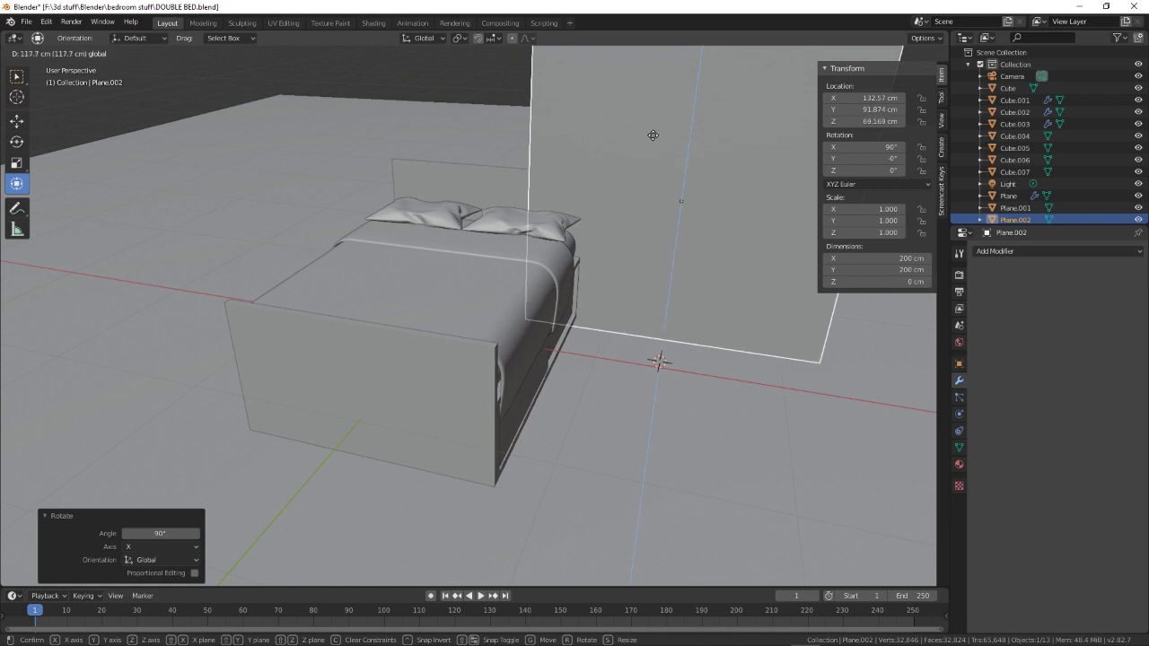
click(656, 163)
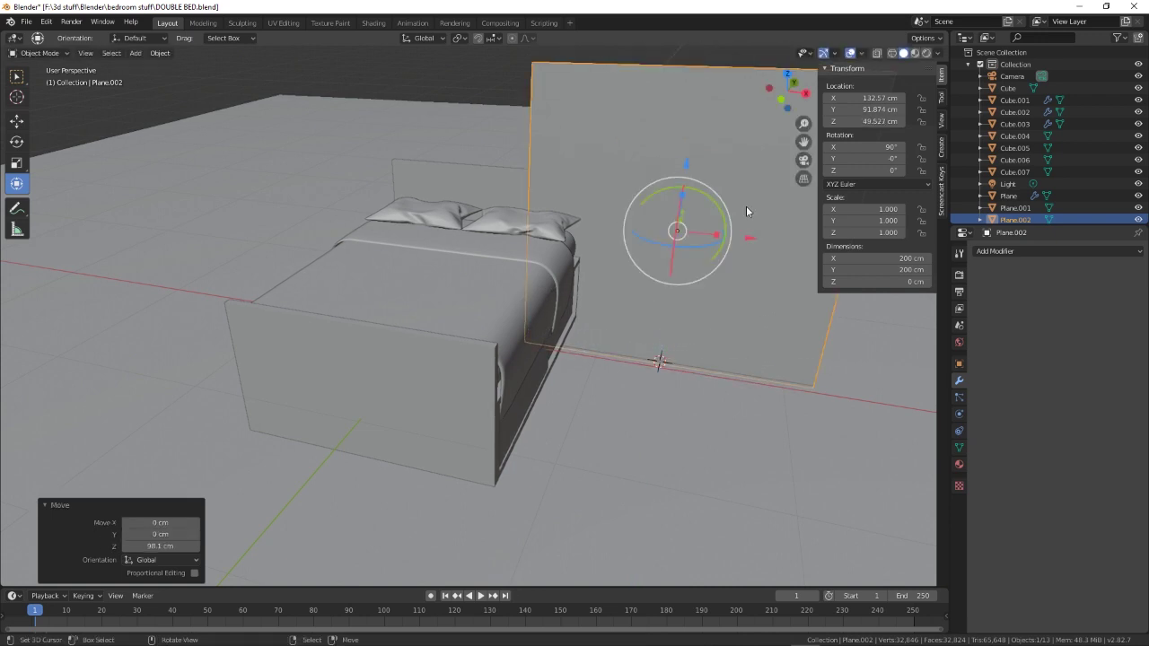
- Move the upright plane about 8.7 cm along Y and -113 cm along X so it stands behind the headboard
middle_drag(705, 251, 744, 309)
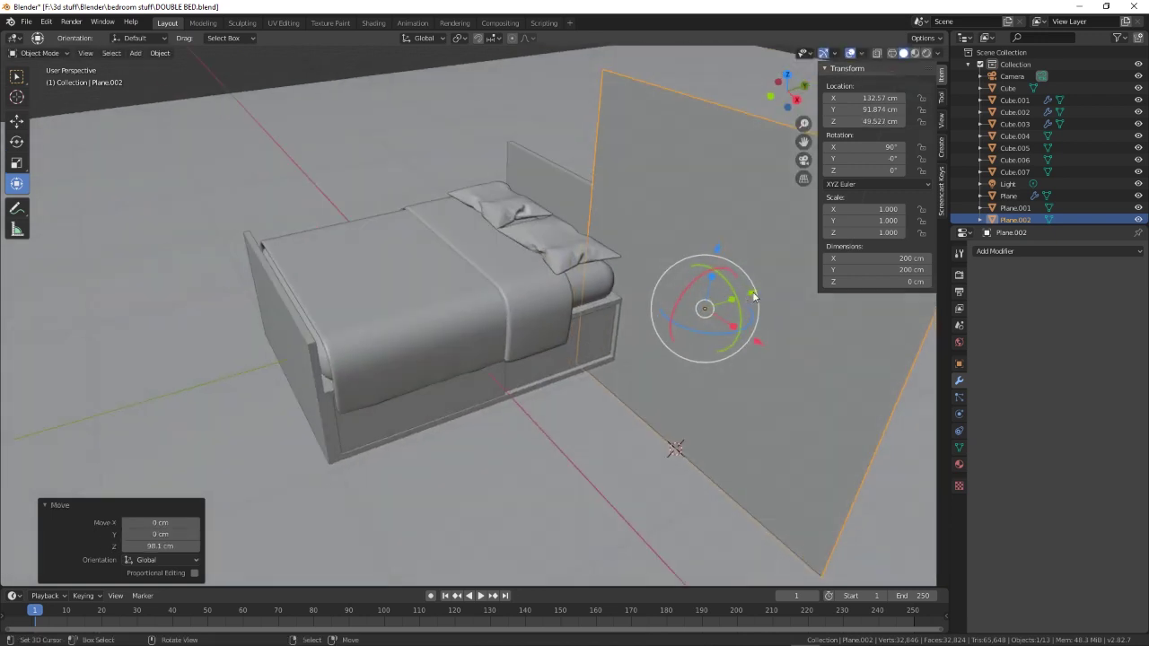
key(g)
key(y)
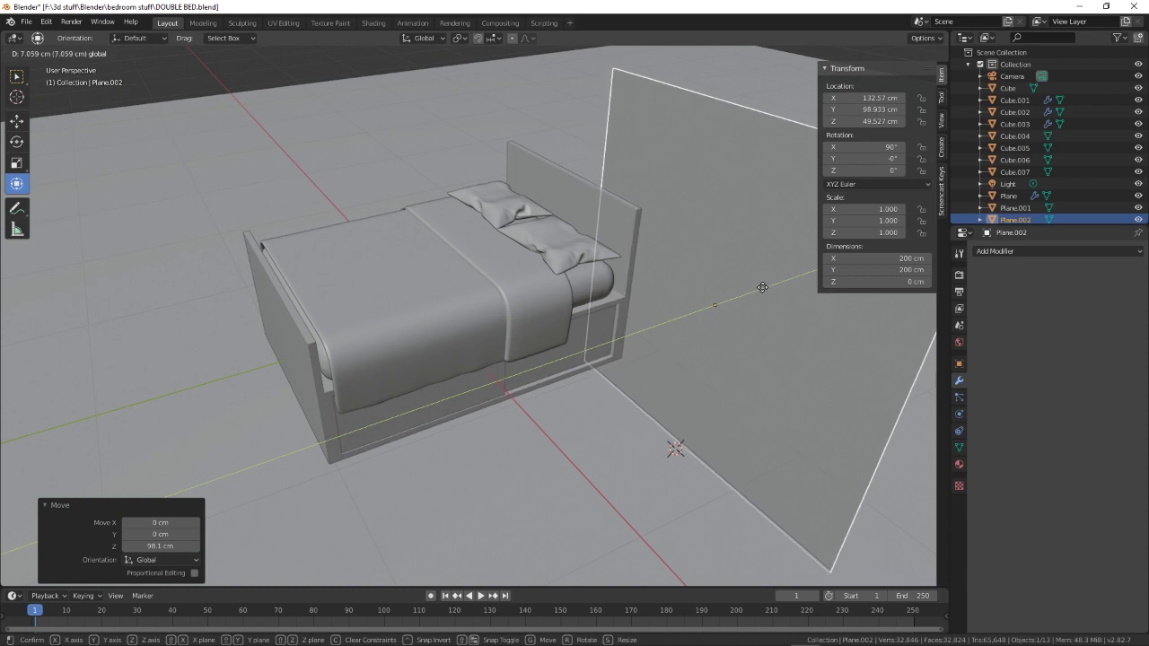
click(769, 296)
key(g)
key(x)
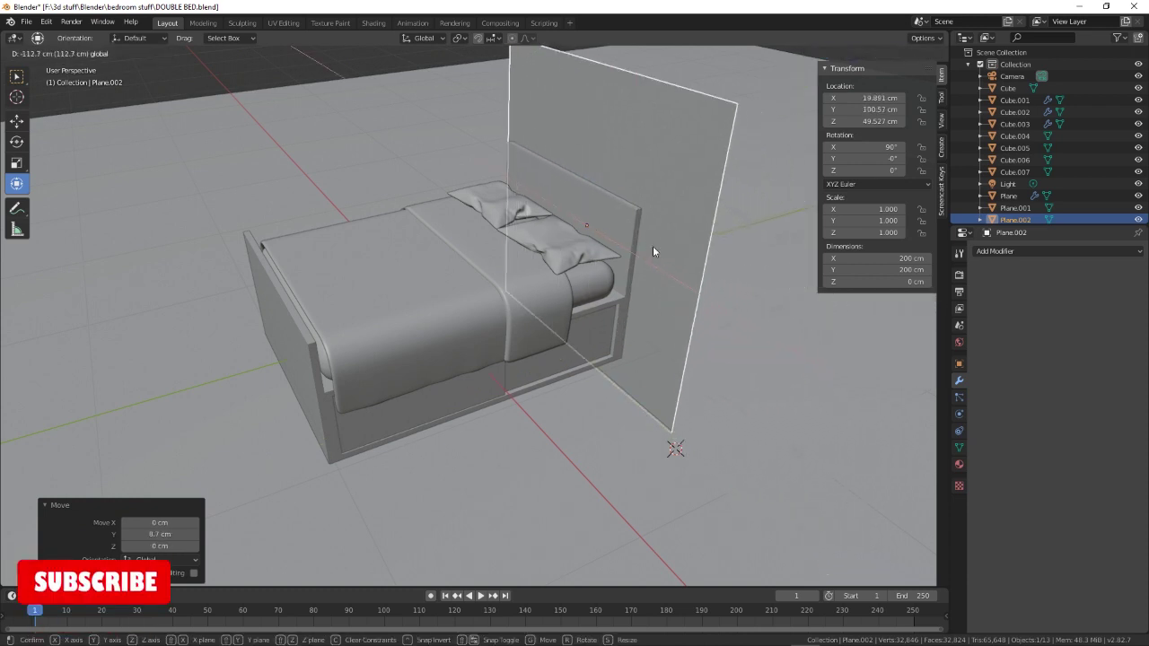
click(653, 252)
- Scale the wall plane about 6.89 times along X and about 2.08 times along Z
middle_drag(653, 251, 585, 226)
key(s)
key(x)
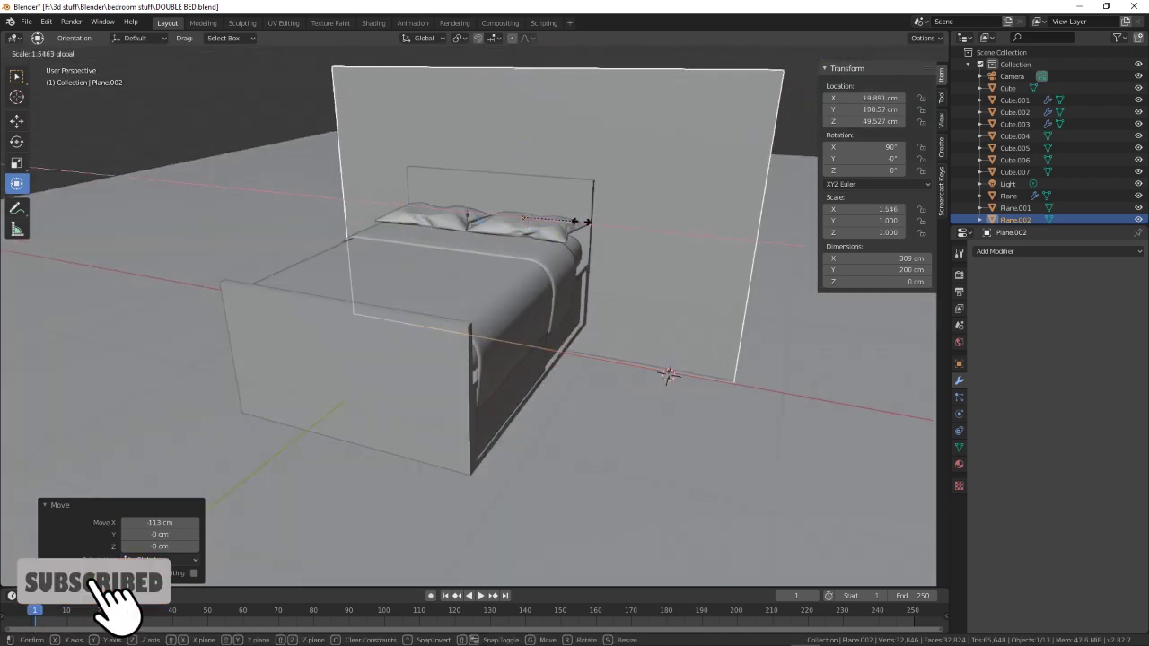
click(752, 252)
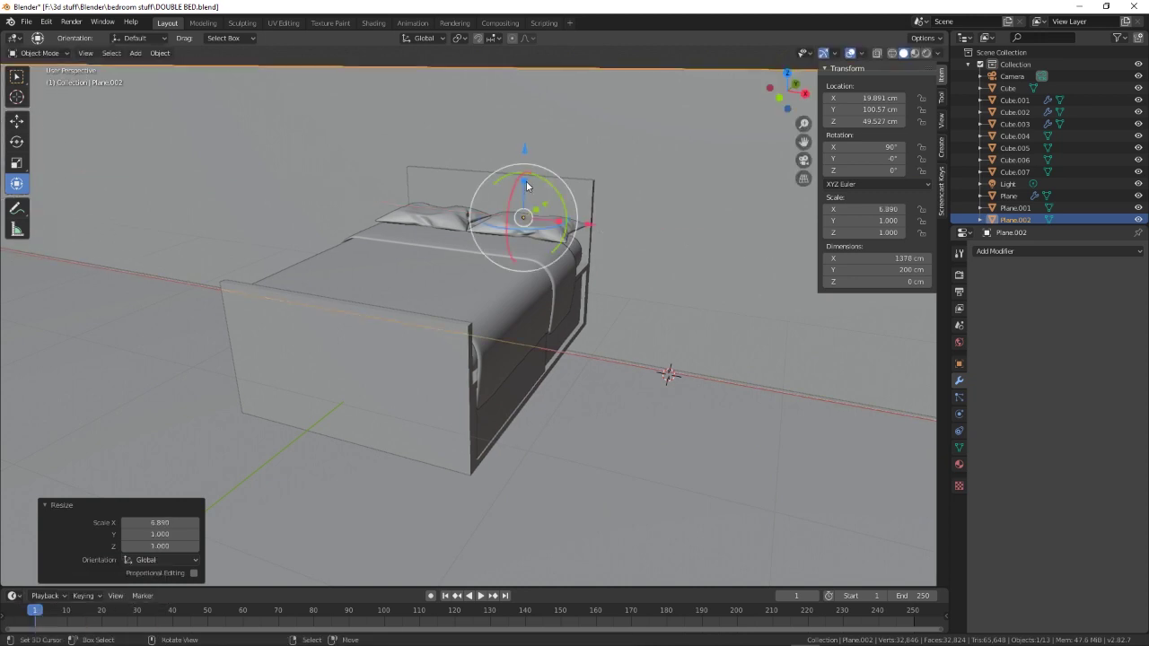
key(s)
key(z)
click(523, 147)
- Raise the enlarged wall plane along Z to a location of about 94.4 cm
key(g)
key(z)
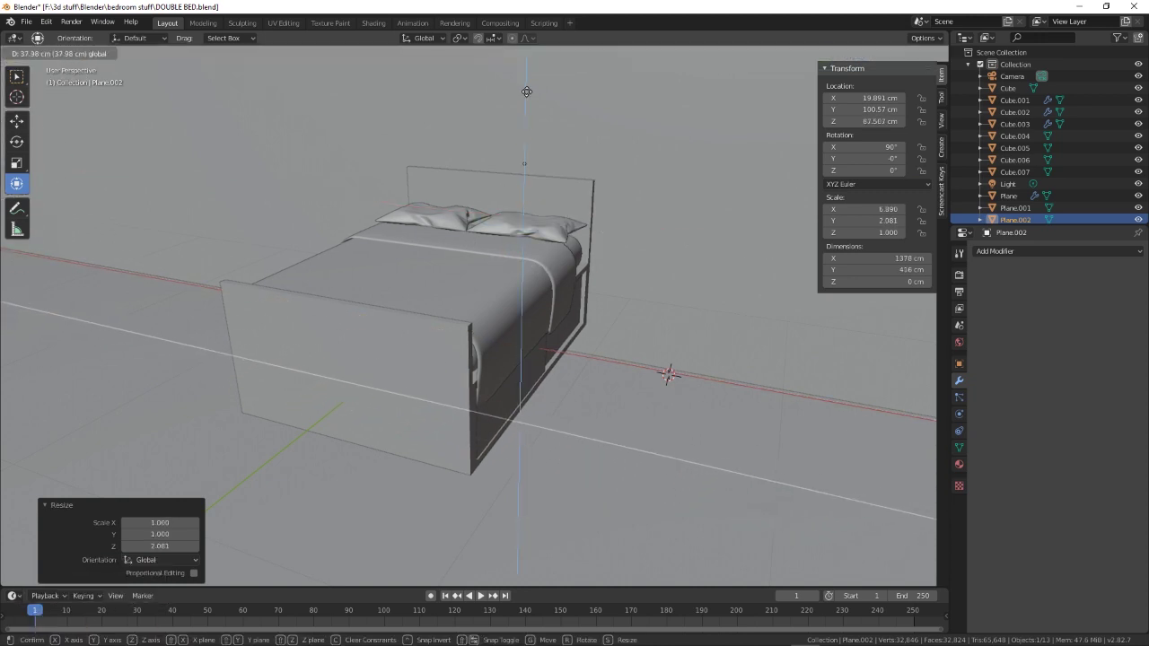
click(527, 89)
- Raise the floor plane about 25.5 cm along Z to meet the underside of the bed
middle_drag(581, 222, 566, 316)
click(510, 465)
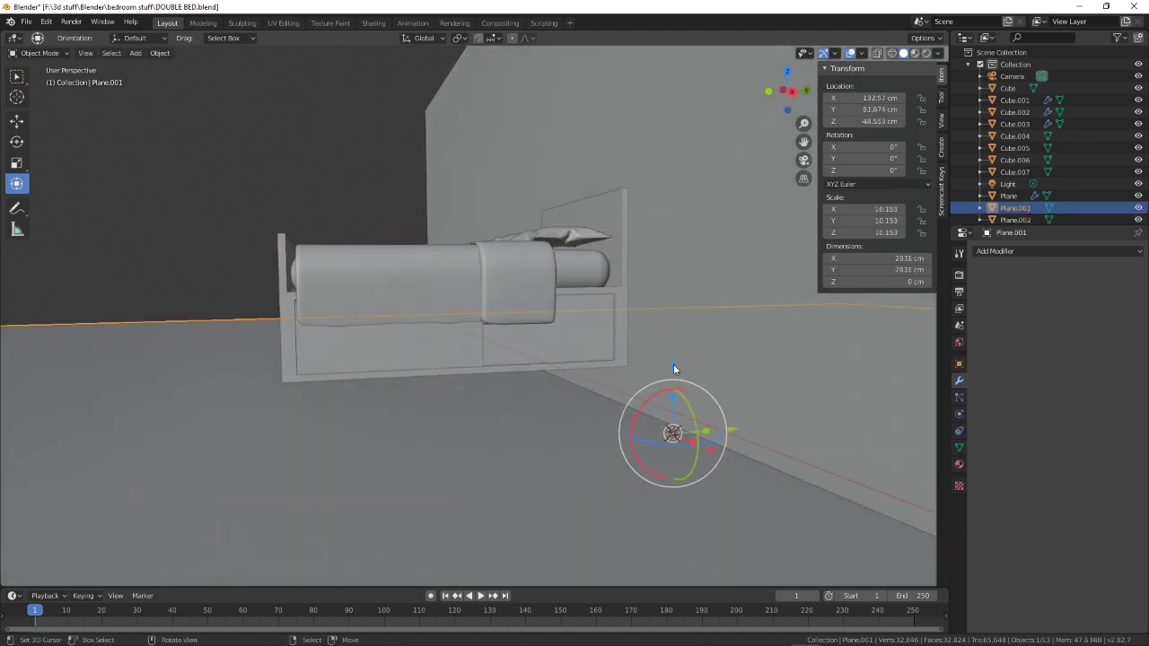
key(g)
key(z)
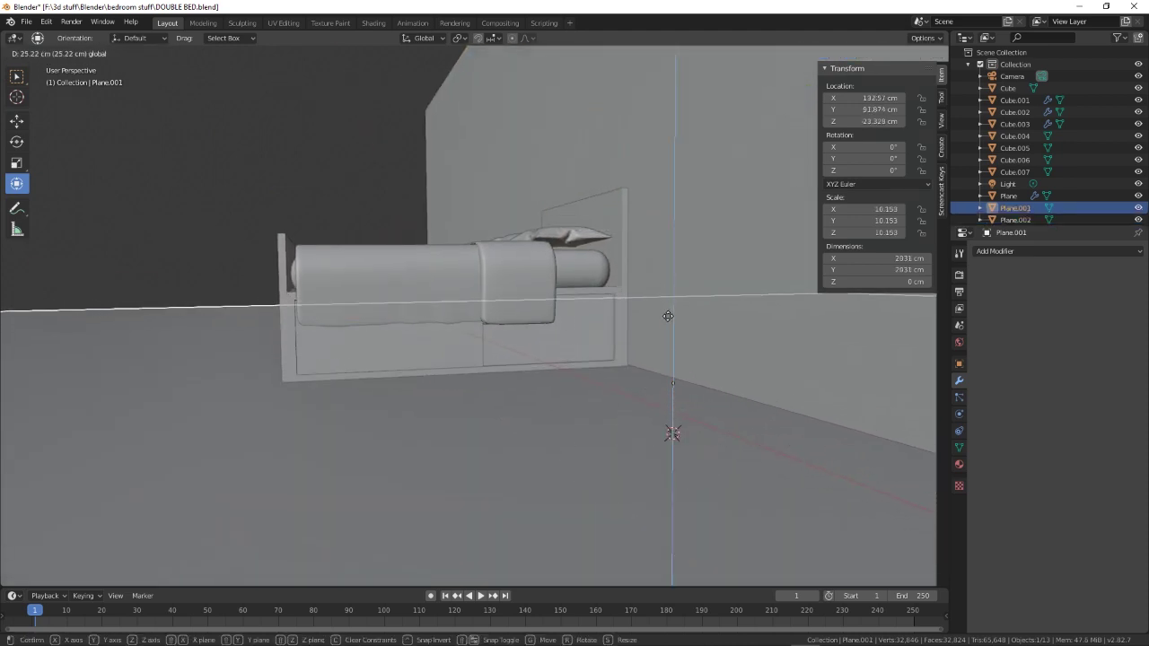
click(668, 315)
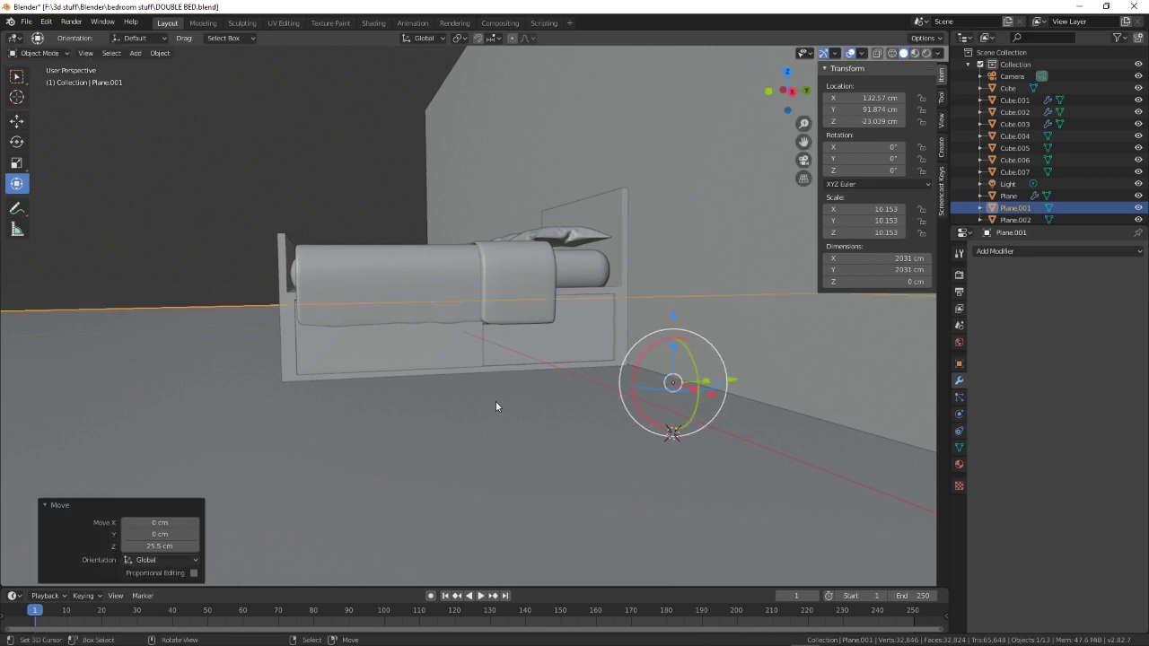
- Switch the viewport to material preview and give the blanket a new material with a pink base color
middle_drag(496, 402, 559, 441)
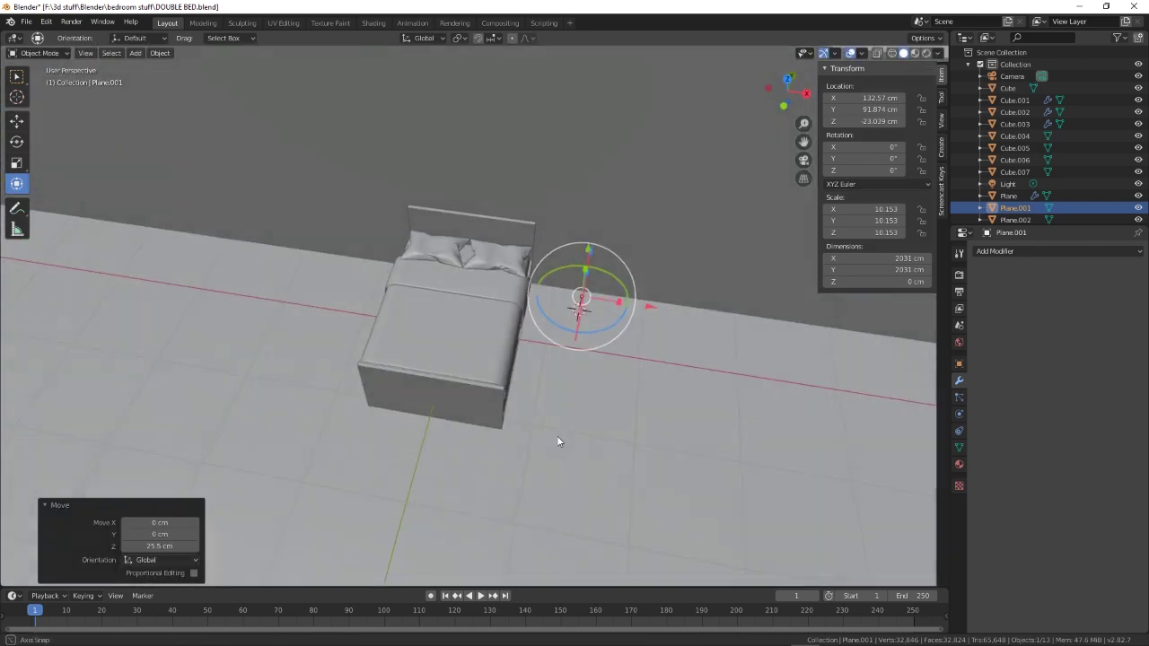
click(915, 53)
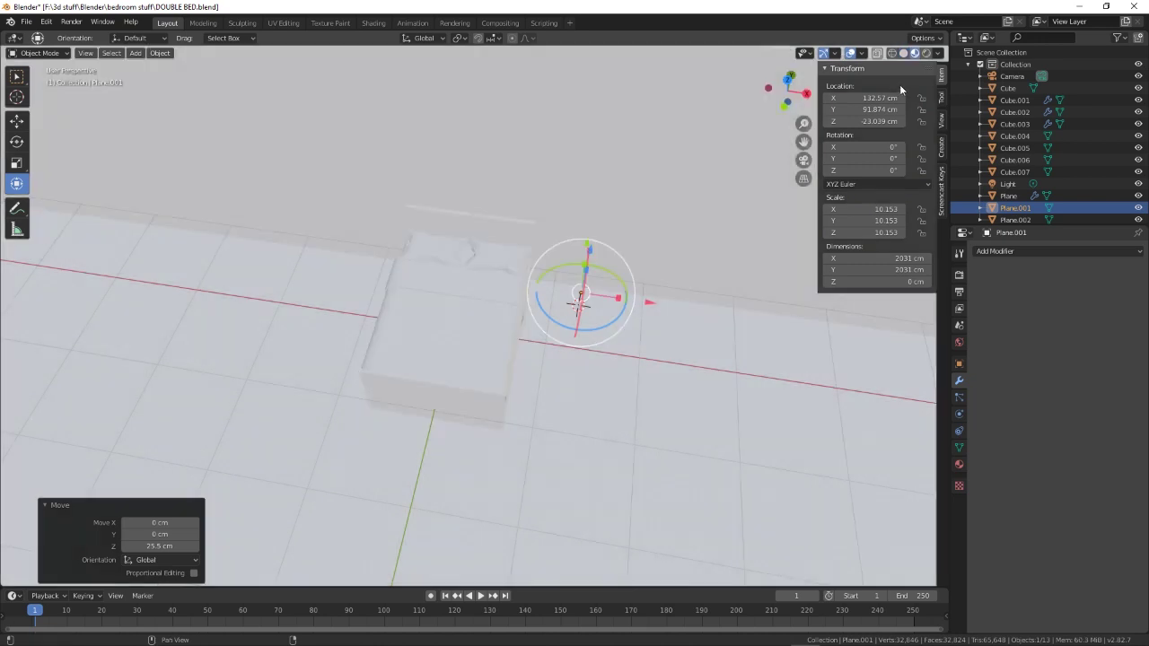
click(498, 265)
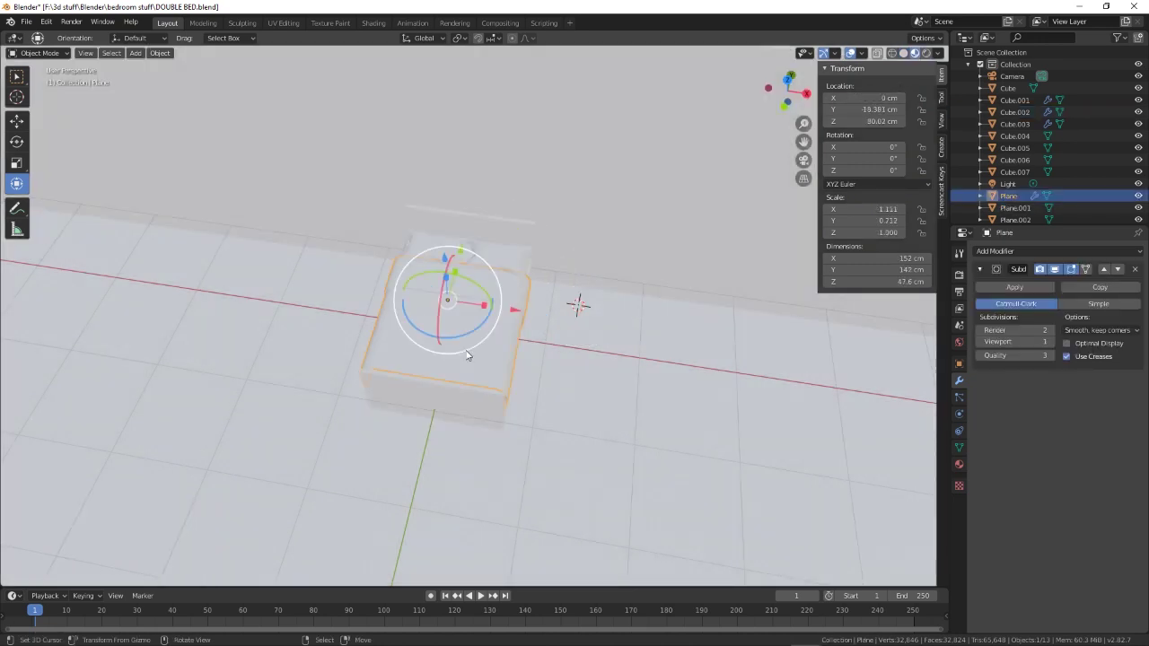
click(959, 465)
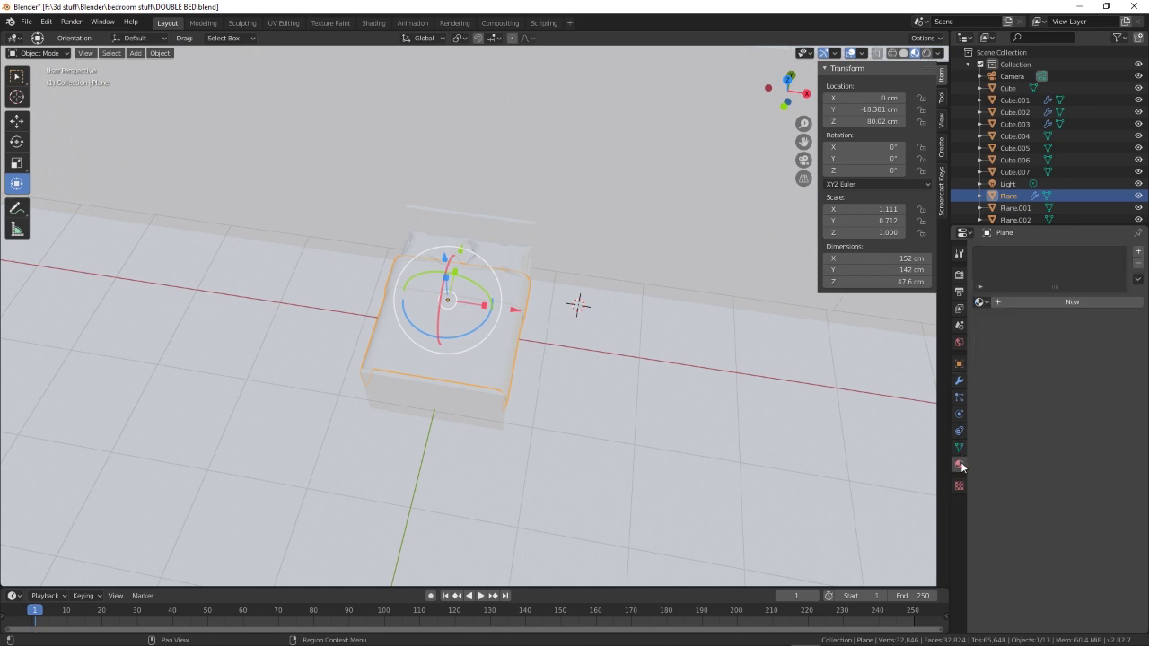
click(1062, 302)
click(1096, 424)
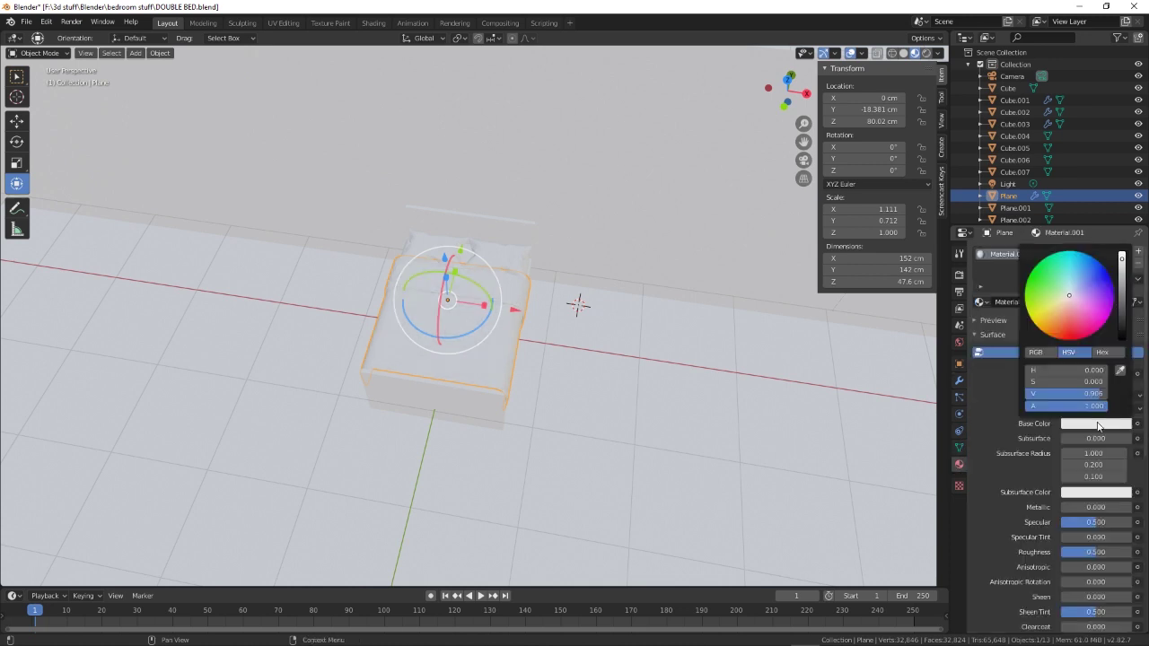
click(1071, 311)
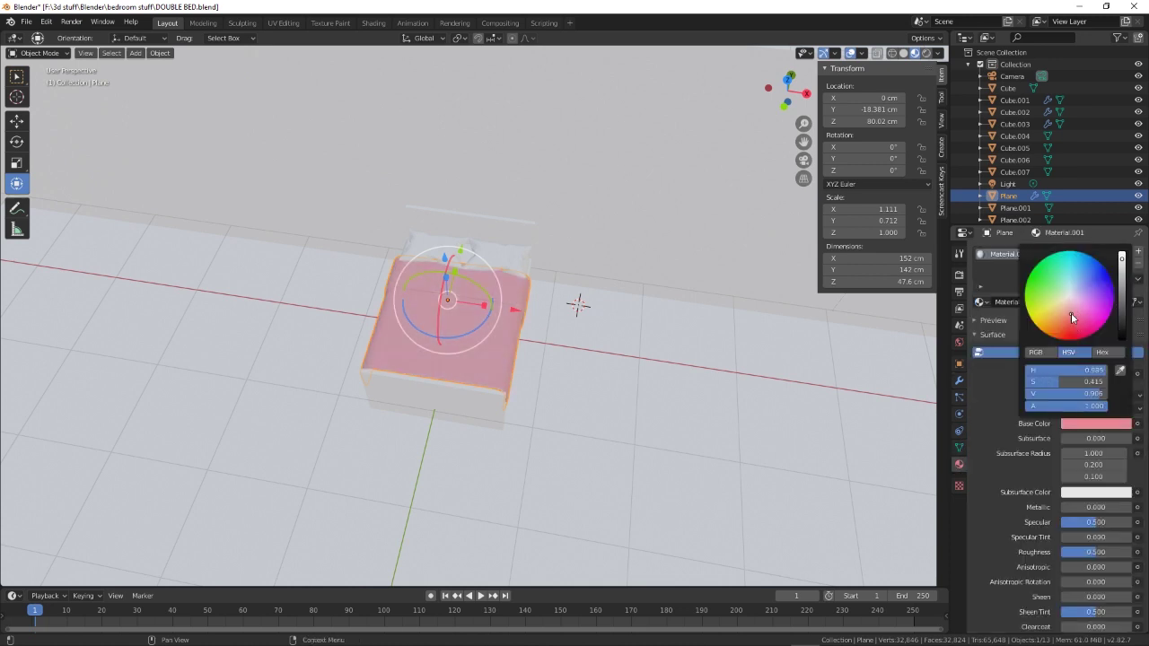
- Give the bed frame a new material with a pale yellow base color
middle_drag(666, 440, 590, 405)
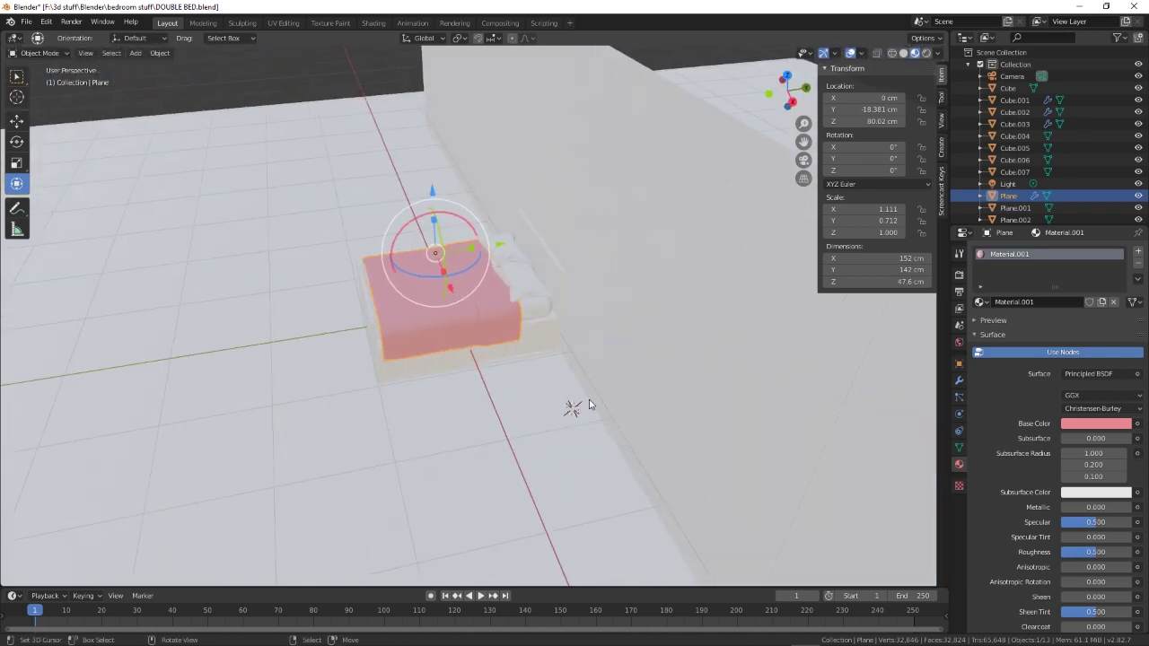
click(546, 263)
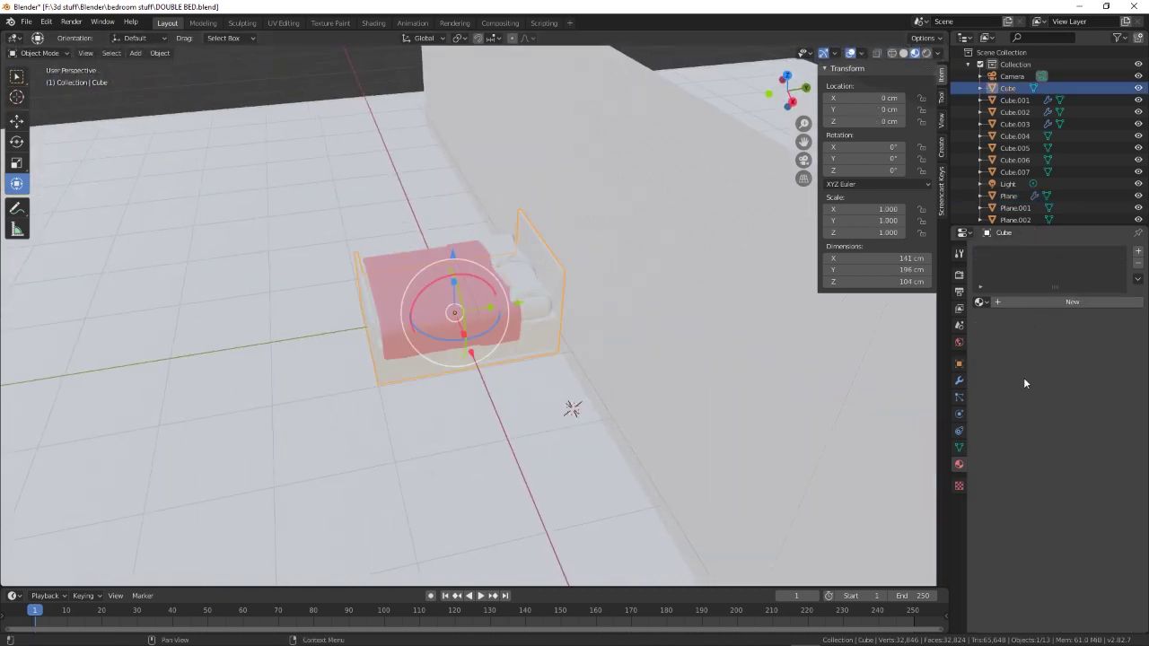
click(1059, 302)
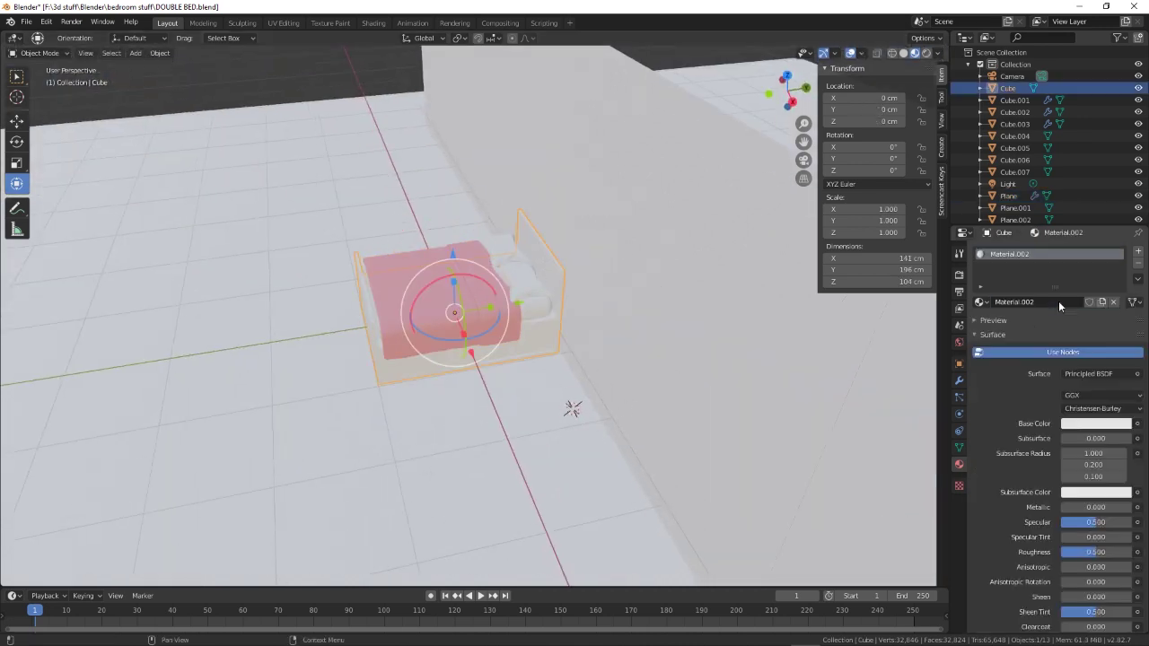
click(1095, 423)
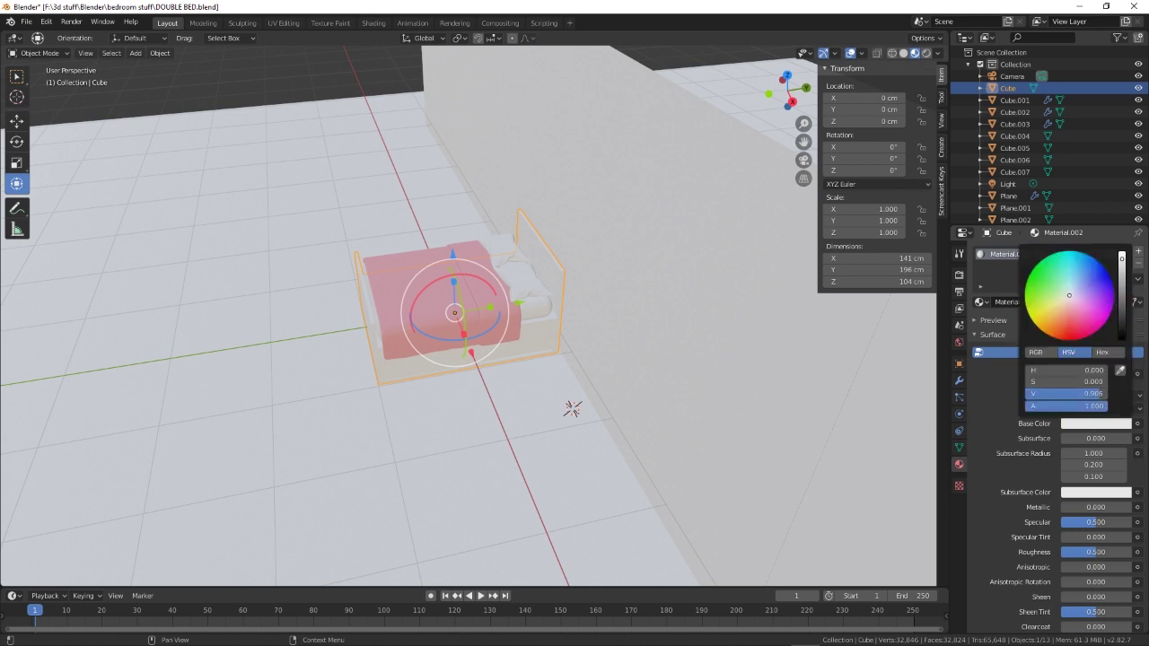
click(1056, 308)
- Give the mattress a new material with a blue-violet base color
middle_drag(472, 456, 521, 461)
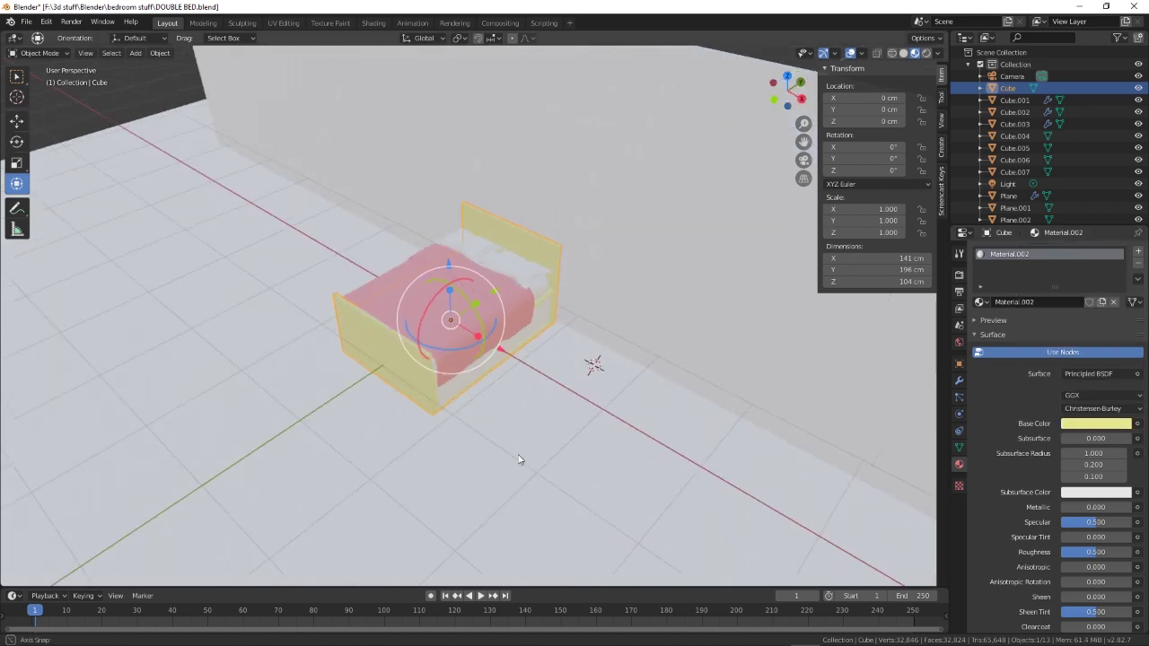
scroll(518, 449, up, 6)
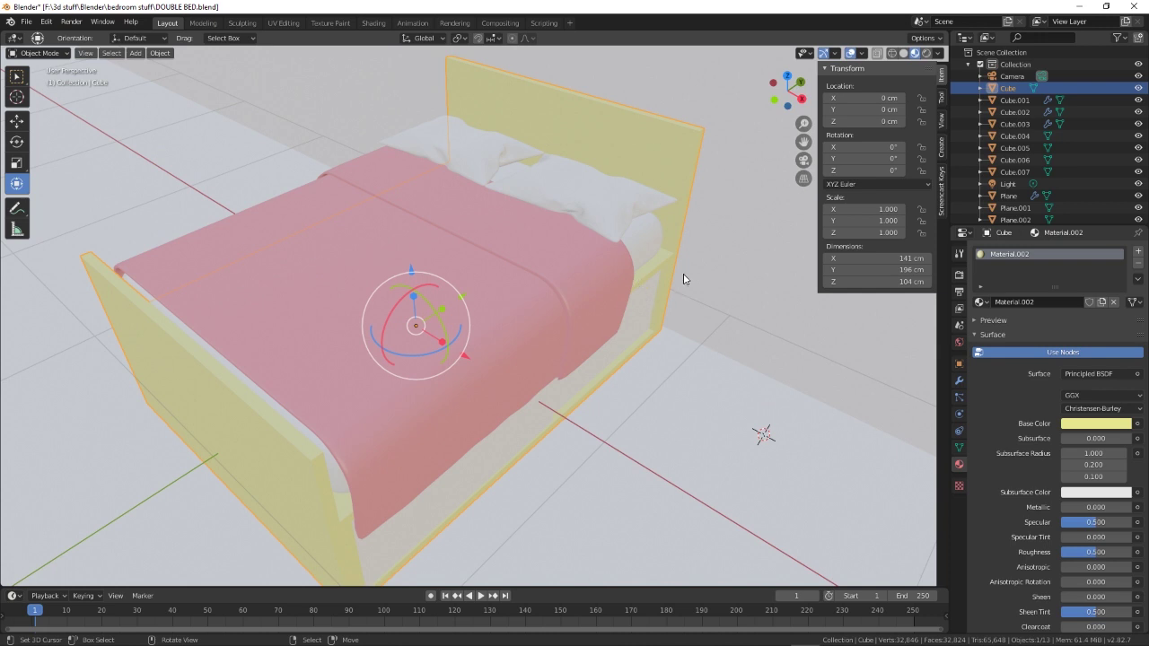
click(684, 280)
click(1057, 302)
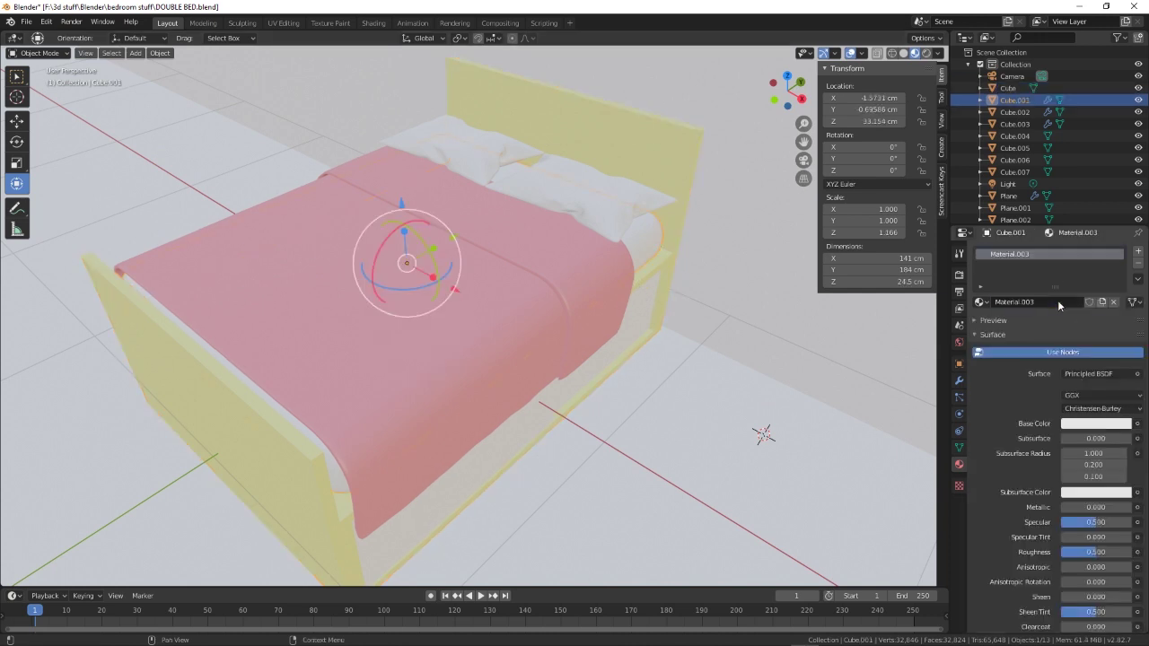
click(1087, 426)
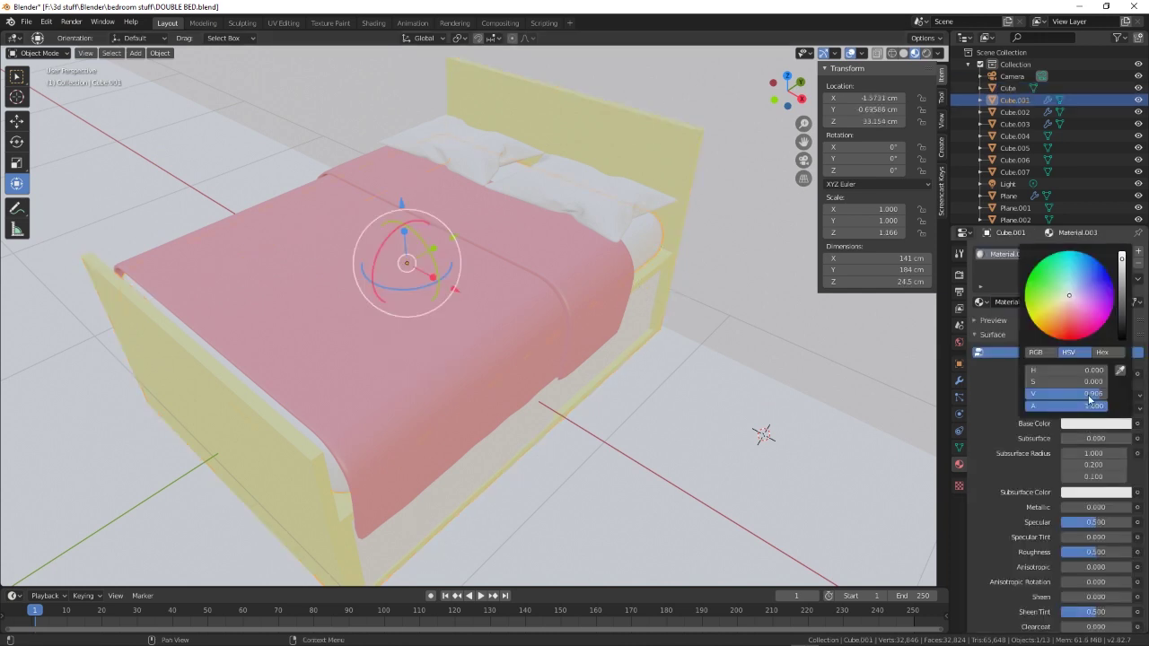
click(1074, 319)
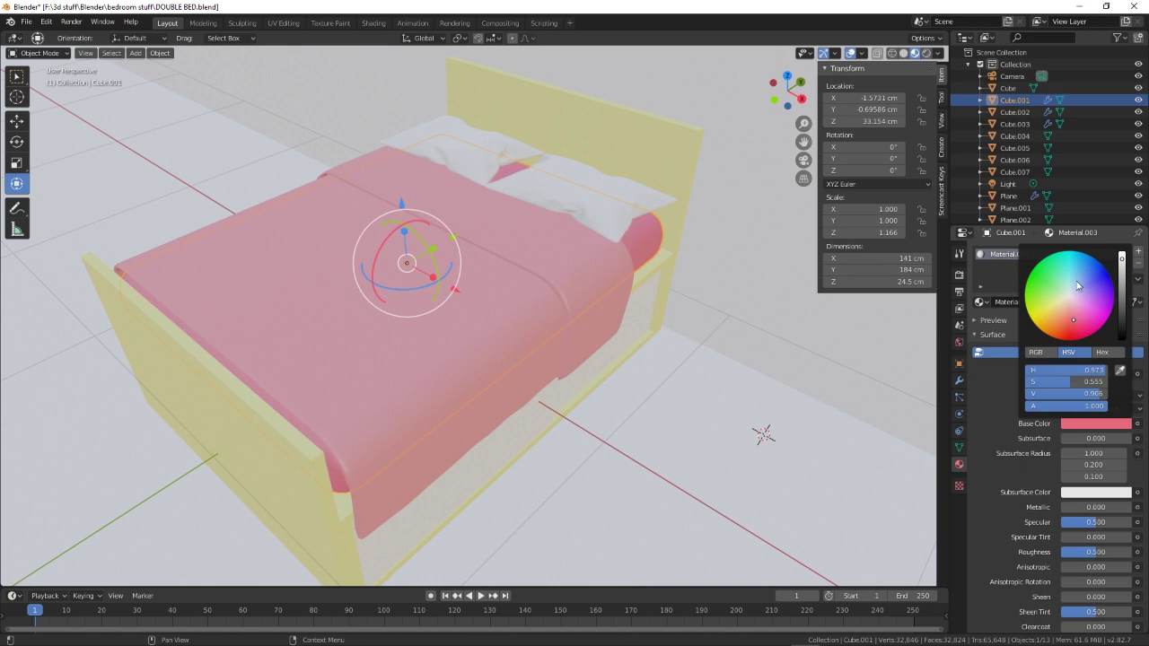
click(1086, 286)
- Give the wall plane behind the bed a new material with an off-white base color
middle_drag(631, 410, 640, 401)
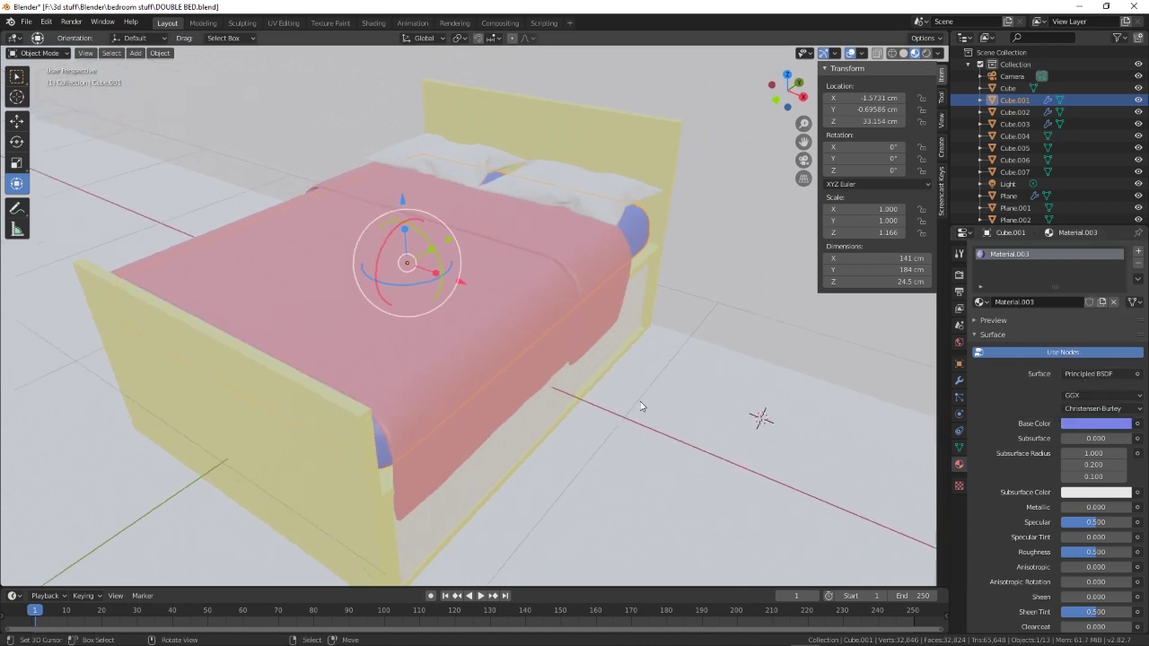
scroll(651, 417, down, 3)
click(687, 247)
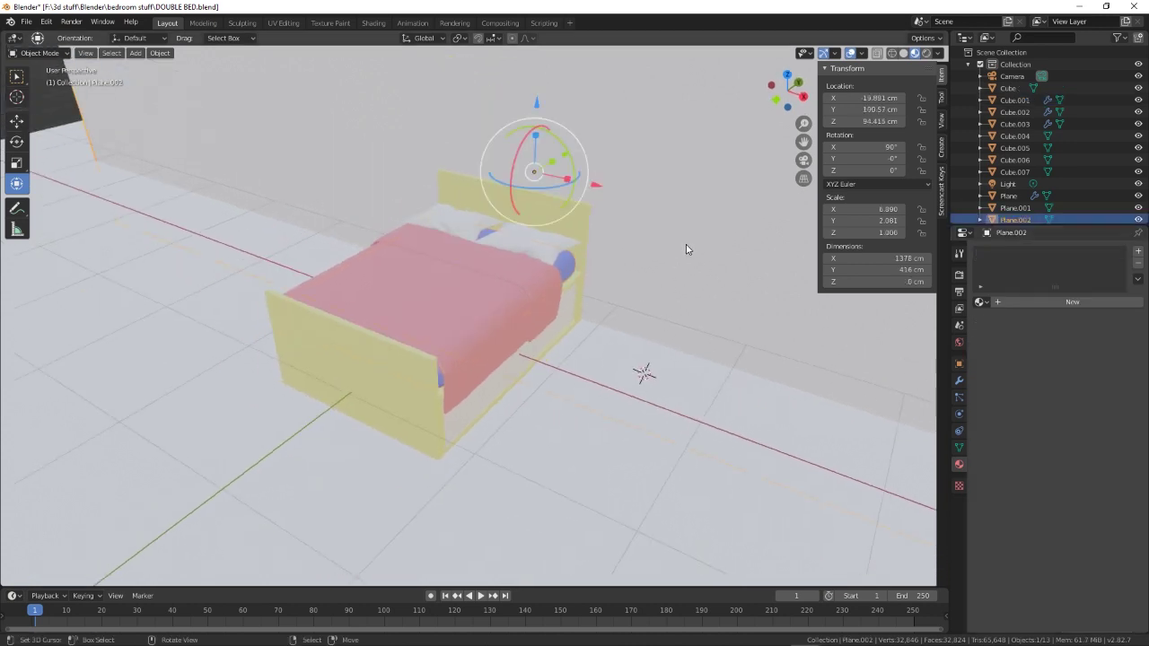
click(1054, 302)
click(1091, 423)
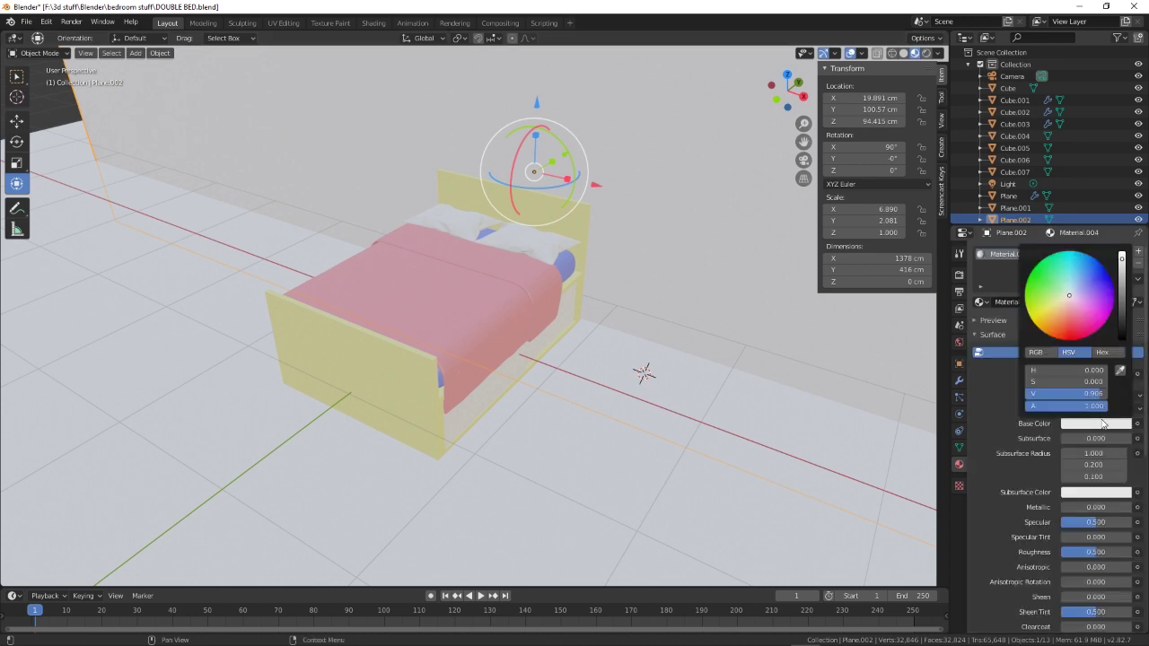
click(1064, 304)
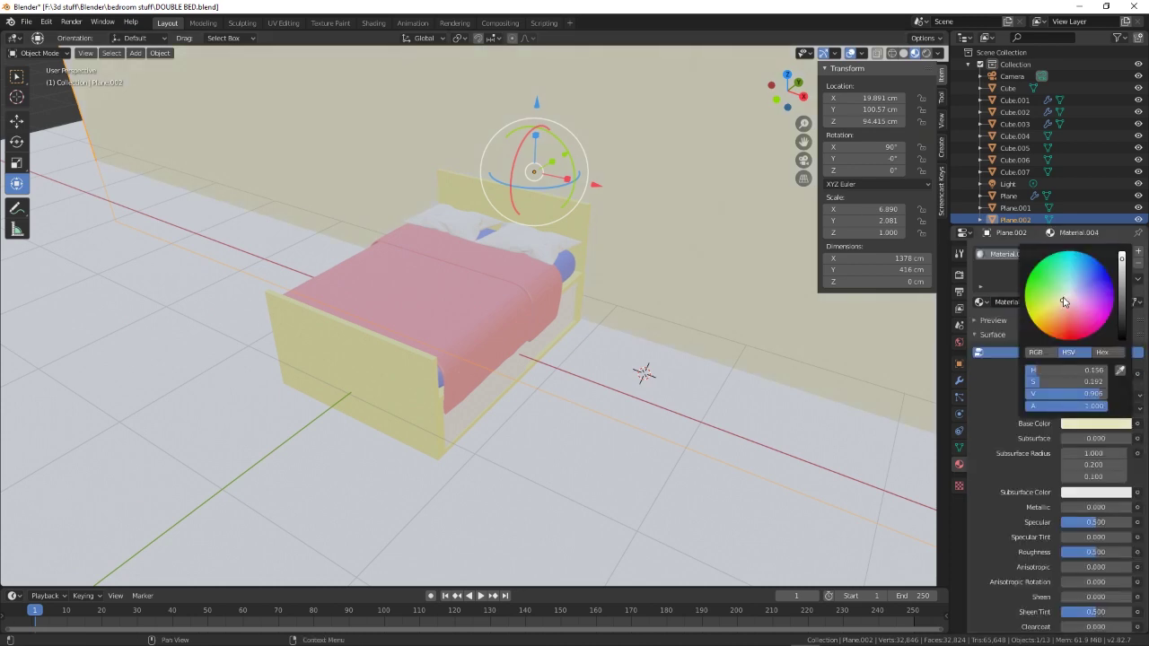
click(1068, 303)
click(1068, 303)
- Give the floor plane a new material with a light green base color
click(641, 416)
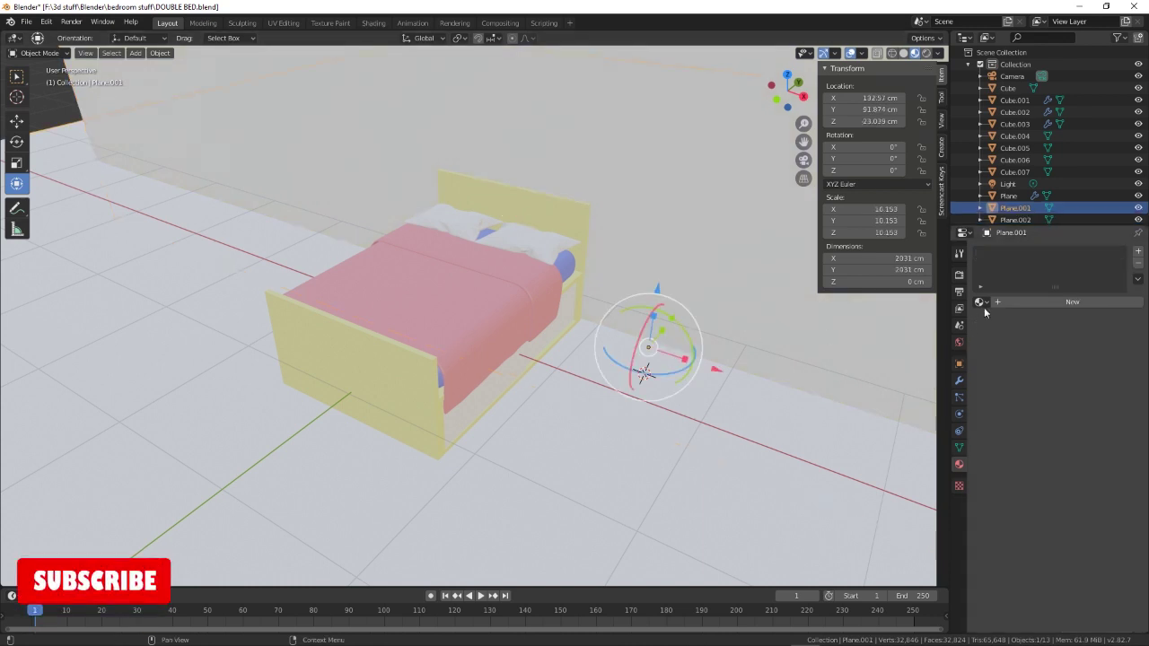
click(1066, 423)
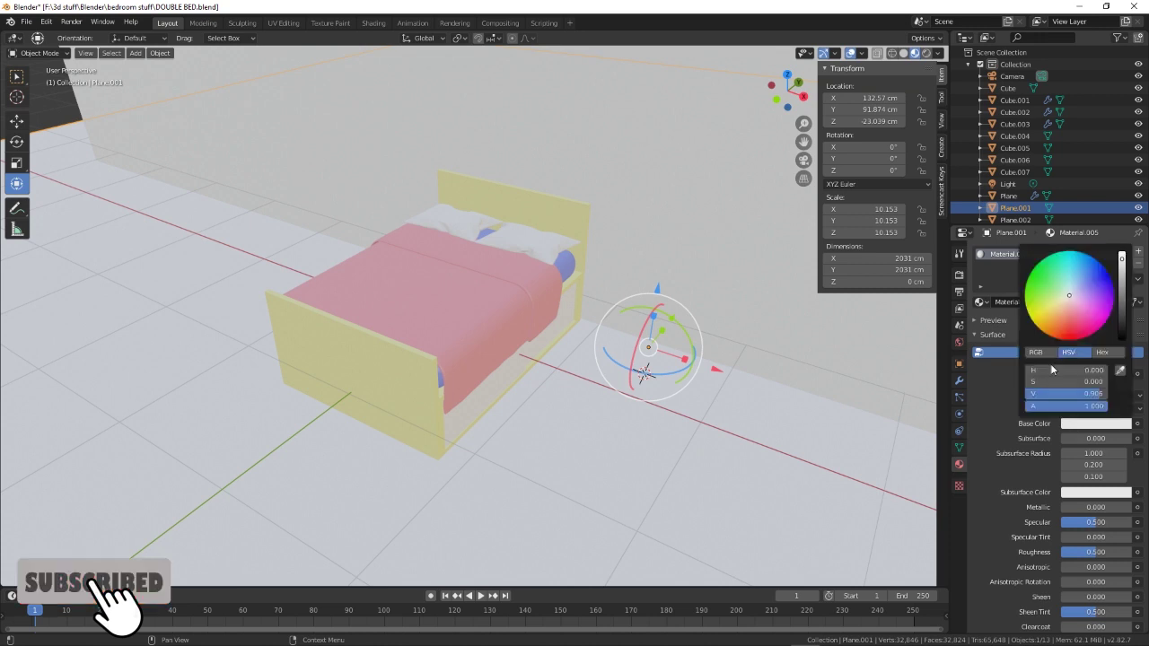
click(1061, 298)
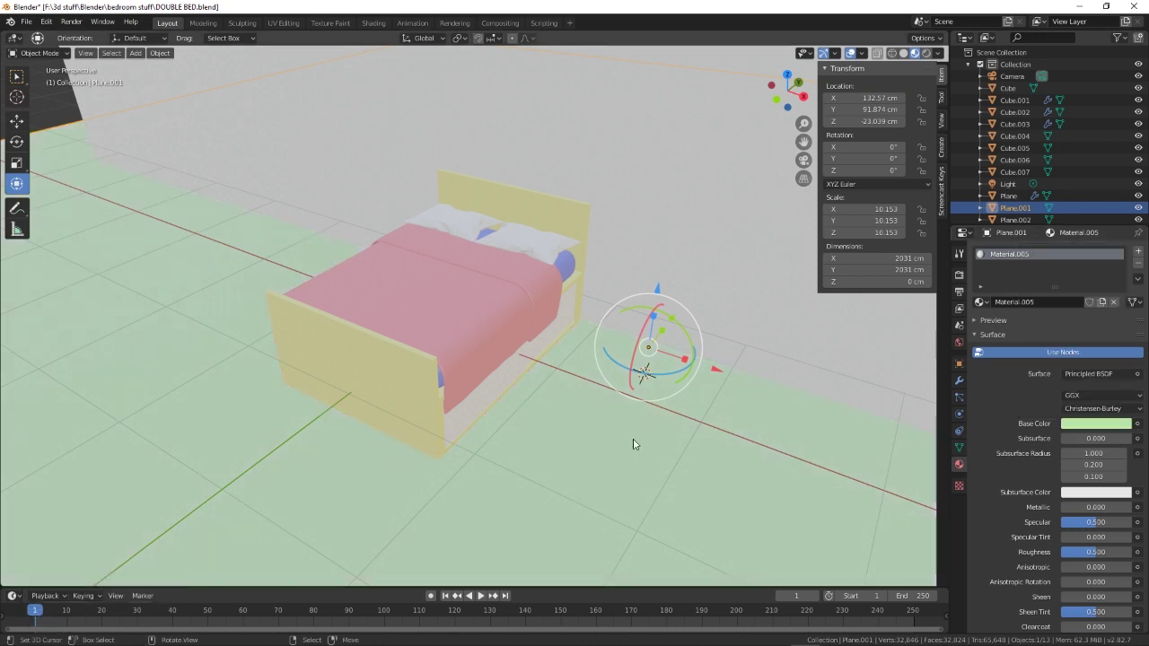
- Show the scene in rendered shading and set the render engine to Cycles with GPU Compute as the device
middle_drag(634, 444, 517, 494)
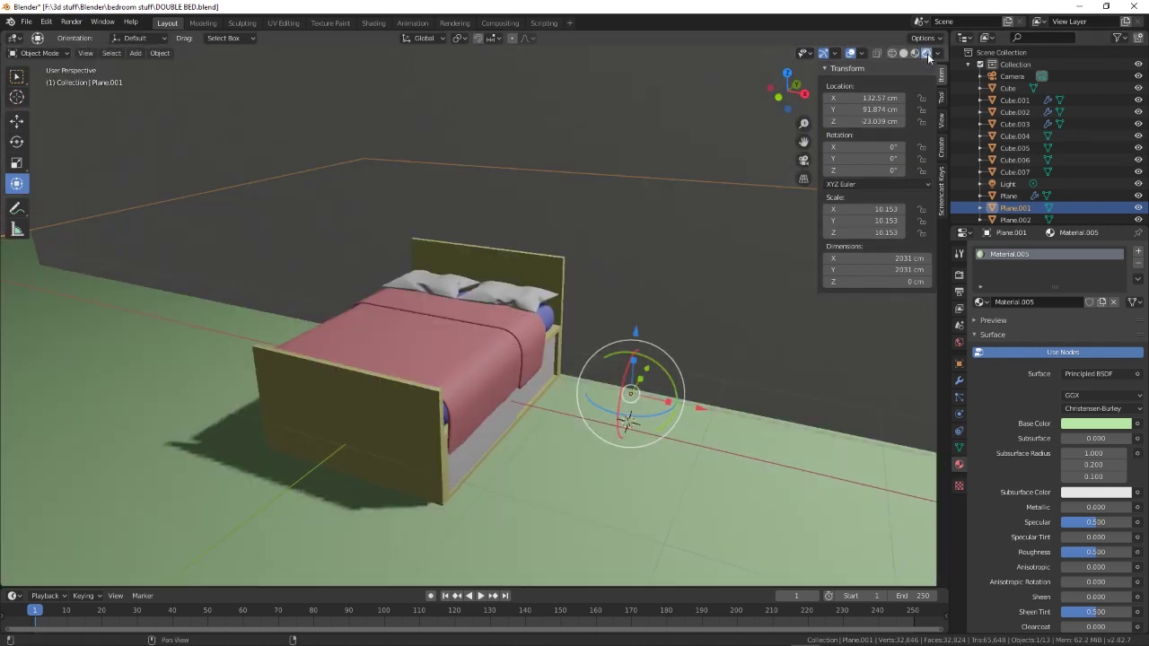
click(958, 255)
click(959, 274)
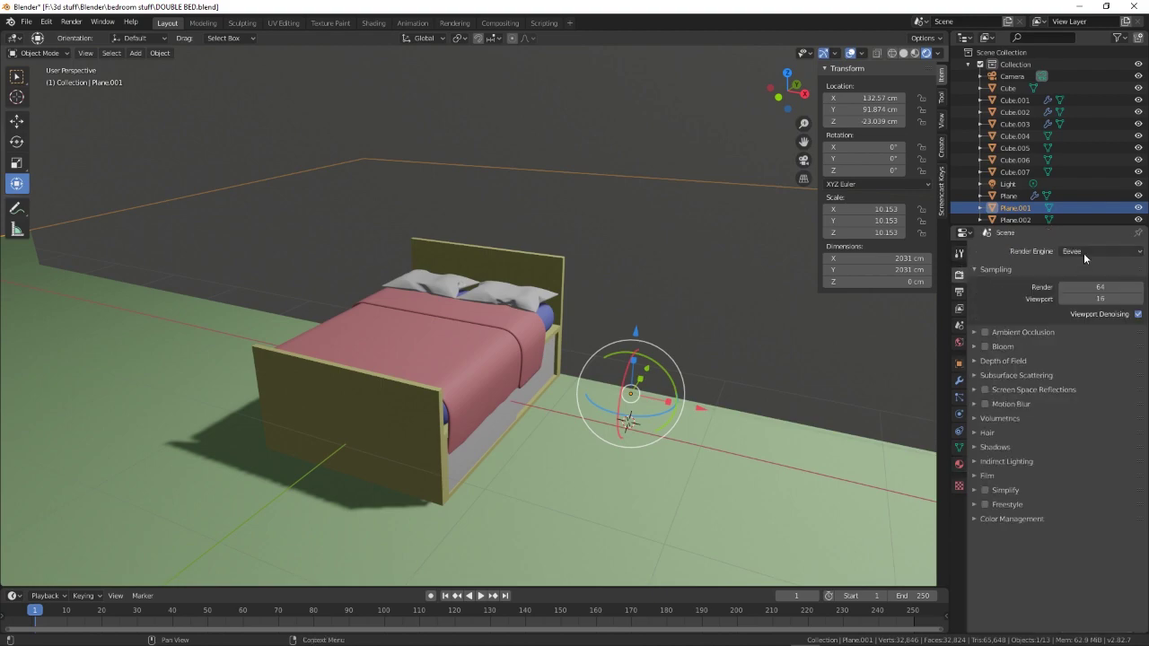
click(1084, 254)
click(1086, 295)
click(1083, 281)
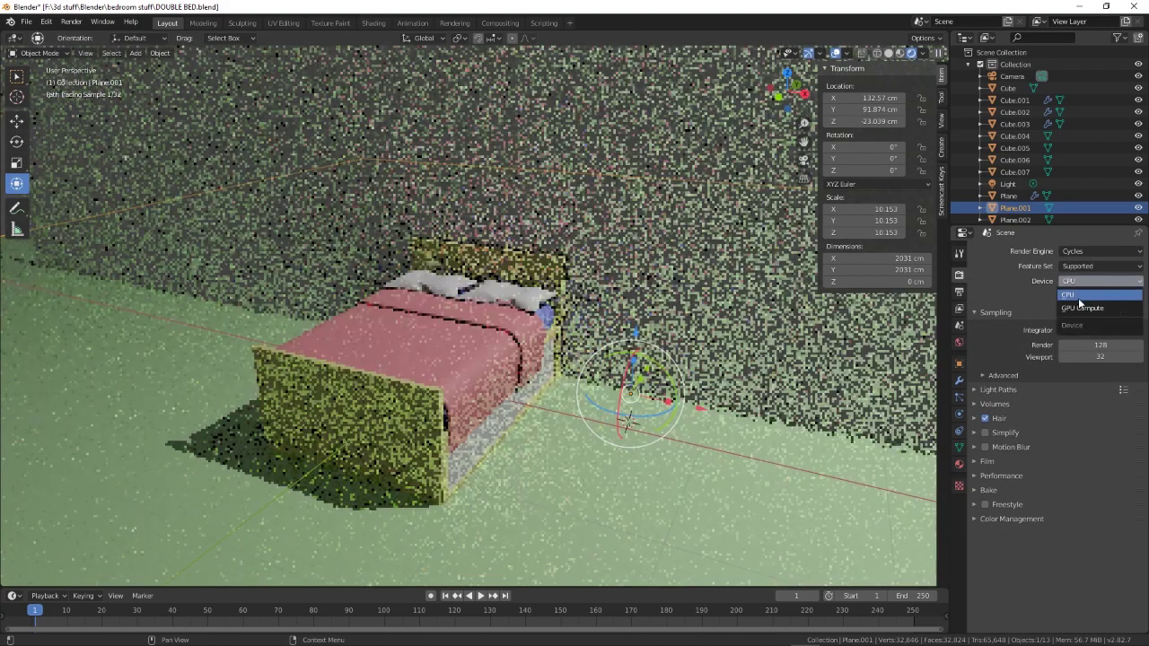
key(Return)
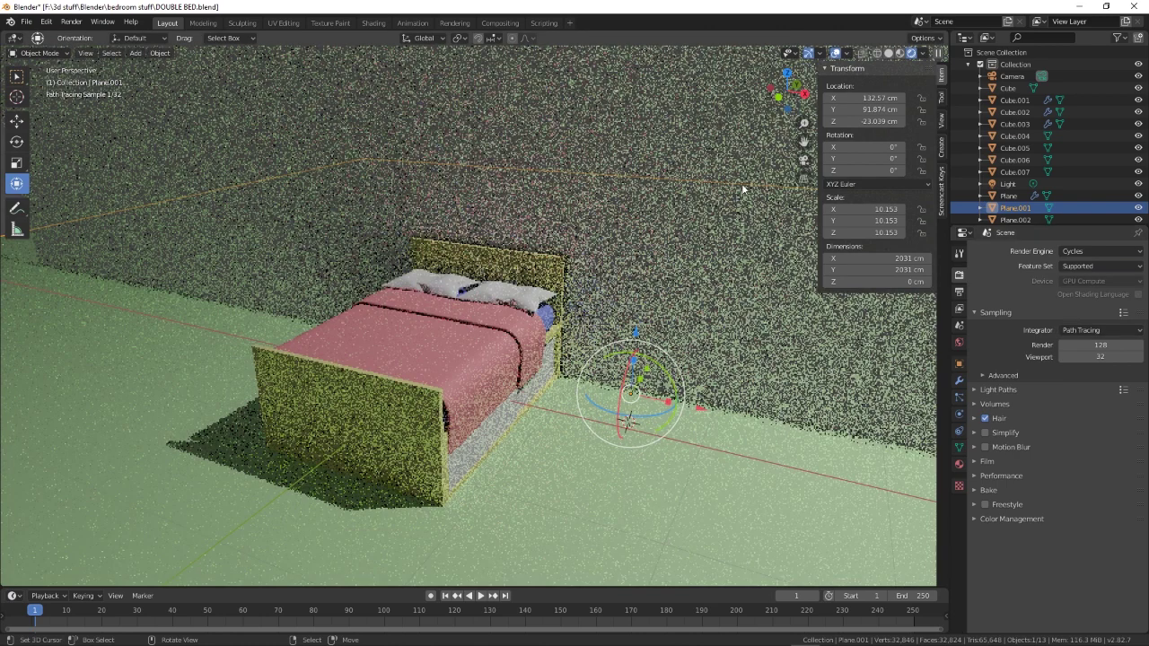
- Hide the viewport overlays and gizmos and view the rendered bed from a different angle
click(836, 53)
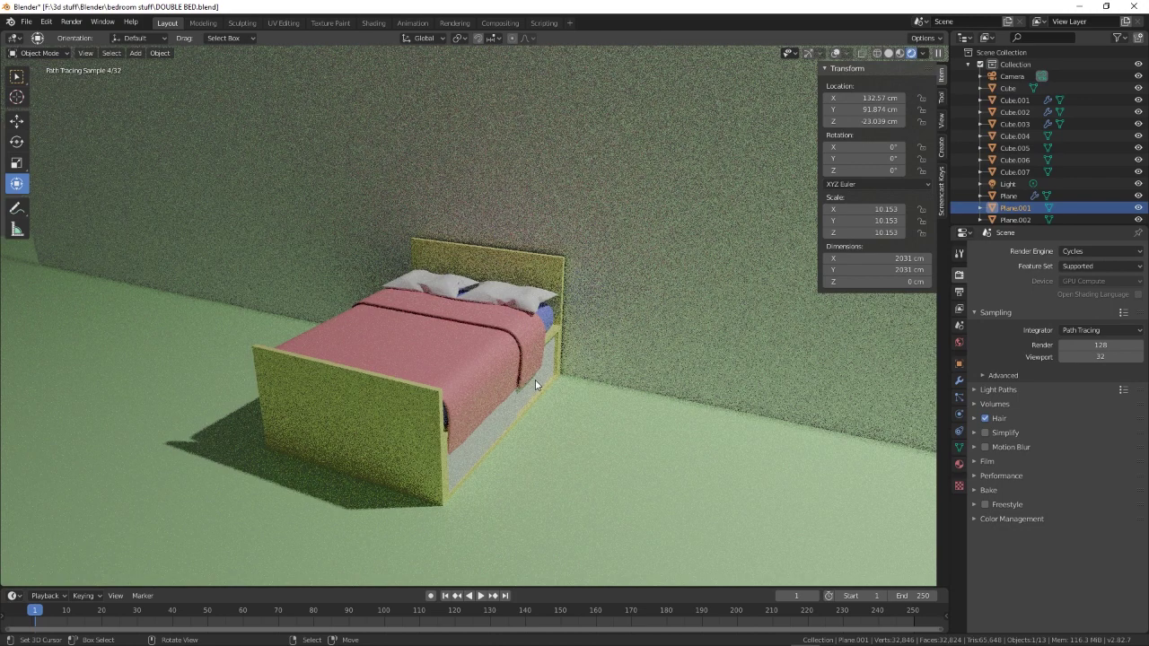
middle_drag(609, 407, 589, 421)
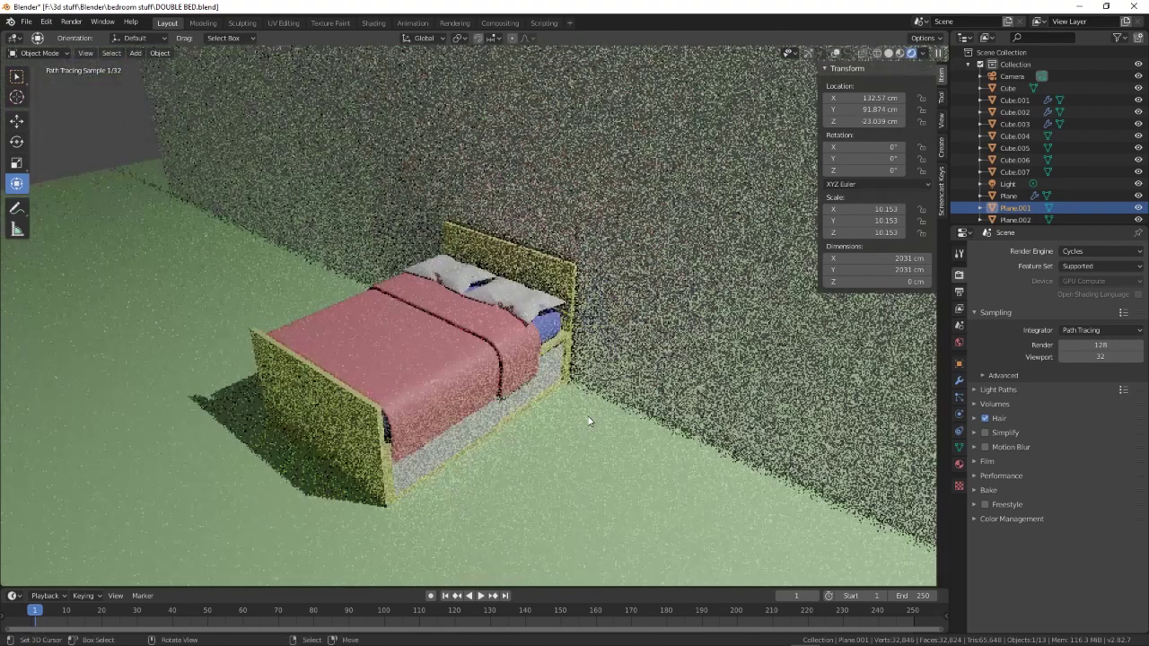